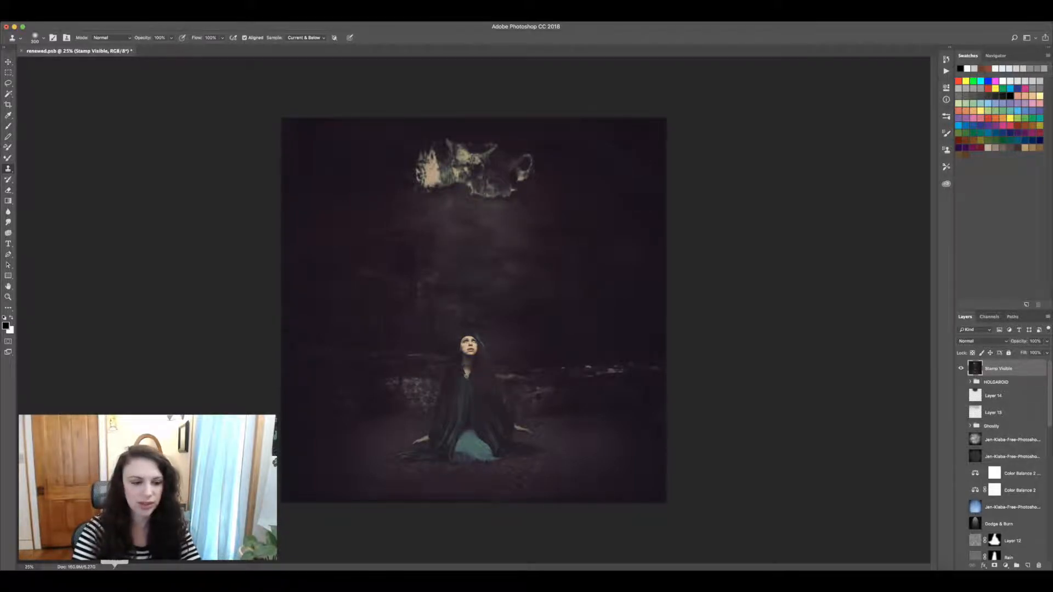
Step: Look through the source photos in the Picks folder in Finder up to IMG_0520.jpg, and close the folder window
left_click(115, 580)
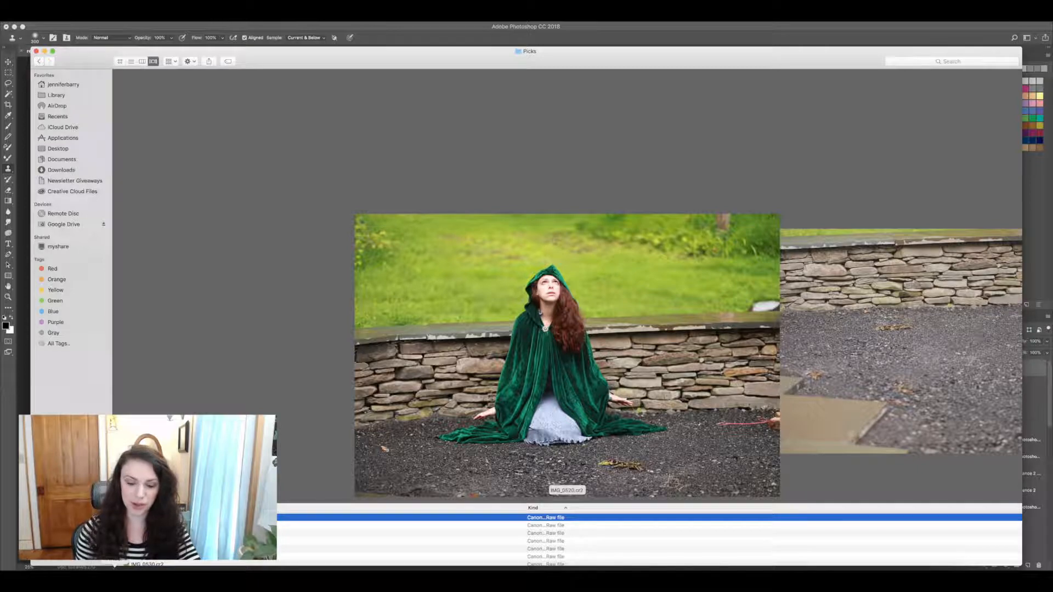
key("Right")
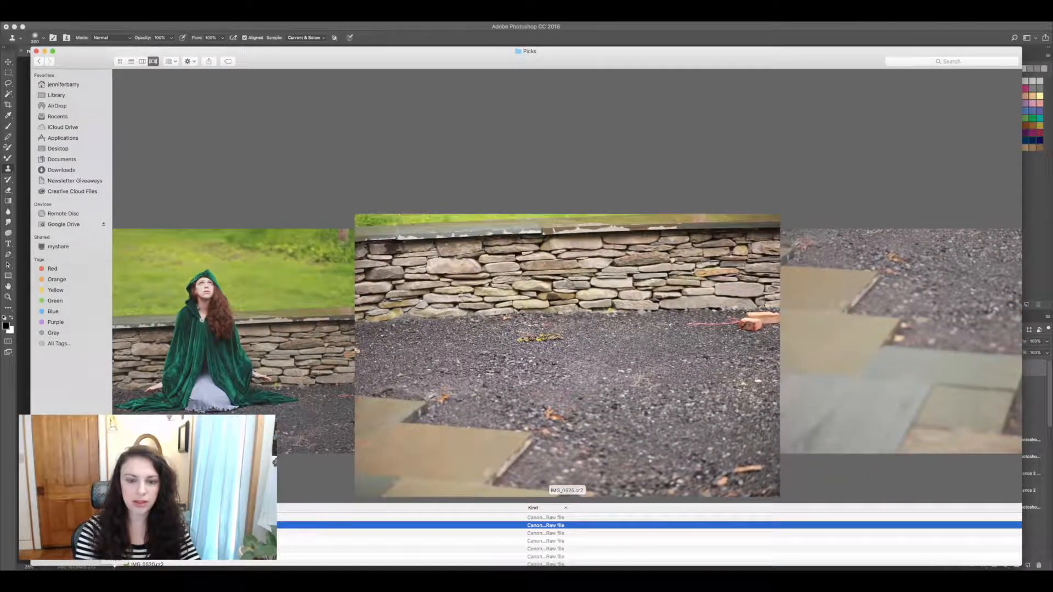
key("Right")
key("Right")
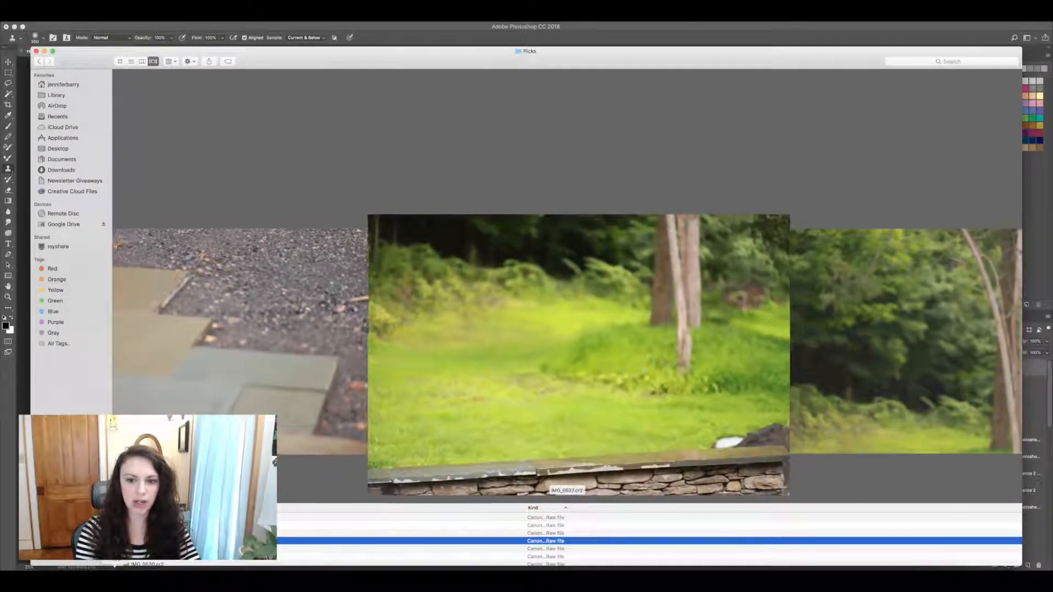
key("Right")
key("Right")
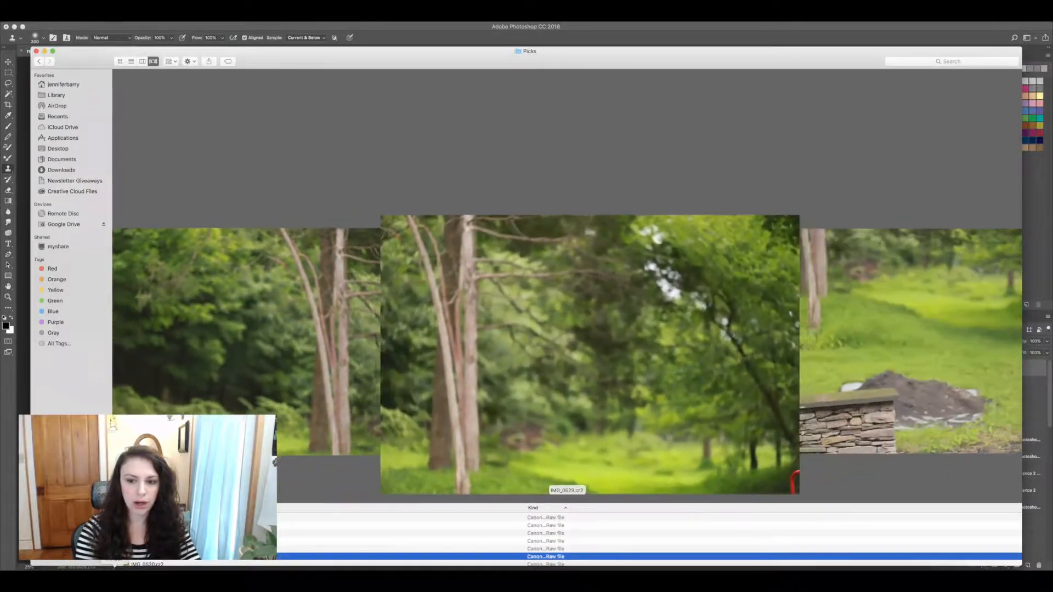
key("Right")
key("Right")
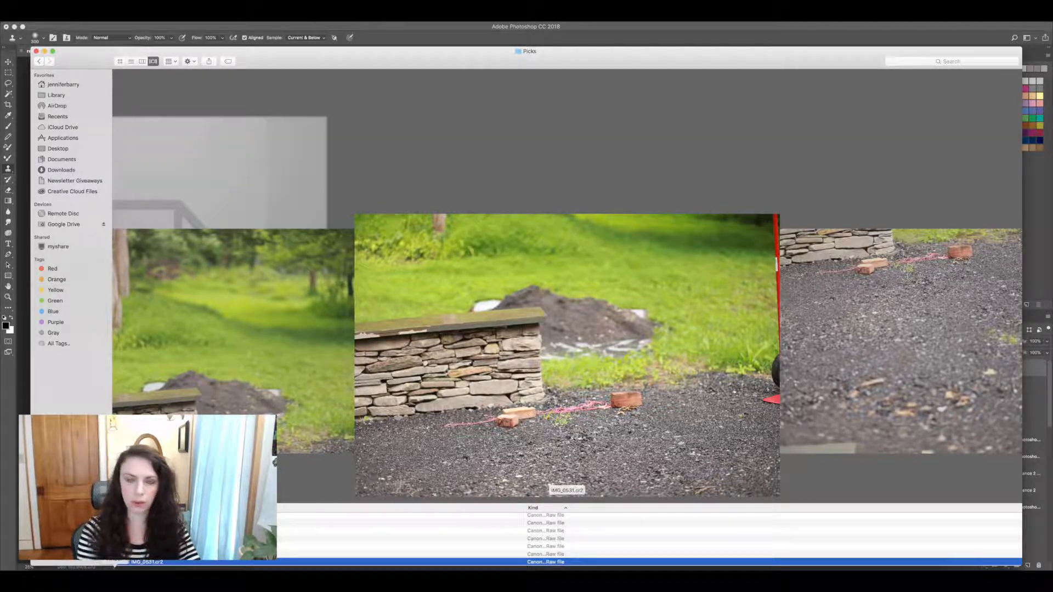
key("Down")
key("Down")
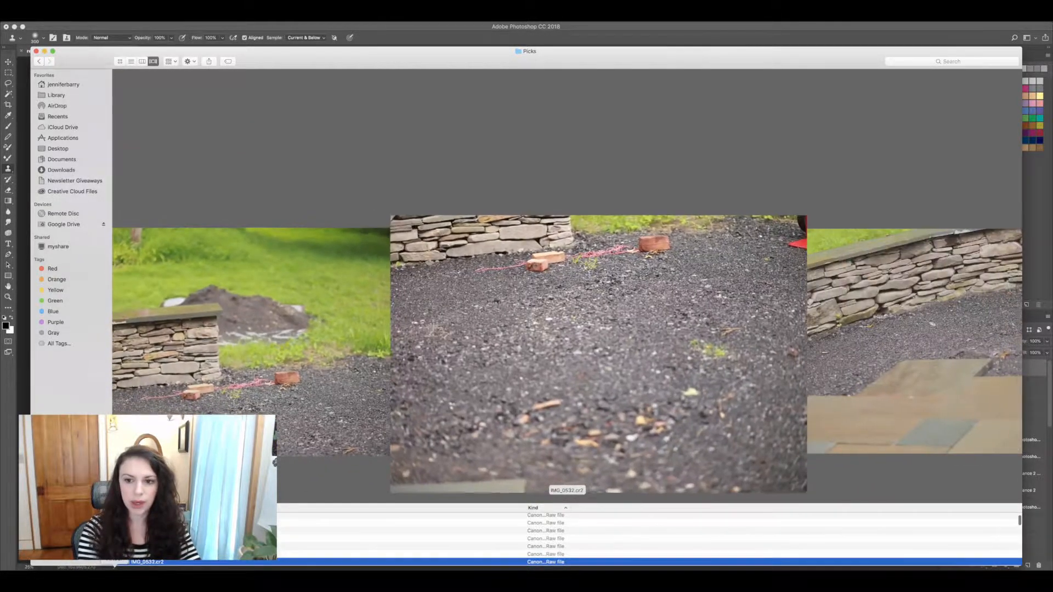
key("Down")
key("Down")
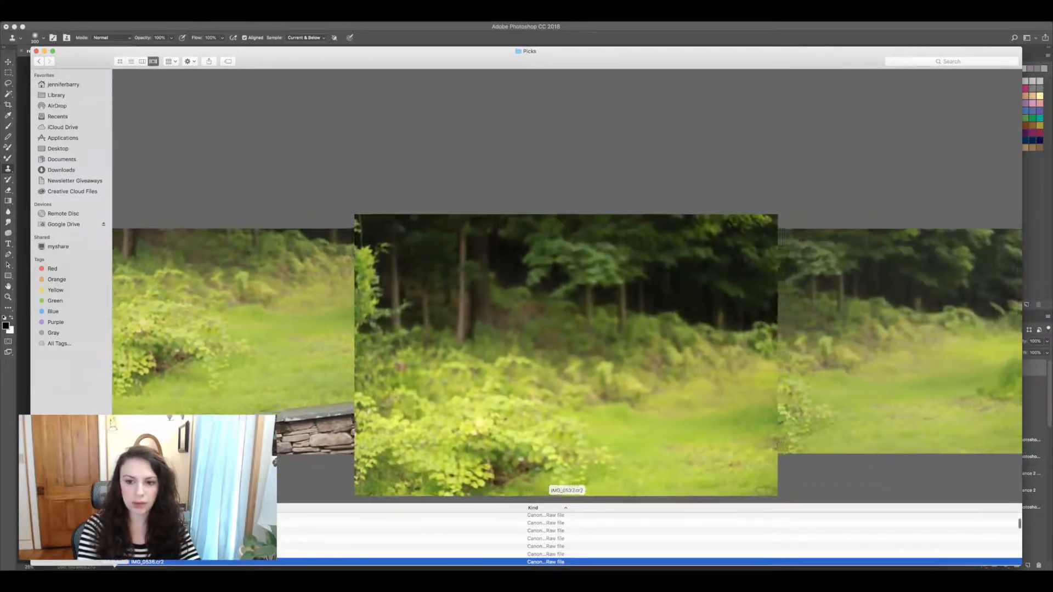
key("Down")
key("Down")
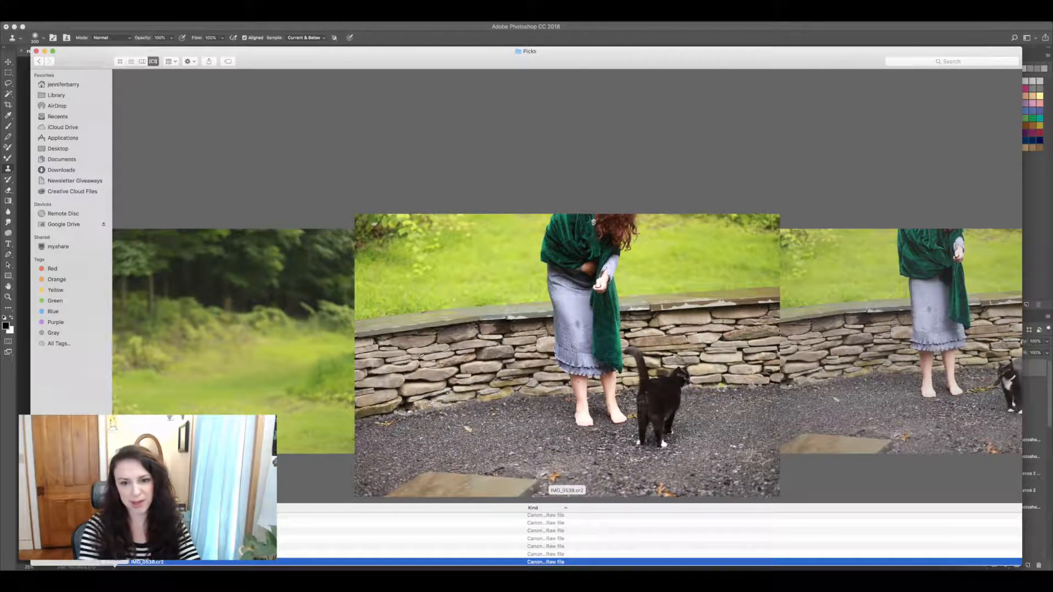
key("Down")
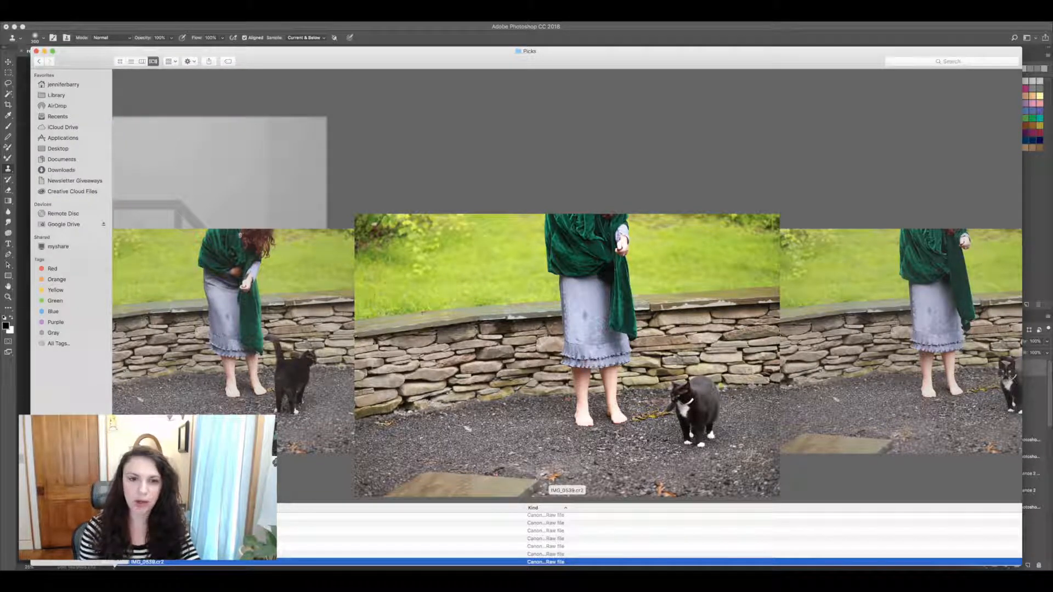
key("Down")
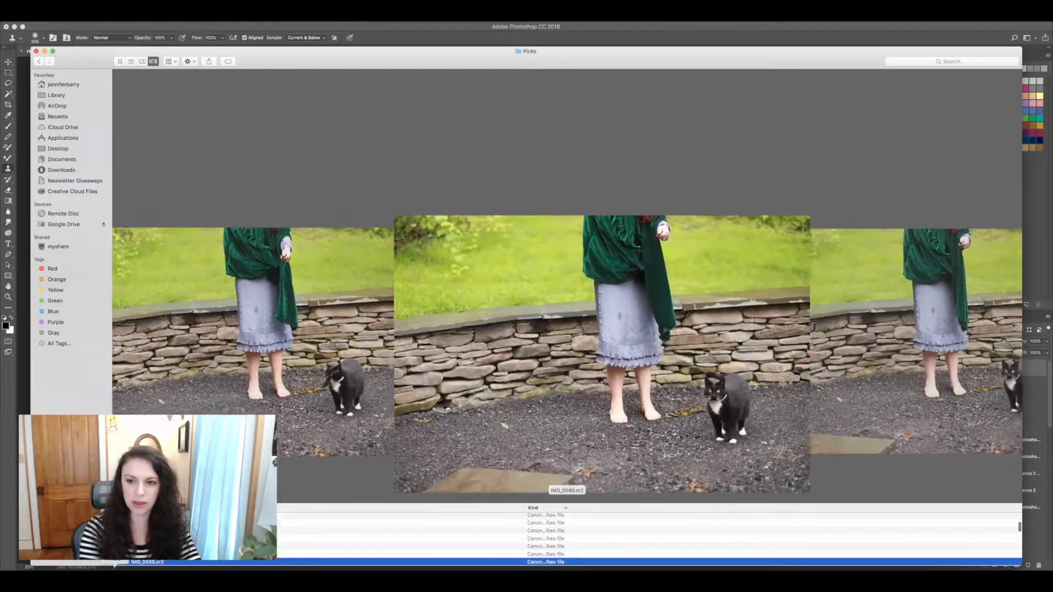
key("Down")
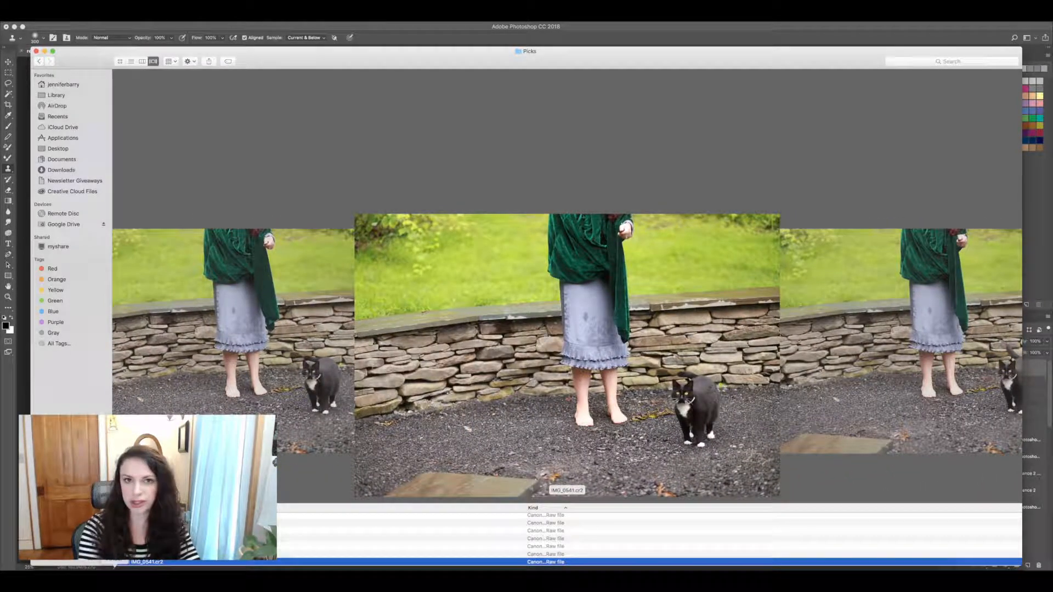
key("Down")
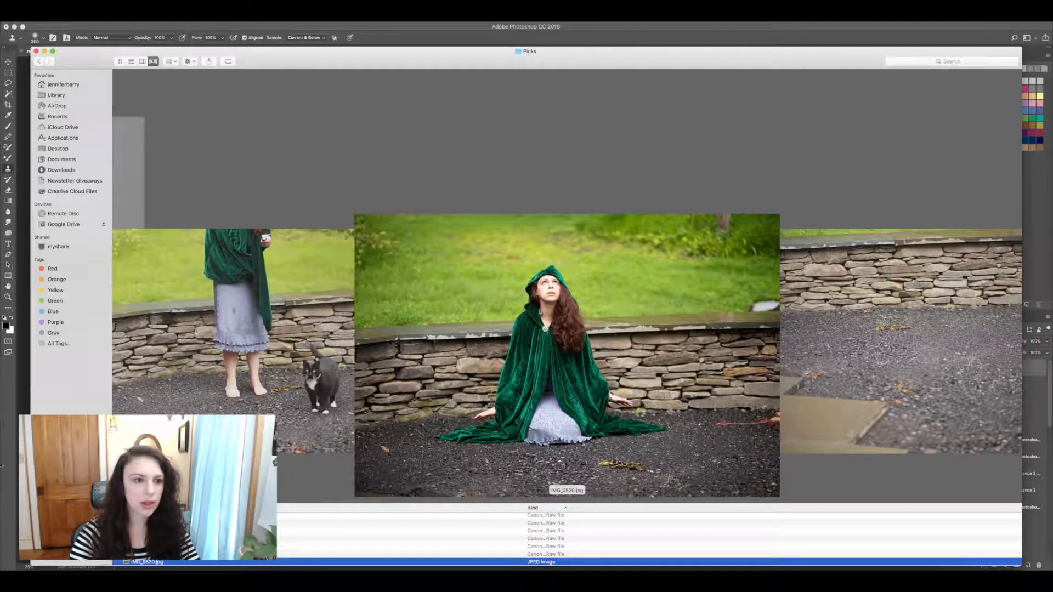
left_click(36, 51)
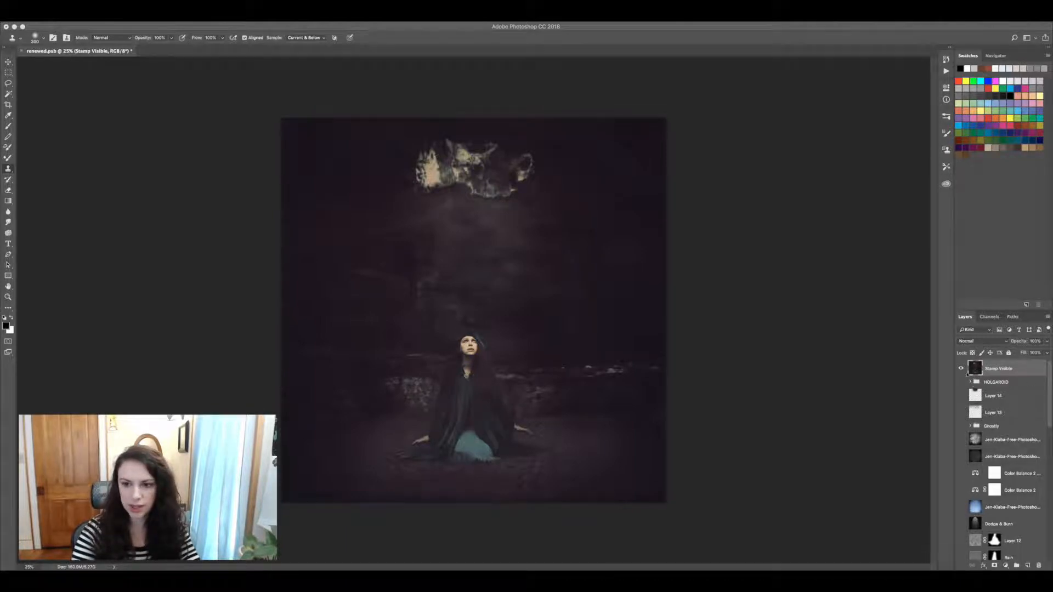
Step: Hide the Stamp Visible layer and show Layers 2, 1, 3, 4, 5 and 6 beneath Layer 0
left_click(961, 369)
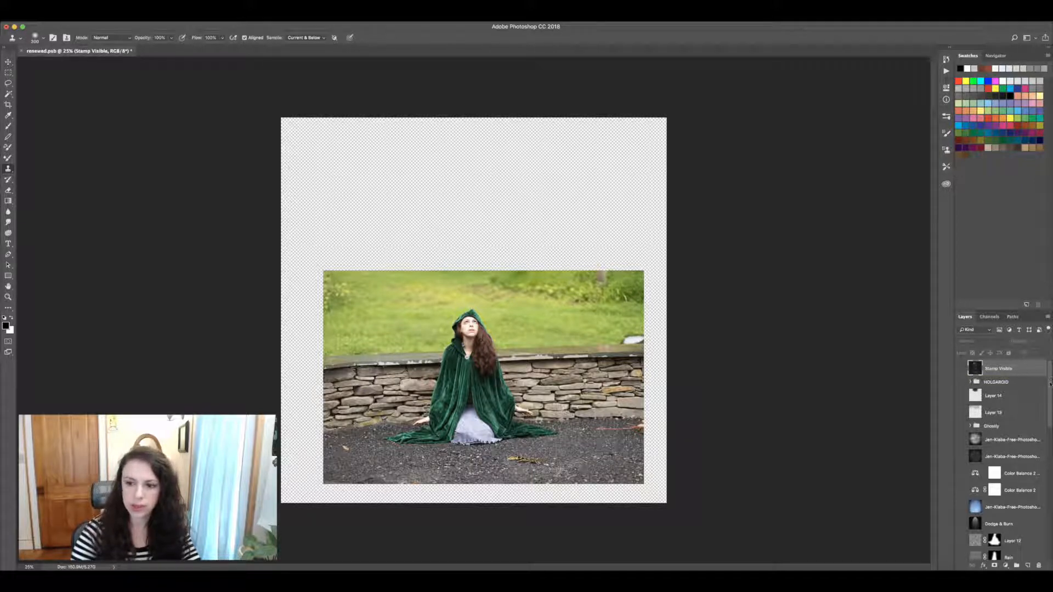
left_click_drag(1047, 391, 1050, 519)
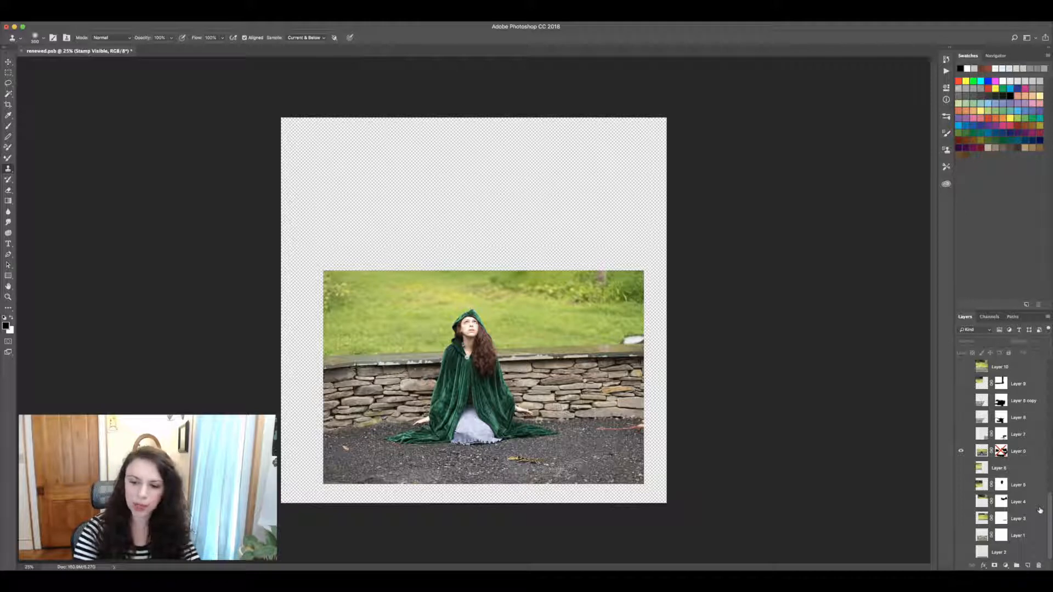
left_click(961, 553)
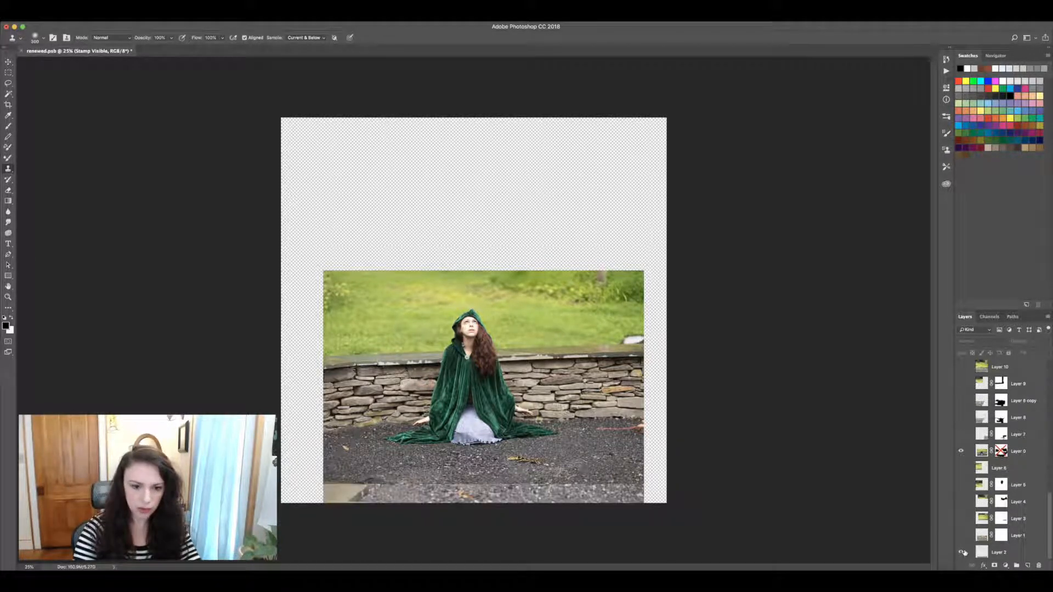
left_click(961, 535)
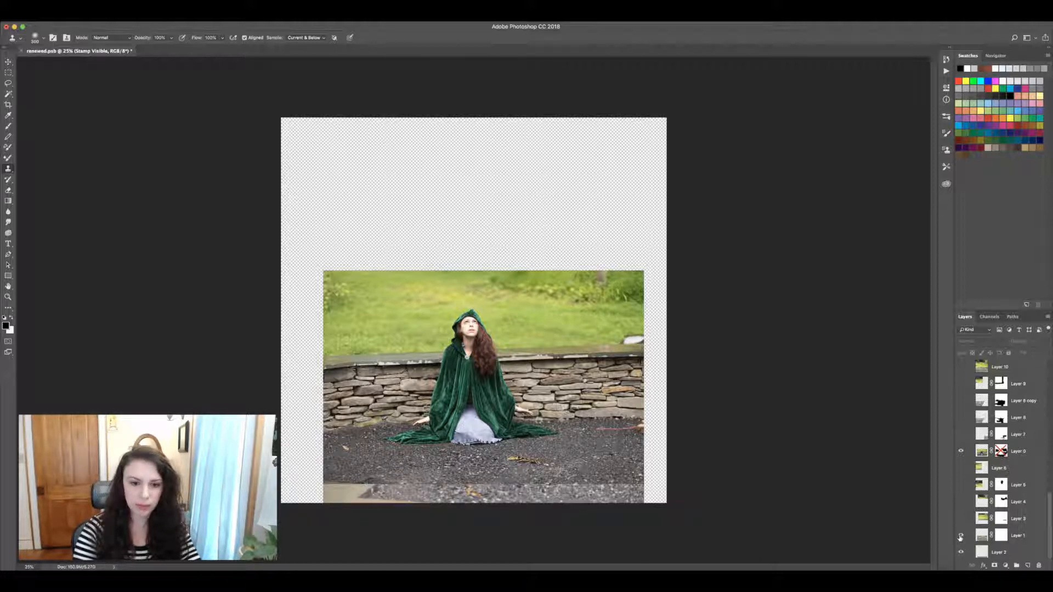
left_click(961, 518)
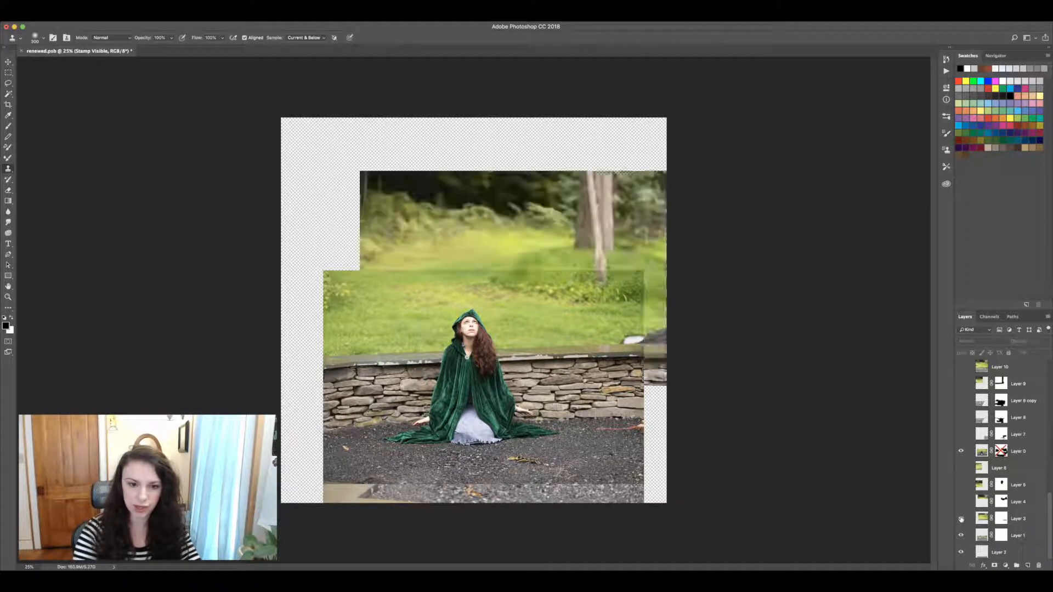
left_click(961, 502)
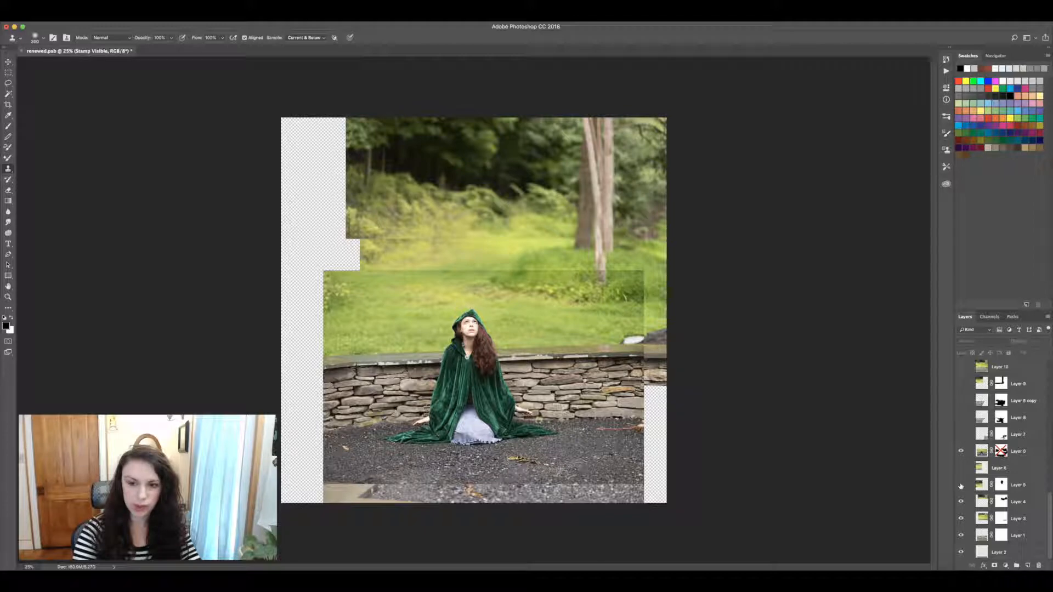
left_click(961, 485)
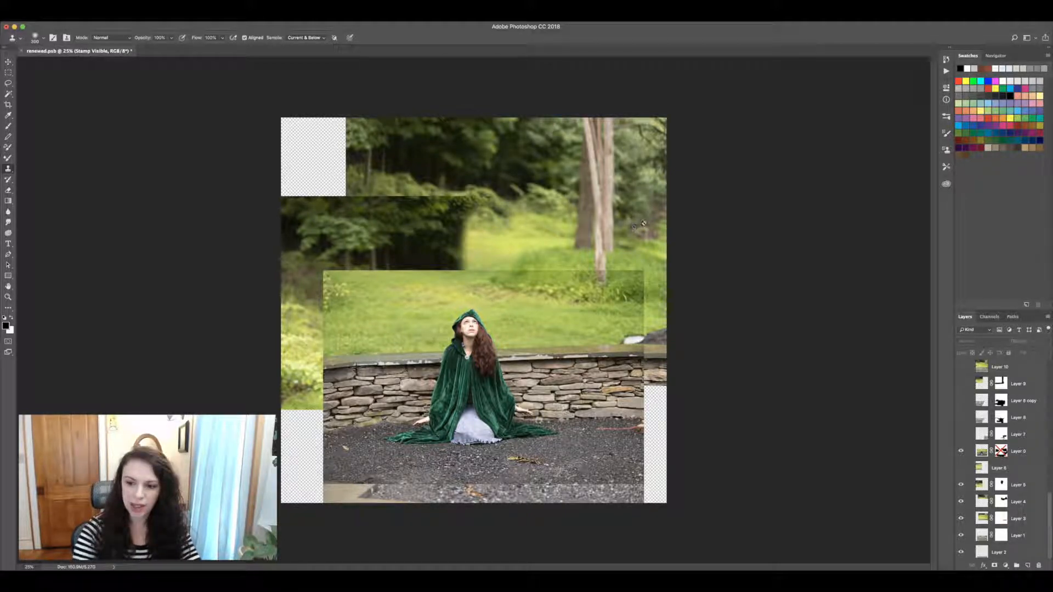
left_click(961, 468)
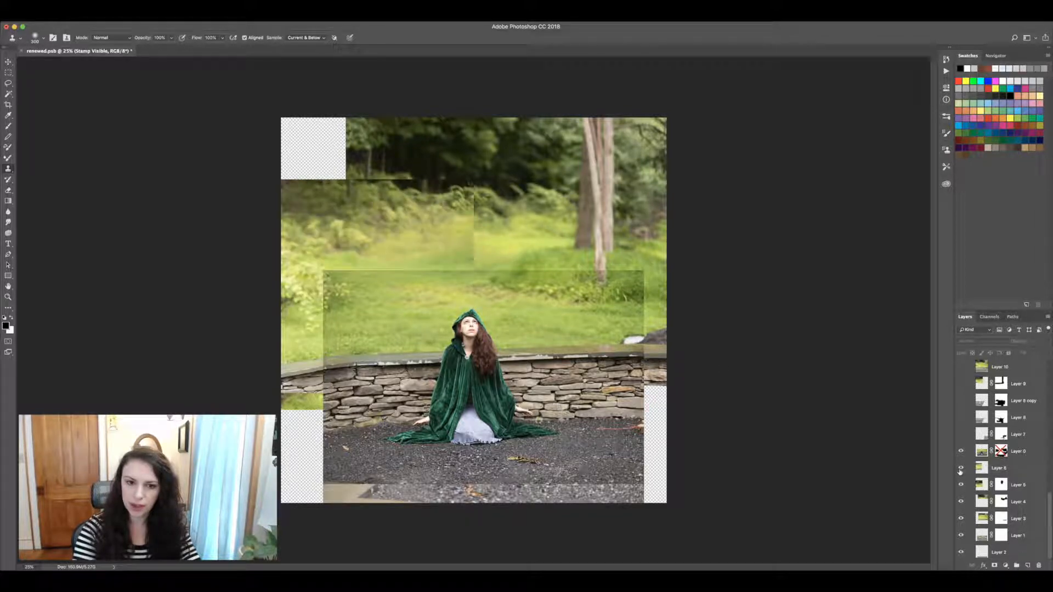
Step: Show the expansion layers above Layer 0: Layer 7, Layer 8, Layer 8 copy and Layer 9
left_click(960, 435)
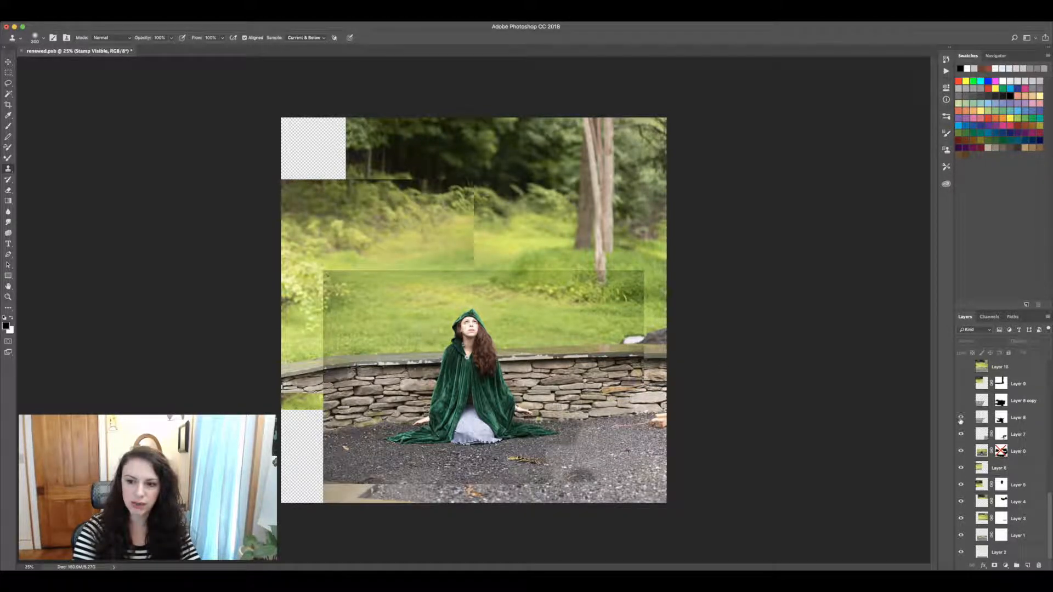
left_click(961, 418)
left_click(960, 400)
left_click(961, 383)
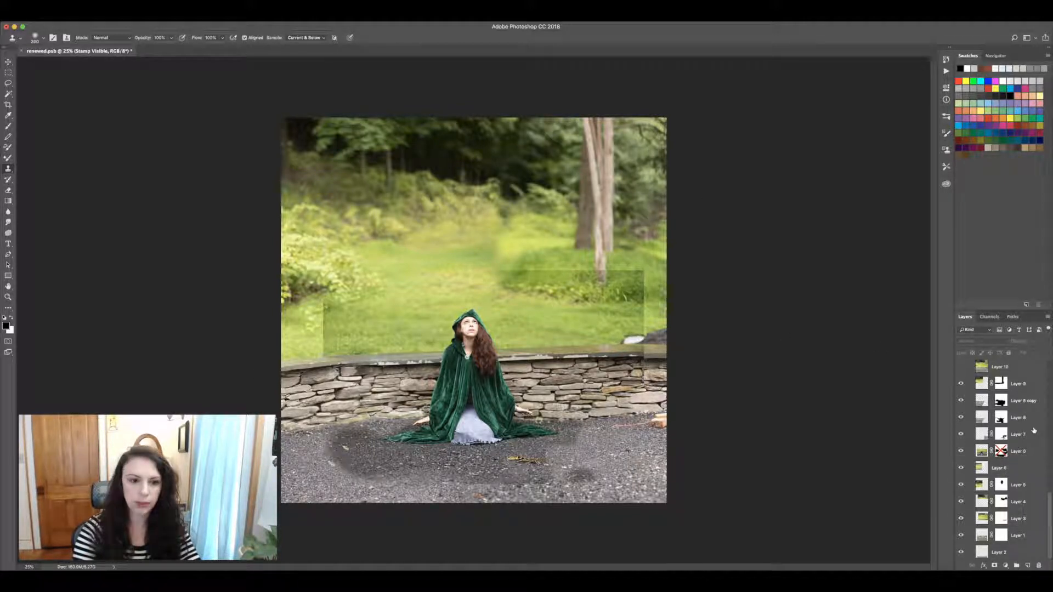
Step: Toggle Layer 0's visibility off and on, and enable its layer mask
left_click(960, 451)
left_click(960, 451)
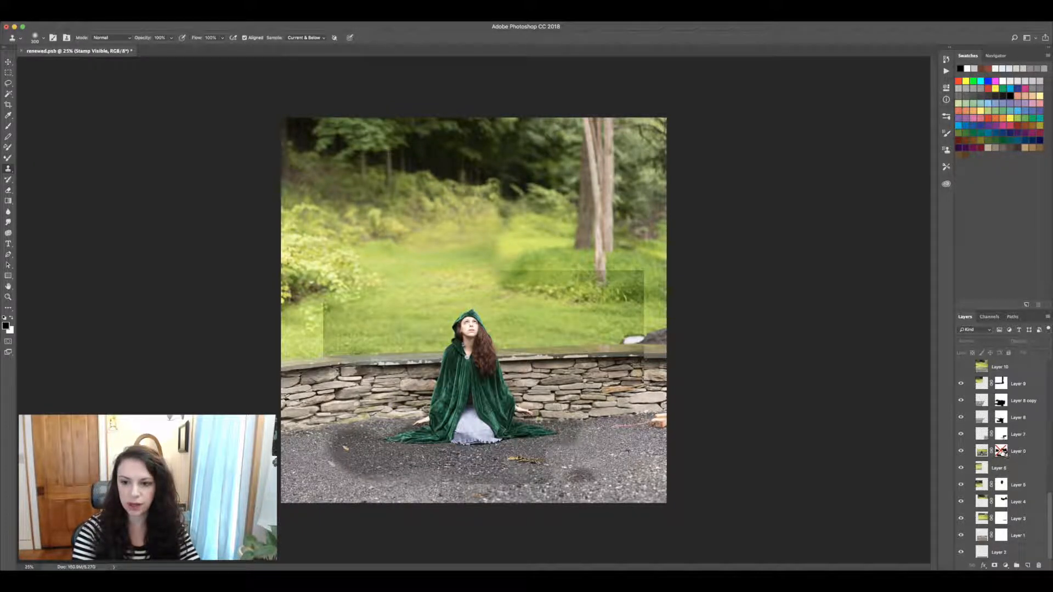
right_click(1001, 451)
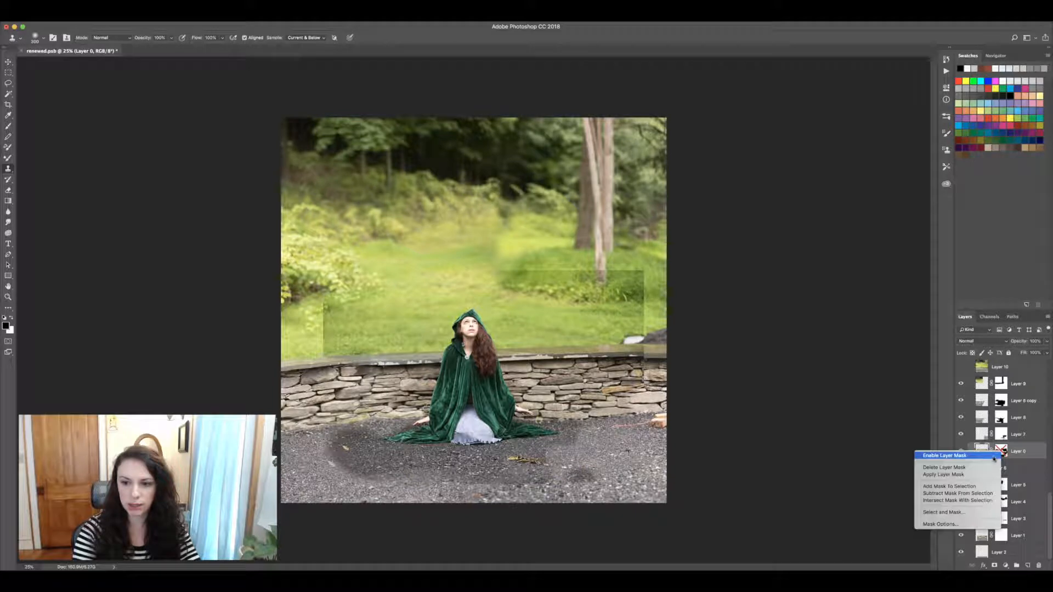
left_click(993, 456)
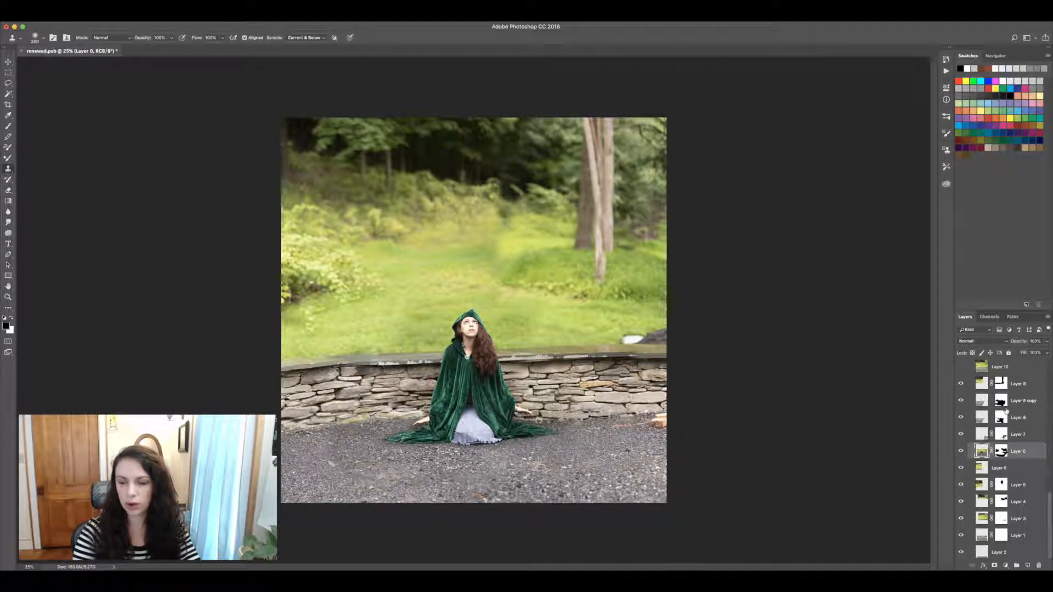
Step: Disable the layer masks on the layers above Layer 0: Layer 9, Layer 8 copy, Layer 8 and Layer 7
right_click(1000, 383)
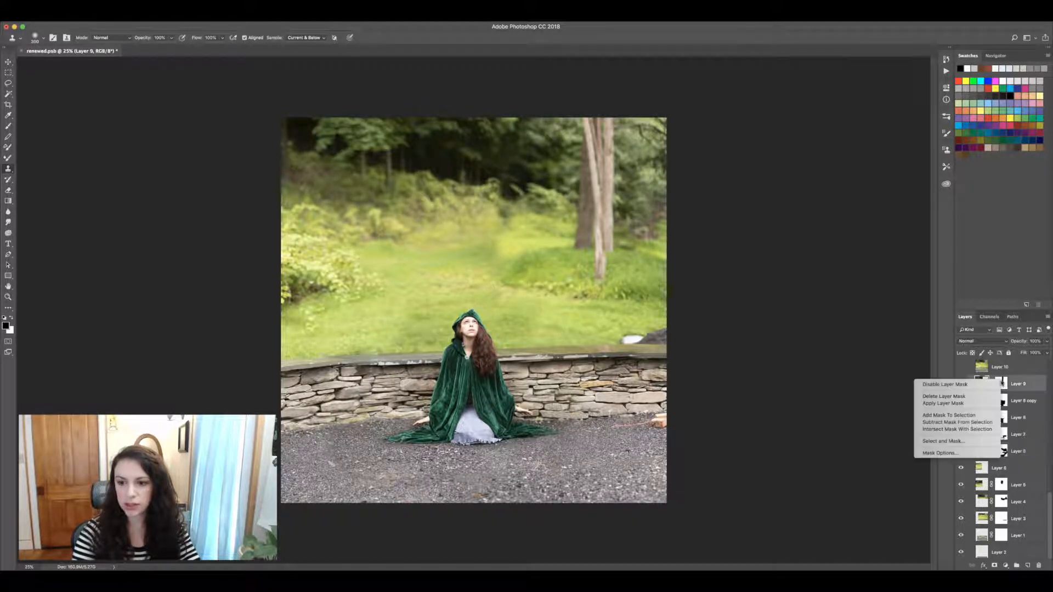
left_click(994, 385)
right_click(1004, 403)
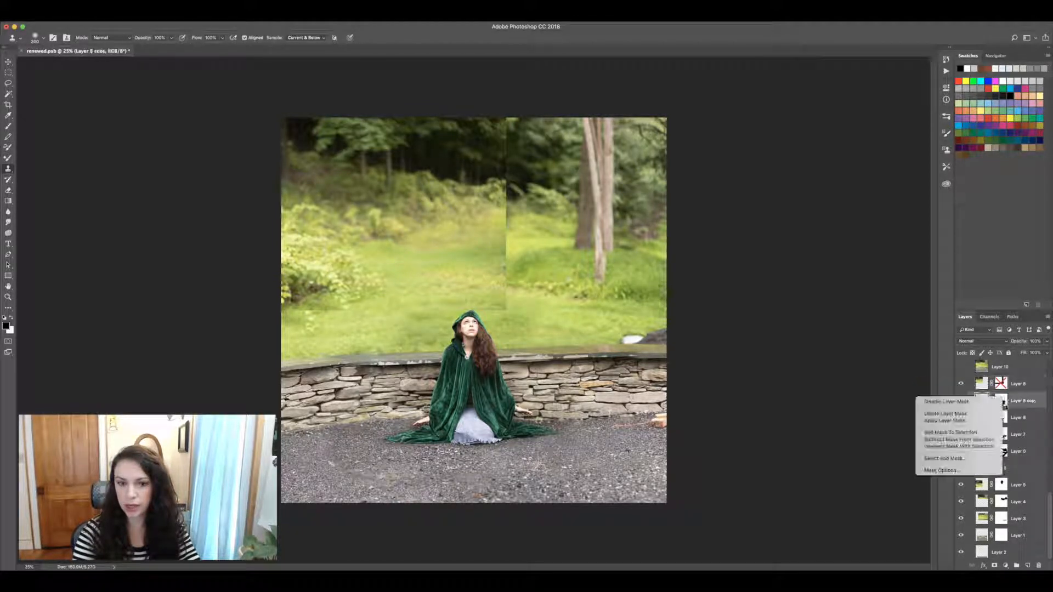
left_click(944, 402)
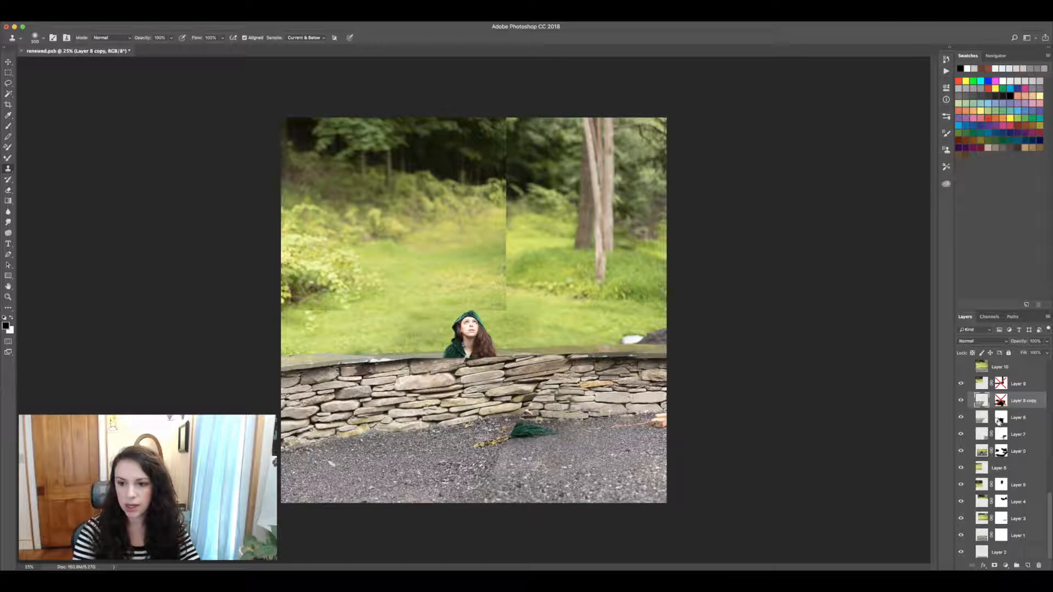
right_click(999, 419)
left_click(943, 422)
right_click(999, 437)
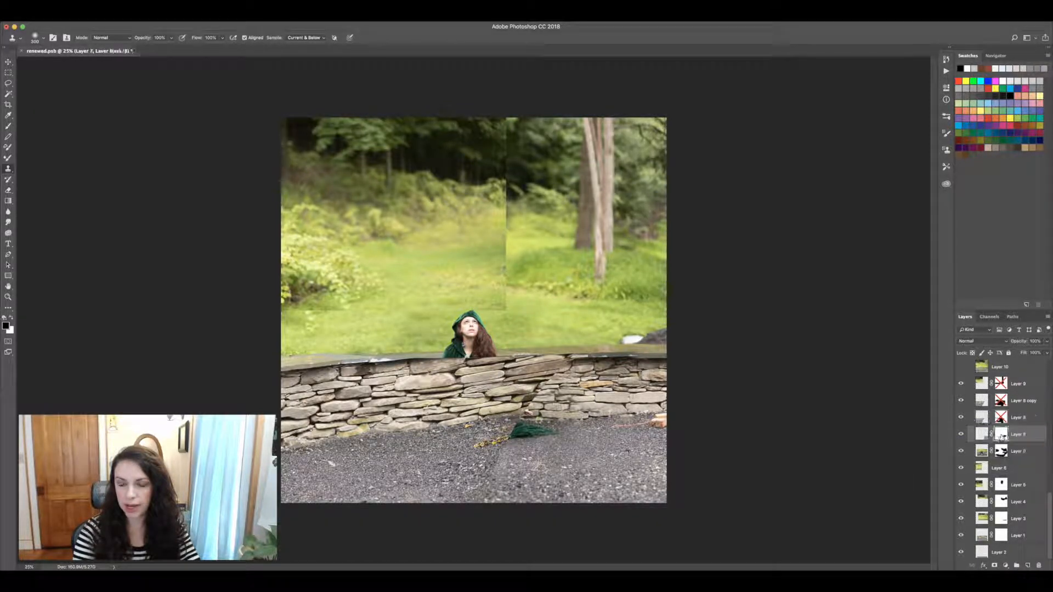
left_click(995, 437)
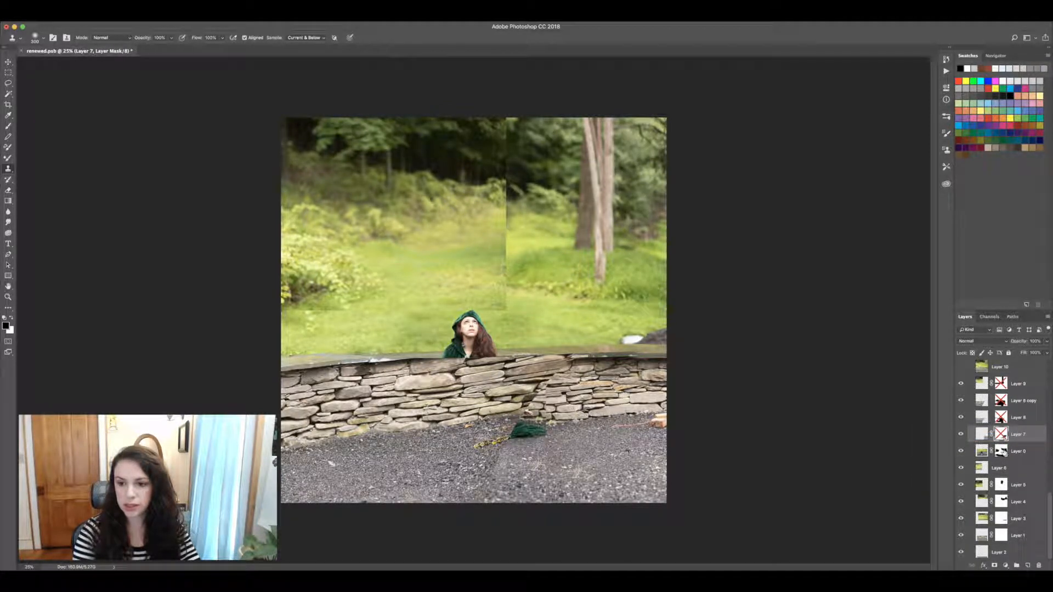
Step: Disable the layer masks on Layer 0, Layer 5, Layer 4 and Layer 3
right_click(1001, 452)
left_click(995, 453)
right_click(1001, 487)
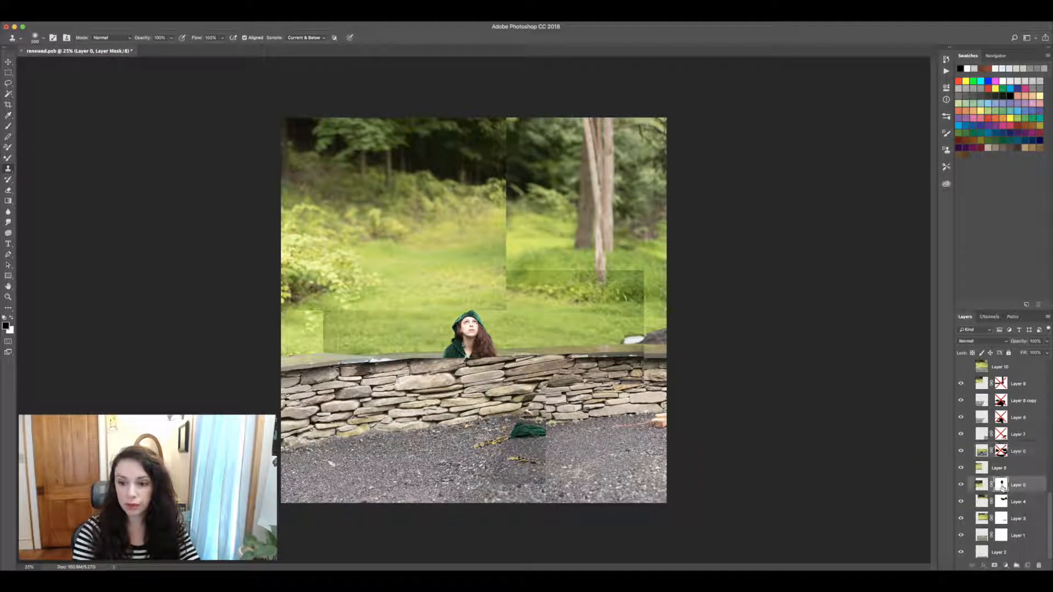
left_click(997, 489)
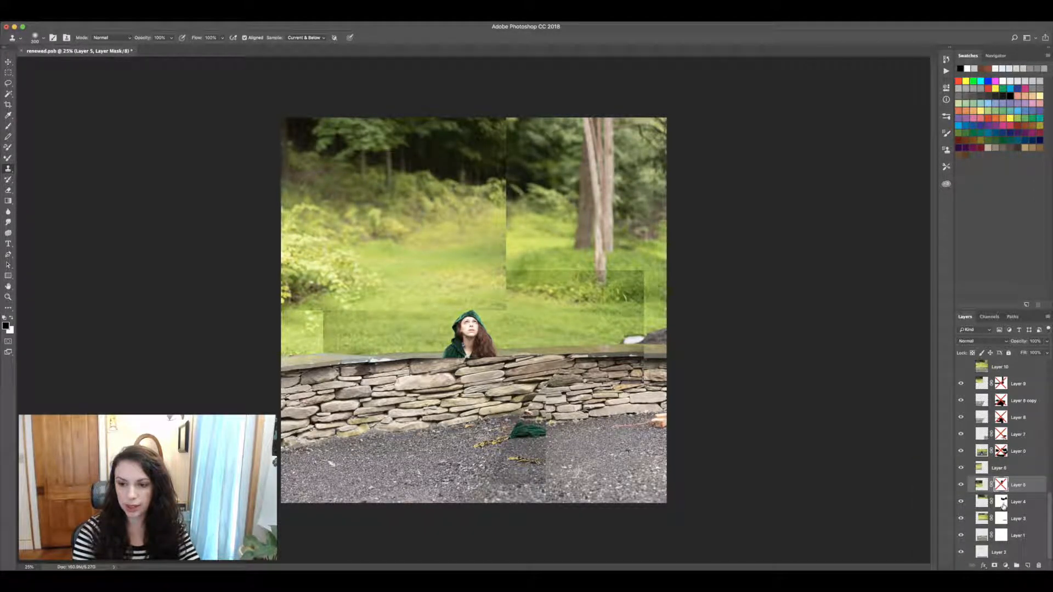
right_click(1003, 502)
left_click(1001, 496)
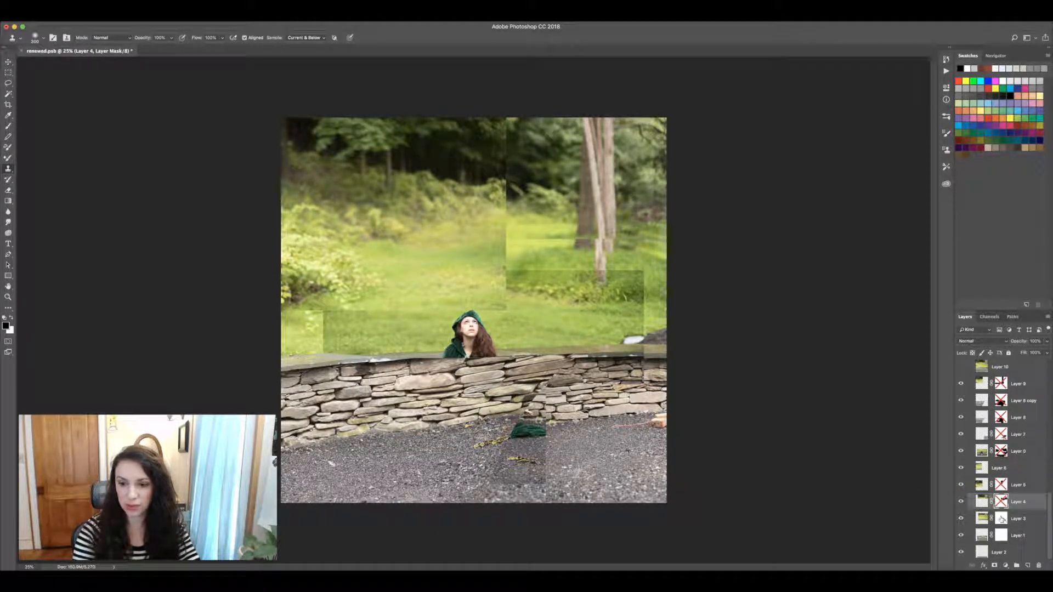
right_click(1002, 520)
left_click(987, 495)
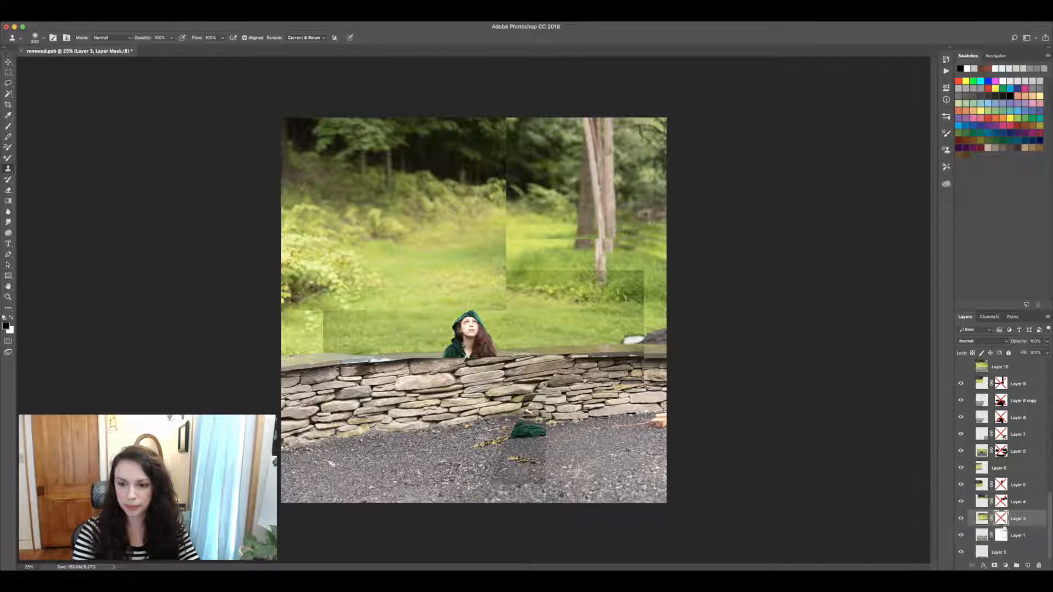
Step: Disable the layer mask on Layer 1 and add a new layer mask to Layer 2
left_click(1001, 535)
right_click(1002, 535)
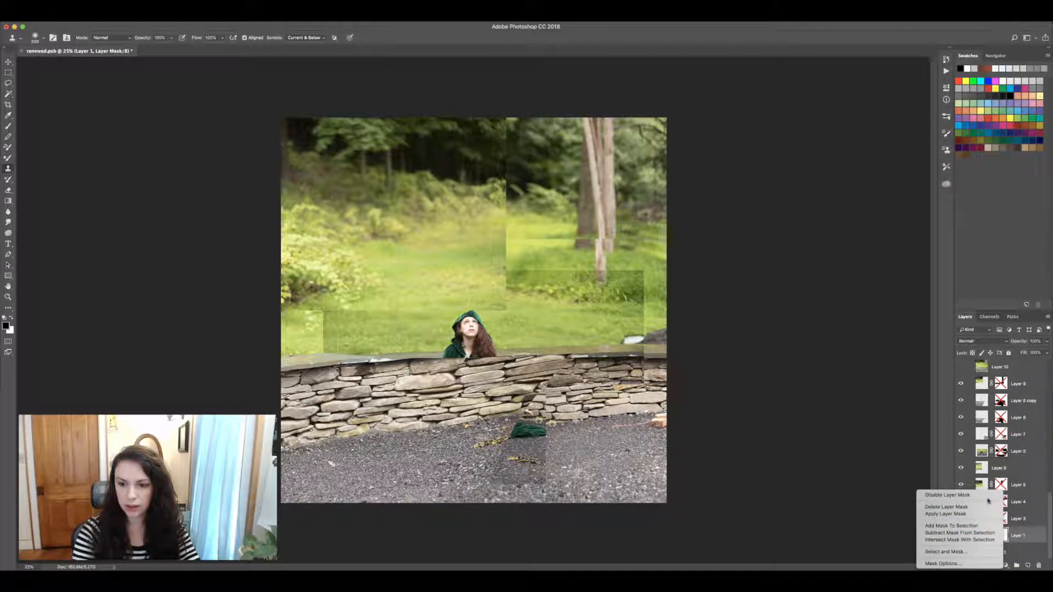
left_click(990, 496)
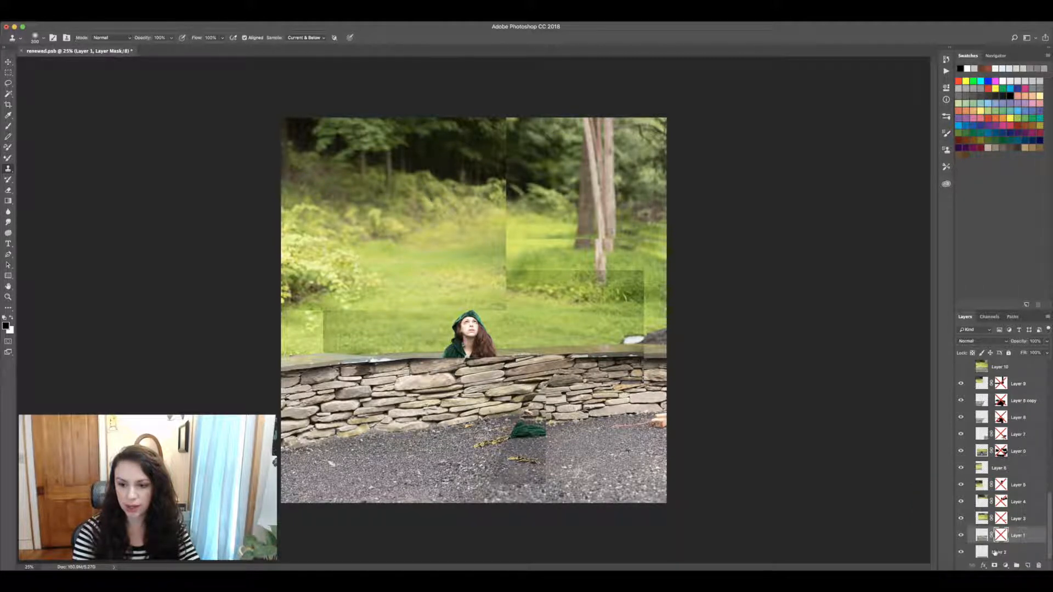
left_click(998, 553)
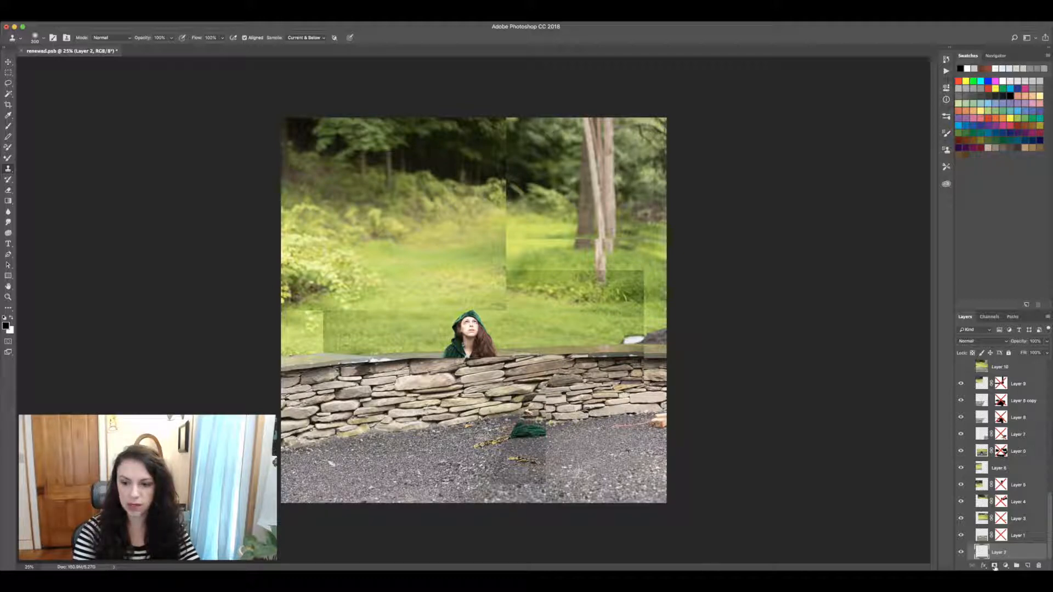
left_click(994, 565)
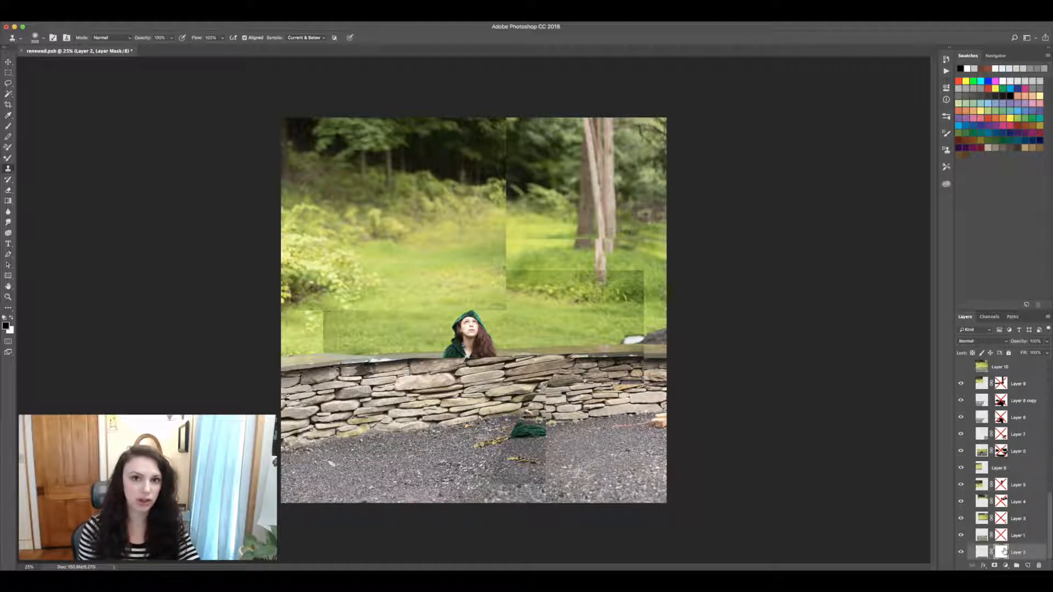
Step: Choose the Brush tool and try several hardness settings, ending with a soft brush of about 36% hardness
left_click(8, 126)
left_click(43, 38)
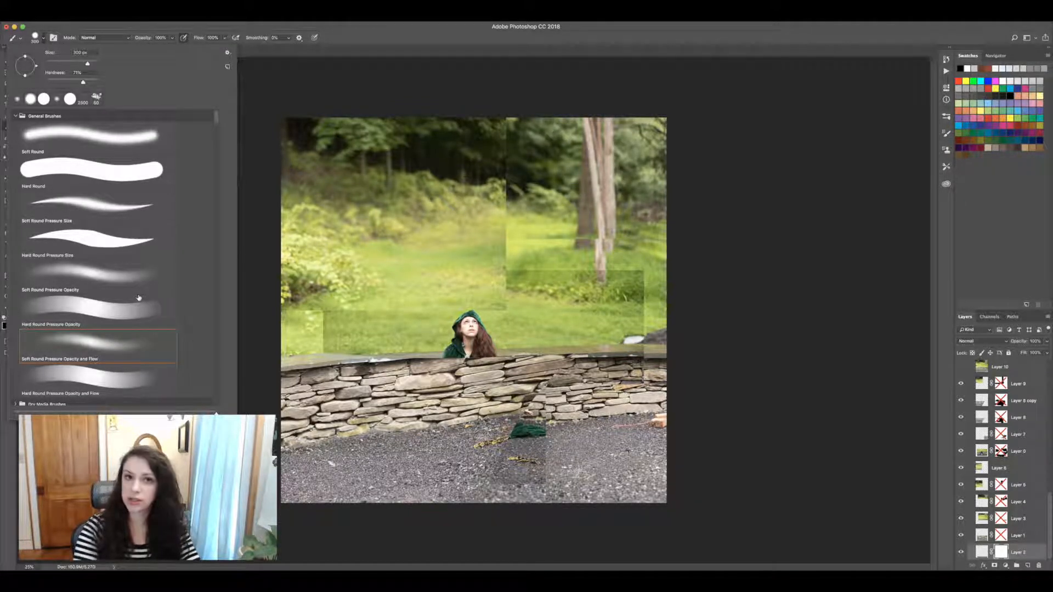
mouse_move(83, 84)
left_mouse_down()
mouse_move(98, 83)
mouse_move(54, 84)
mouse_move(74, 82)
left_mouse_up()
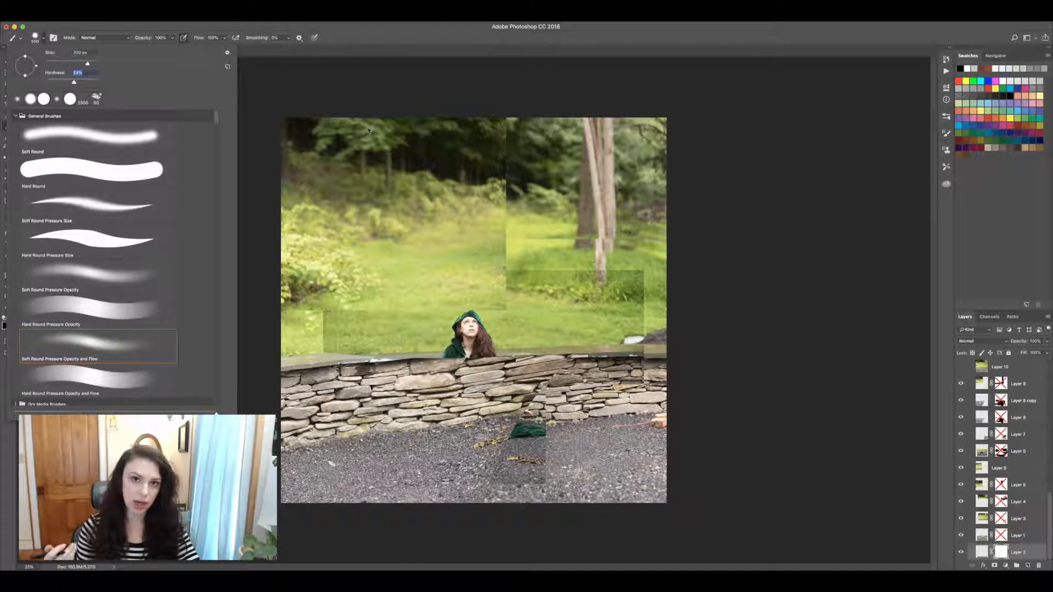
left_click_drag(86, 82, 94, 83)
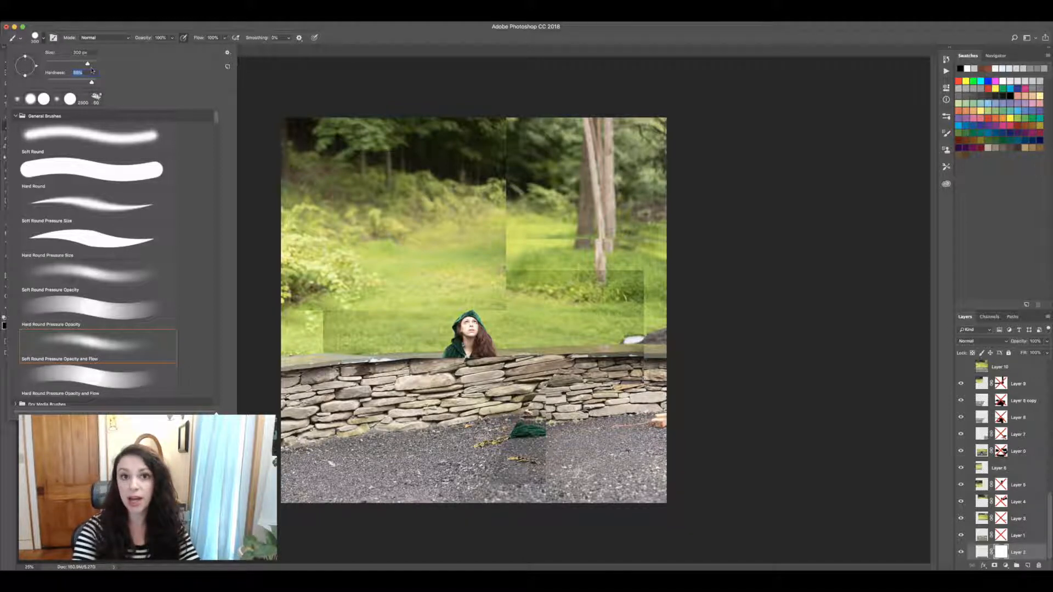
left_click_drag(91, 83, 65, 83)
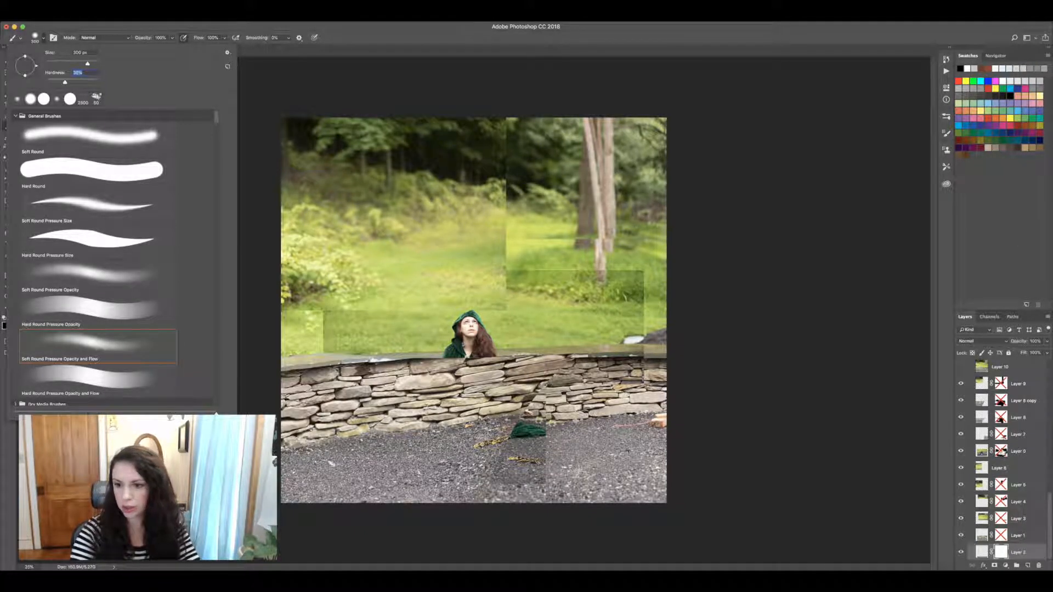
Step: Re-enable the layer masks on all the background expansion layers, from Layer 9 down to Layer 1
left_click(999, 407)
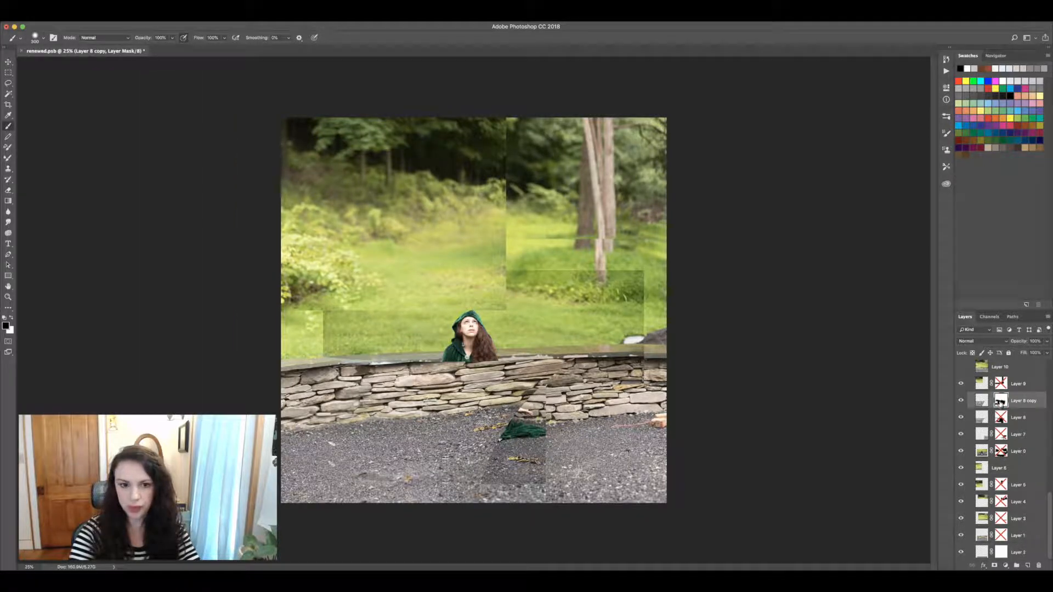
left_click(1000, 383, "shift")
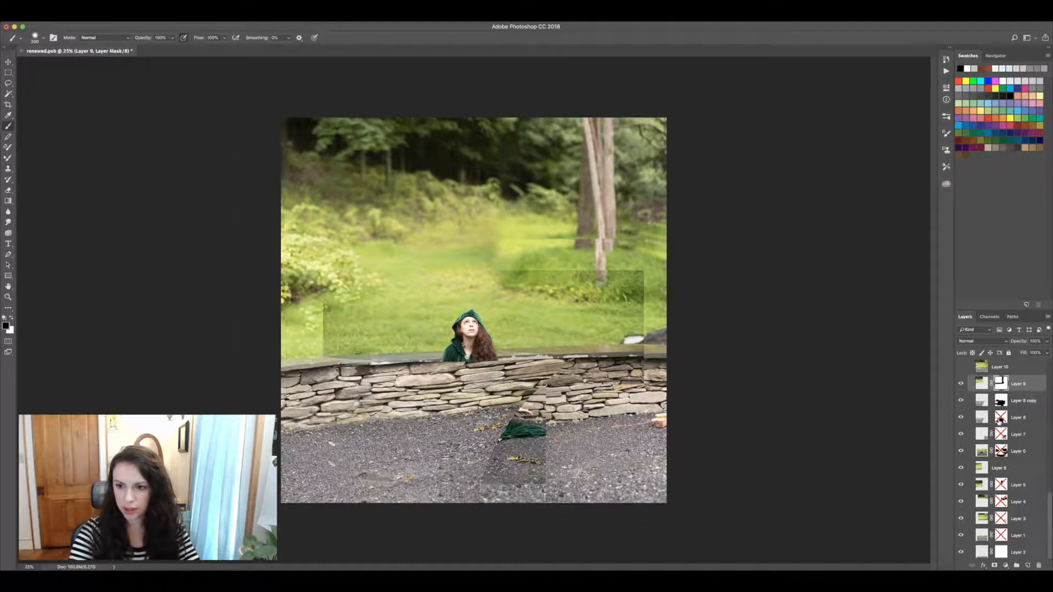
left_click(1000, 417, "shift")
left_click(1001, 434, "shift")
left_click(1001, 451, "shift")
left_click(1001, 484, "shift")
left_click(1001, 501, "shift")
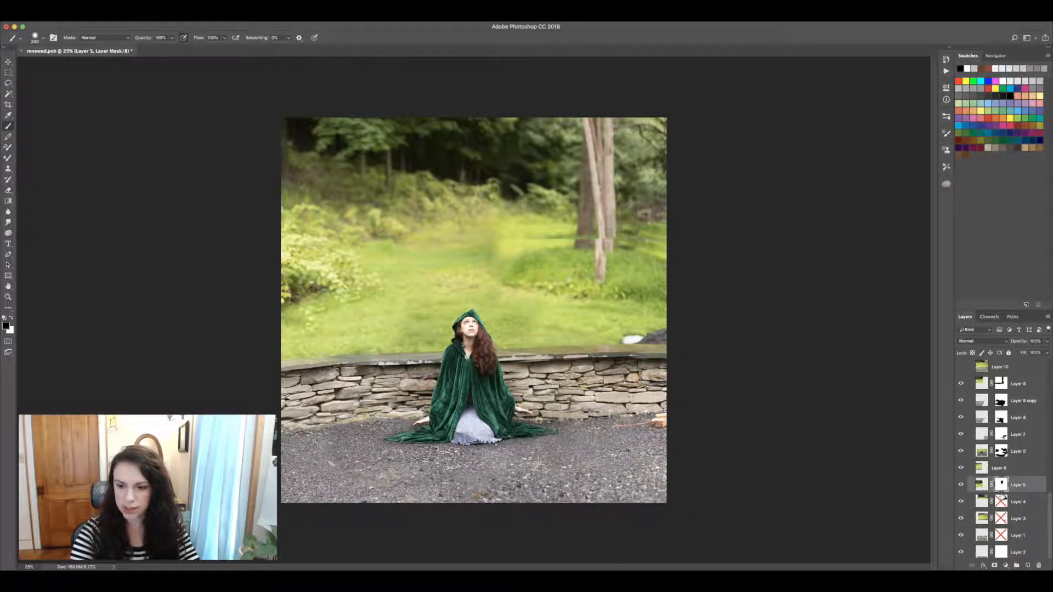
left_click(1001, 518, "shift")
left_click(1001, 535, "shift")
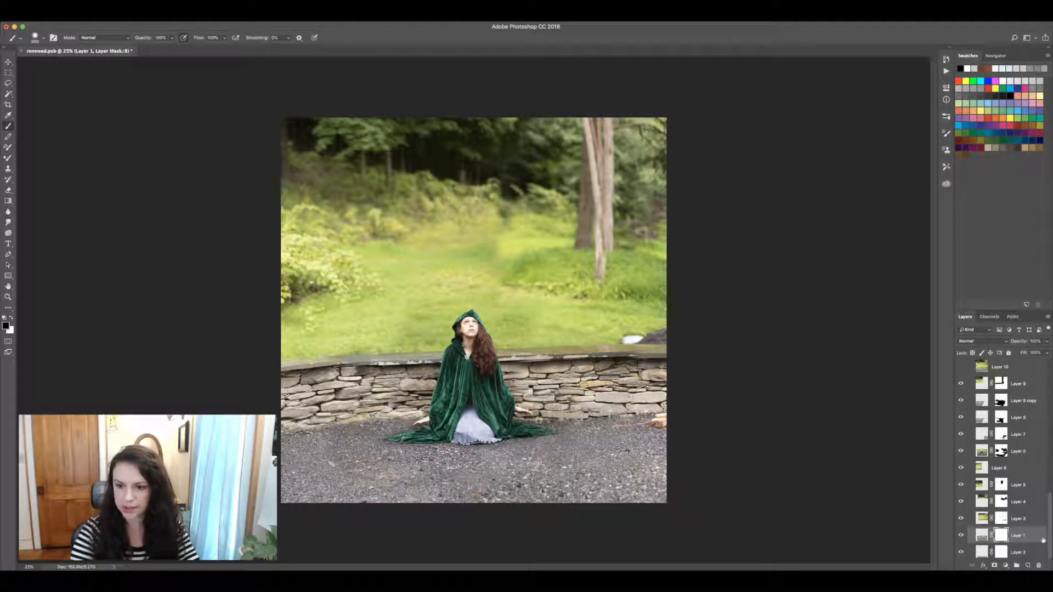
Step: Hide Layer 0 and toggle the visibility of Layer 8 copy, Layer 9, Layer 8 and Layer 7 off and on
left_click(960, 400)
left_click(961, 401)
left_click(960, 451)
left_click(961, 400)
left_click(960, 401)
left_click(960, 383)
left_click(961, 383)
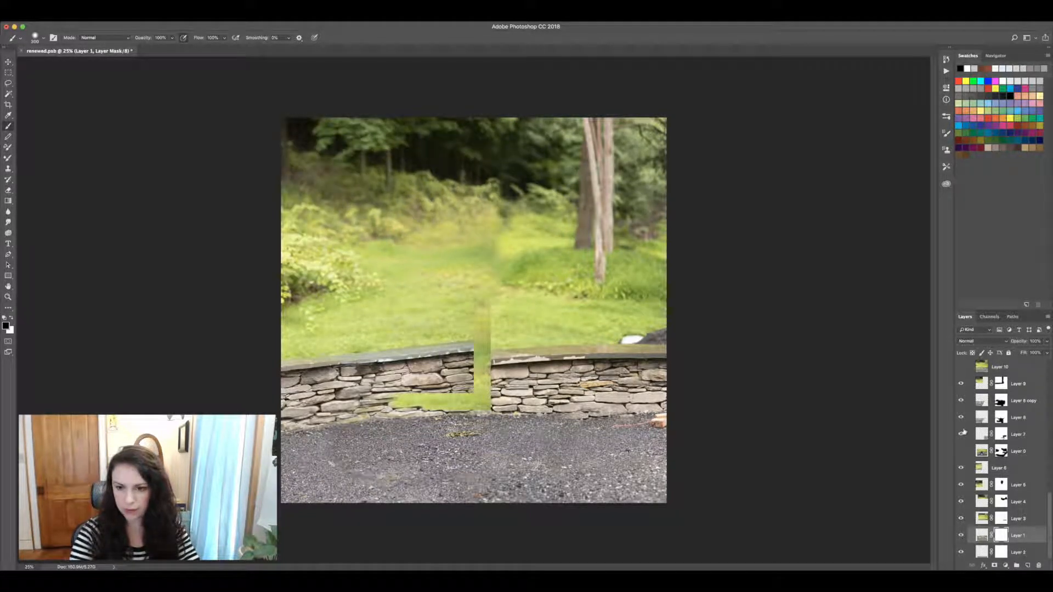
left_click(960, 419)
left_click(961, 418)
left_click(960, 435)
left_click(961, 435)
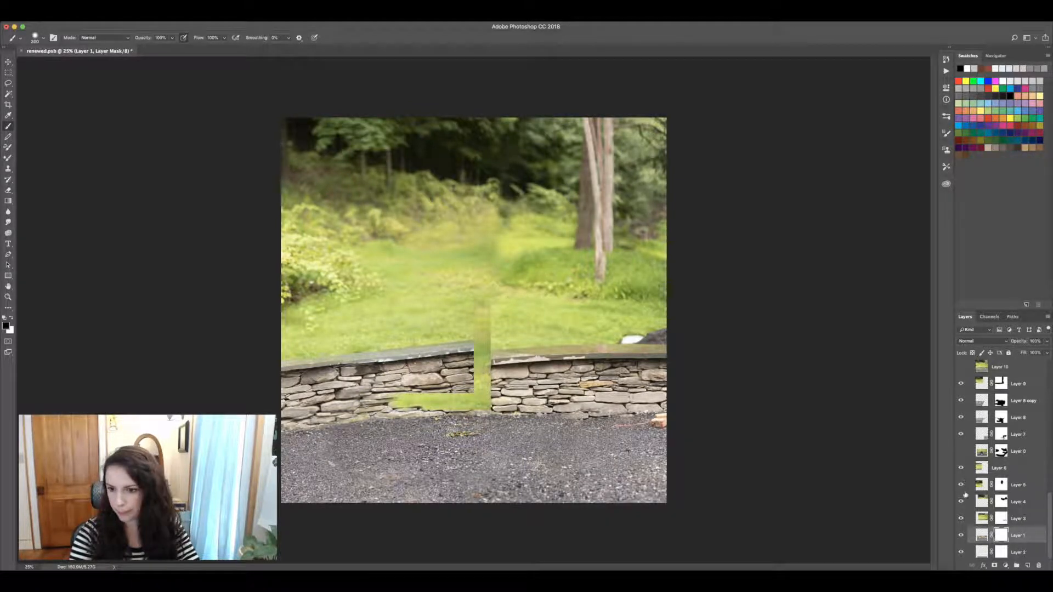
Step: Toggle Layer 1, Layer 8 copy, Layer 8, Layer 7 and Layer 6 off and on to compare their contributions
left_click(960, 536)
left_click(960, 535)
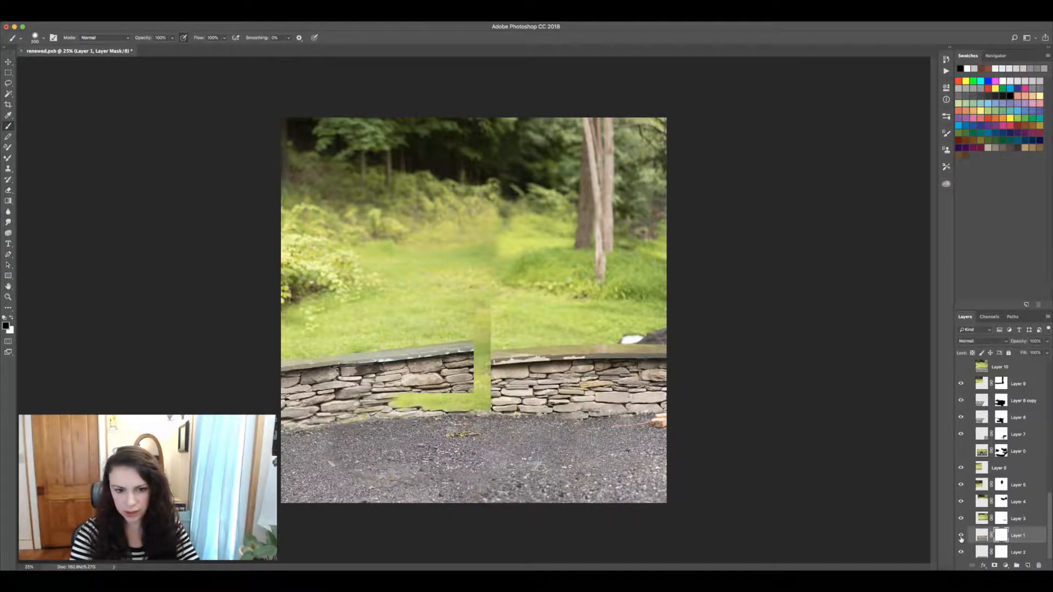
left_click(961, 401)
left_click(960, 401)
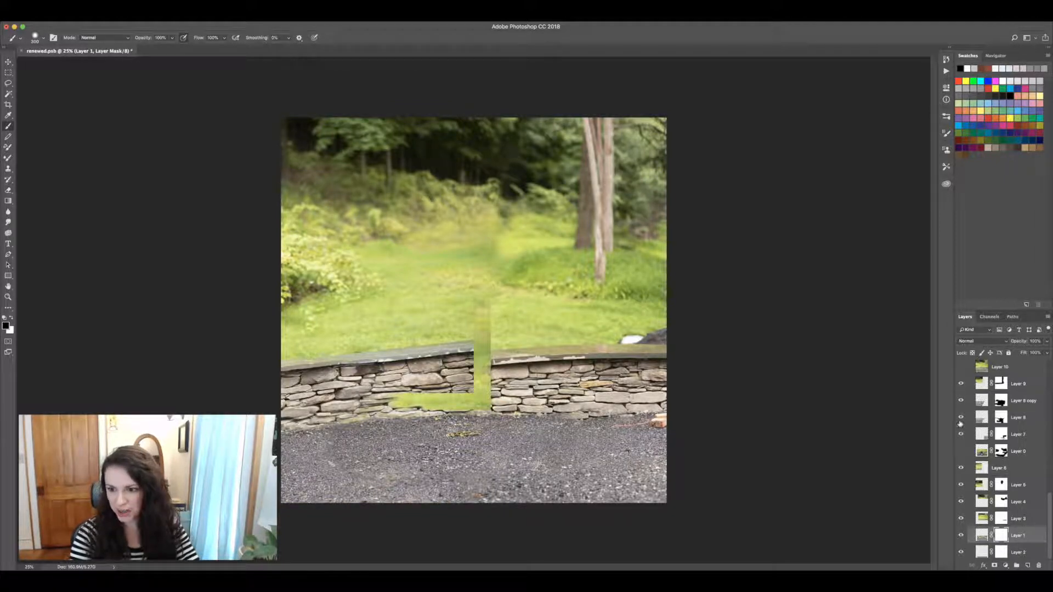
left_click(960, 418)
left_click(960, 418)
left_click(961, 435)
left_click(961, 435)
left_click(961, 468)
left_click(960, 469)
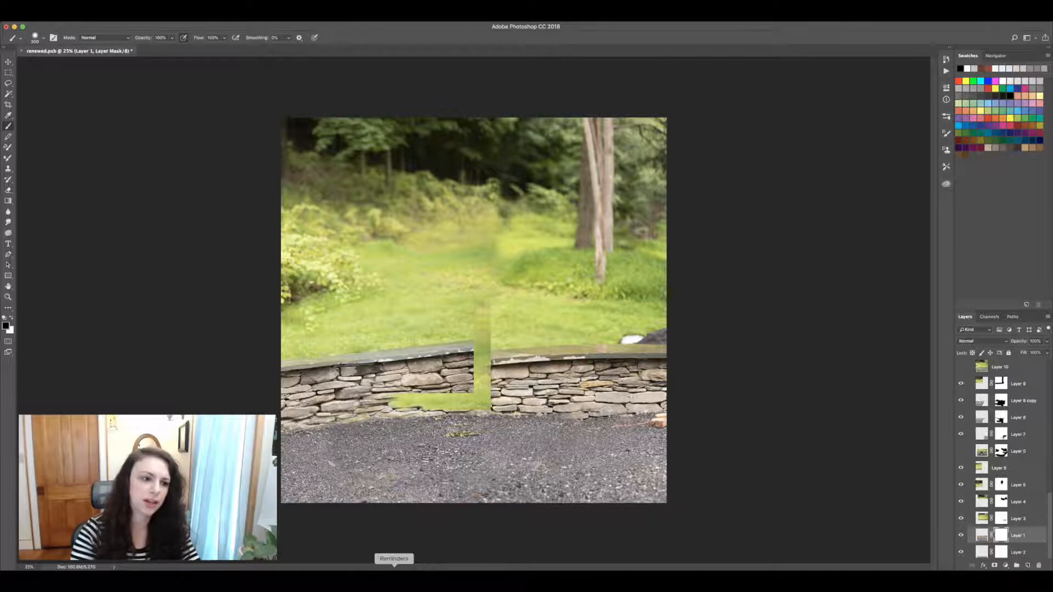
Step: Toggle the visibility of Layer 3 once and Layer 1 repeatedly to compare what each one covers
left_click(960, 535)
left_click(961, 536)
left_click(960, 518)
left_click(961, 518)
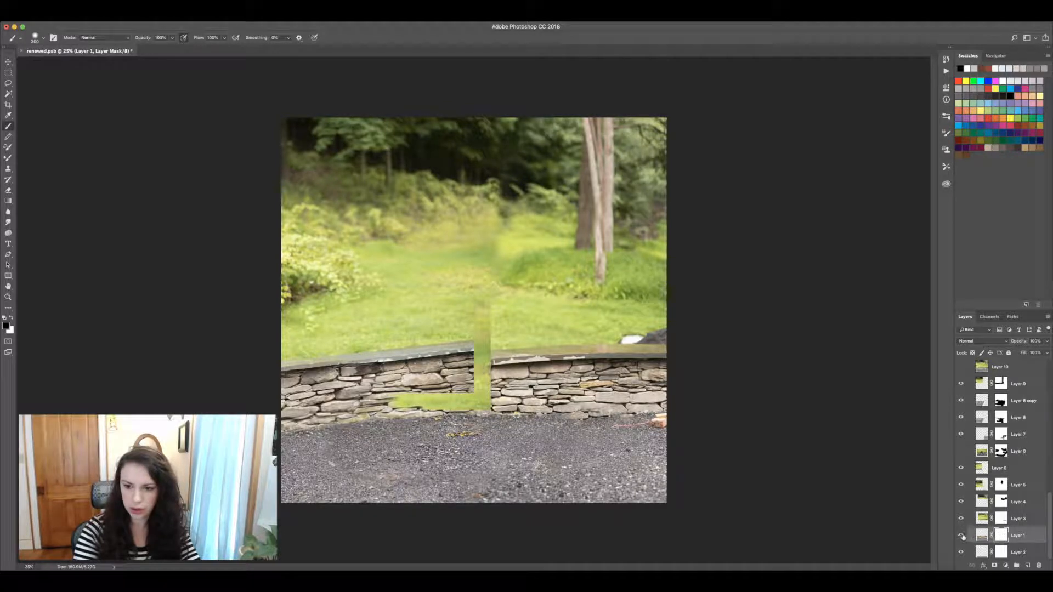
left_click(960, 535)
left_click(960, 535)
left_click(960, 535)
left_click(961, 535)
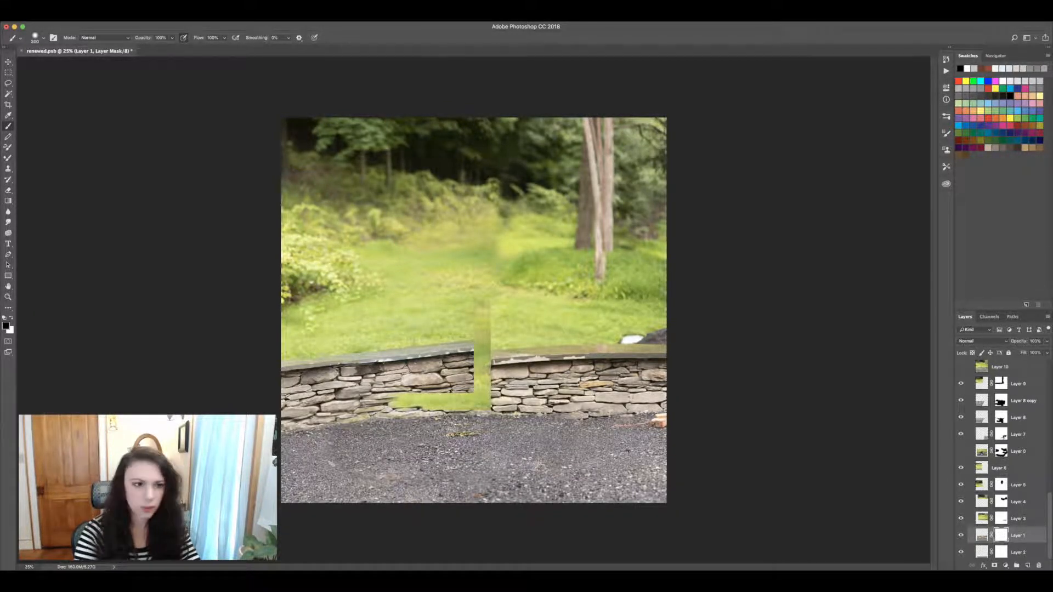
Step: Harden the brush and paint black on Layer 1's mask to hide a patch of gravel in front of the wall
left_click(42, 37)
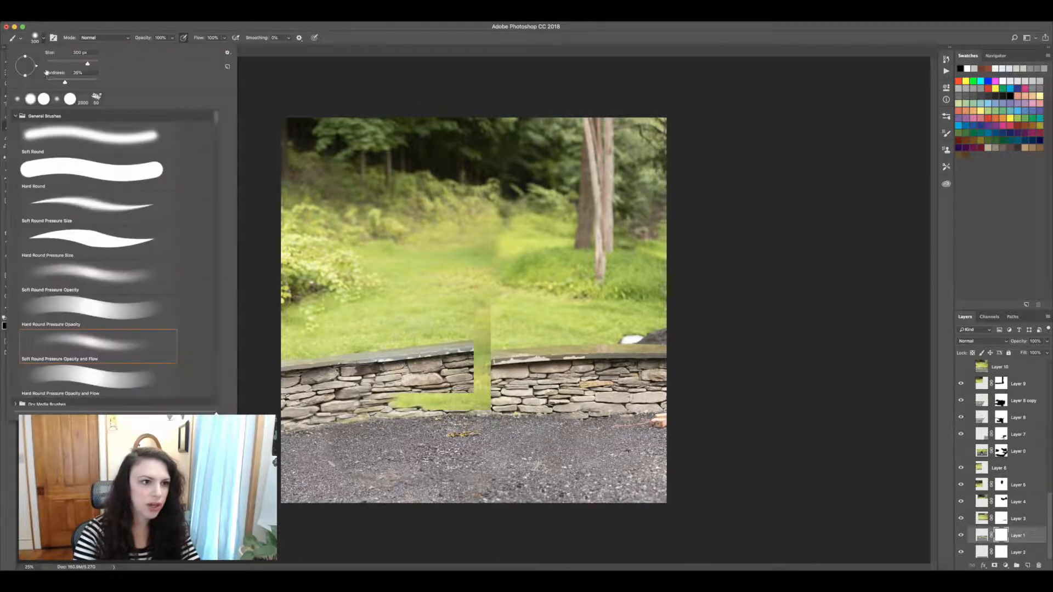
left_click(493, 26)
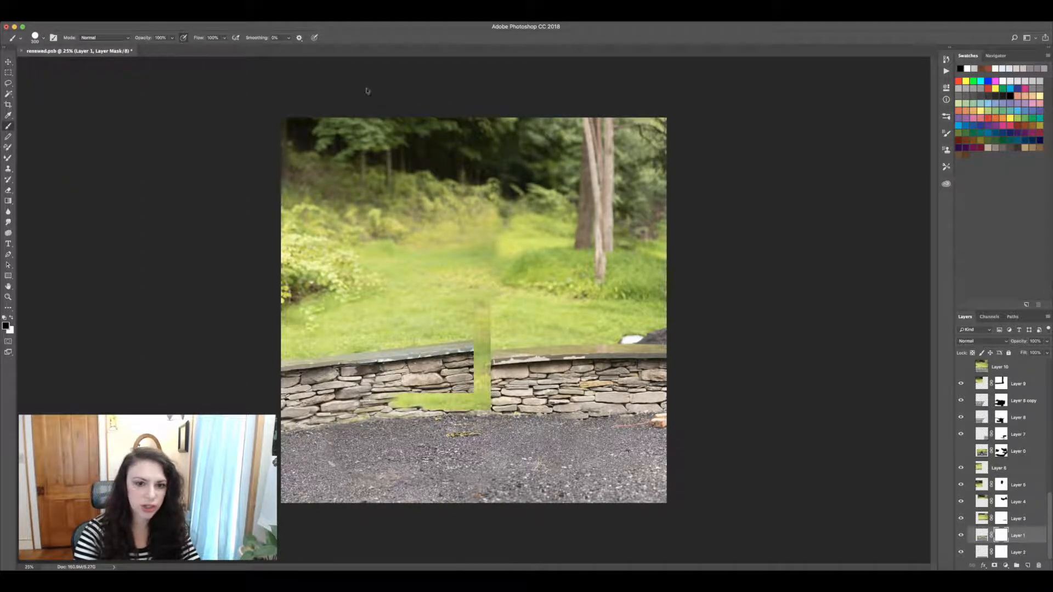
left_click_drag(496, 429, 484, 462)
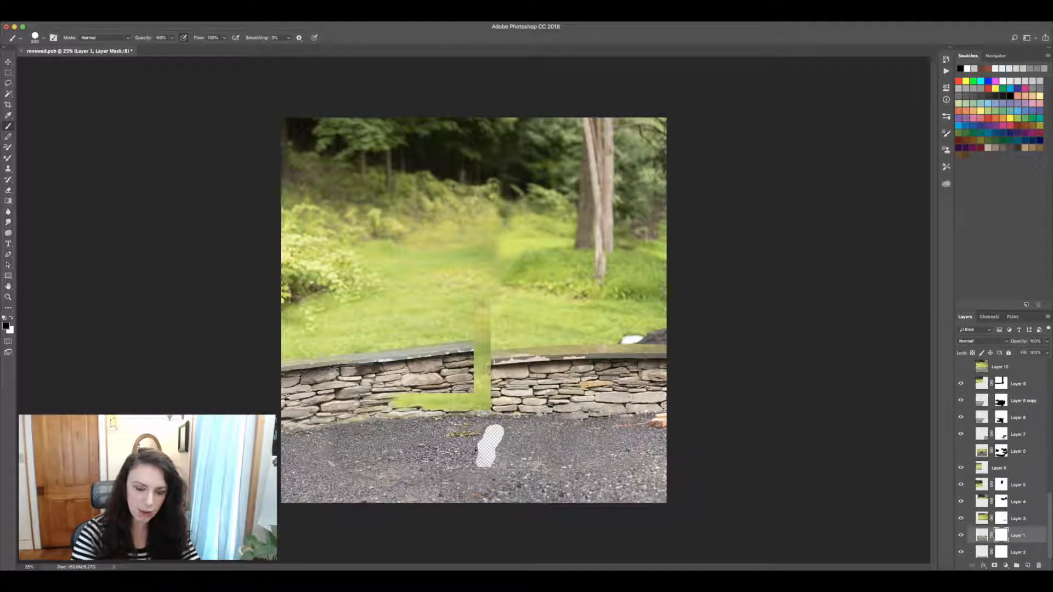
Step: Switch the foreground color to white and paint on Layer 1's mask to restore the left edge of the hidden gravel patch
key("super+plus")
key("super+plus")
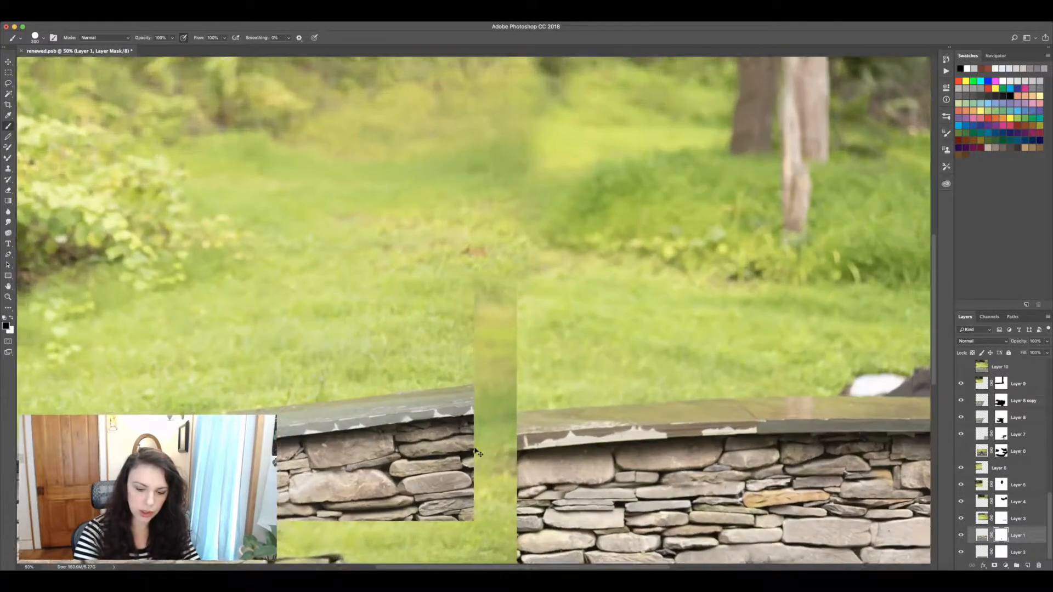
key("space")
left_click_drag(177, 441, 172, 88)
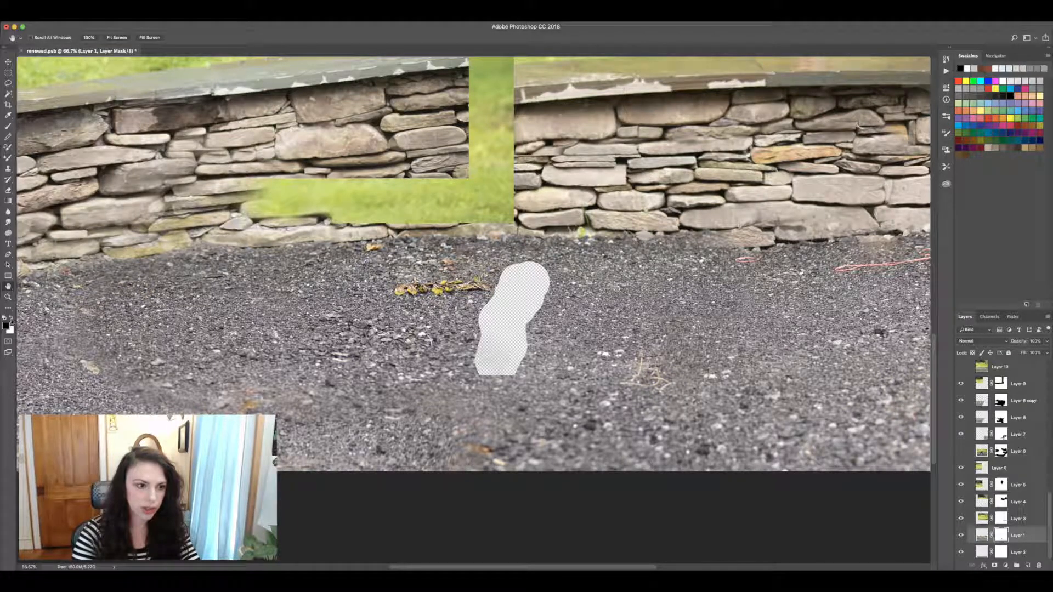
left_click(11, 318)
left_click(11, 318)
left_click(11, 317)
left_click(11, 317)
left_click(11, 317)
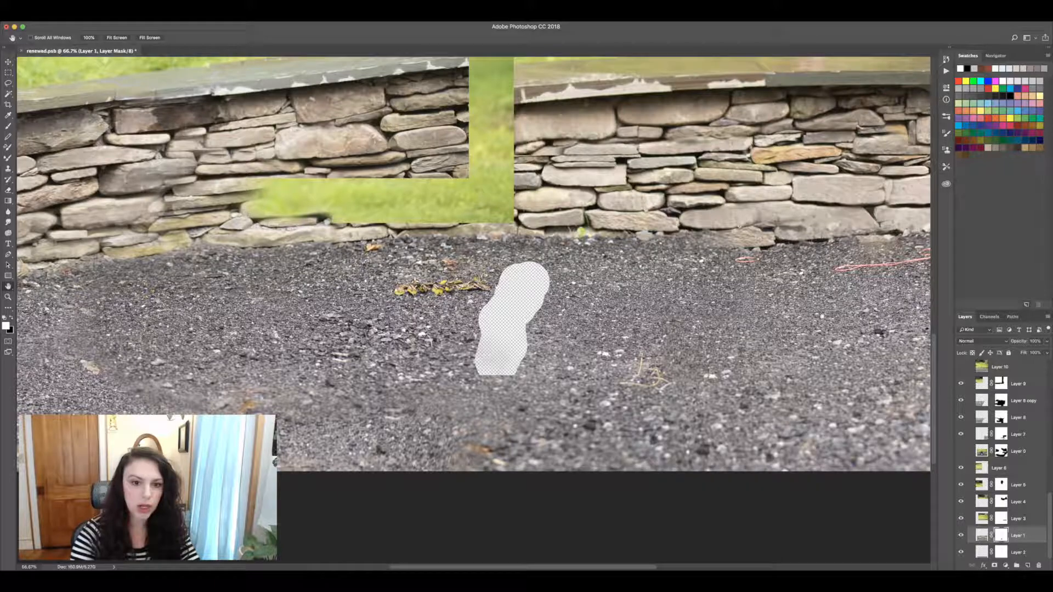
key("b")
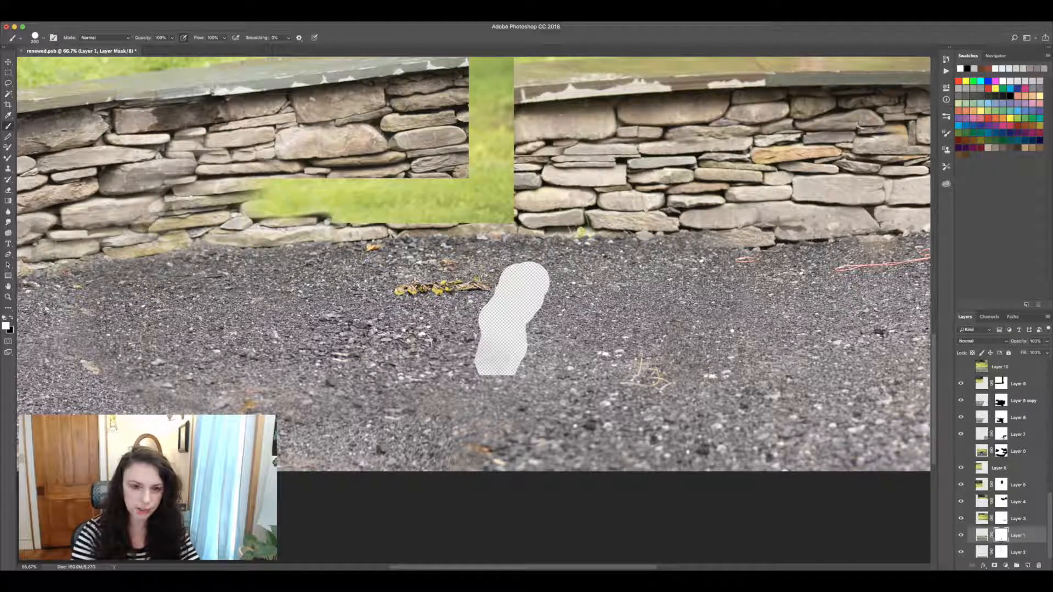
left_click_drag(510, 264, 477, 329)
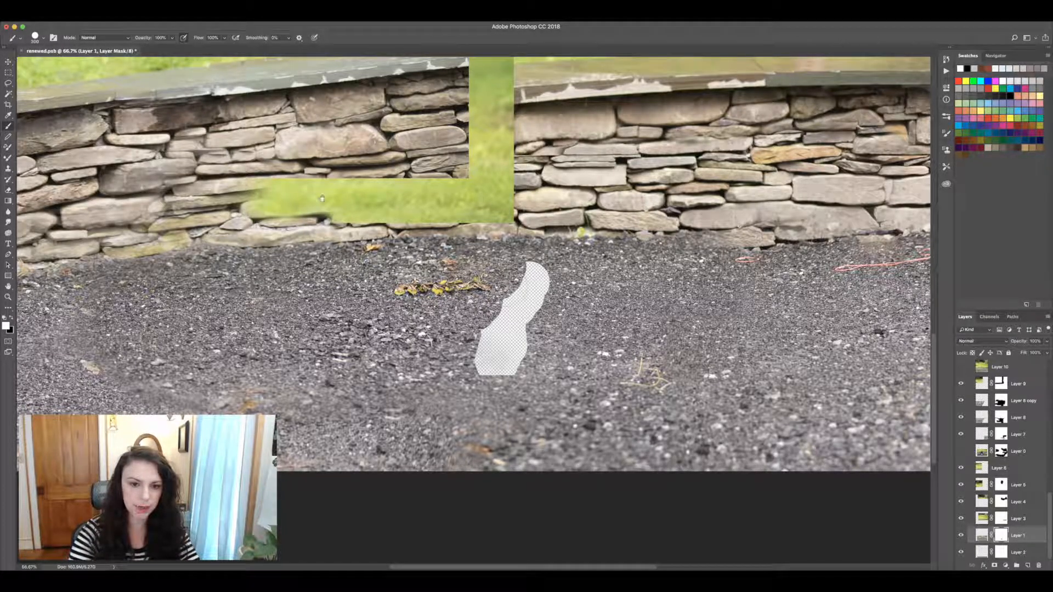
Step: Soften the brush to 12% hardness and paint the rest of the hidden gravel back in on Layer 1's mask
left_click(44, 38)
left_click_drag(67, 79, 53, 83)
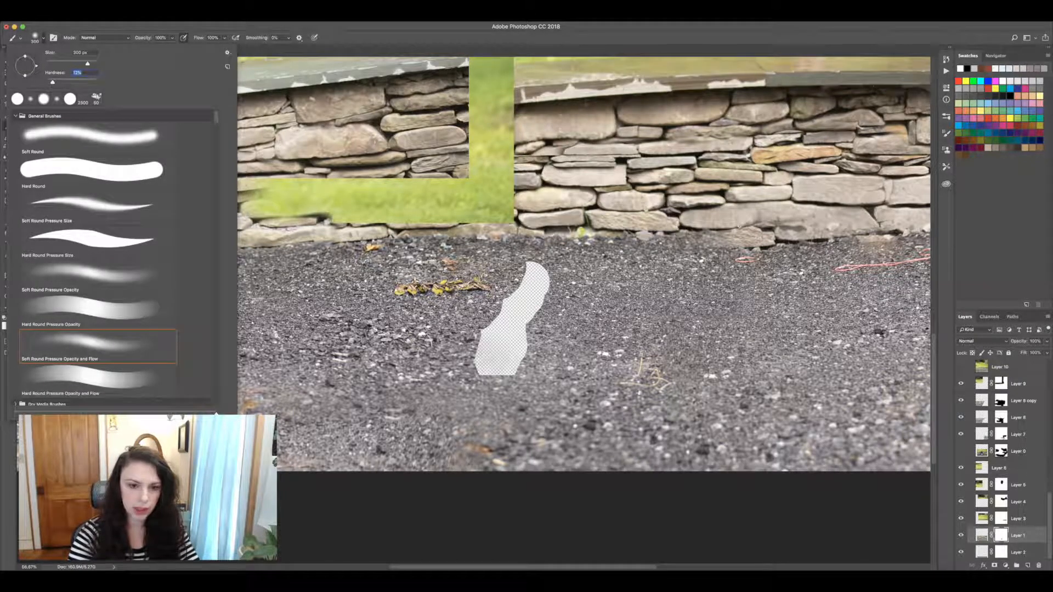
mouse_move(474, 342)
left_mouse_down()
mouse_move(470, 379)
mouse_move(521, 372)
mouse_move(554, 313)
mouse_move(534, 269)
mouse_move(494, 351)
left_mouse_up()
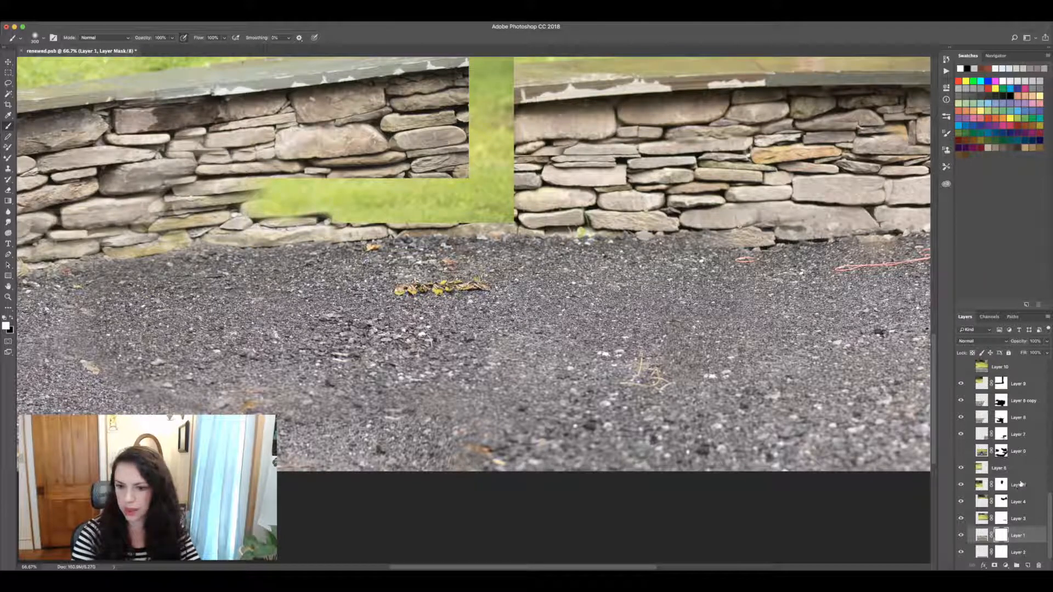
Step: Show Layer 0 again so the cloaked figure appears in the full image
key("super+minus")
key("super+minus")
key("super+minus")
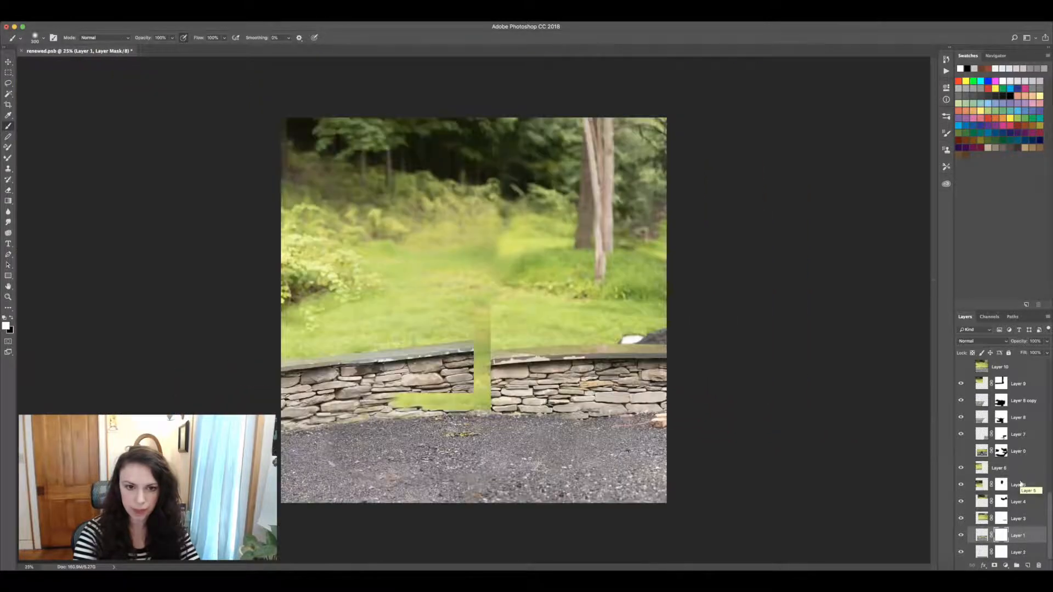
left_click(961, 451)
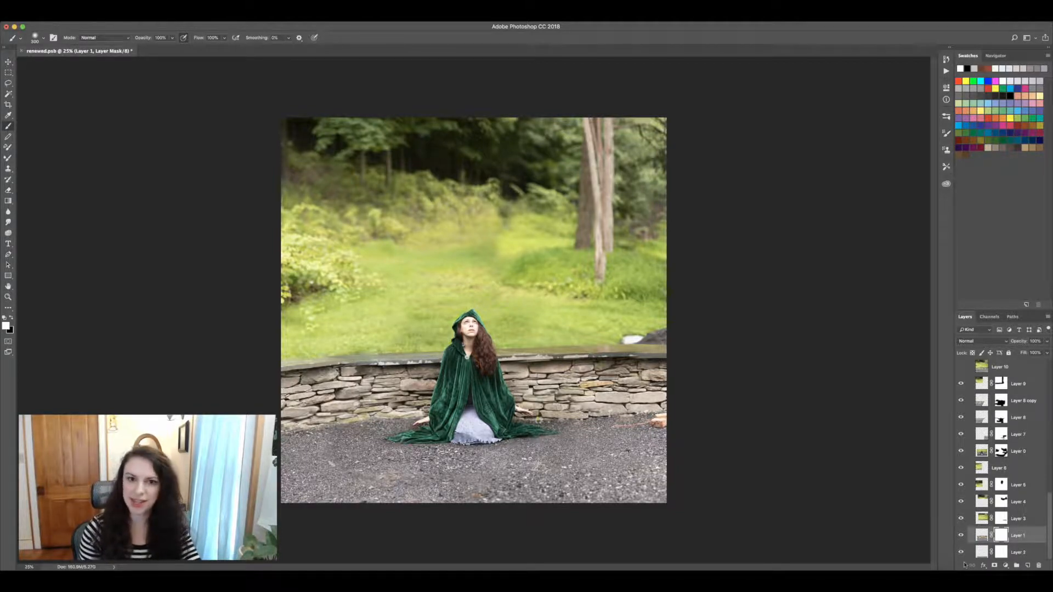
Step: Examine the treeline and grass blend in the upper part of the image up close
left_click_drag(1050, 509, 1050, 477)
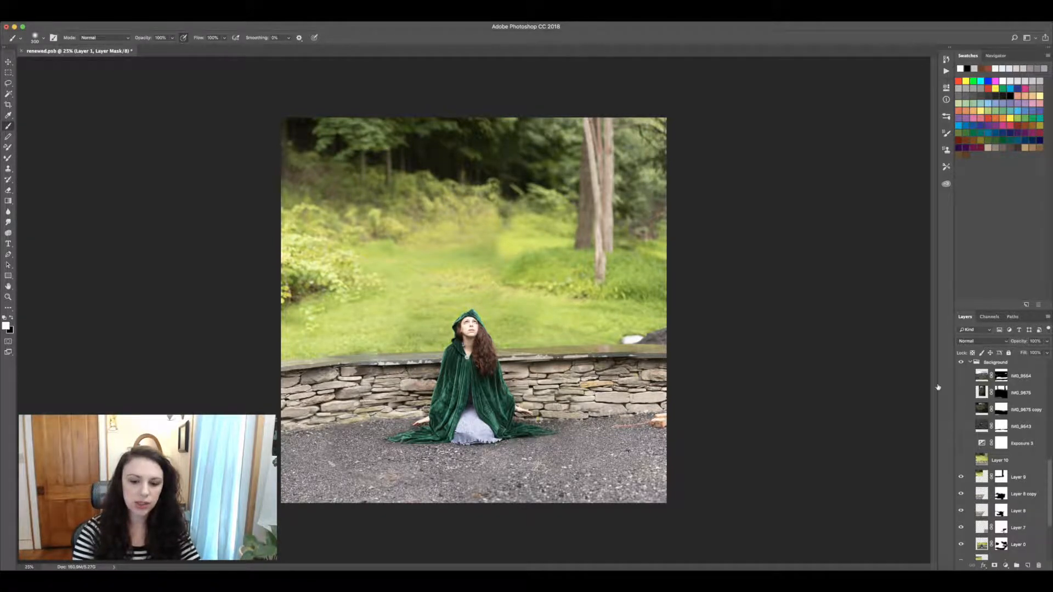
key("super+plus")
key("super+plus")
key("super+plus")
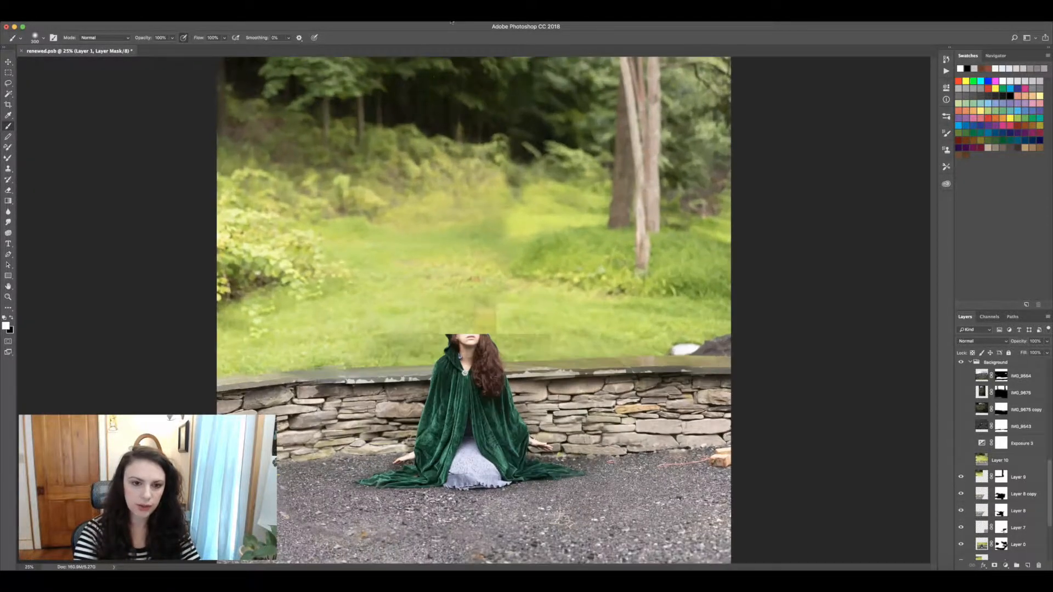
key("space")
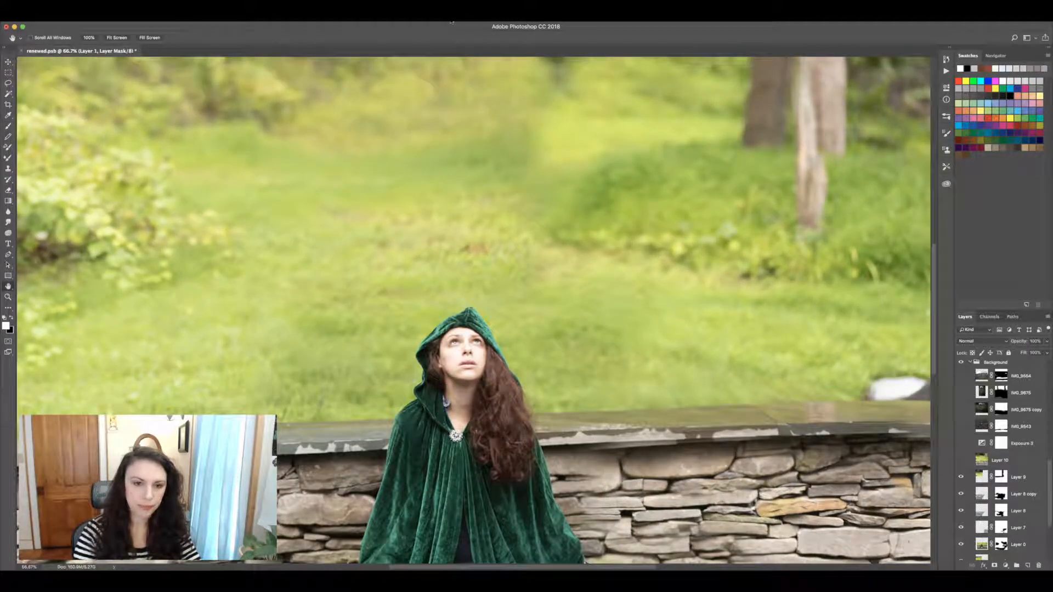
left_click_drag(363, 160, 377, 454)
left_click_drag(351, 132, 370, 160)
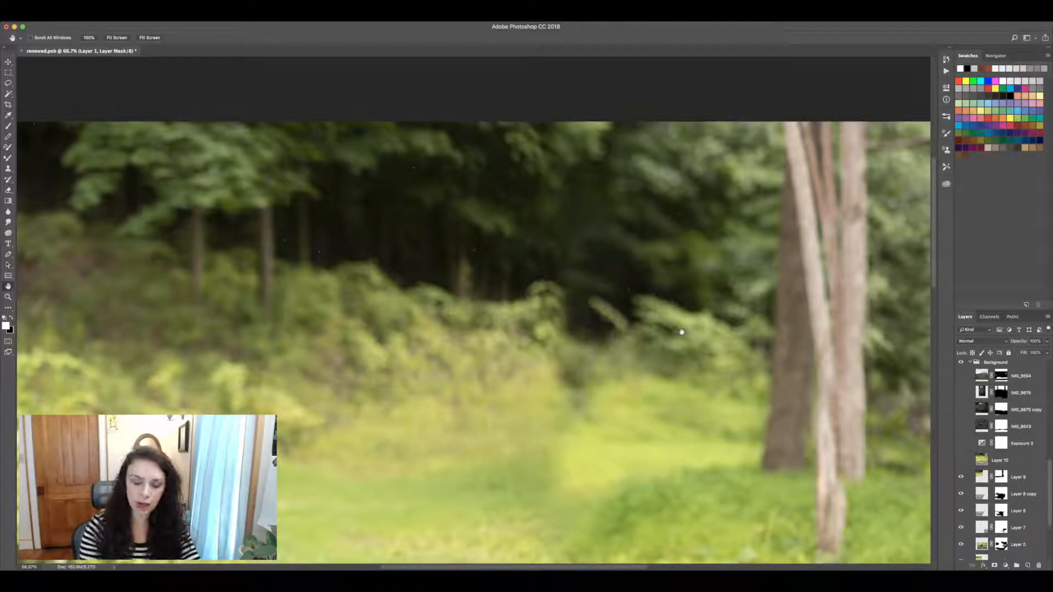
Step: Toggle Layer 0 off and on to compare the full background without and with the cloaked figure
key("super+minus")
key("super+minus")
key("super+minus")
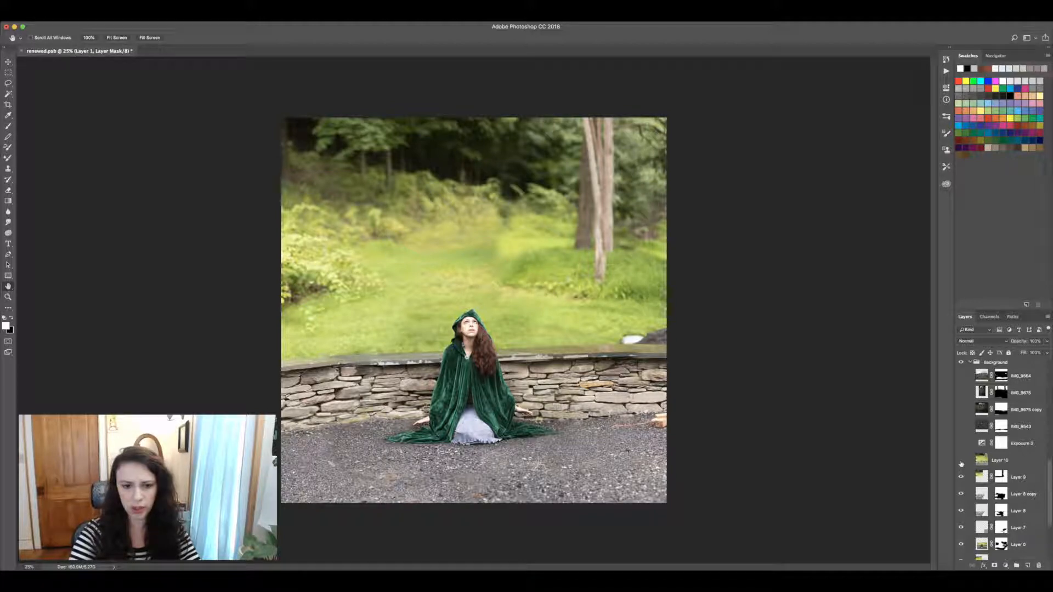
left_click(960, 545)
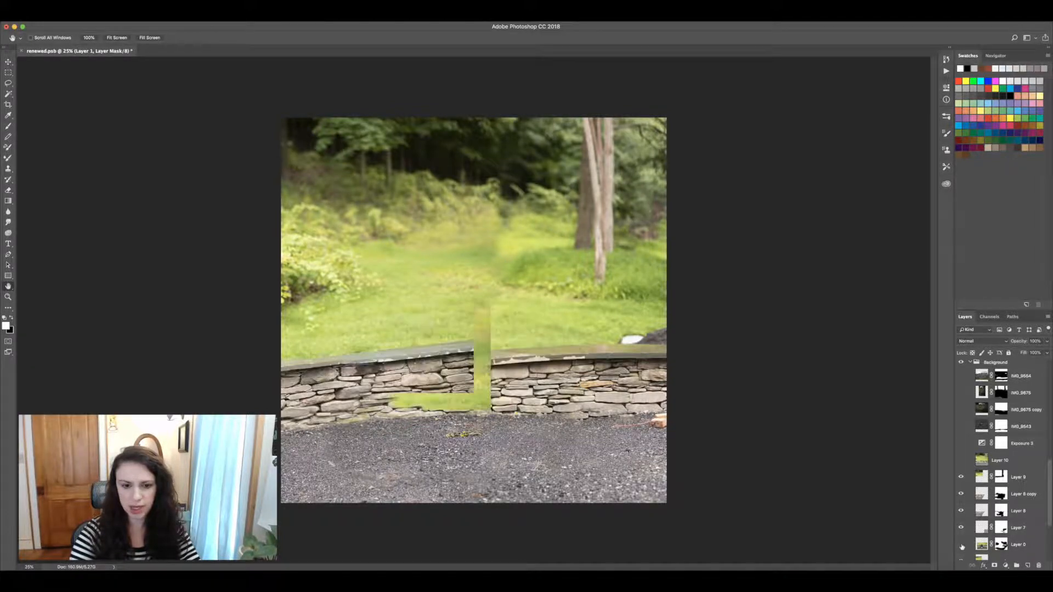
left_click(960, 545)
Step: Show Layer 10, the Exposure 3 adjustment and the stone ruin photo layer directly above it
left_click(960, 459)
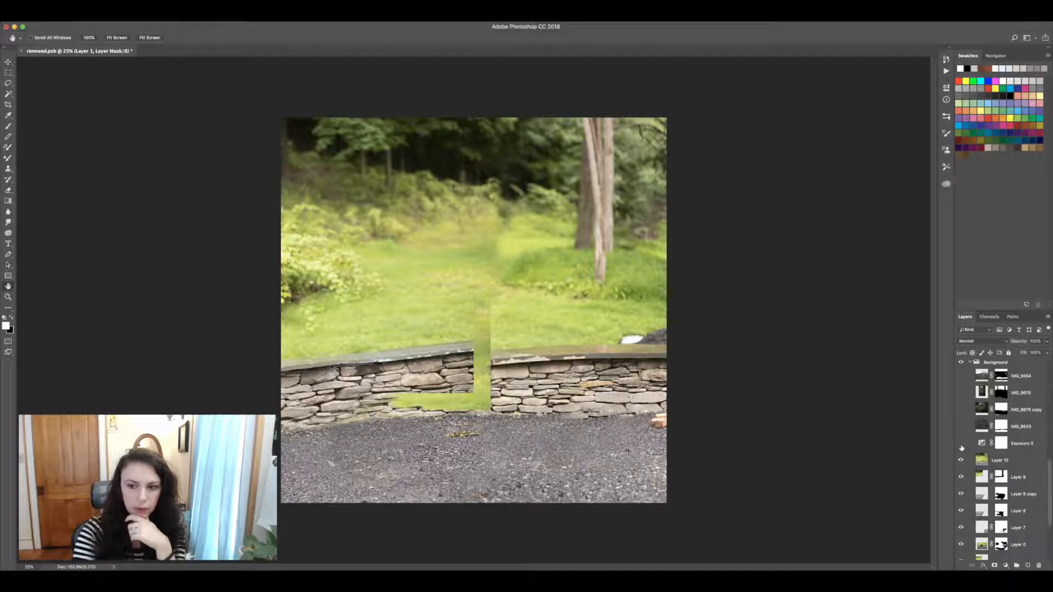
left_click(961, 445)
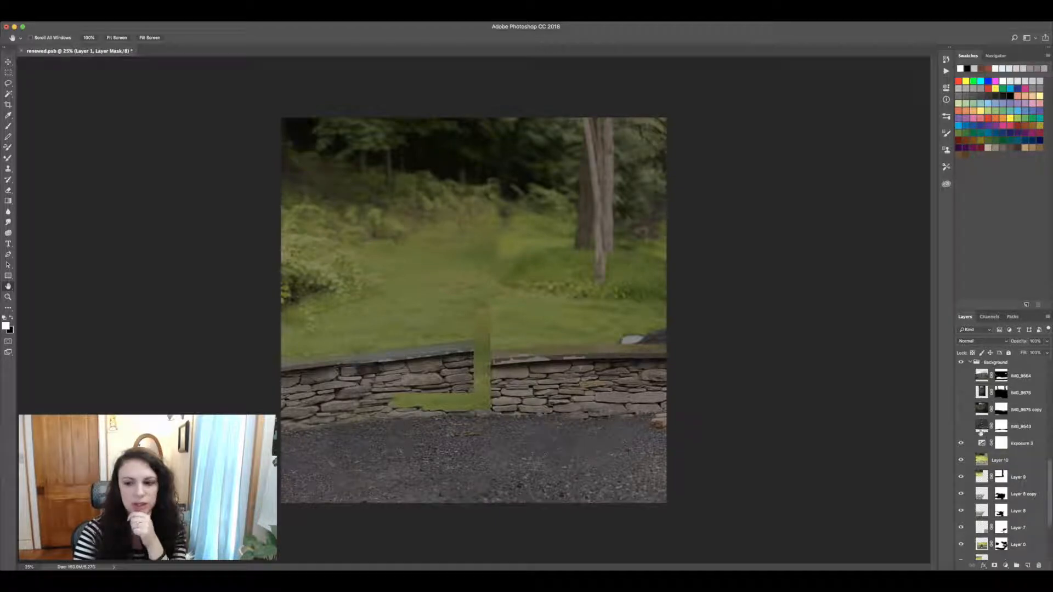
left_click(961, 427)
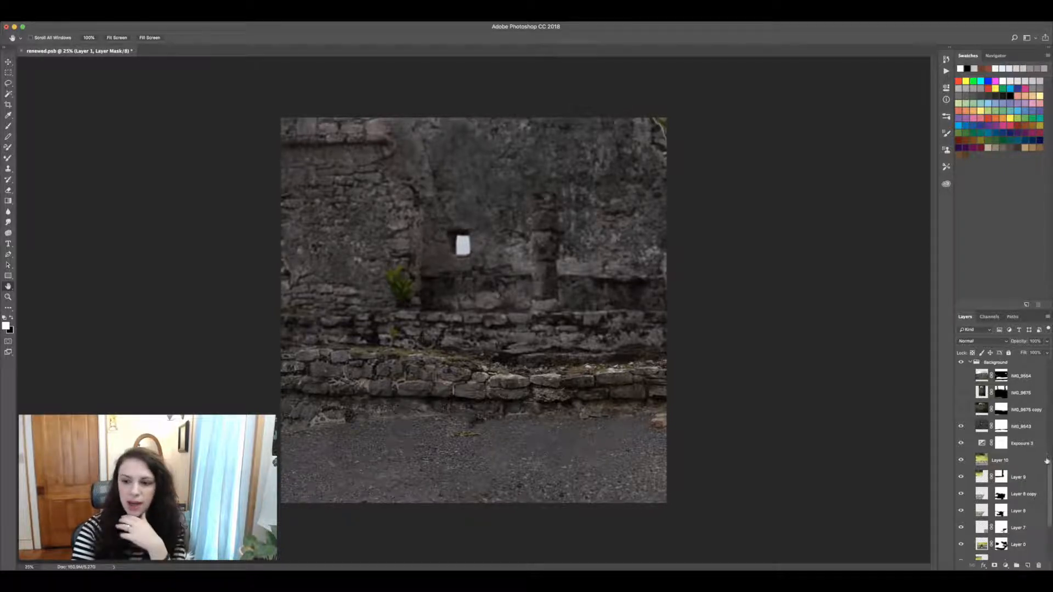
Step: Show the Figure group, expand it to list its layers, and collapse the Background group
left_click_drag(1046, 461, 1049, 448)
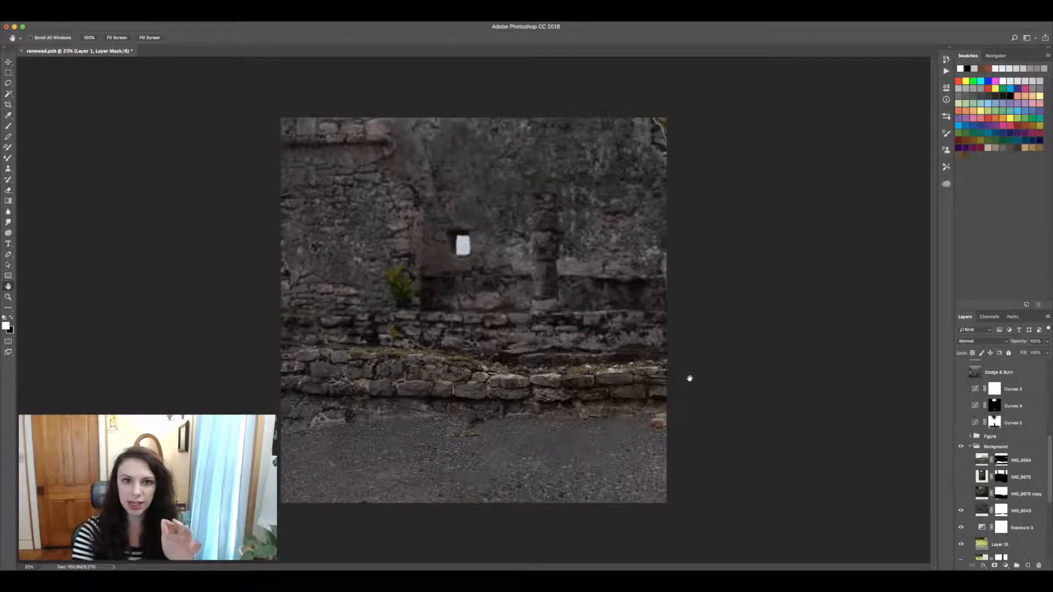
left_click(961, 437)
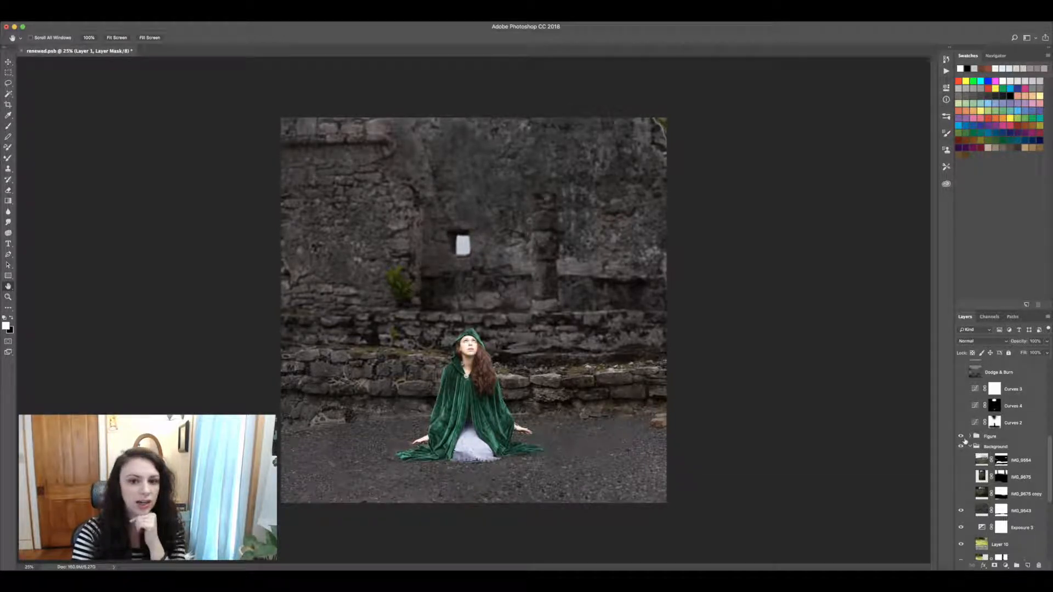
left_click(969, 437)
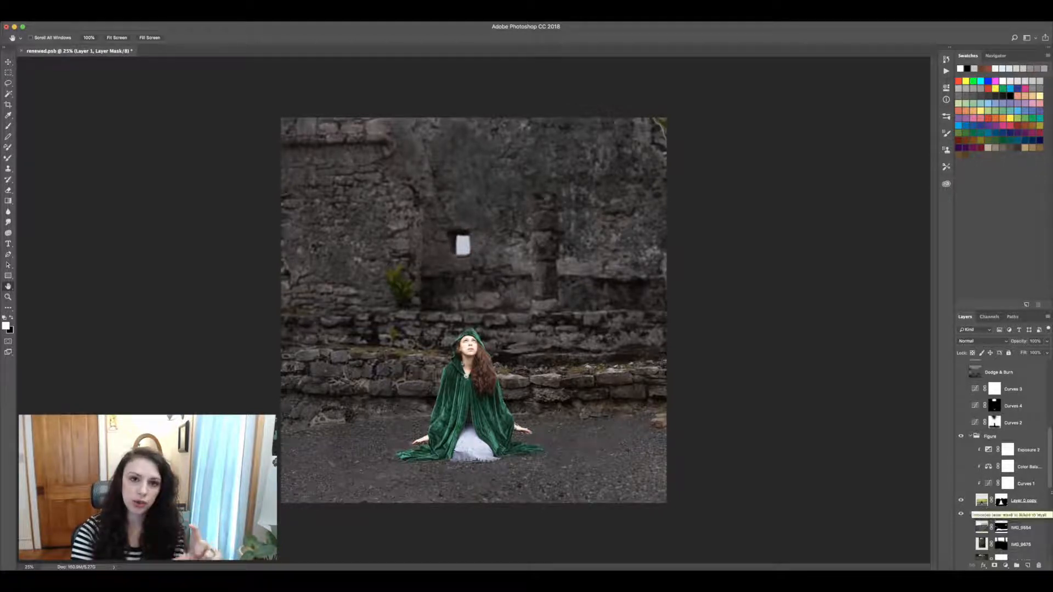
scroll(1030, 539, "down", 5)
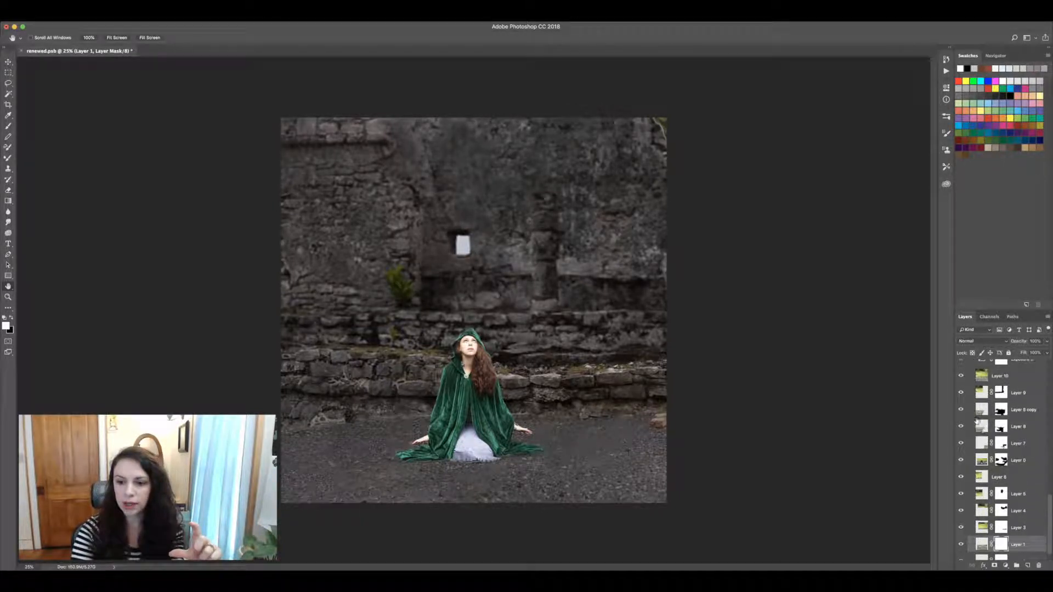
left_click_drag(1049, 502, 1050, 436)
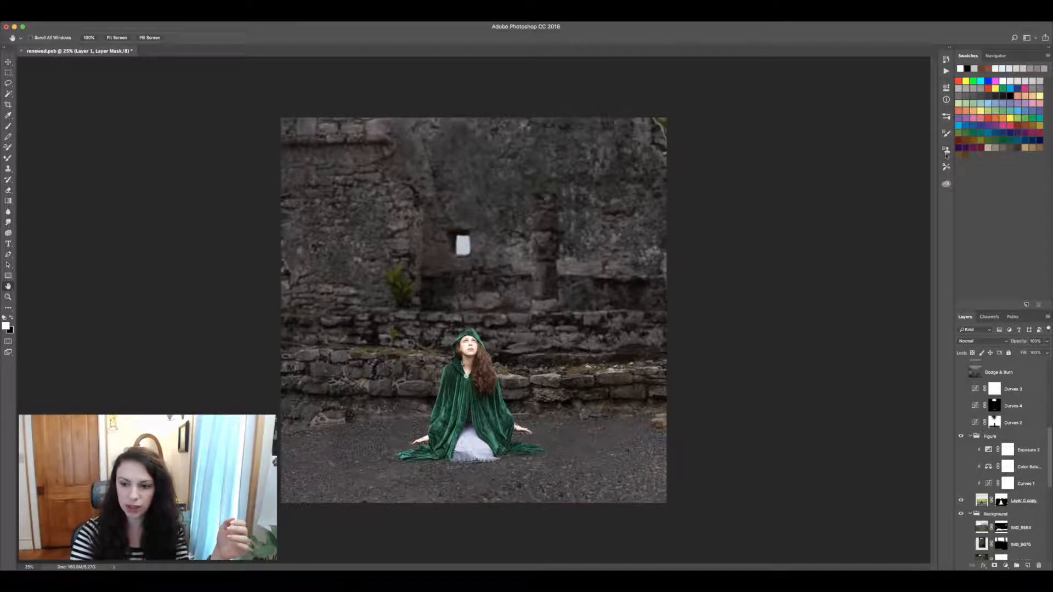
left_click(1036, 467)
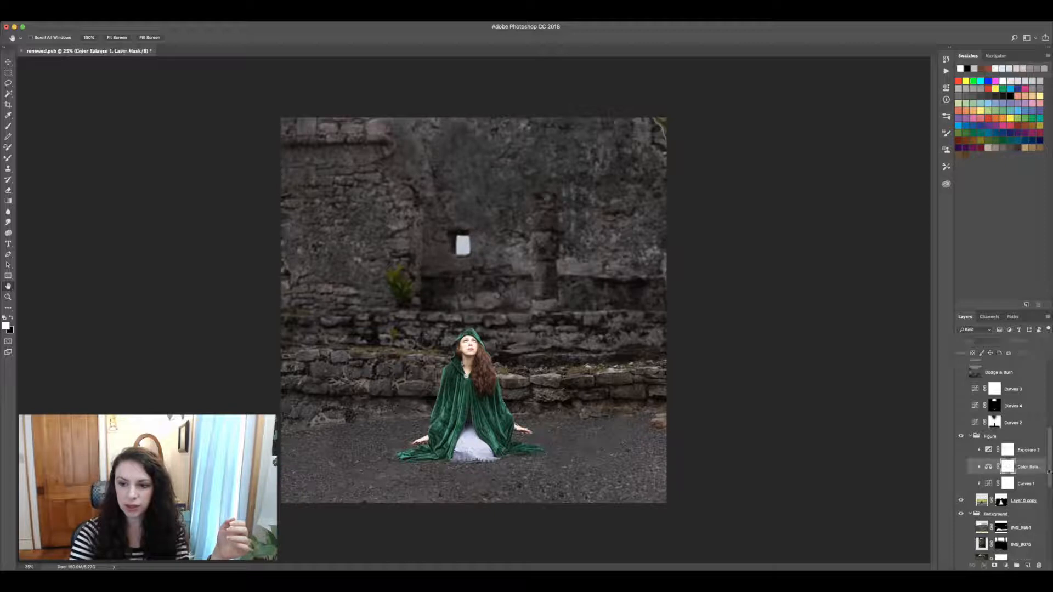
scroll(1049, 490, "down", 3)
left_click(970, 446)
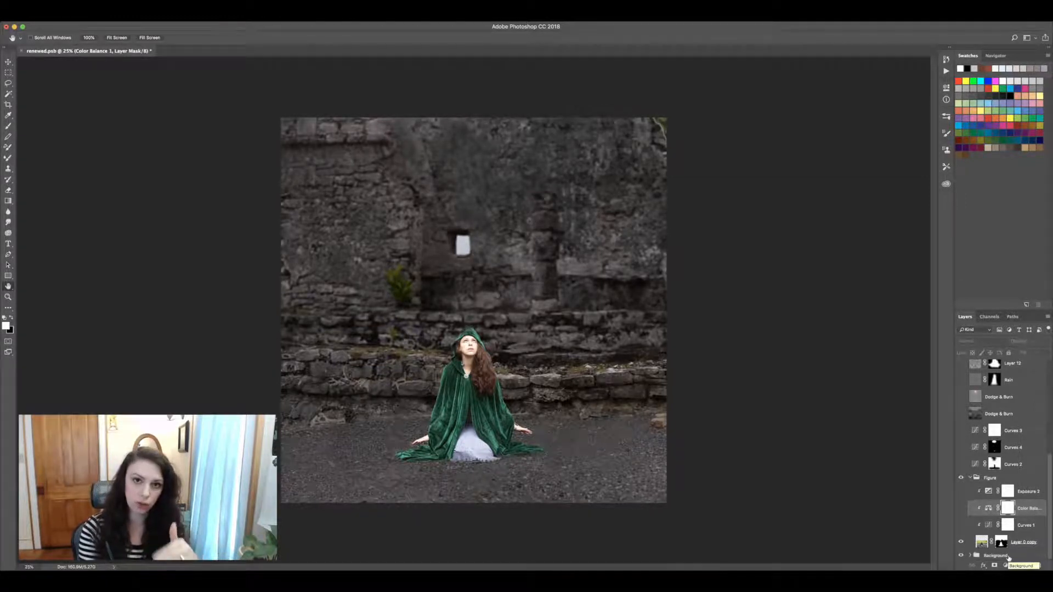
Step: Compare the cloaked figure and backdrop separately by toggling Layer 0 copy and the Background group off and on
left_click(961, 541)
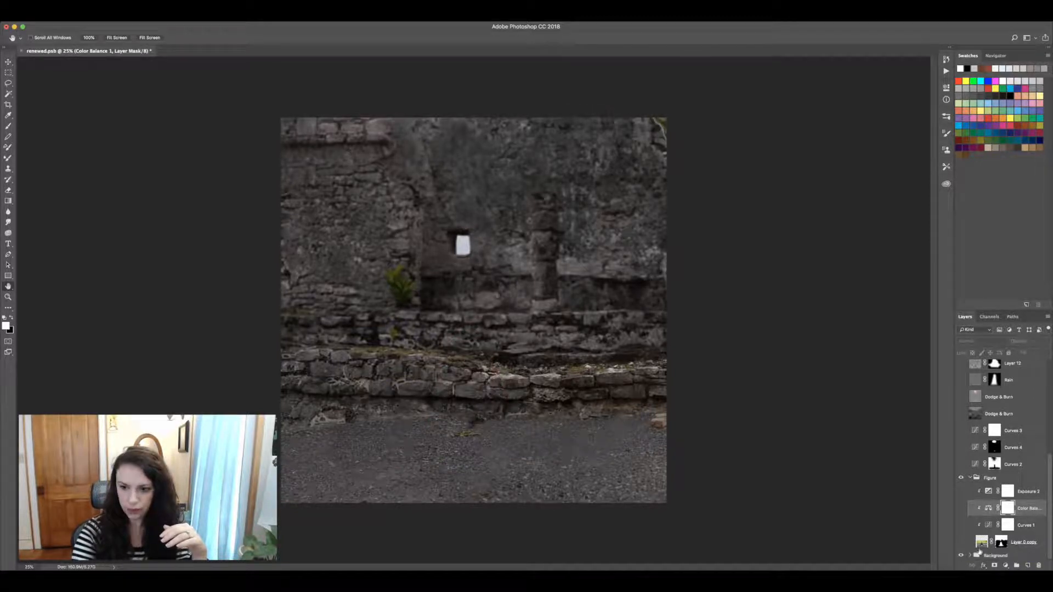
left_click(969, 556)
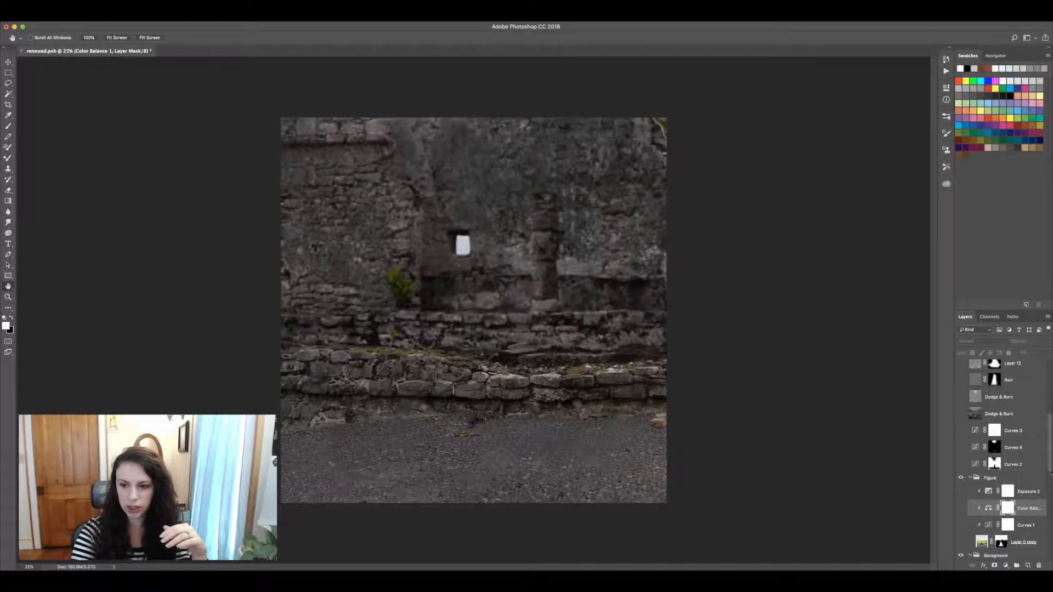
left_click_drag(1050, 475, 1048, 507)
left_click(959, 430)
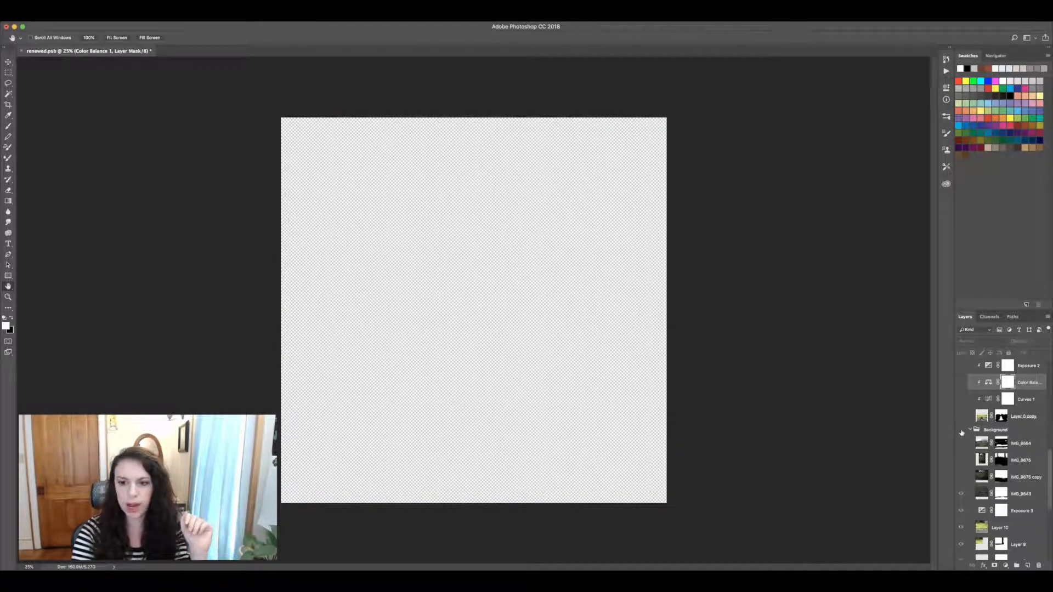
left_click(960, 430)
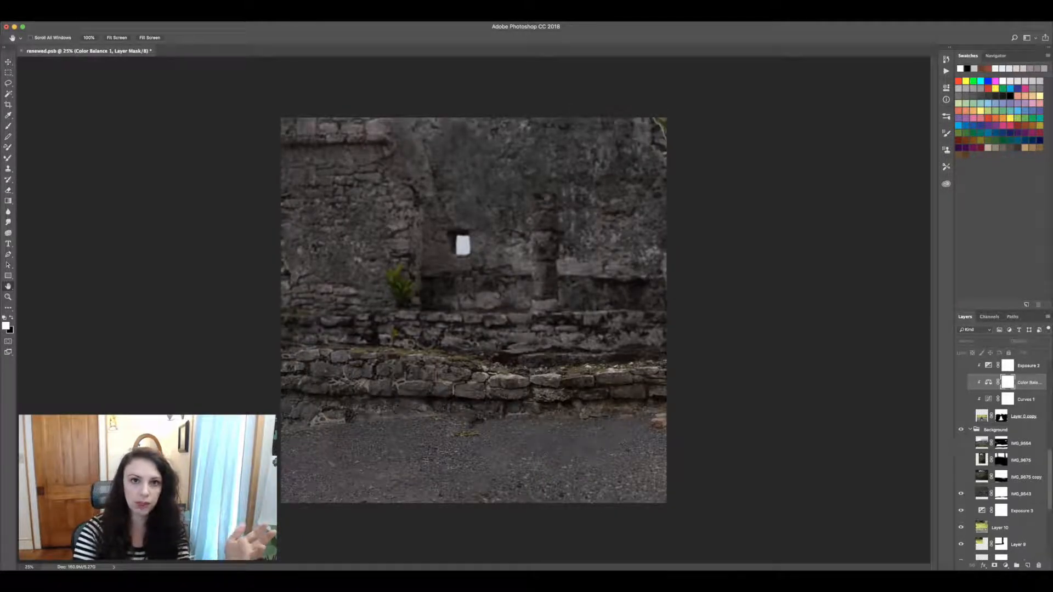
left_click(960, 418)
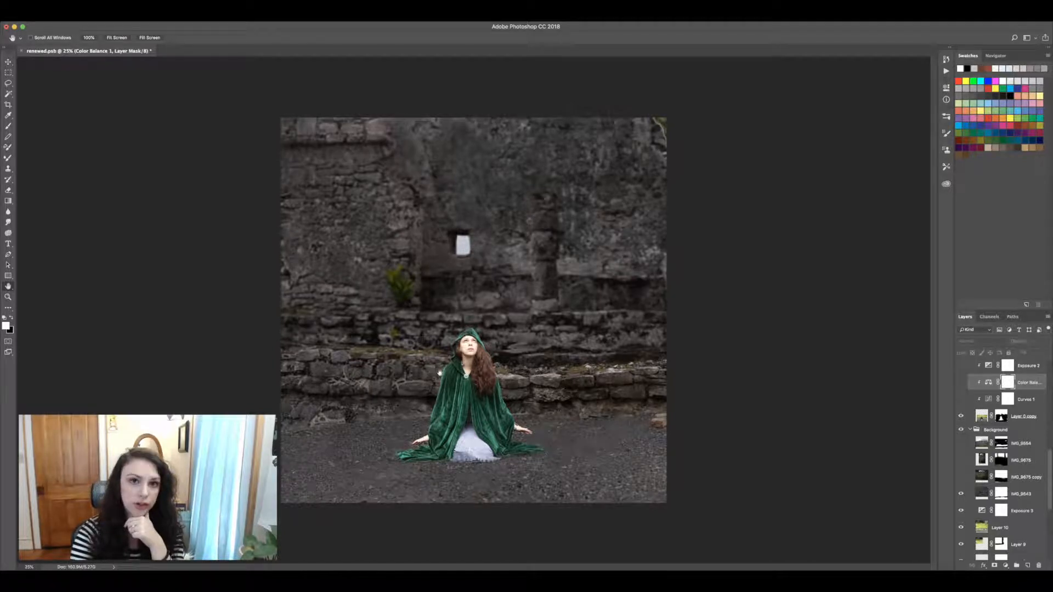
Step: Target Layer 0 copy's mask with the Brush tool and a black foreground color, ready at the cloak's left edge
left_click(447, 403, "super")
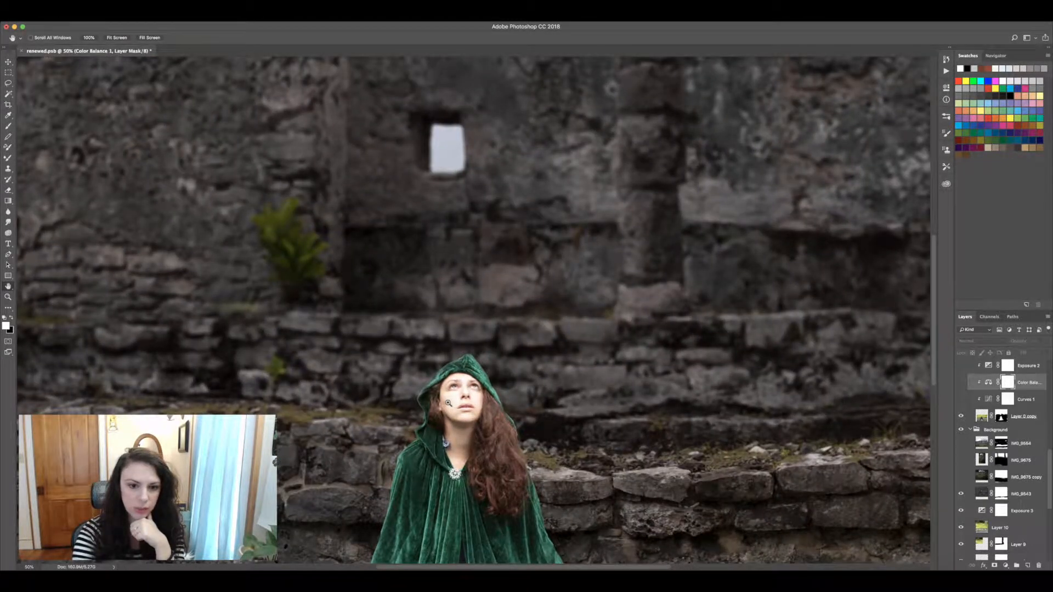
left_click(448, 403, "super")
left_click(447, 403, "super")
left_click_drag(452, 440, 464, 415)
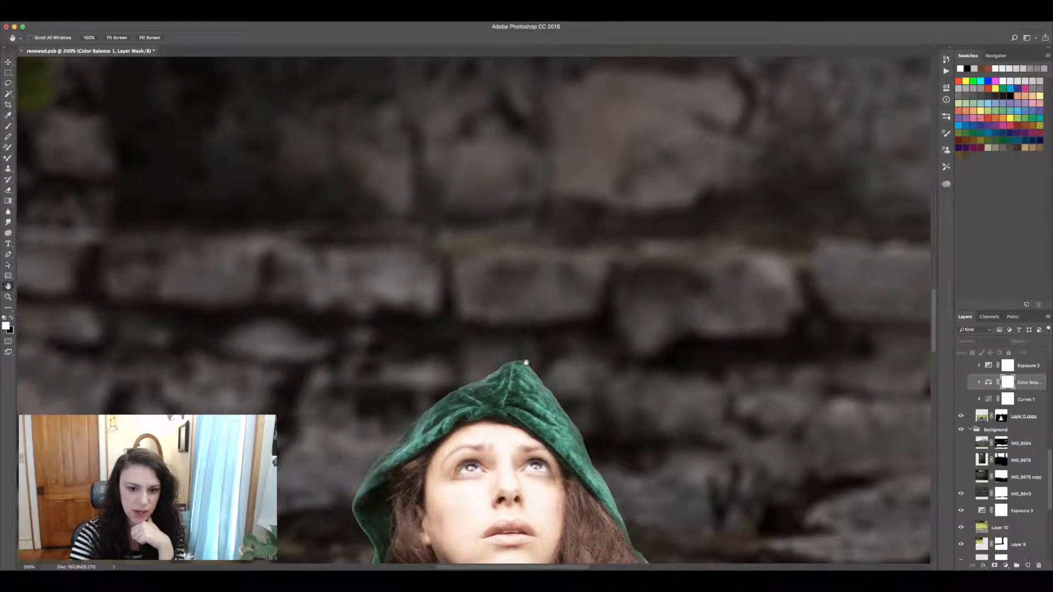
left_click_drag(495, 456, 508, 236)
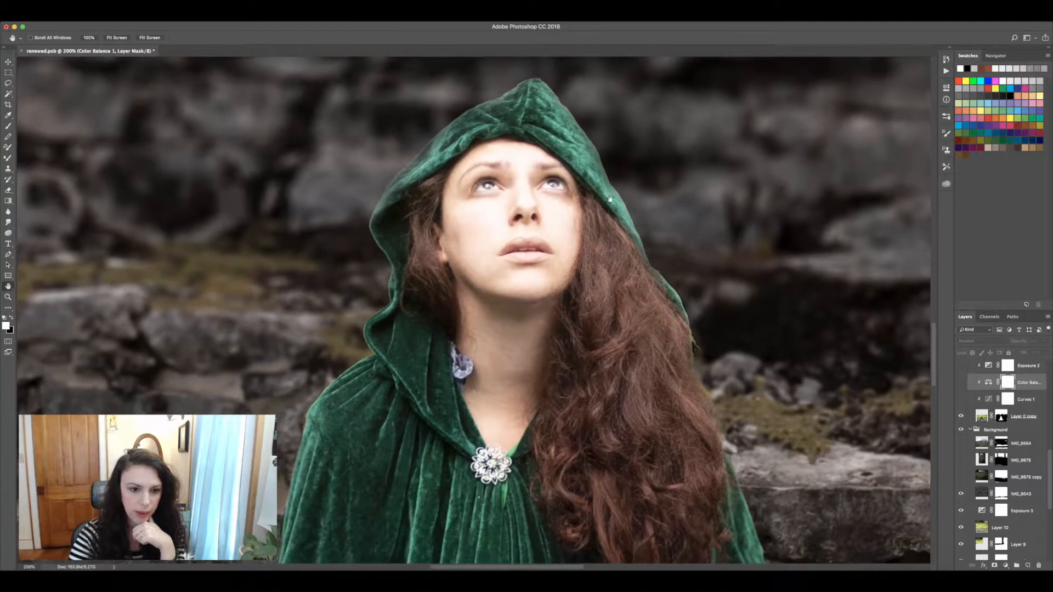
left_click_drag(384, 414, 614, 225)
left_click_drag(590, 275, 553, 225)
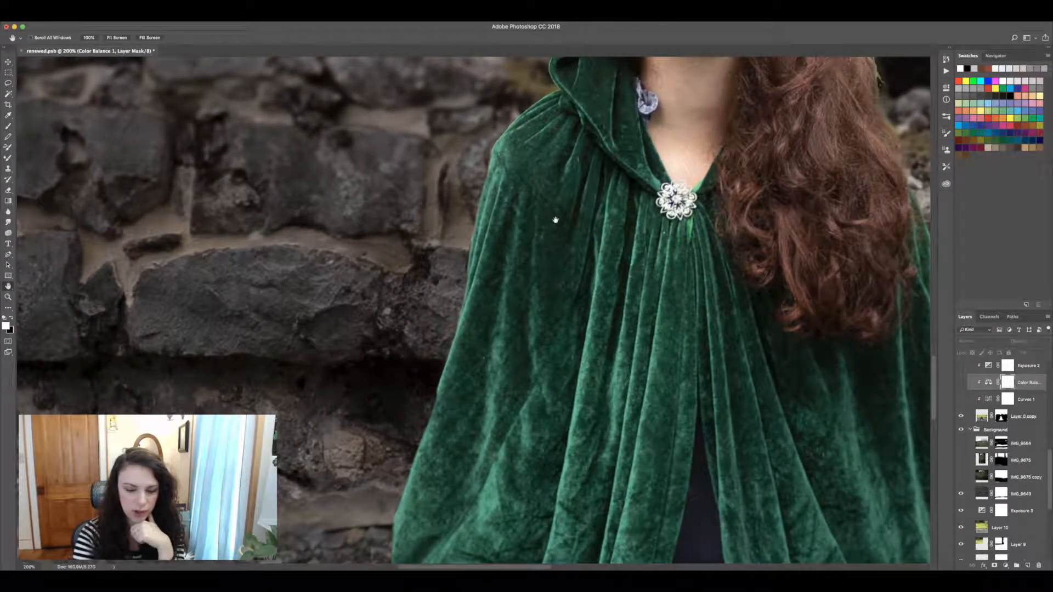
key("b")
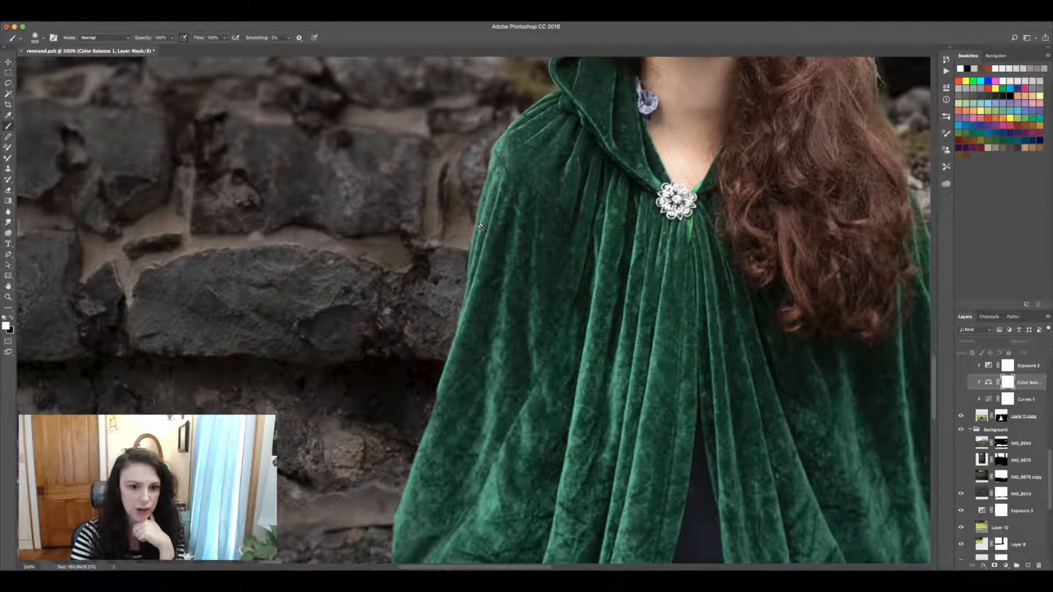
key("x")
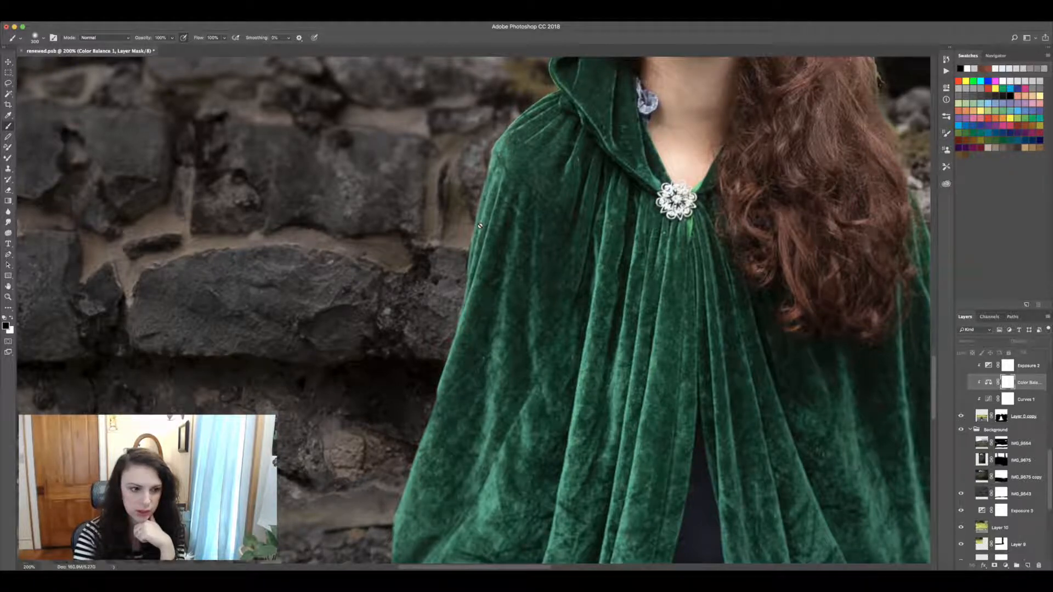
left_click(1001, 417)
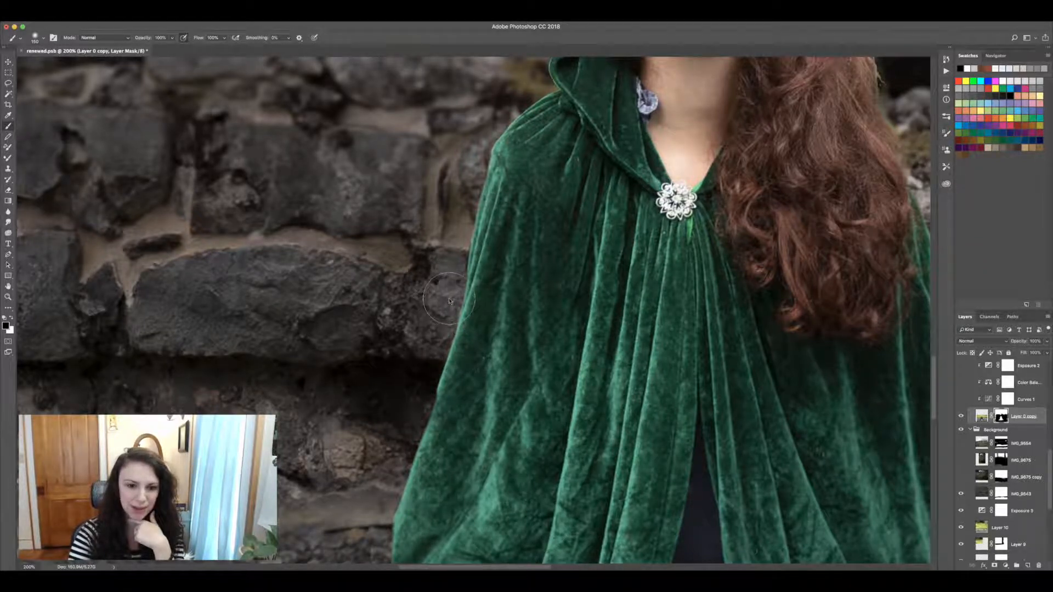
Step: Try painting black with a soft brush over the cloak's left edge on Layer 0 copy's mask, and undo it
mouse_move(431, 344)
left_mouse_down()
mouse_move(471, 219)
mouse_move(413, 369)
mouse_move(422, 378)
left_mouse_up()
mouse_move(460, 170)
left_mouse_down()
mouse_move(485, 165)
mouse_move(496, 110)
mouse_move(513, 129)
left_mouse_up()
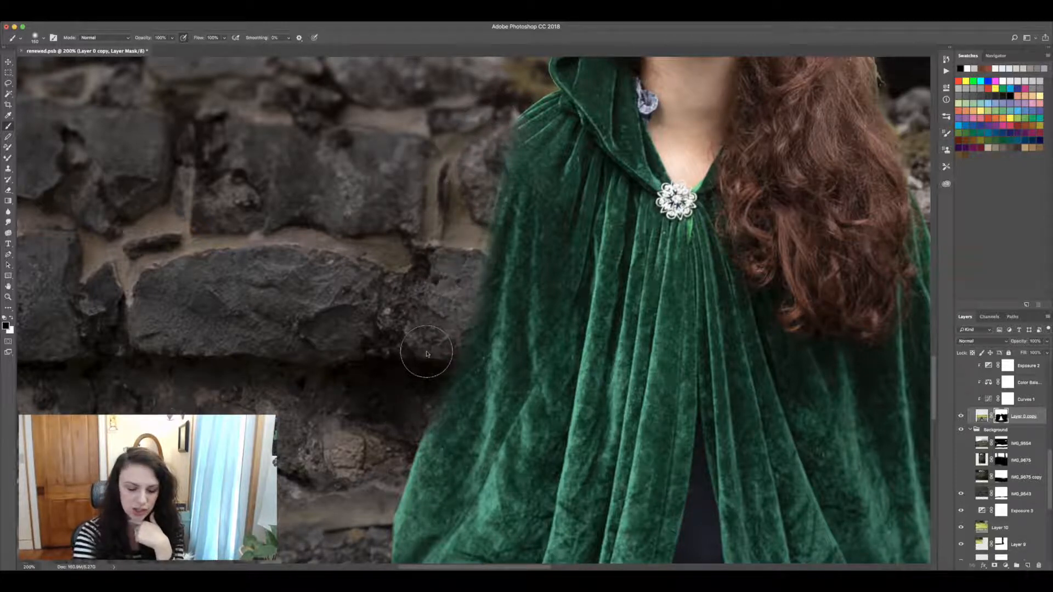
key("super+z")
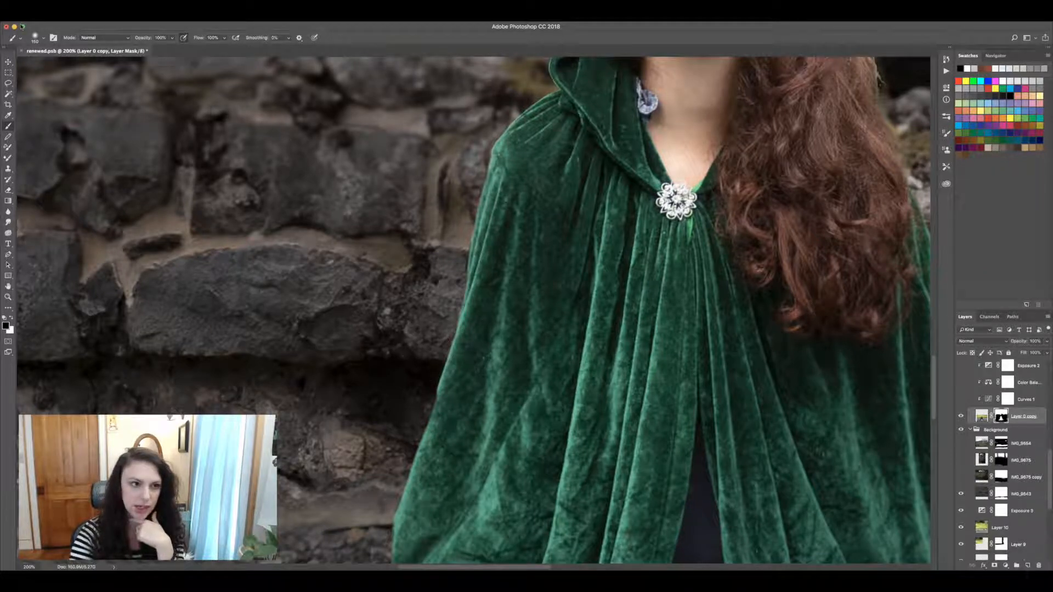
Step: Raise the brush hardness and paint black closely along the cloak's left edge on Layer 0 copy's mask
left_click(41, 38)
left_click_drag(72, 72, 90, 72)
left_click(339, 34)
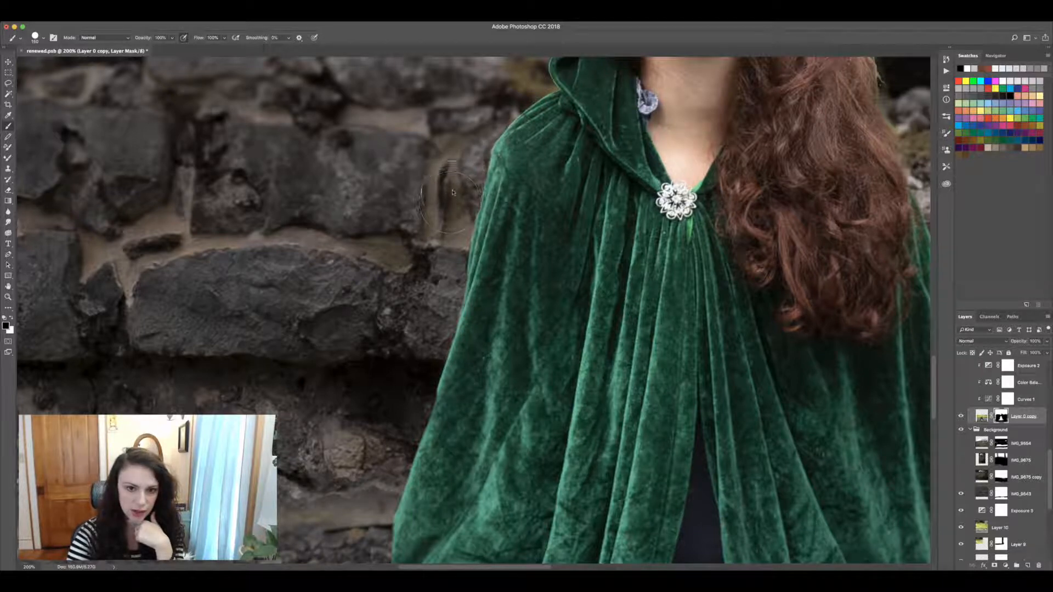
mouse_move(444, 219)
left_mouse_down()
mouse_move(416, 231)
mouse_move(439, 241)
mouse_move(422, 257)
mouse_move(436, 264)
left_mouse_up()
scroll(436, 264, "up", 3)
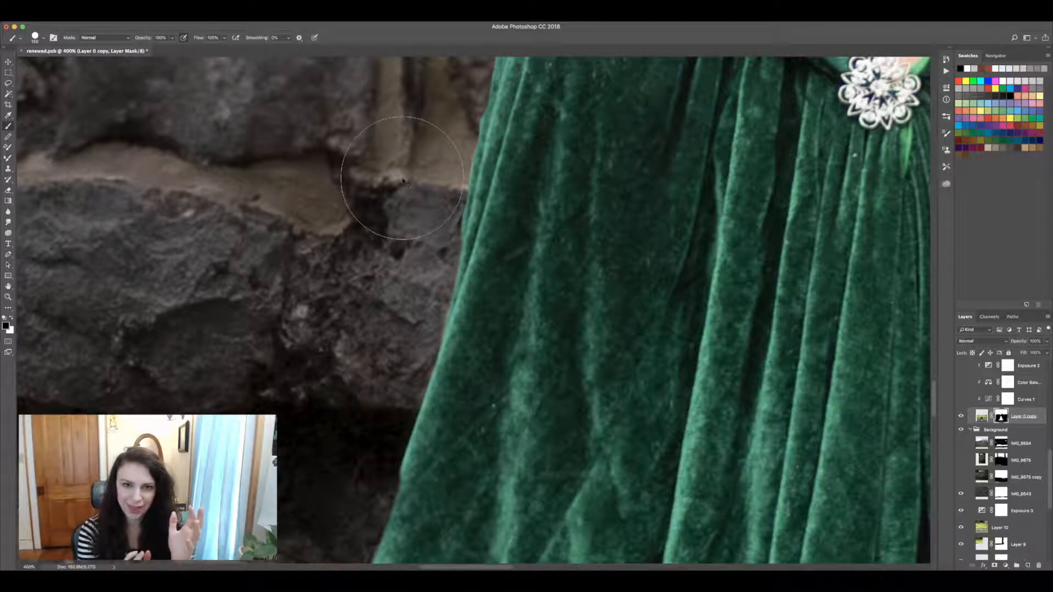
mouse_move(403, 181)
left_mouse_down()
mouse_move(383, 225)
mouse_move(356, 203)
mouse_move(417, 197)
mouse_move(408, 216)
left_mouse_up()
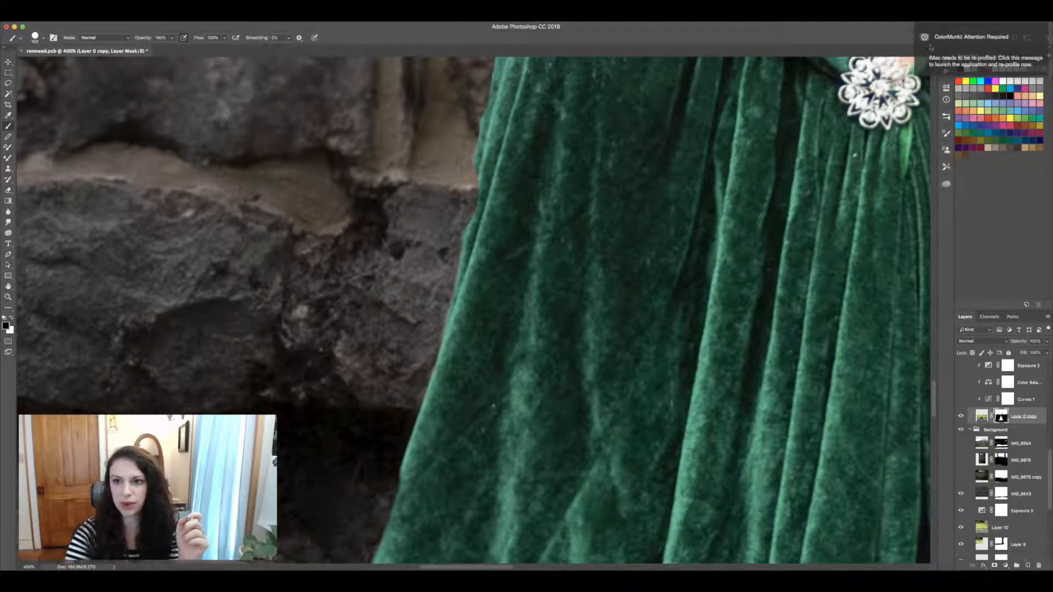
Step: Dismiss the ColorMunki notification and reduce the brush hardness to a medium setting for refining the cloak's edge
left_click(924, 17)
left_click(935, 85)
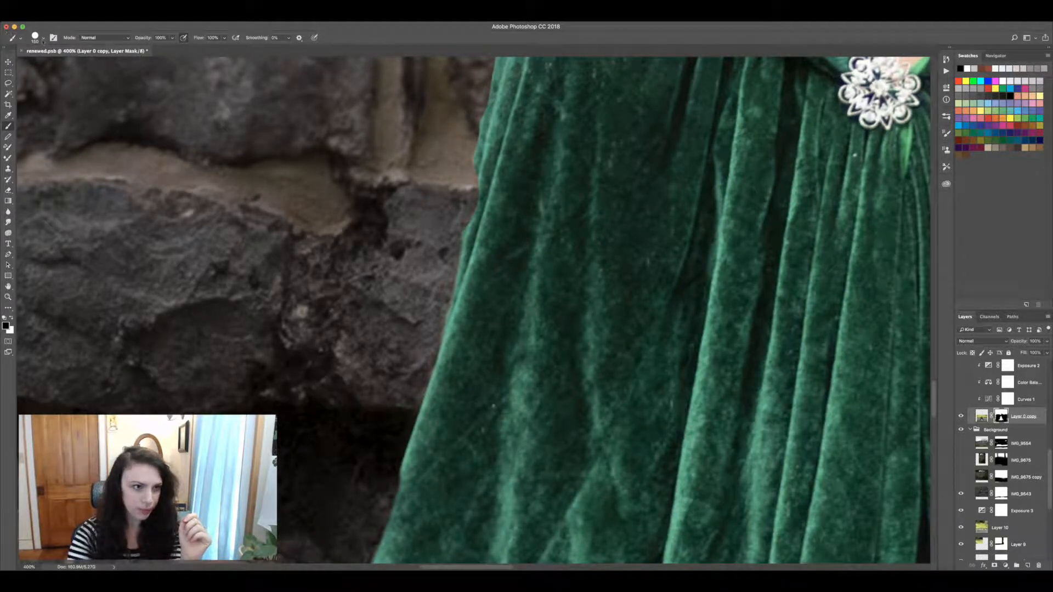
left_click(43, 39)
left_click(77, 82)
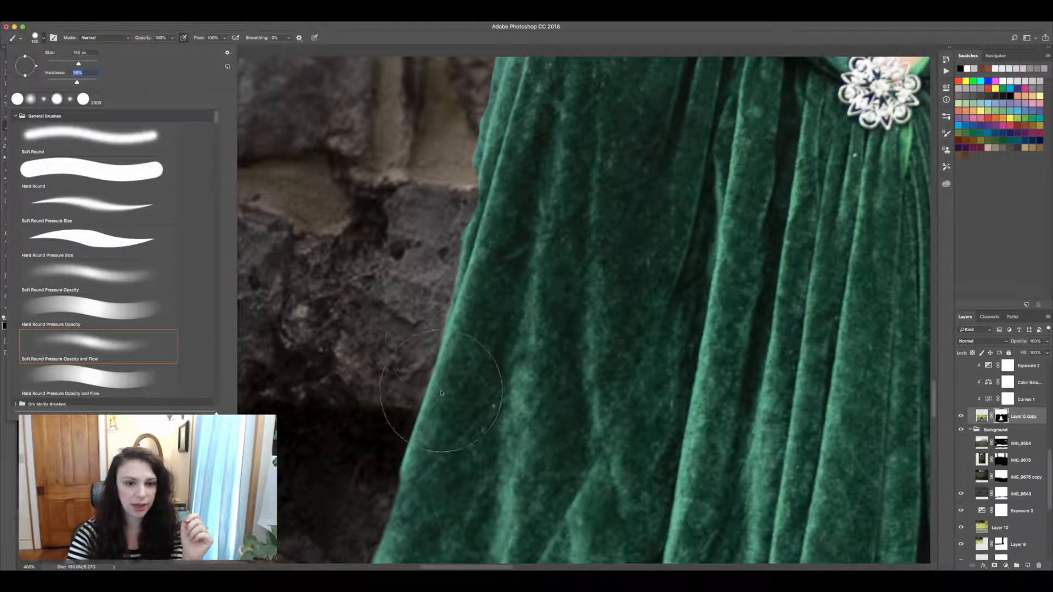
key("Return")
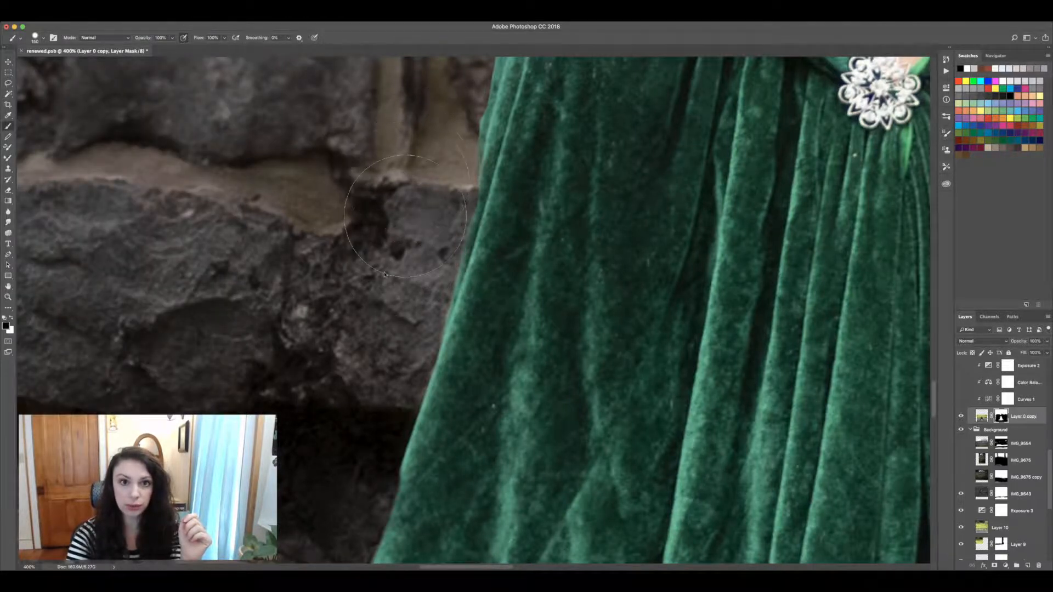
Step: Revert the document to the Add Layer Mask state in its history
left_click(945, 59)
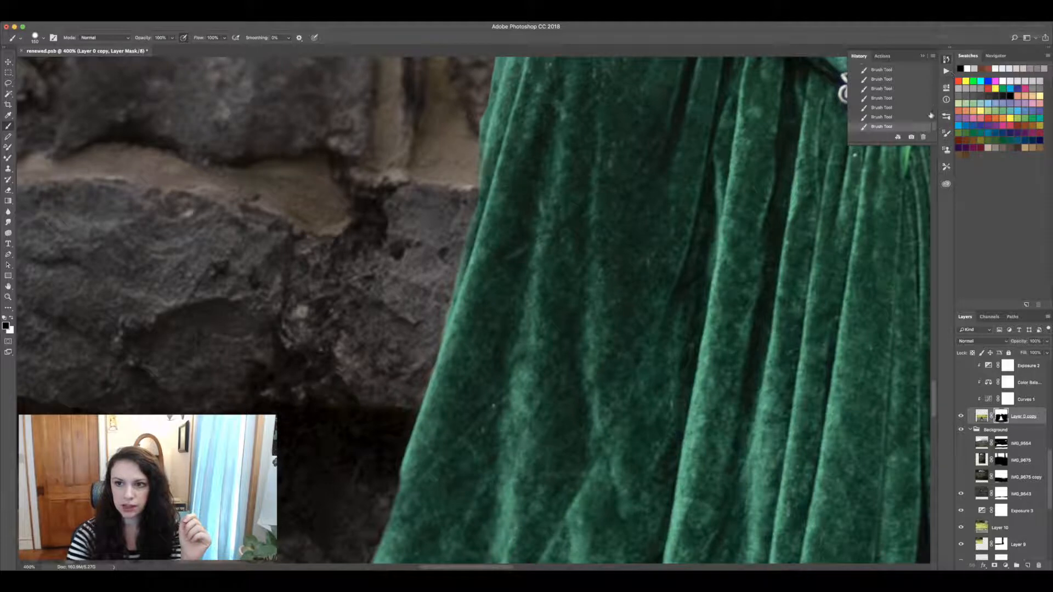
left_click_drag(935, 128, 933, 121)
left_click(900, 72)
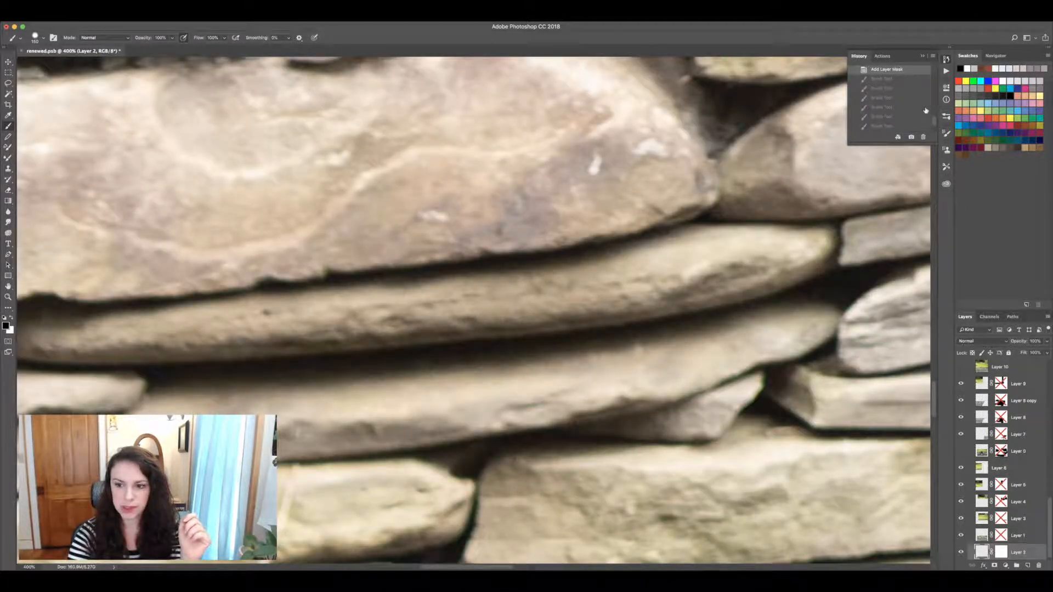
scroll(988, 362, "up", 1)
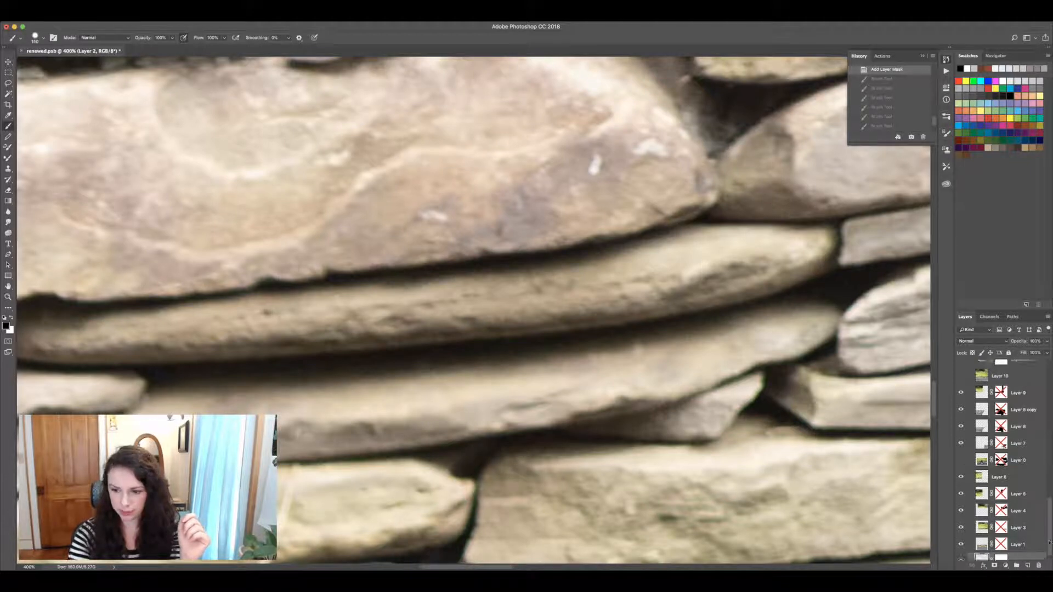
Step: Restore the first Brush Tool state after Add Layer Mask in the history and show Layer 10
left_click(903, 79)
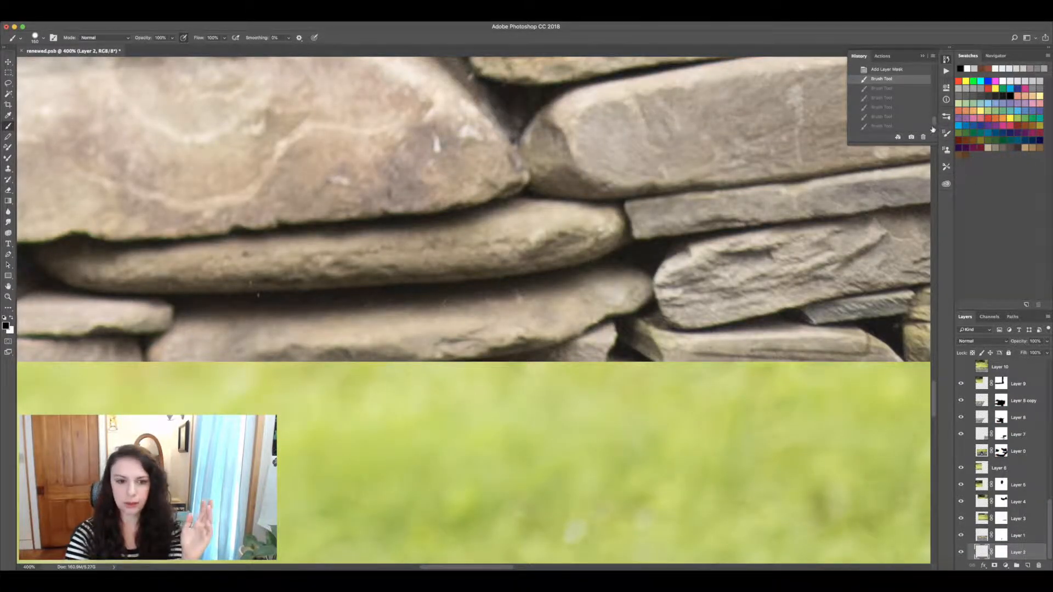
left_click_drag(1049, 515, 1048, 473)
left_click(960, 511)
key("super+minus")
key("super+minus")
key("super+minus")
key("super+minus")
key("super+minus")
key("super+minus")
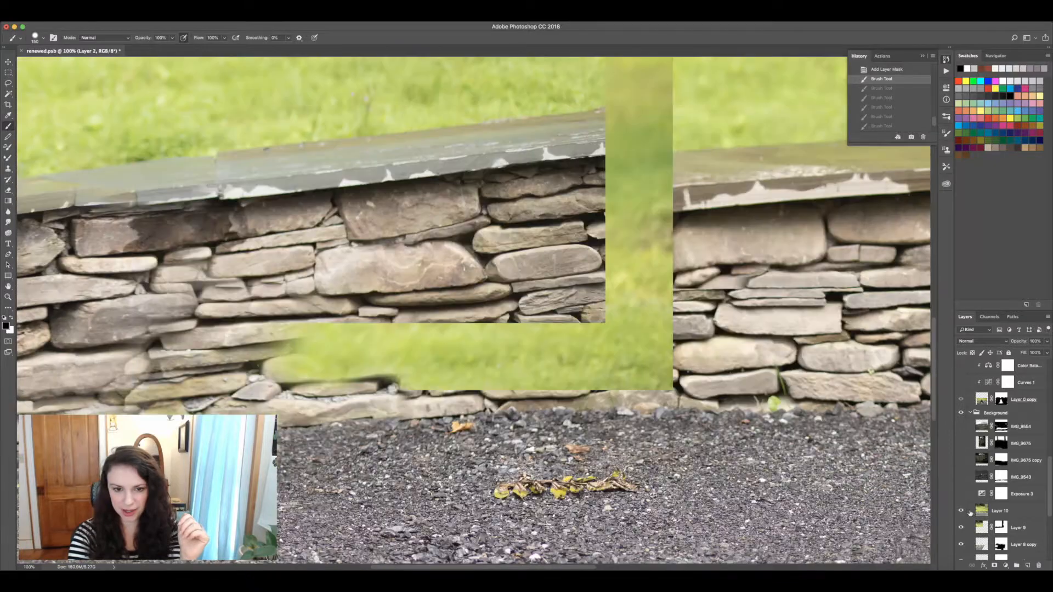
key("super+minus")
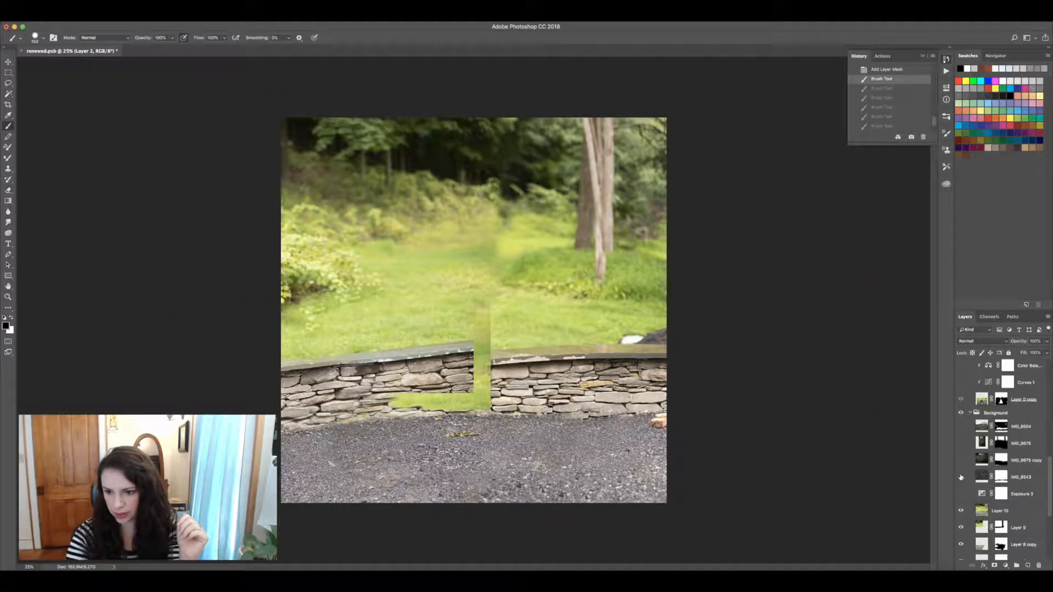
Step: Show the Exposure 3 adjustment, the IMG_9543 ruin wall layer and the Figure group
left_click(961, 493)
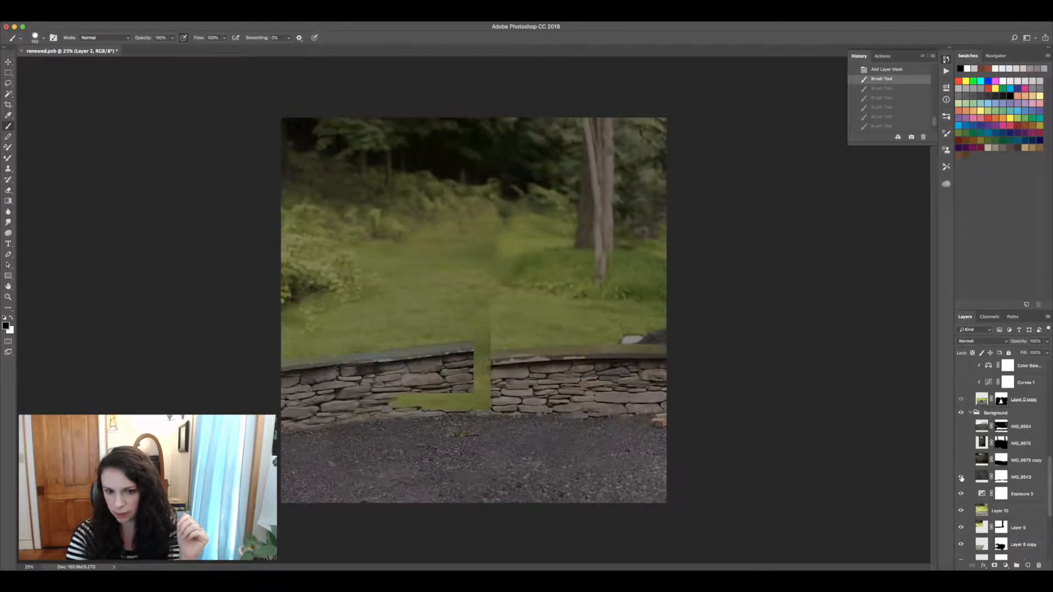
left_click(960, 477)
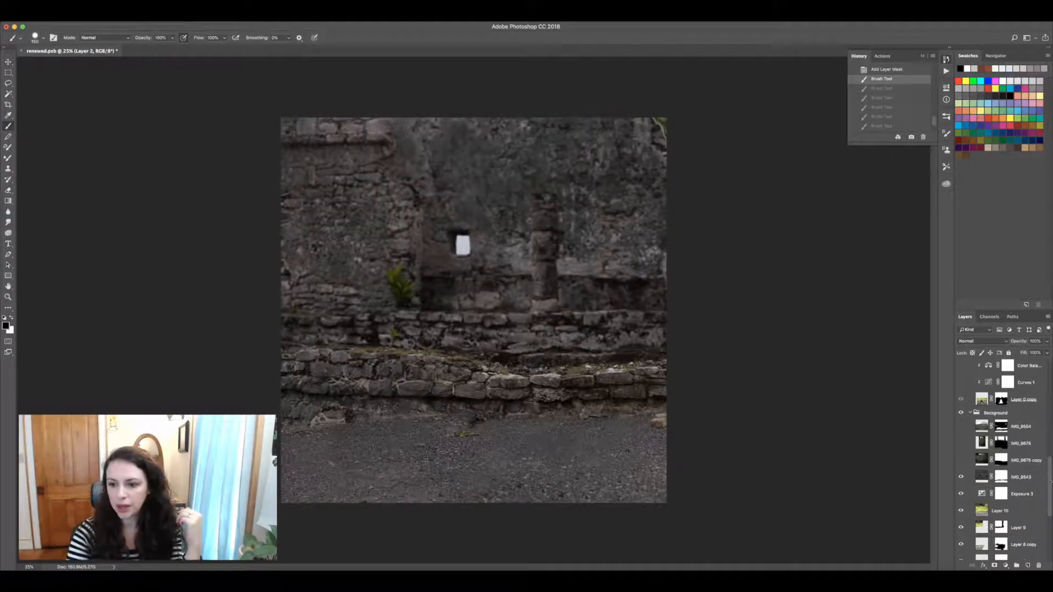
scroll(987, 439, "up", 4)
left_click(960, 403)
left_click(961, 403)
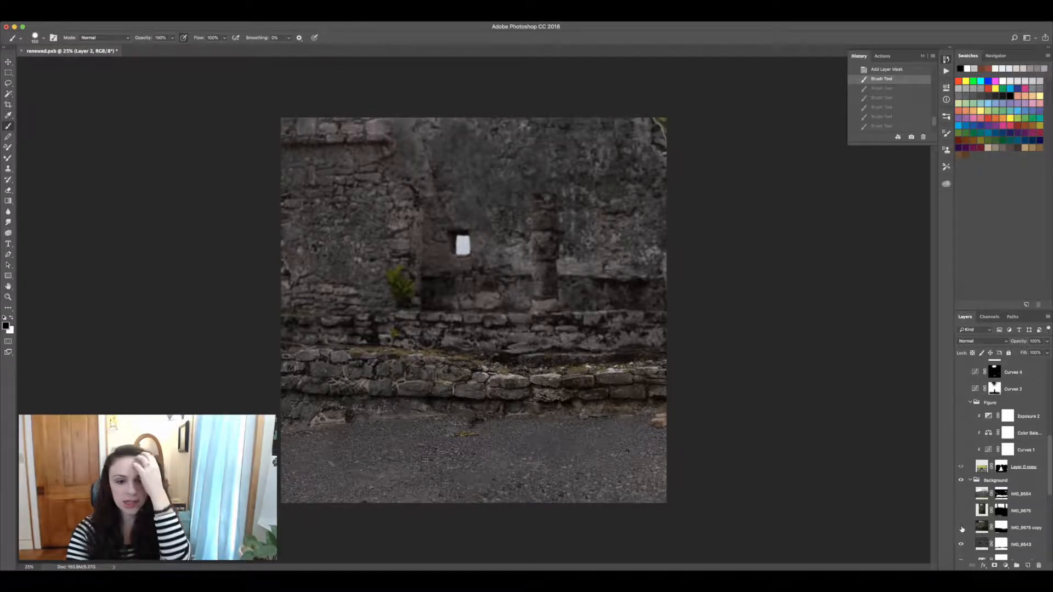
left_click(960, 403)
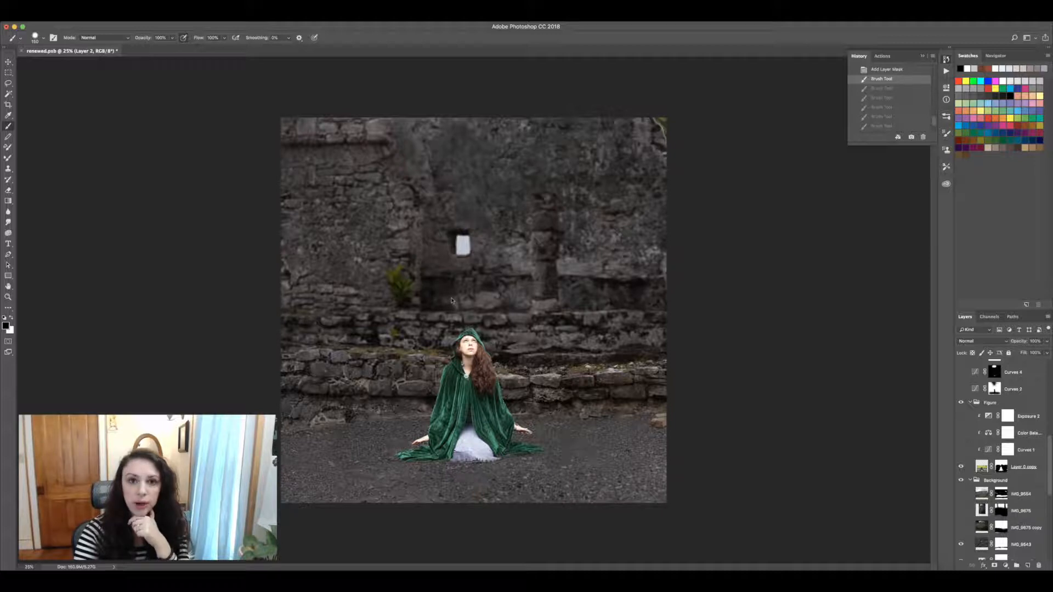
Step: Clone Stamp wall texture from above the small bright window over it on the IMG_9543 layer
left_click(981, 546)
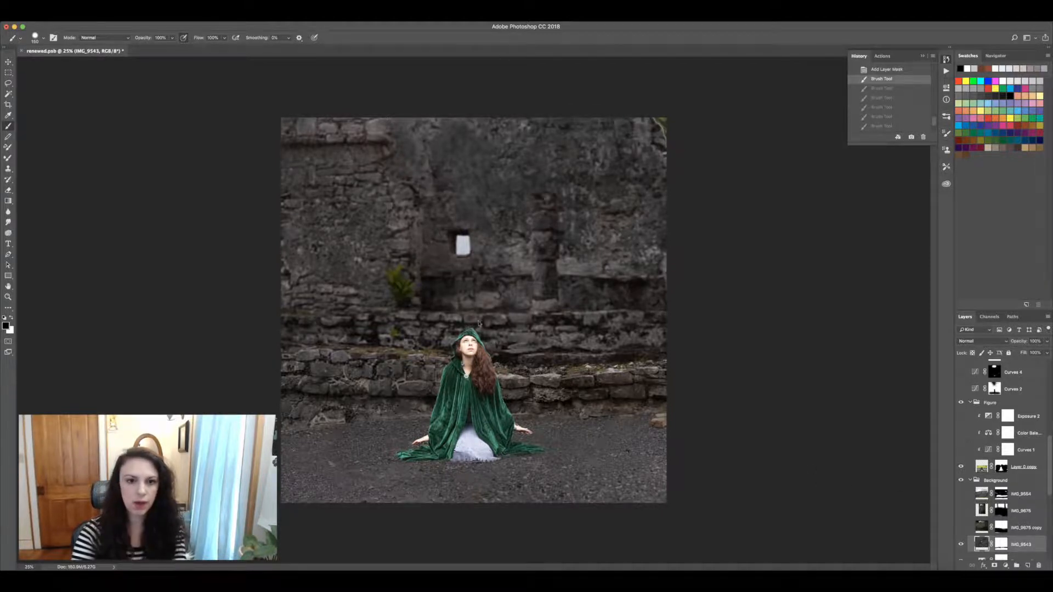
key("s")
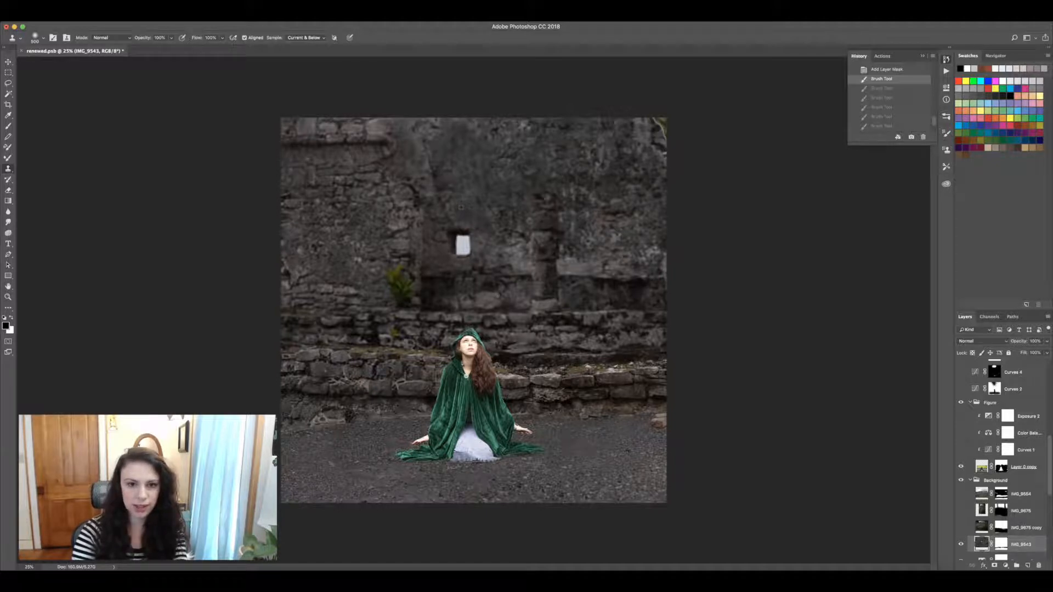
left_click(462, 208, "alt")
left_click_drag(462, 229, 462, 246)
left_click(464, 251)
left_click(461, 253)
left_click(465, 253)
left_click(465, 253)
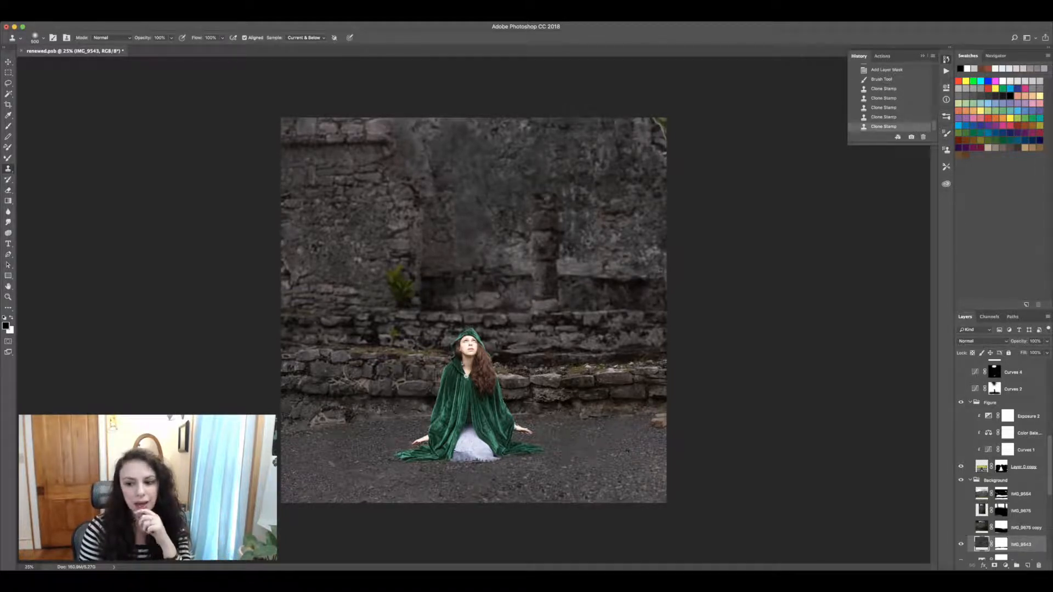
Step: Show the IMG_9675 copy cave layer and briefly toggle IMG_9675 on and off to compare them
left_click(960, 527)
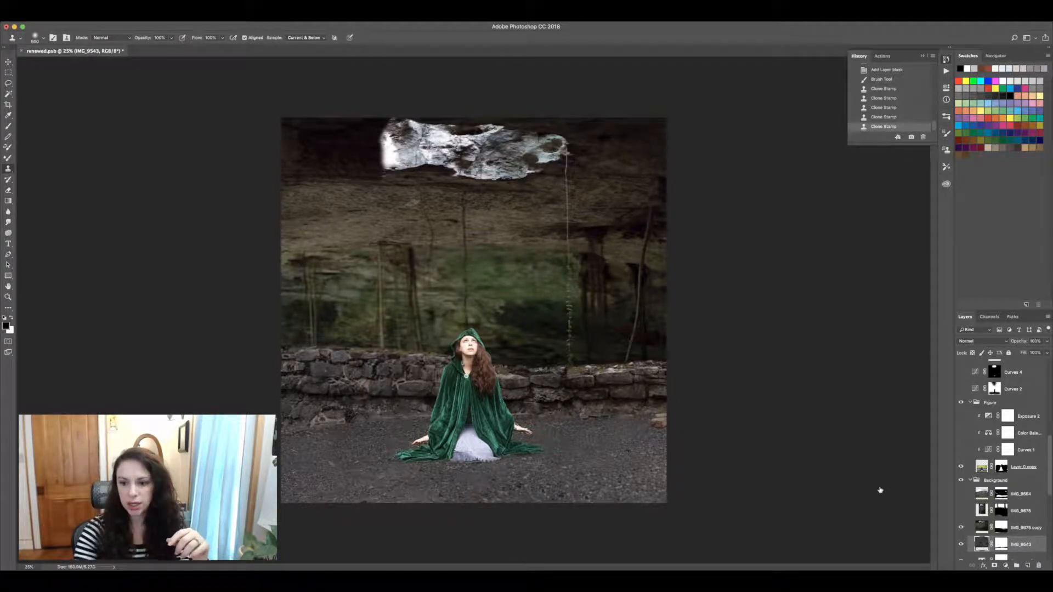
left_click(961, 512)
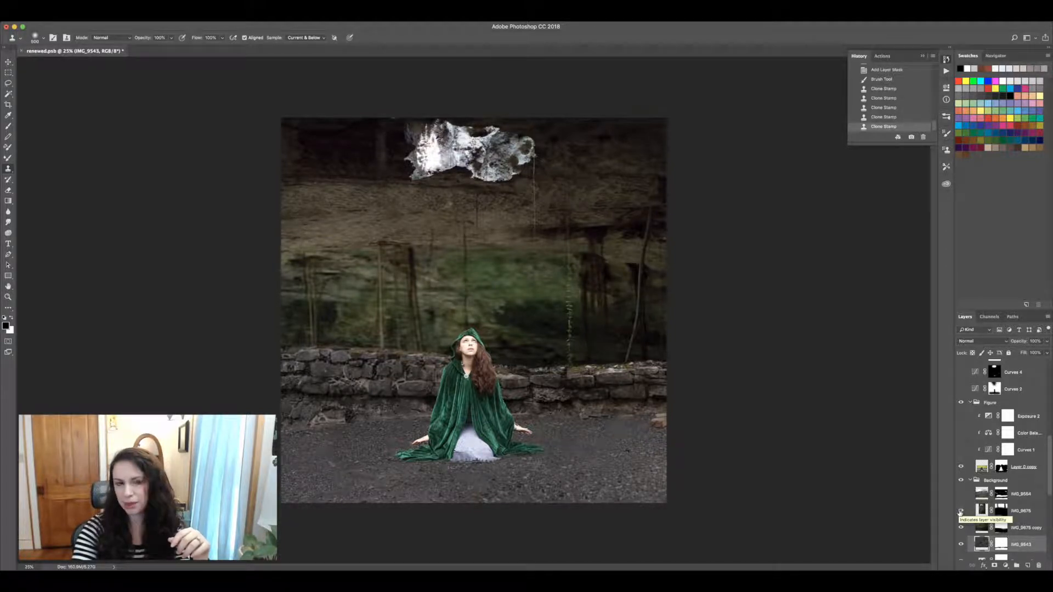
left_click(960, 512)
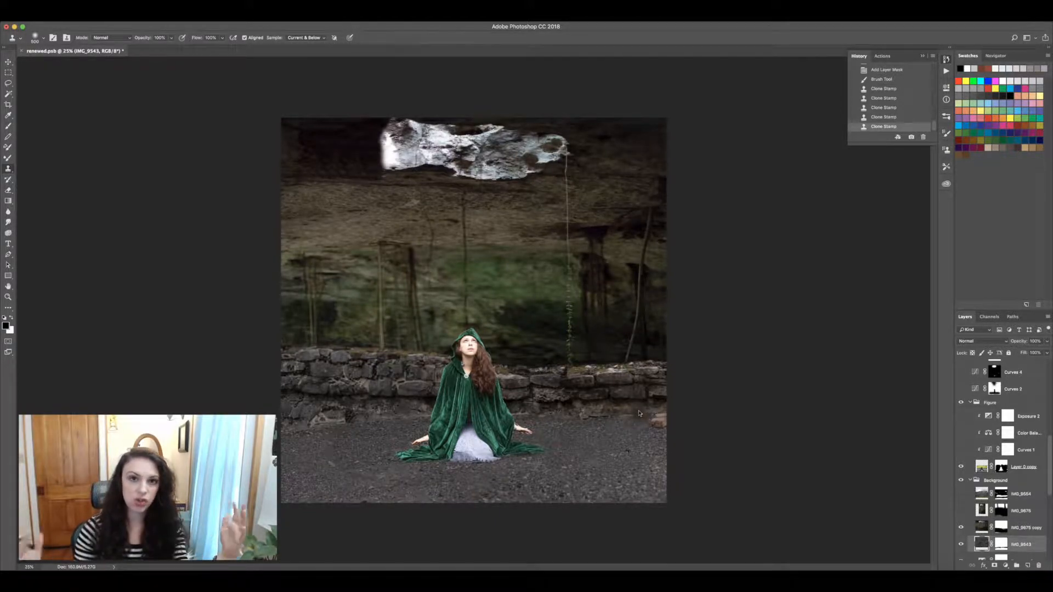
Step: Try stretching the IMG_9675 copy layer horizontally past the canvas's right edge with Free Transform, and cancel it
left_click(984, 529)
key("ctrl+t")
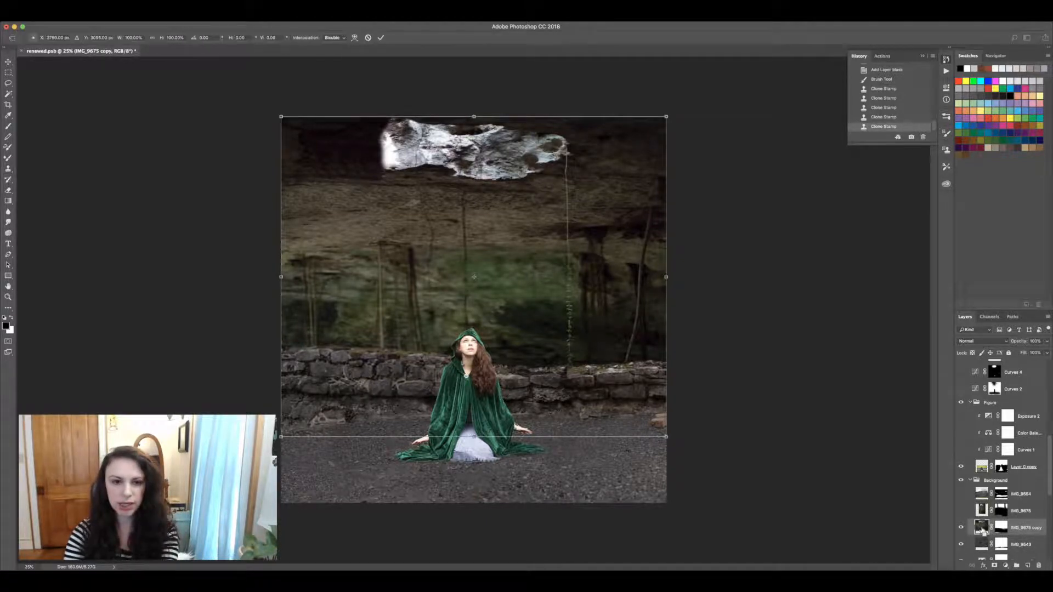
left_click_drag(665, 277, 739, 277)
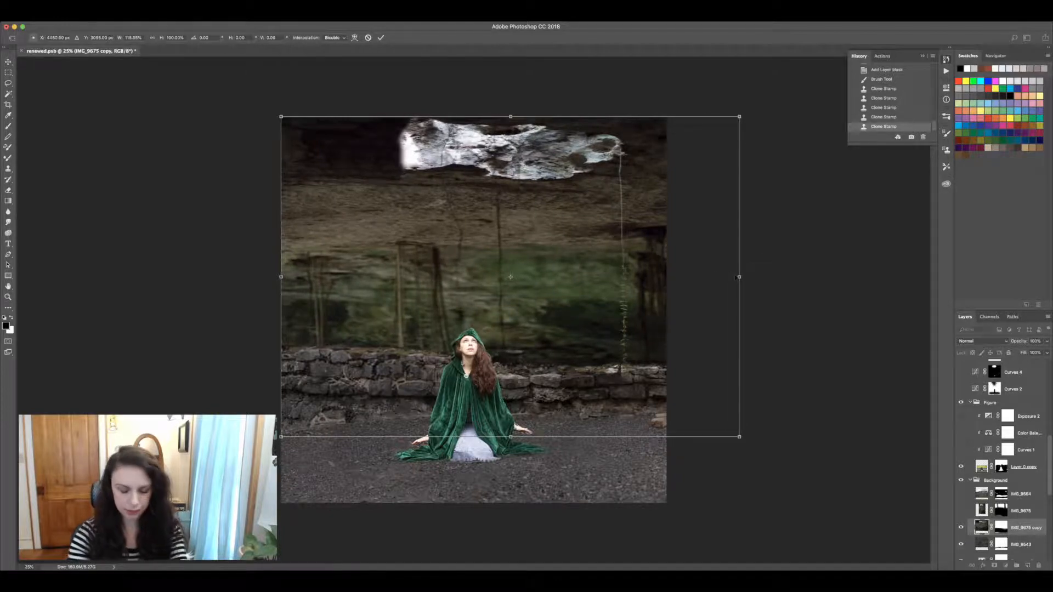
key("ctrl+z")
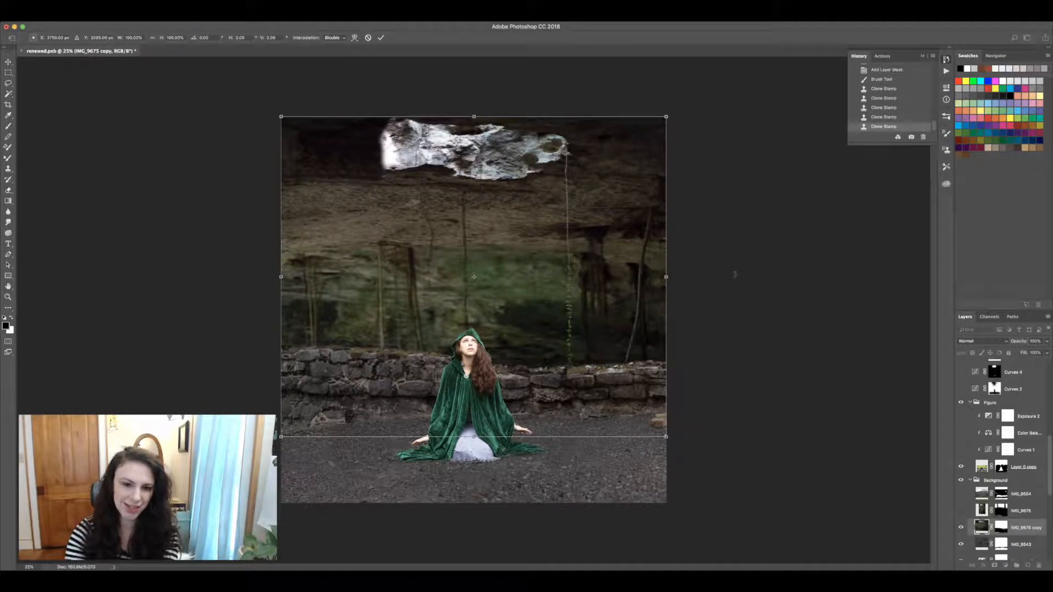
key("Escape")
Step: Examine the stretched cave wall and bright ceiling opening up close at 100%, and return to the full image
key("ctrl+equal")
key("ctrl+equal")
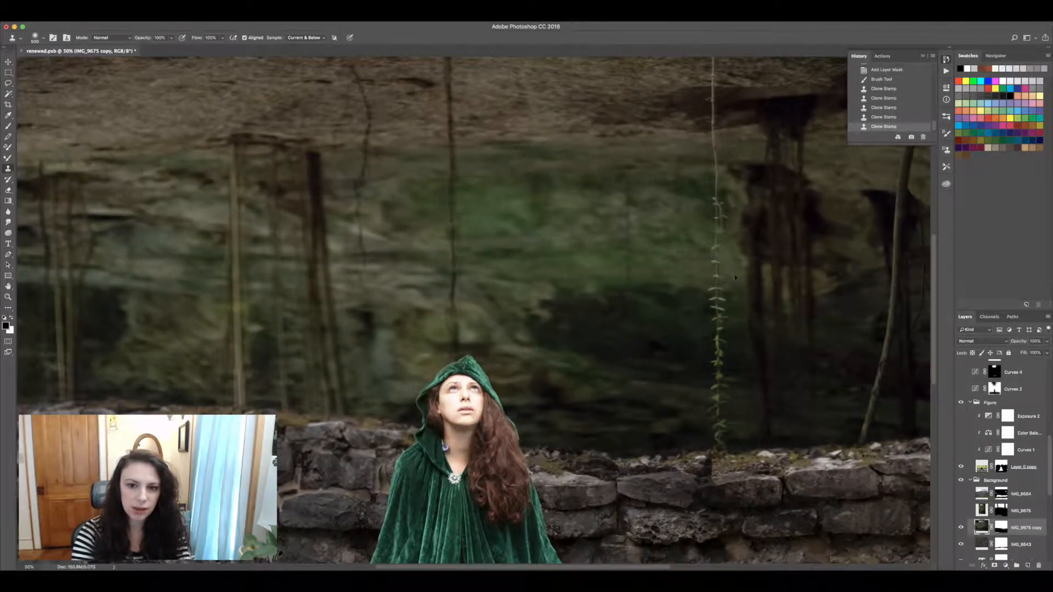
key("ctrl+equal")
key("ctrl+equal")
key("space")
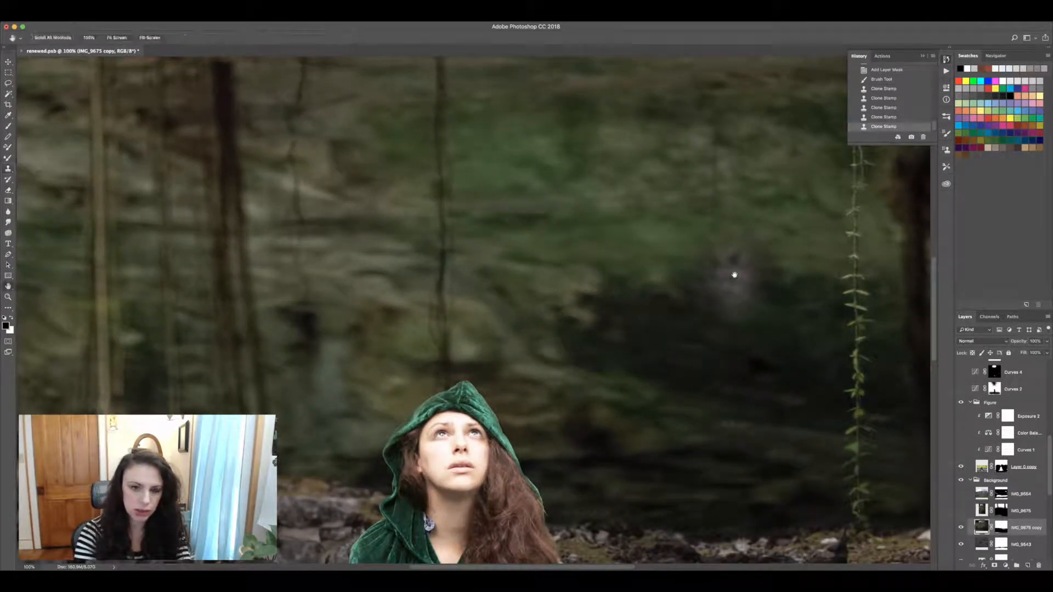
scroll(712, 233, "up", 10)
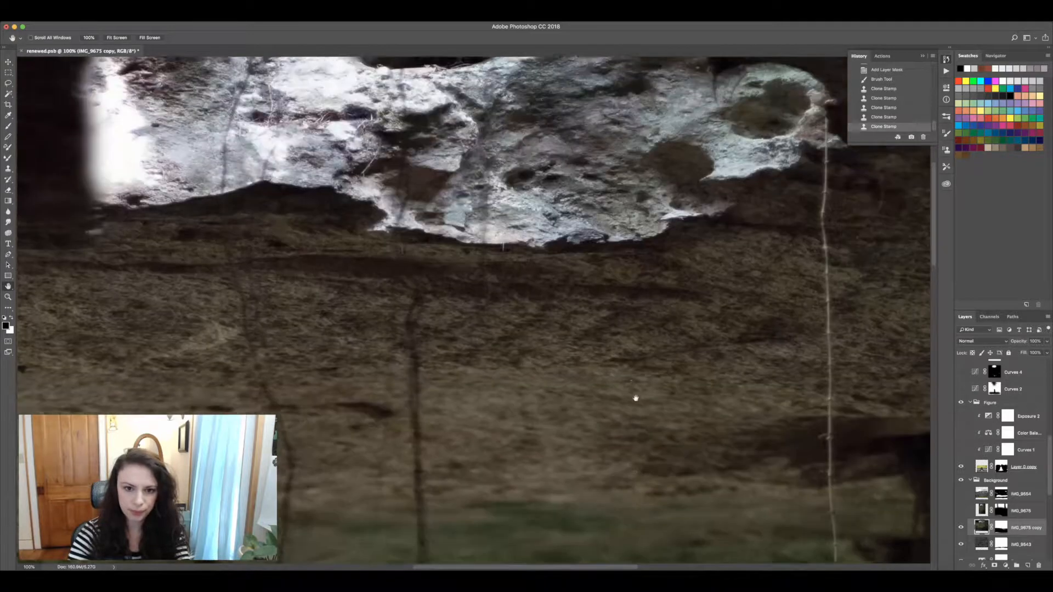
scroll(636, 398, "up", 5)
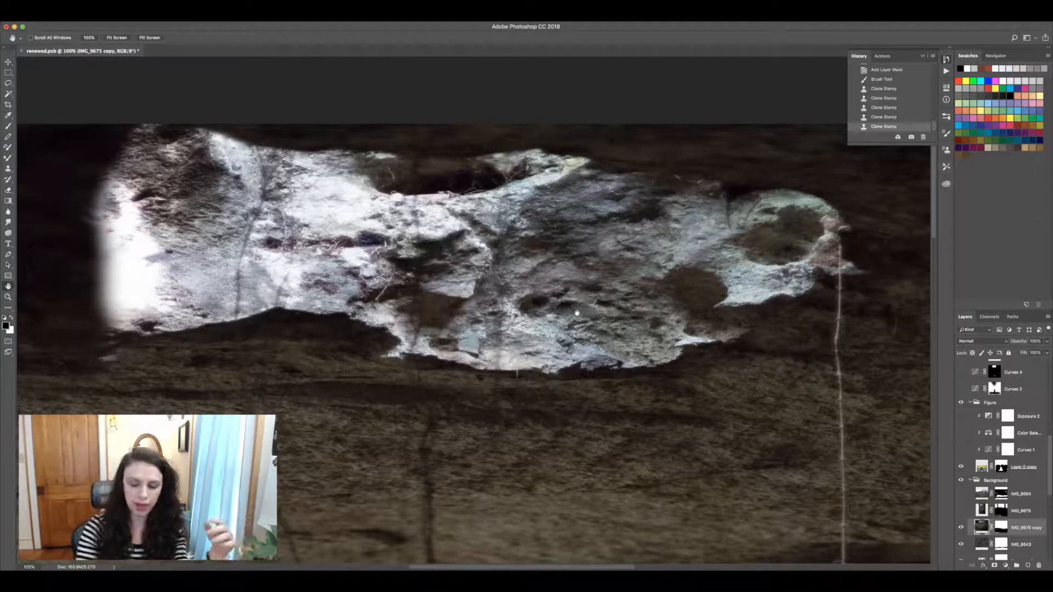
key("super+minus")
key("super+minus")
key("super+minus")
key("super+minus")
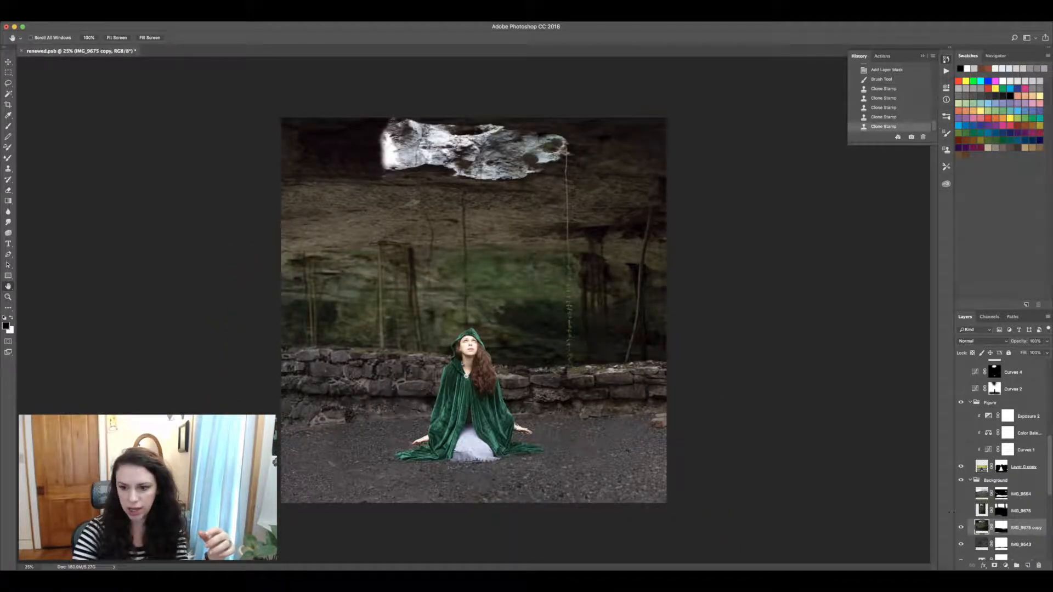
Step: Show IMG_9675 in place of IMG_9675 copy and disable the IMG_9675 layer mask
left_click(961, 510)
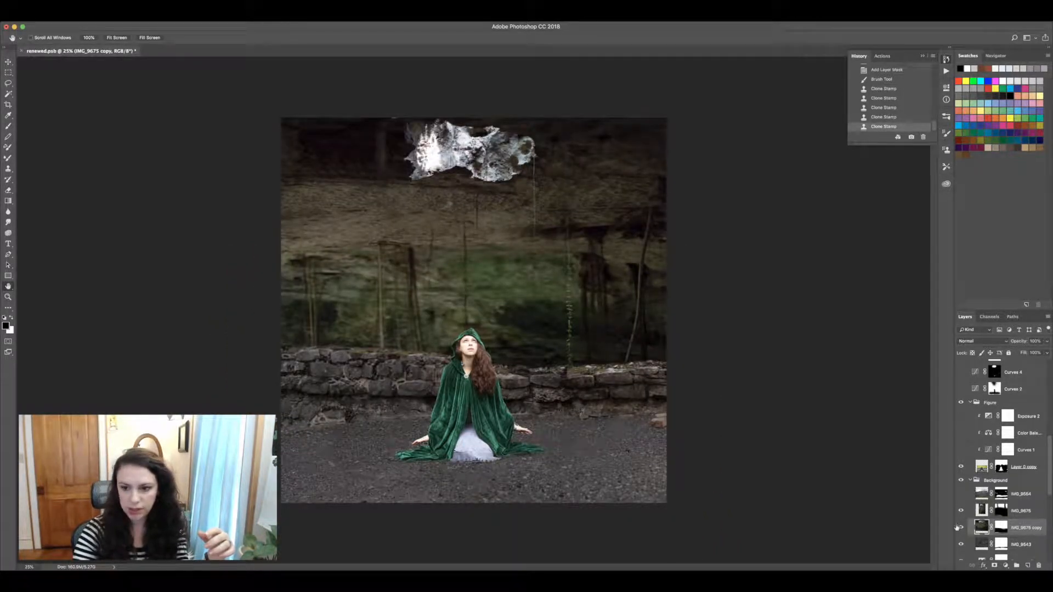
left_click(960, 527)
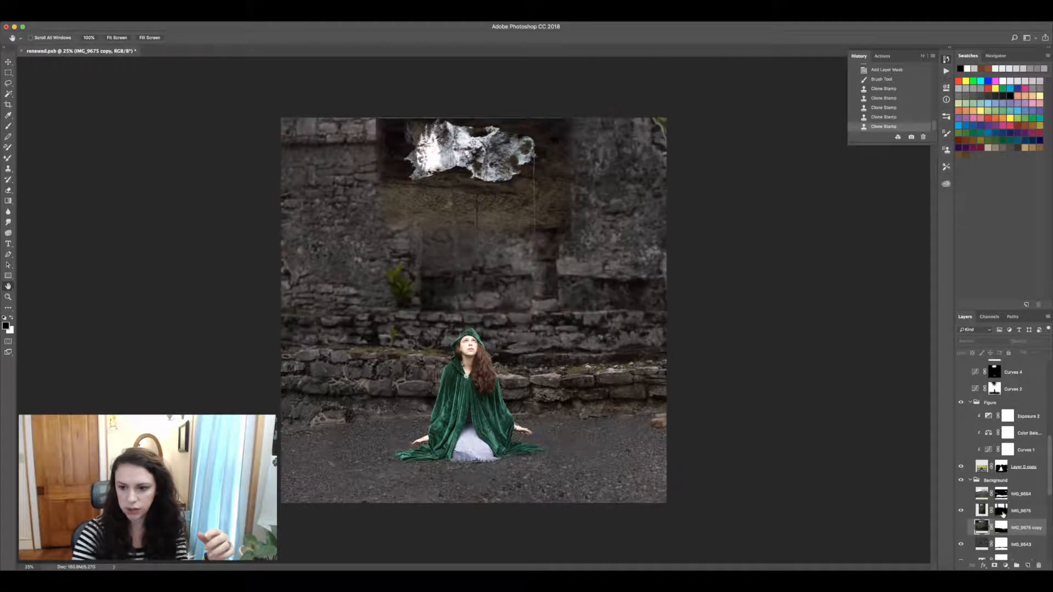
left_click(1002, 512)
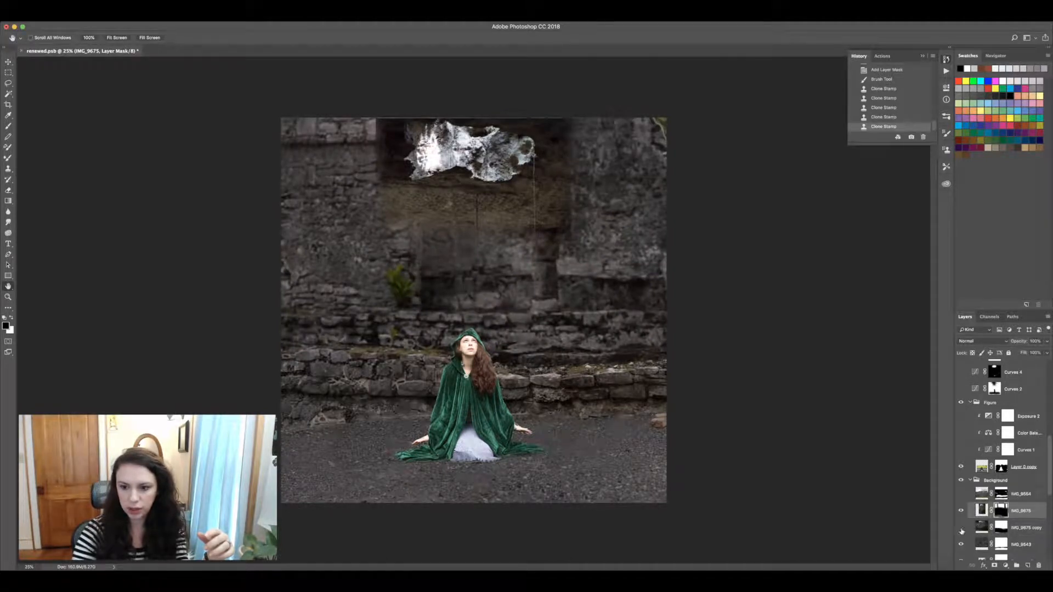
right_click(1001, 512)
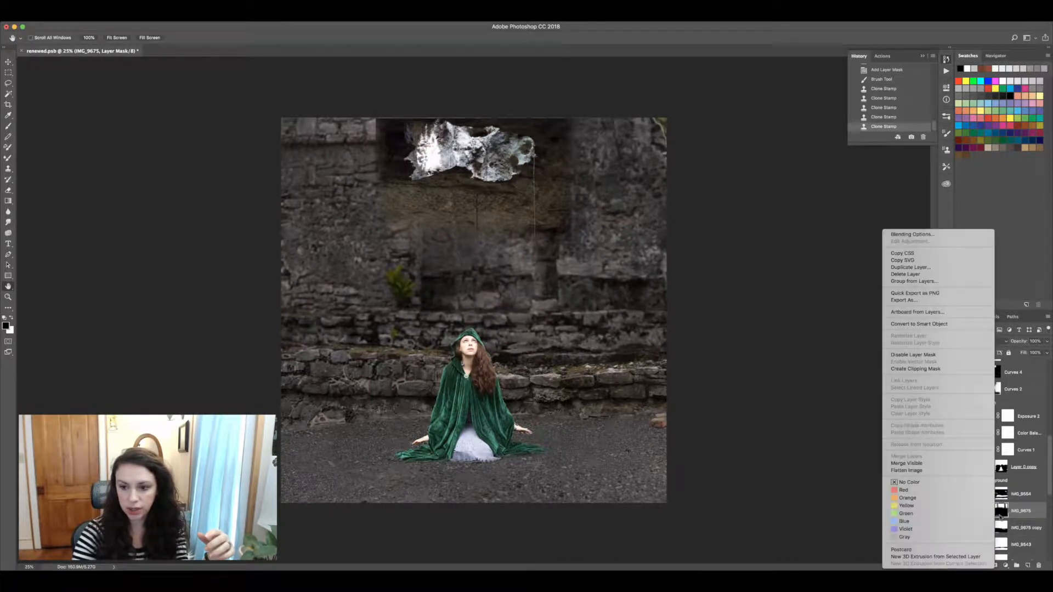
right_click(1002, 511)
left_click(994, 496)
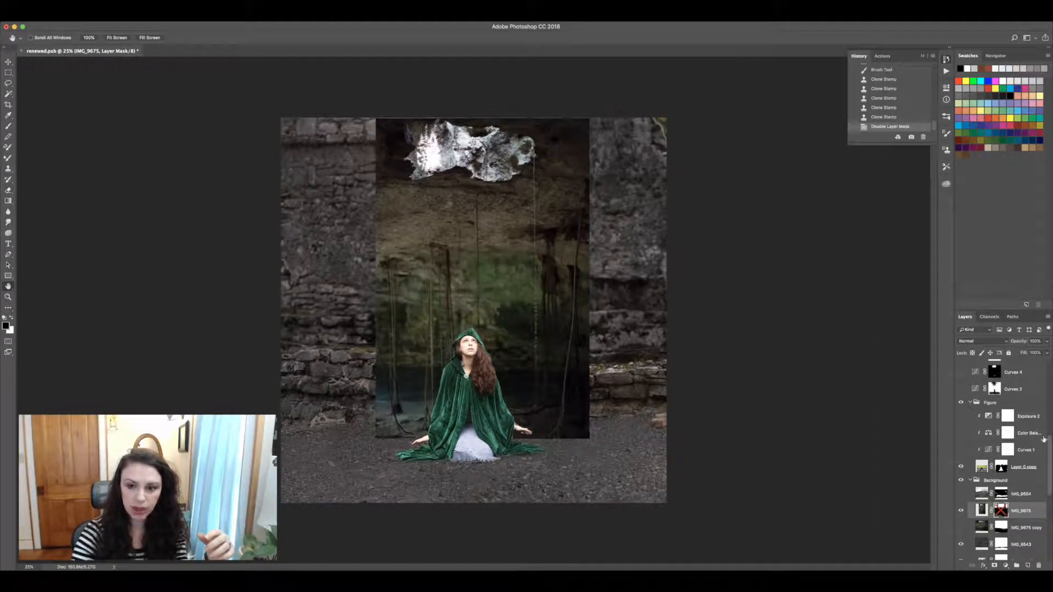
Step: Hide IMG_9543, all background photo layers from Layer 10 downward and the figure's Layer 0 copy to isolate IMG_9675
left_click(960, 544)
scroll(1048, 466, "down", 5)
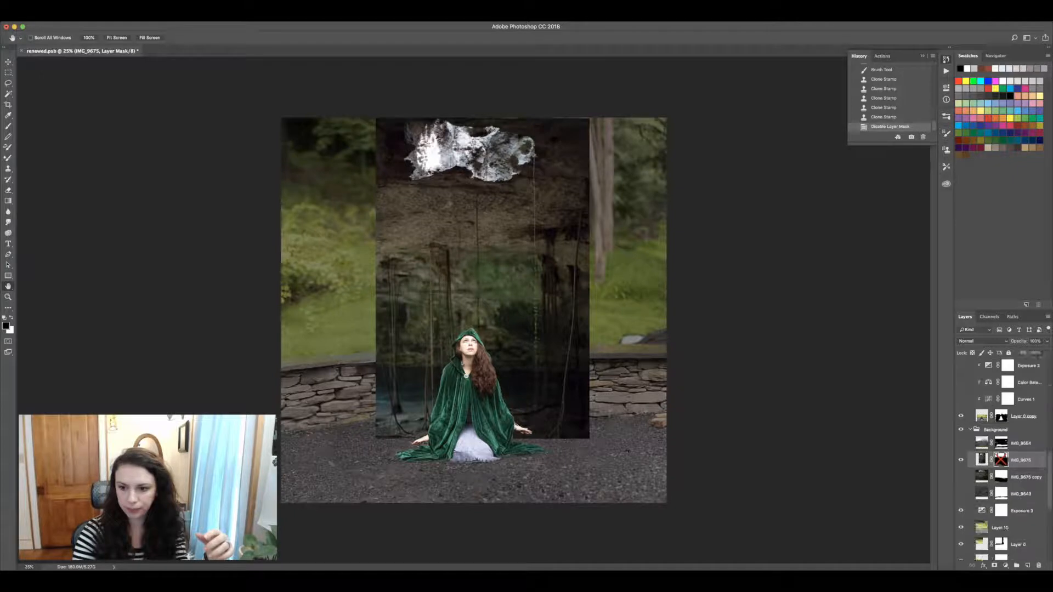
left_click(960, 459)
left_click_drag(961, 477, 960, 544)
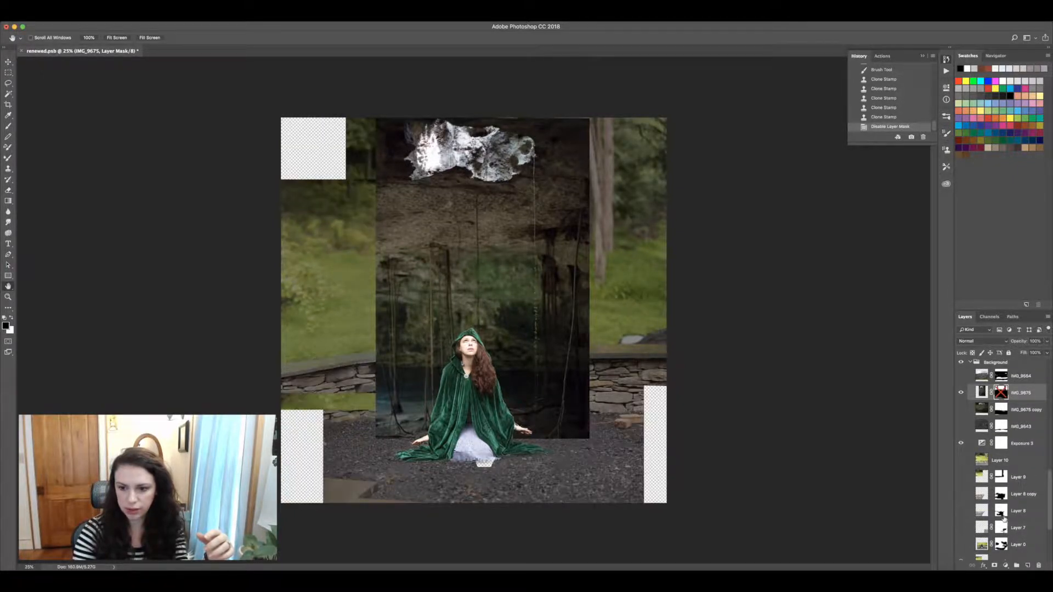
scroll(960, 545, "down", 4)
left_click_drag(961, 493, 961, 541)
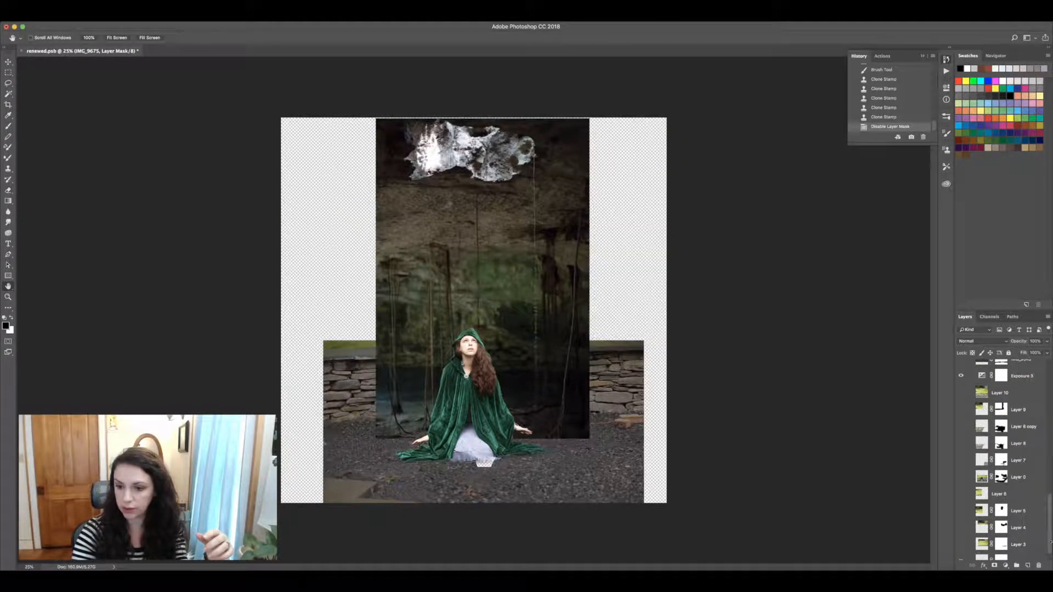
scroll(960, 542, "down", 2)
left_click(960, 536)
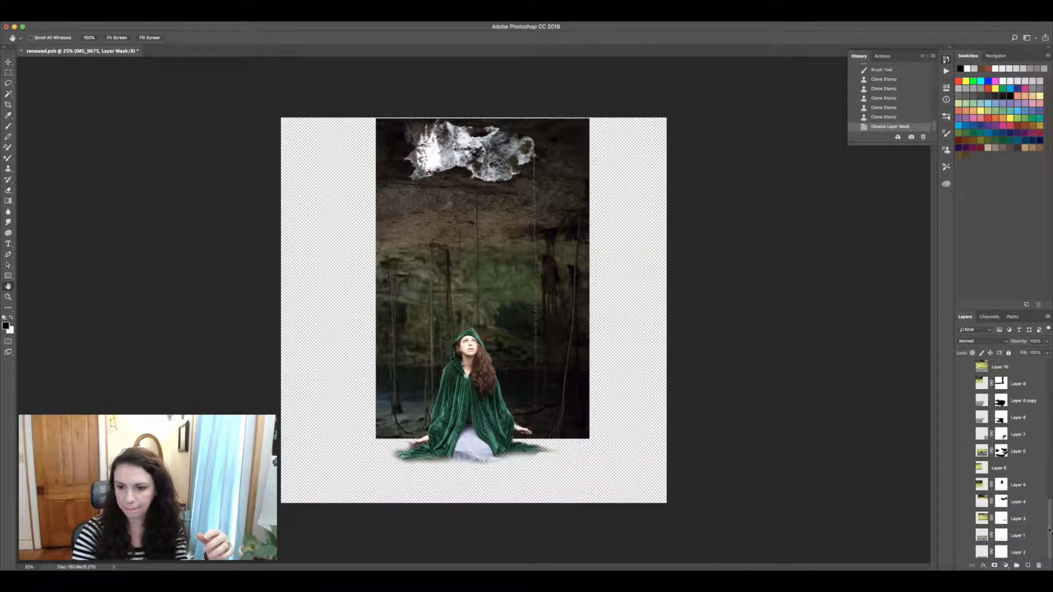
scroll(978, 433, "up", 10)
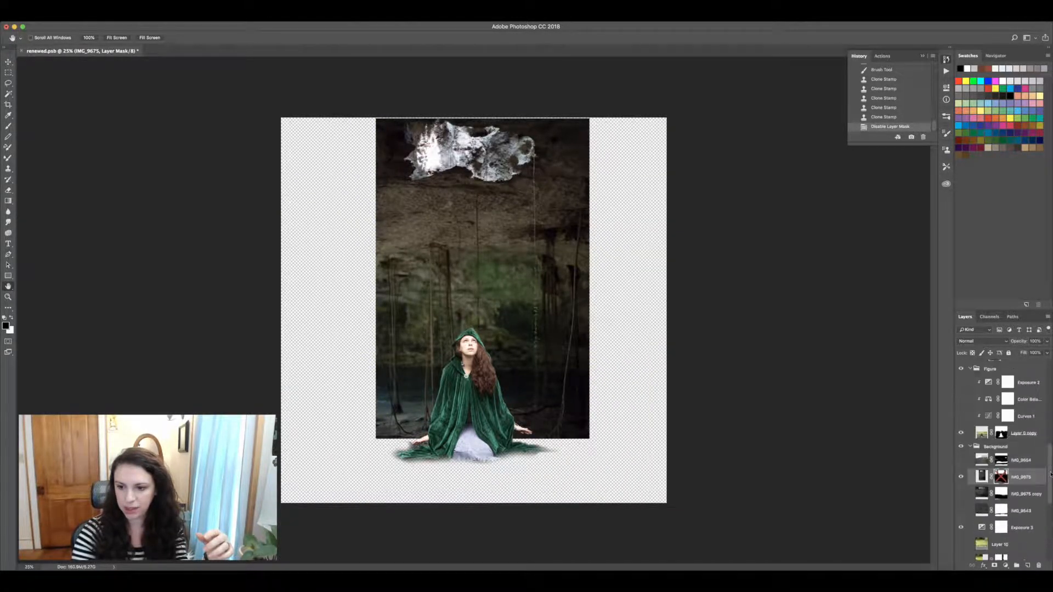
left_click(961, 433)
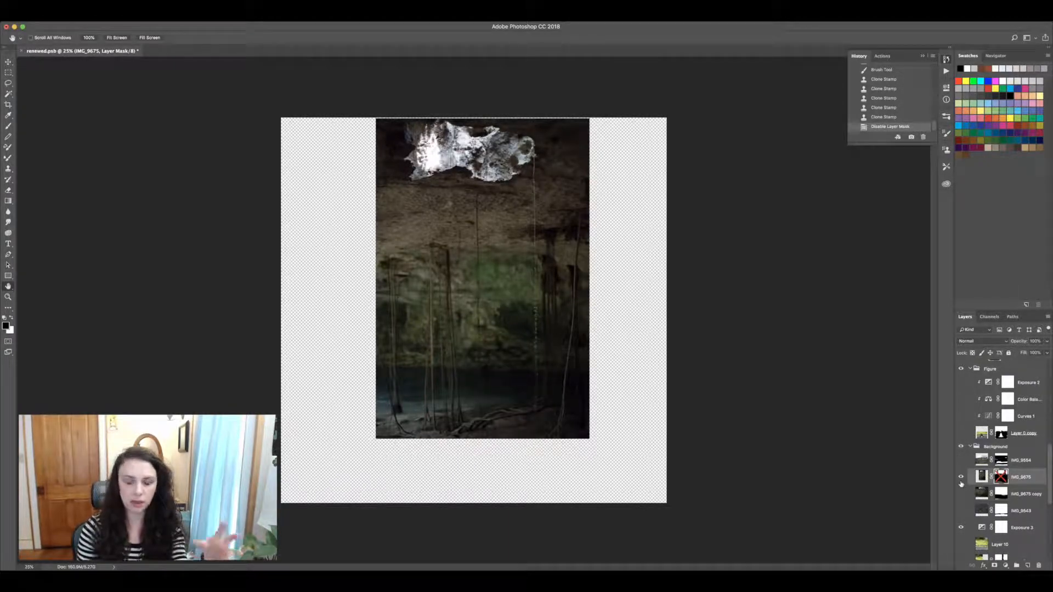
Step: Try stretching the IMG_9675 layer horizontally to both side edges of the canvas with Free Transform, and cancel it
left_click(985, 477)
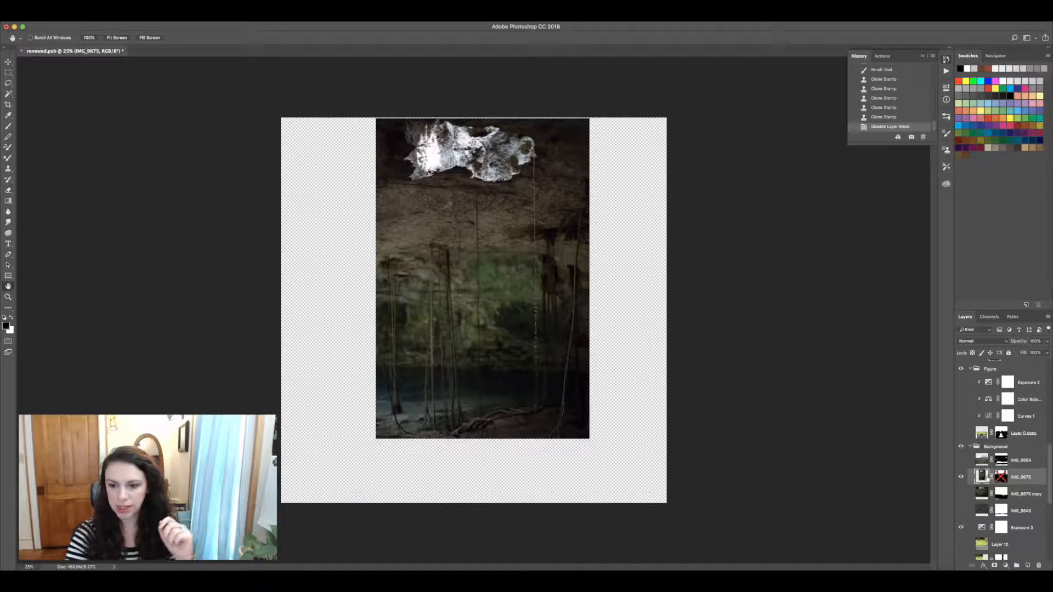
key("super+t")
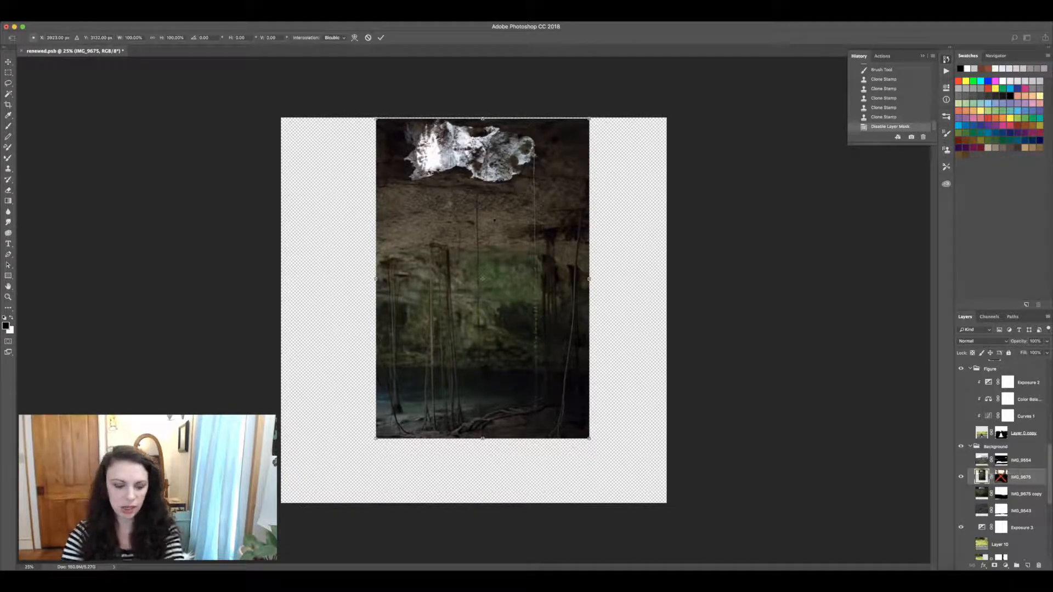
left_click_drag(589, 278, 665, 278)
left_click_drag(375, 279, 281, 279)
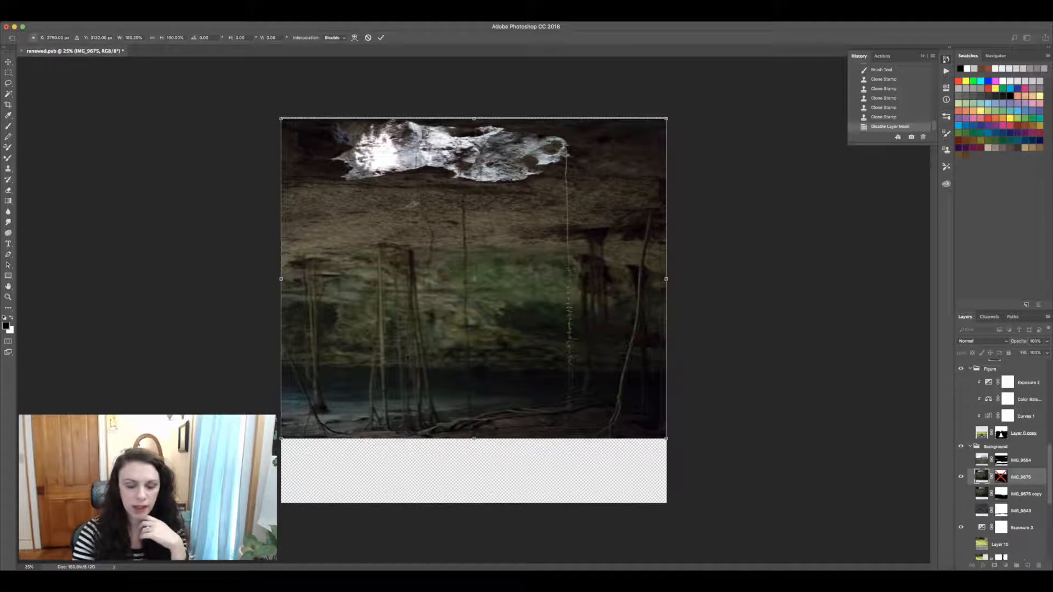
key("Escape")
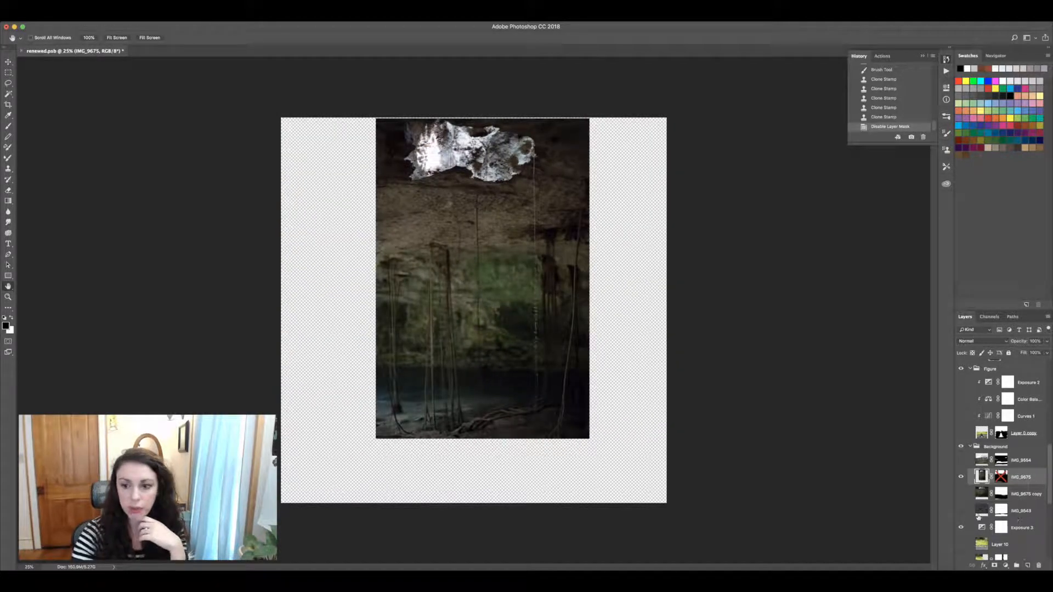
Step: Show the IMG_9675 copy layer, re-enable the IMG_9675 layer mask, and show IMG_9543 and Layer 10 again
left_click(960, 494)
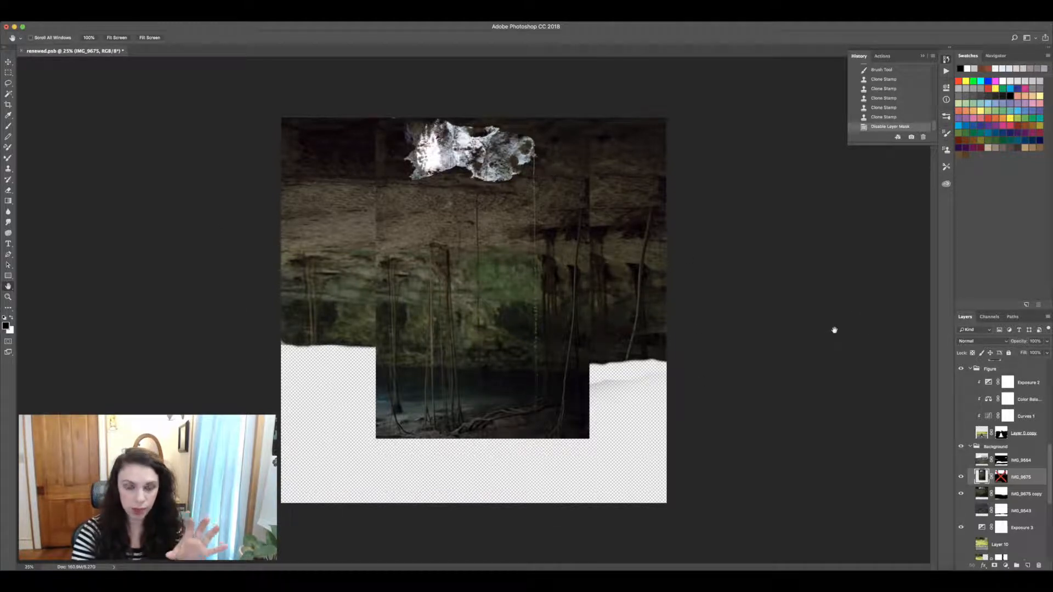
left_click(1001, 477)
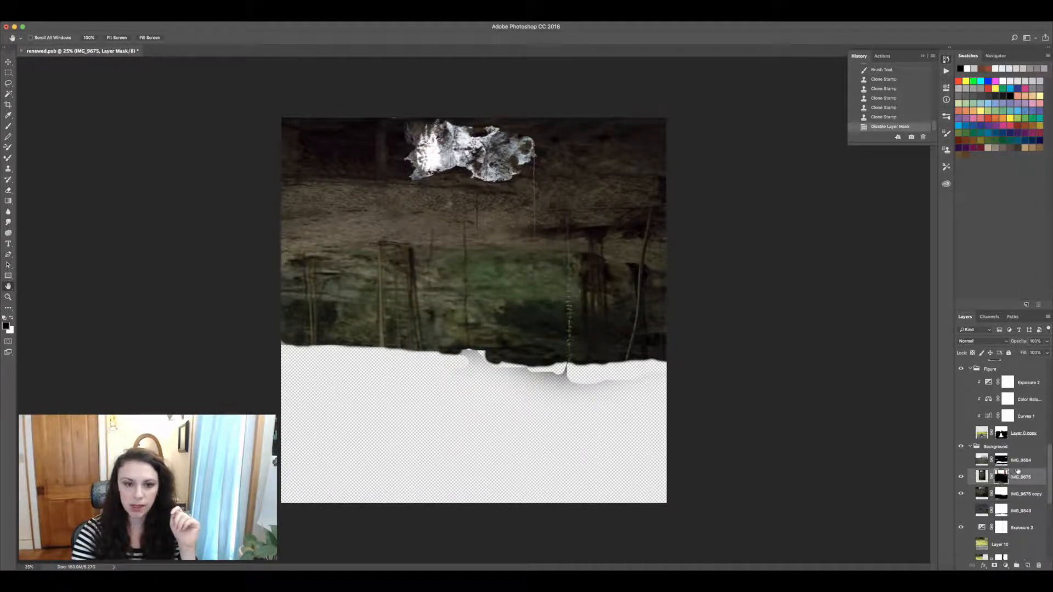
left_click(962, 511)
left_click(961, 545)
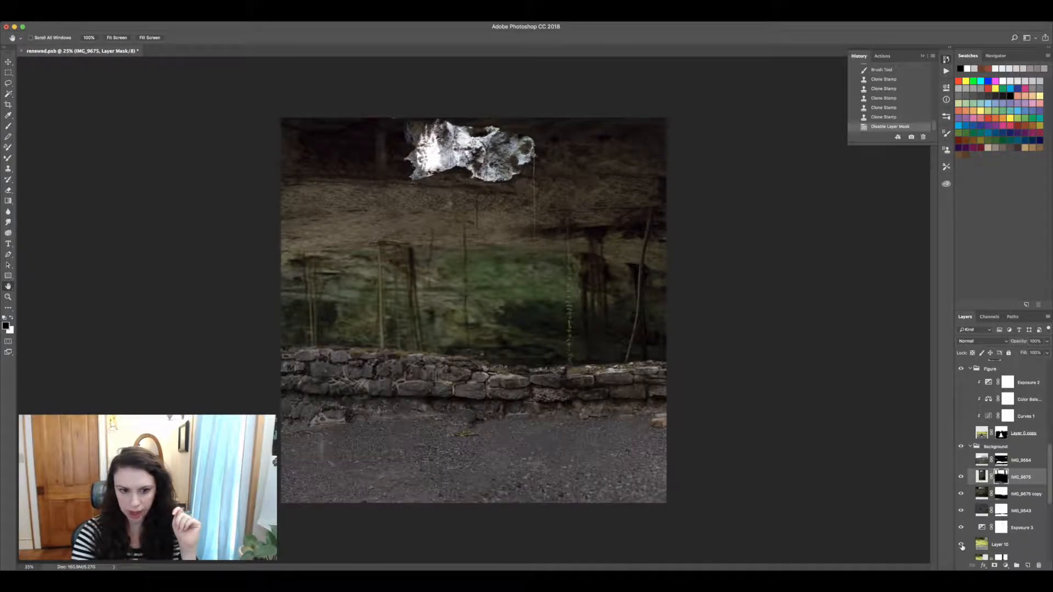
Step: Show the IMG_9554 stone wall layer, comparing the background with and without it and leaving it visible
left_click(961, 463)
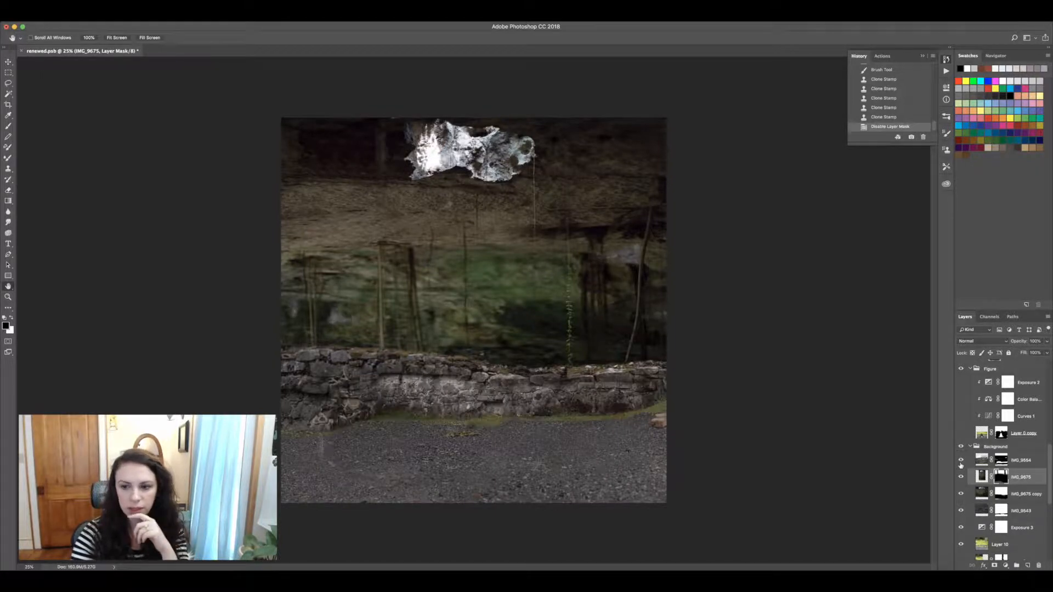
left_click(960, 463)
left_click(960, 463)
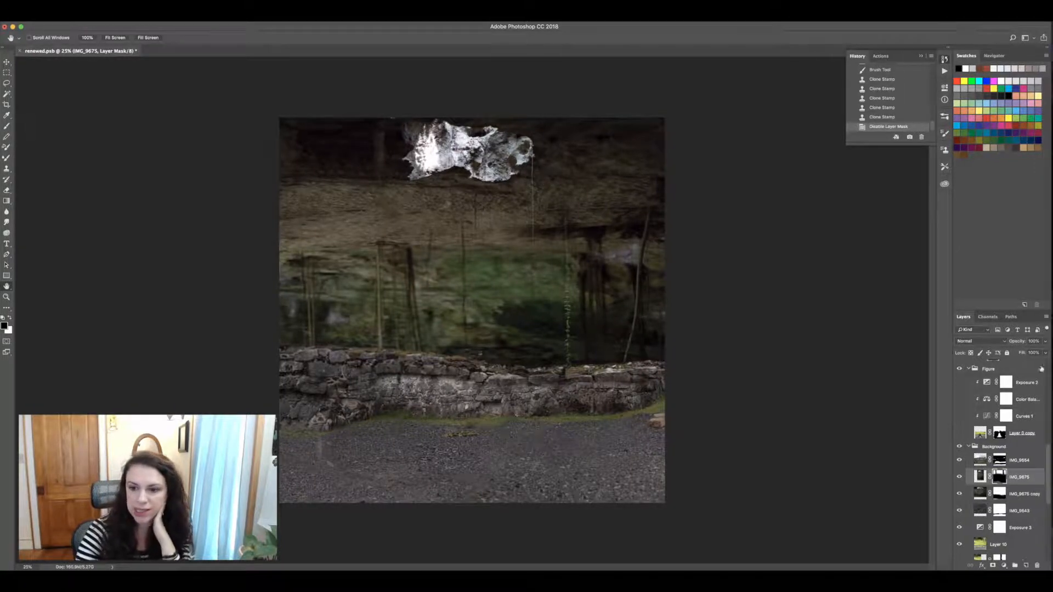
left_click(959, 461)
left_click(960, 461)
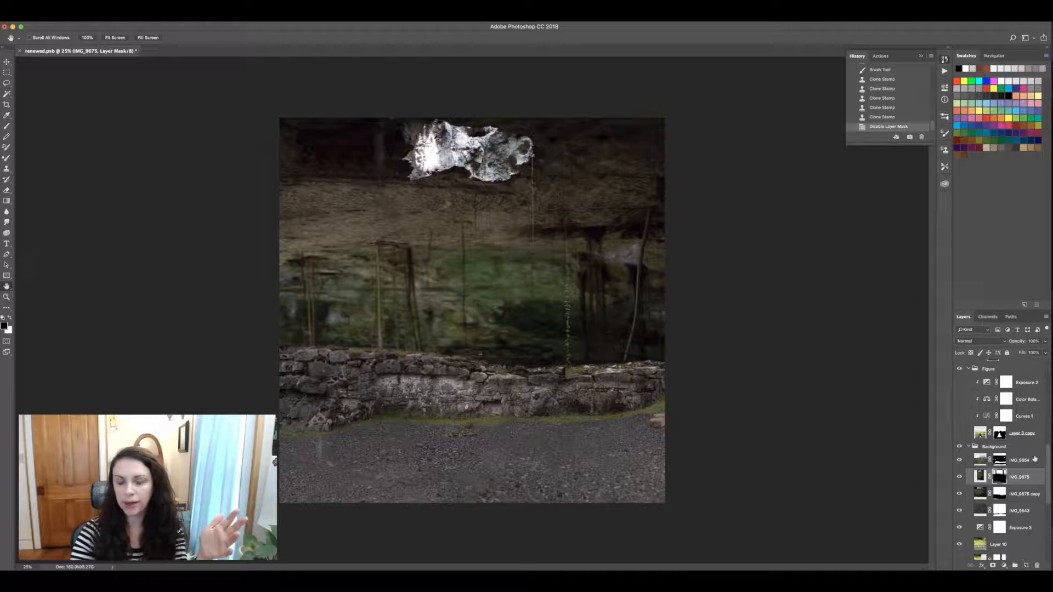
left_click(959, 462)
left_click(959, 461)
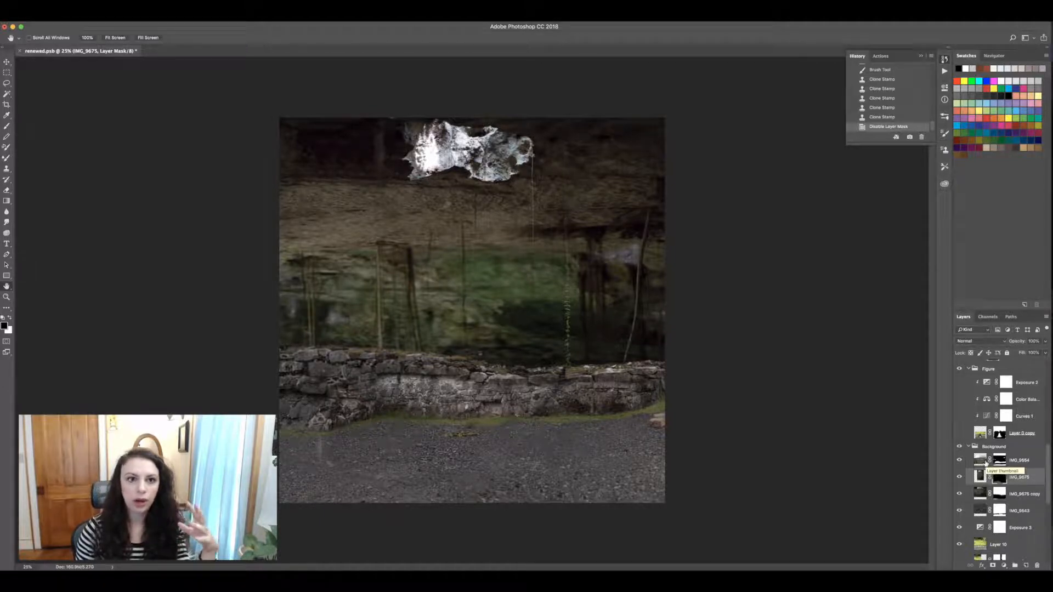
Step: Disable the IMG_9554 layer mask to view the full ruins photo, and enable the mask again
left_click(999, 461)
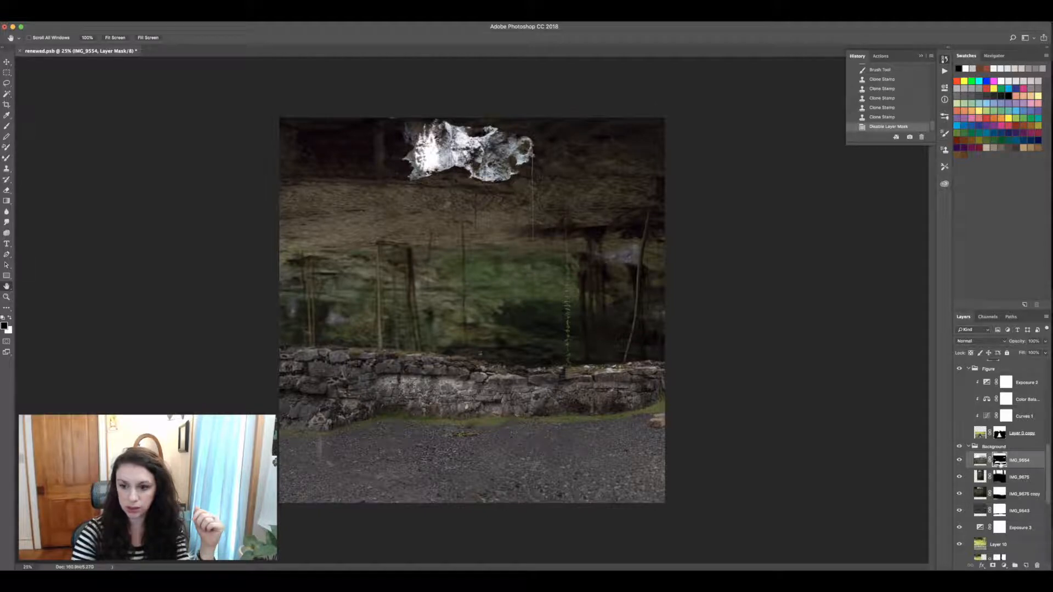
right_click(1001, 461)
left_click(959, 463)
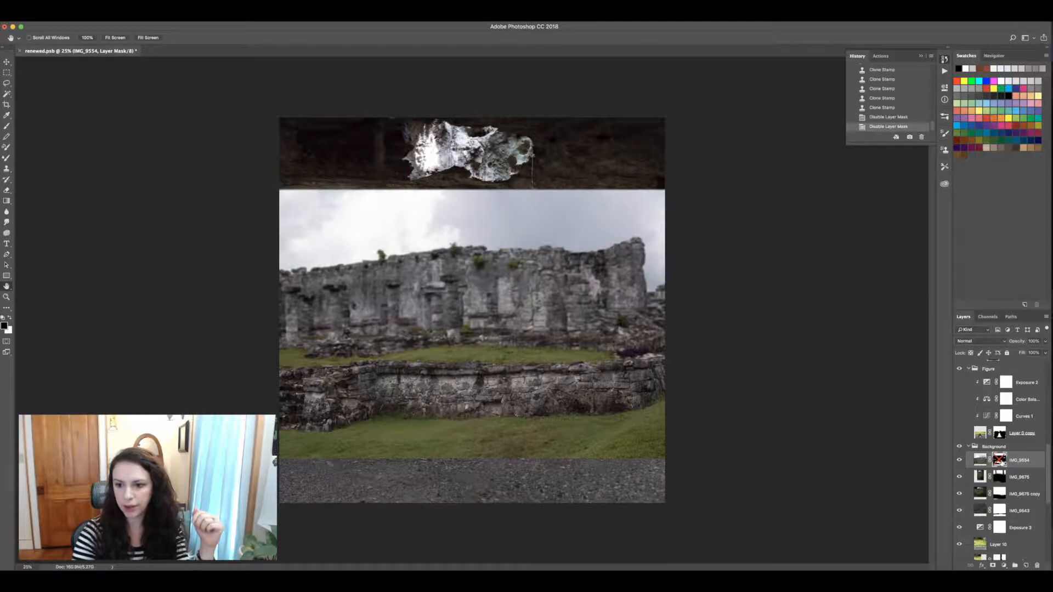
left_click(998, 460, "shift")
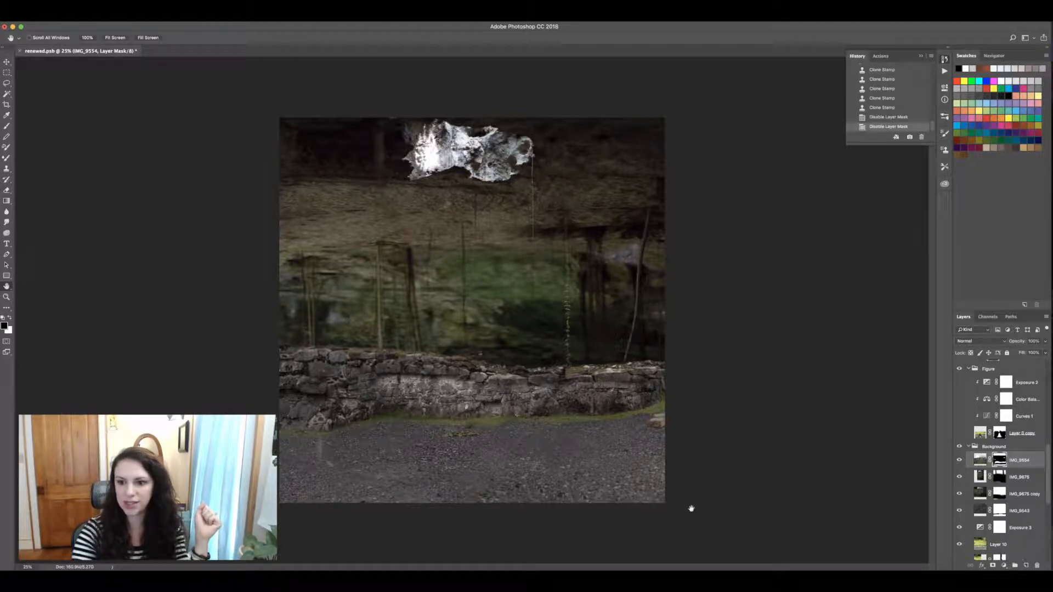
Step: Show the figure's Layer 0 copy and its clipped Curves 1 adjustment, and open the curve settings for review
left_click(959, 434)
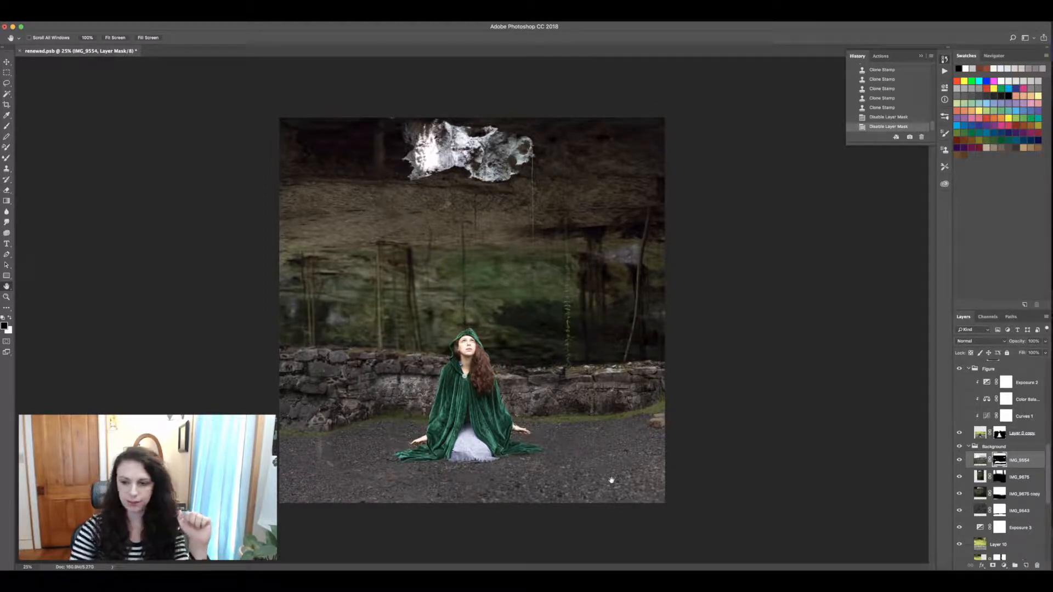
left_click(976, 418)
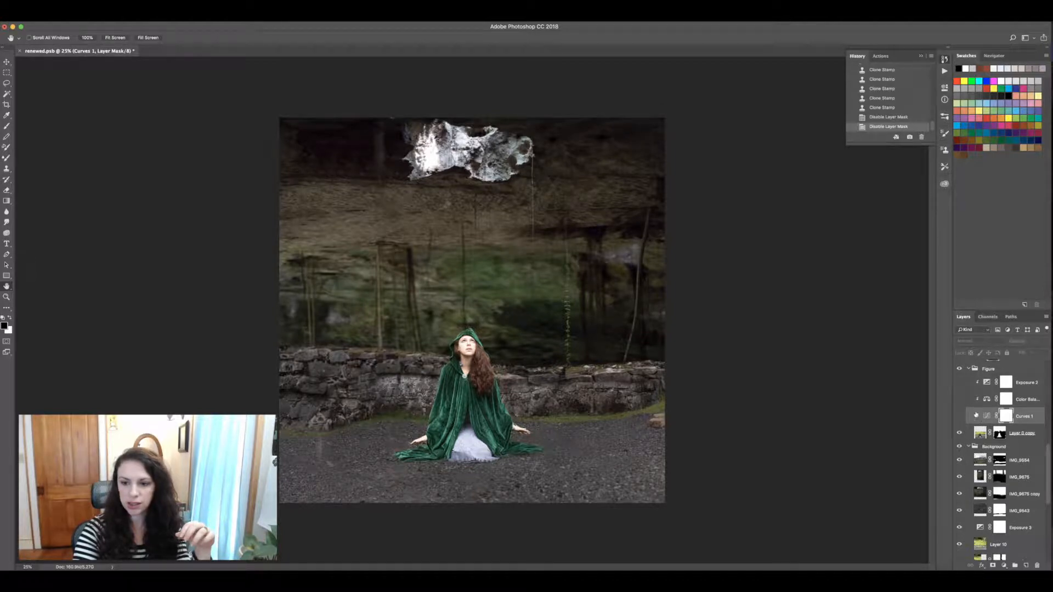
left_click(959, 416)
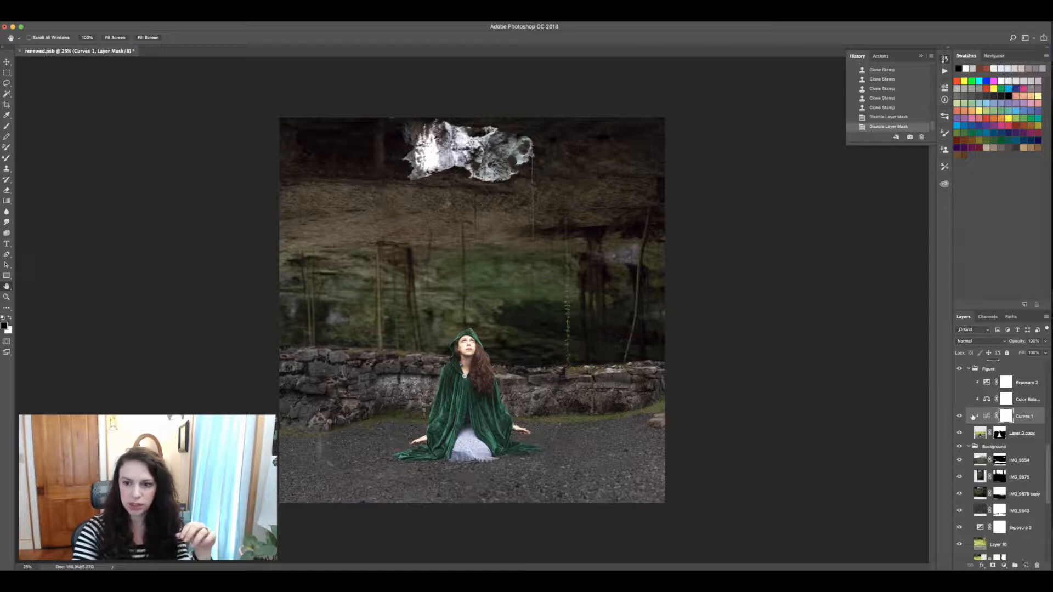
double_click(986, 416)
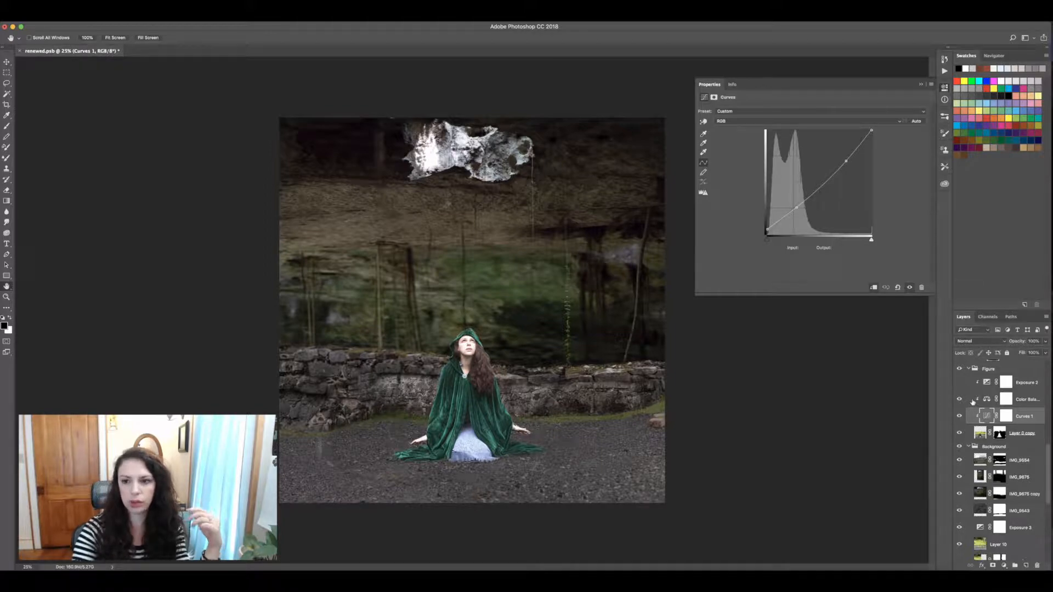
Step: Show the figure's Exposure 2 adjustment, review its exposure, offset and gamma settings, and close them
left_click(959, 384)
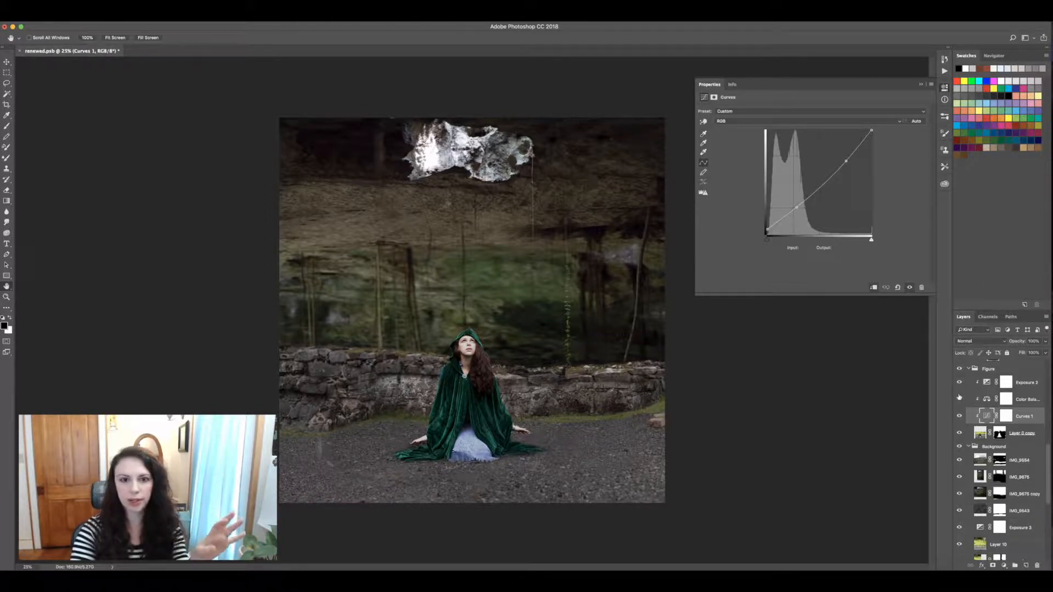
left_click(986, 383)
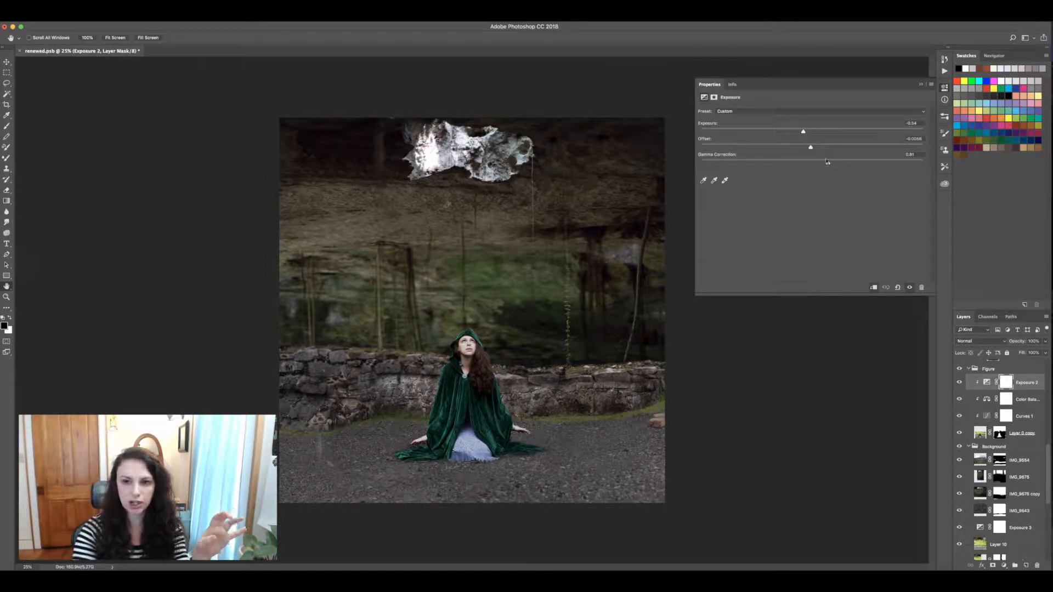
left_click(921, 83)
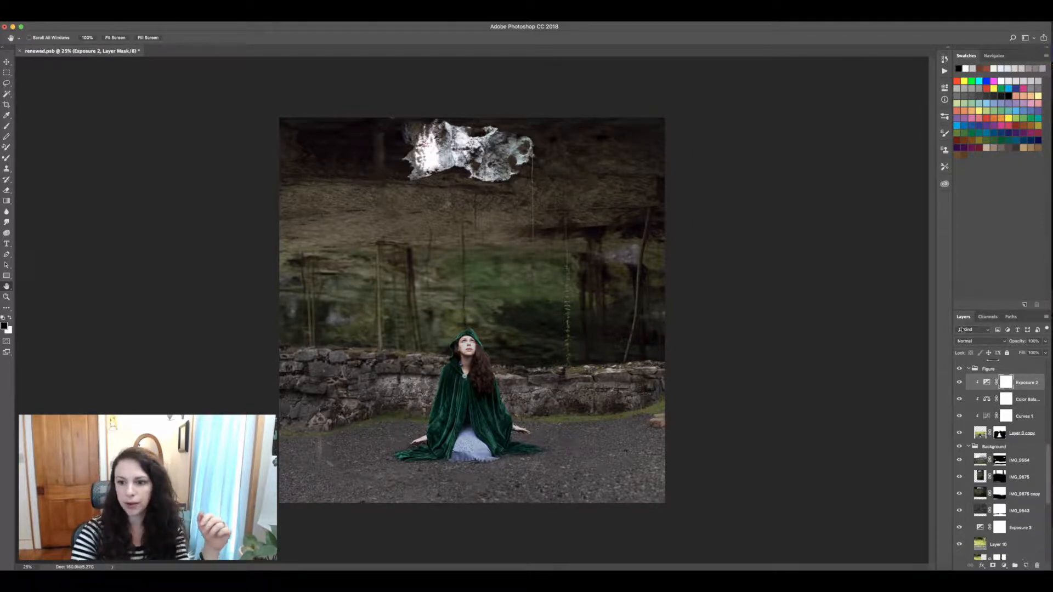
Step: Collapse the Figure group, show the Curves 2 adjustment above it, and open its curve for review
scroll(995, 455, "up", 5)
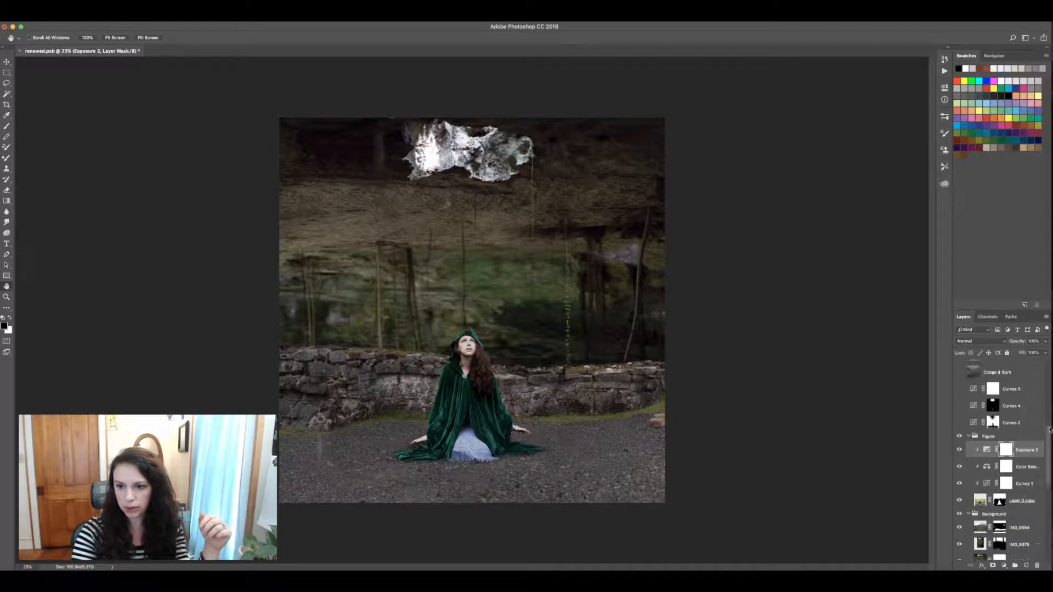
left_click(968, 453)
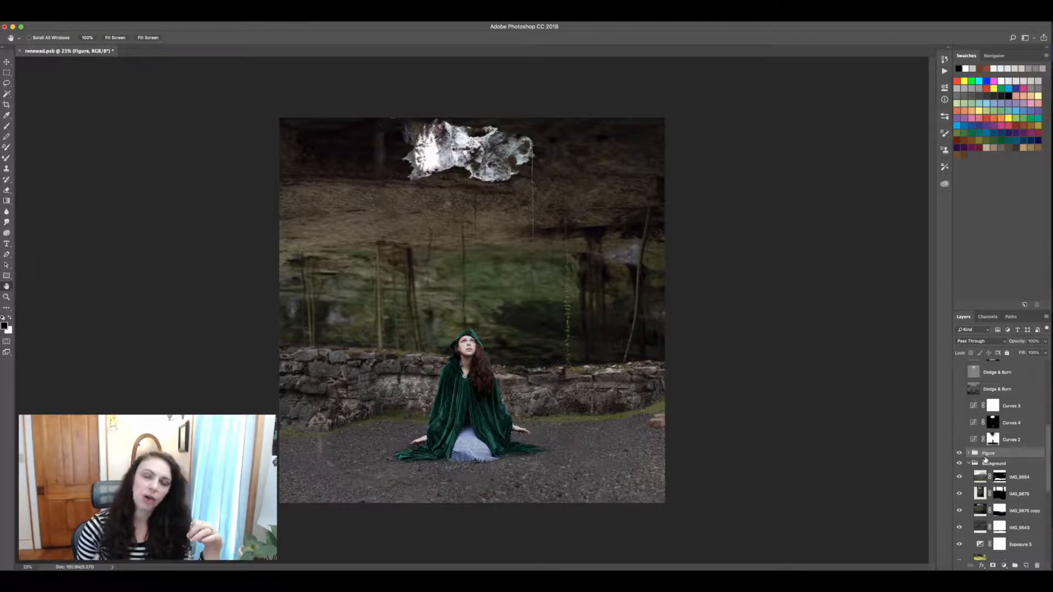
left_click(959, 439)
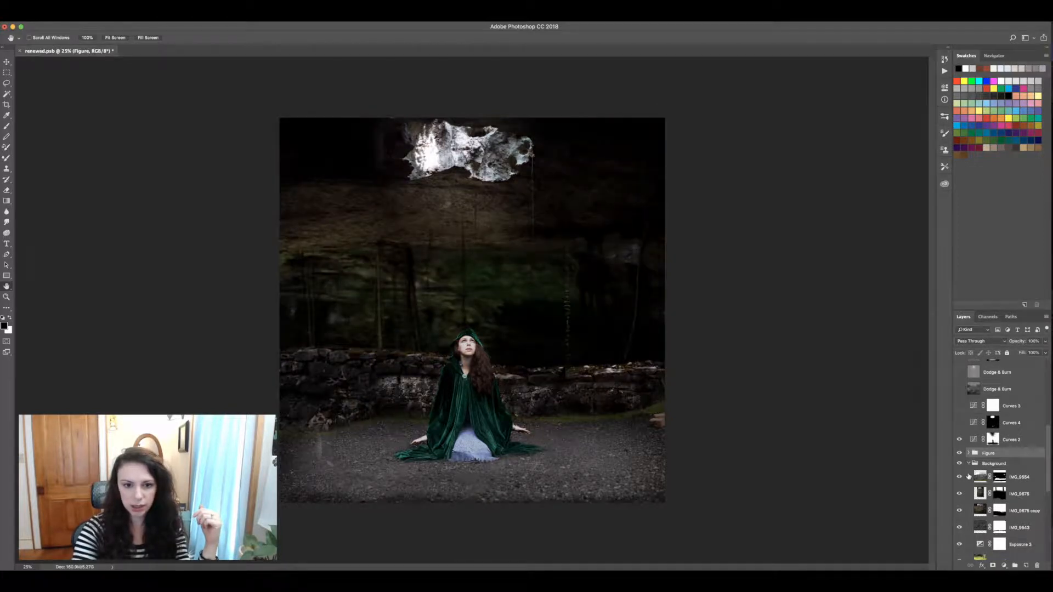
left_click(973, 441)
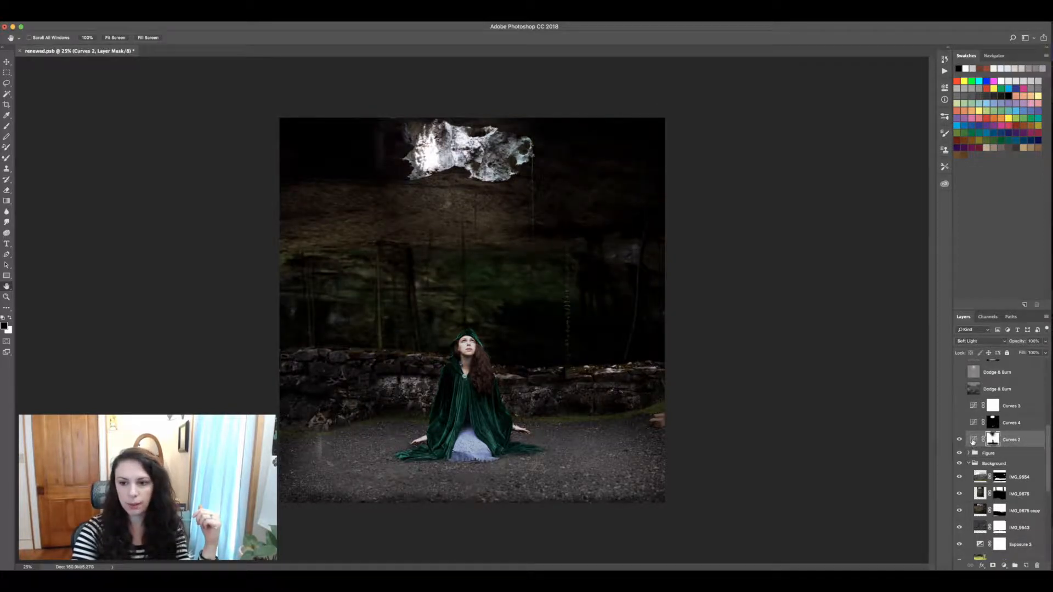
double_click(973, 441)
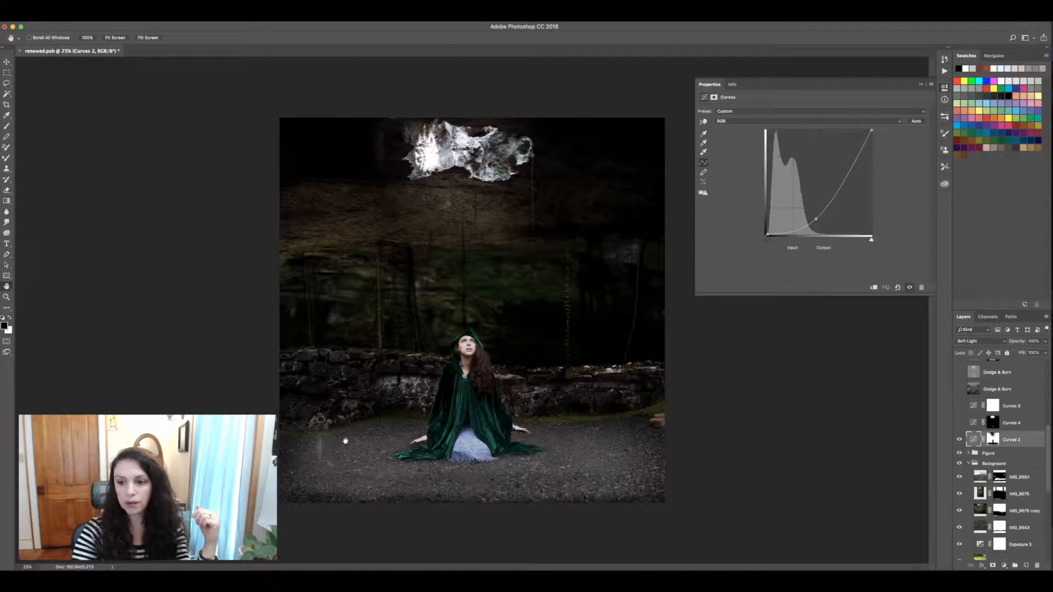
Step: Disable the Curves 2 layer mask to view the unmasked darkening, and enable the mask again
left_click(993, 442)
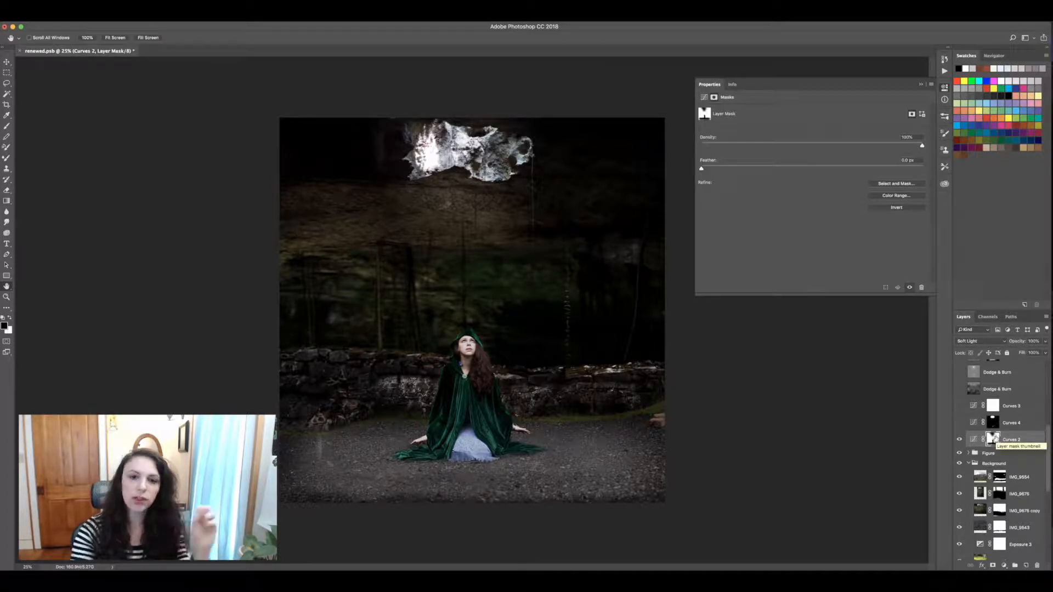
right_click(994, 438)
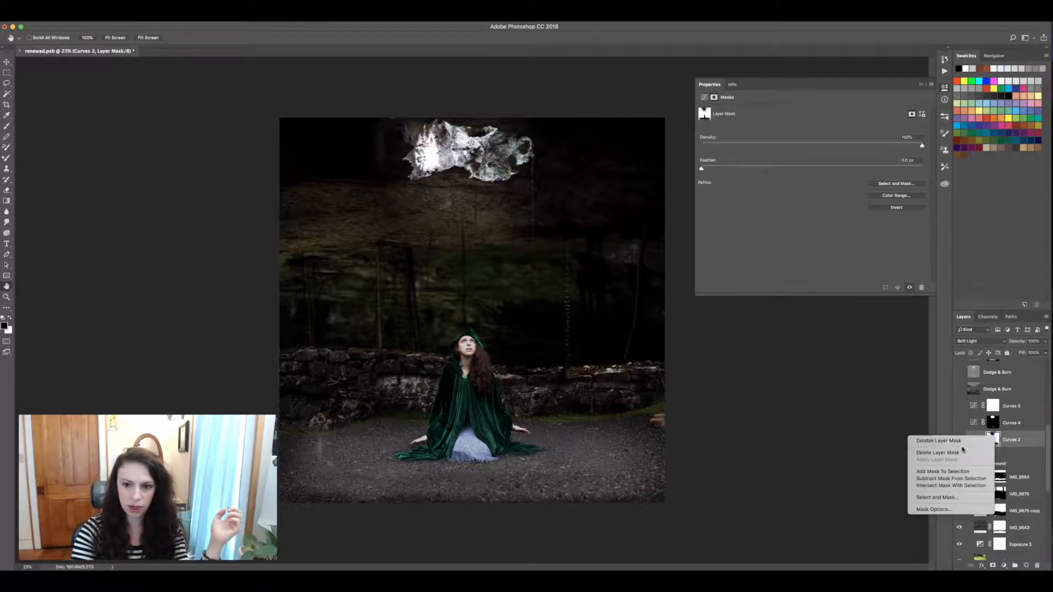
left_click(964, 442)
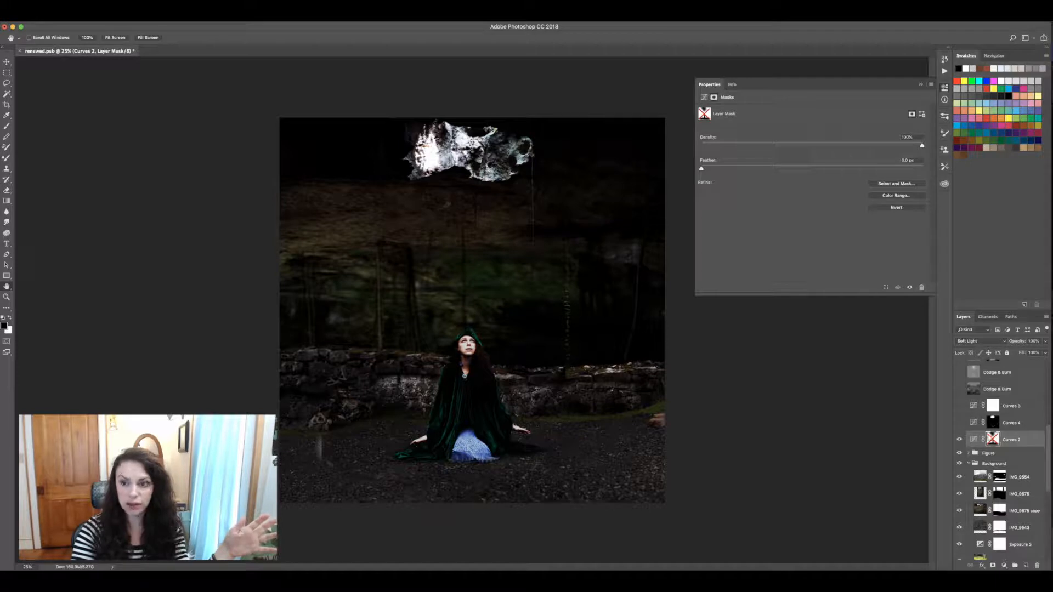
right_click(993, 439)
left_click(979, 442)
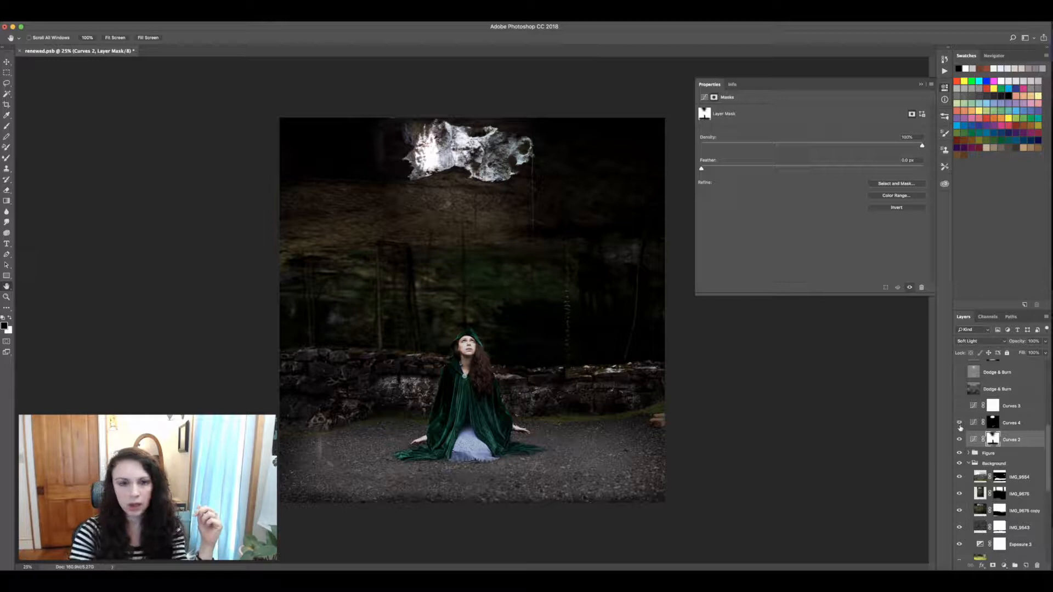
Step: Compare the image with and without the Curves 4 adjustment, leave it visible, and show Curves 3 as well
left_click(959, 423)
left_click(959, 423)
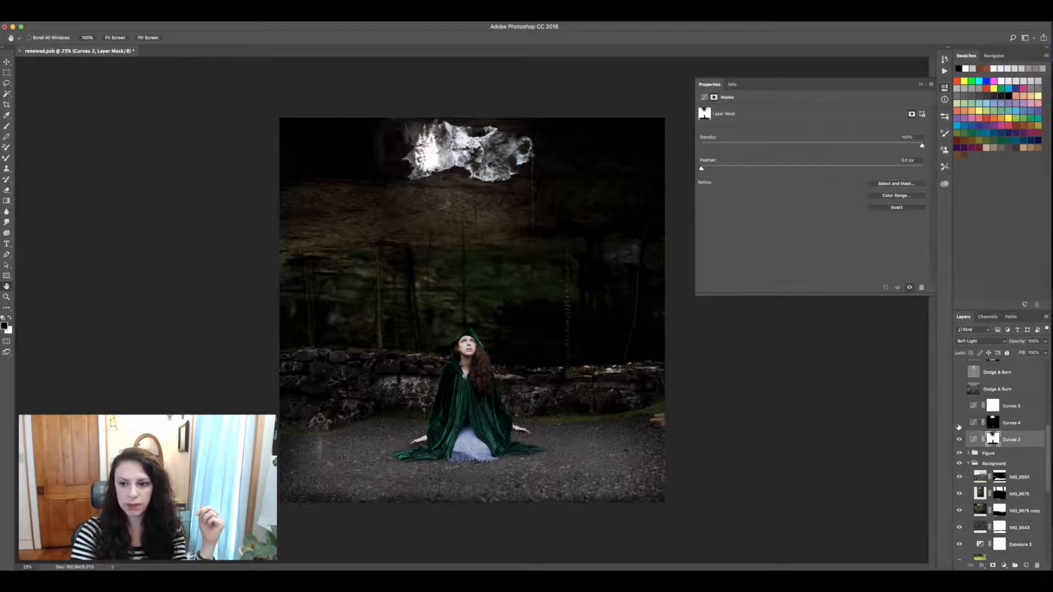
left_click(959, 423)
left_click(991, 423)
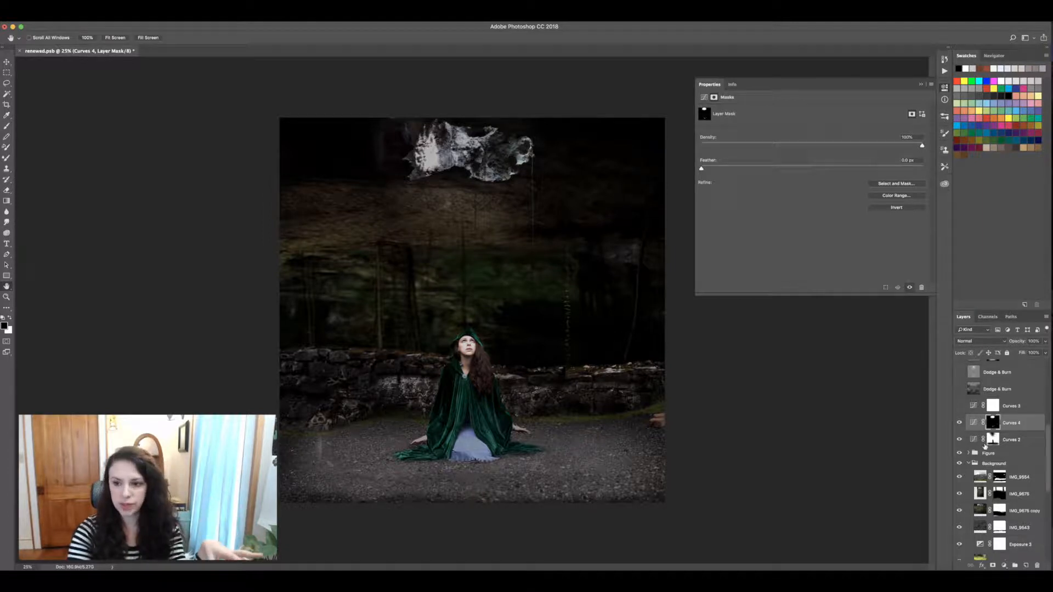
left_click(959, 426)
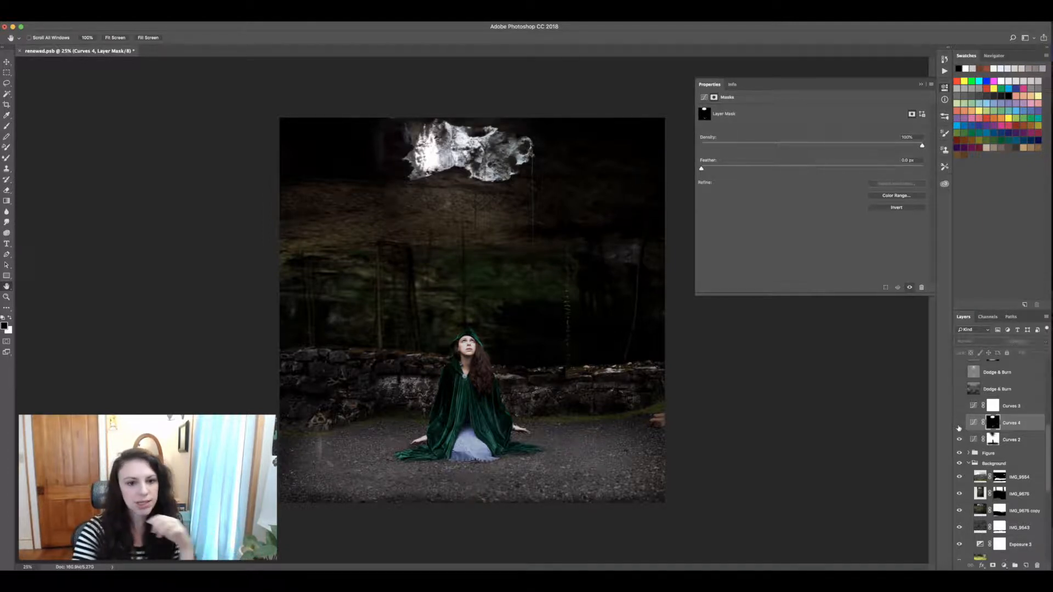
left_click(959, 426)
left_click(960, 426)
left_click(959, 427)
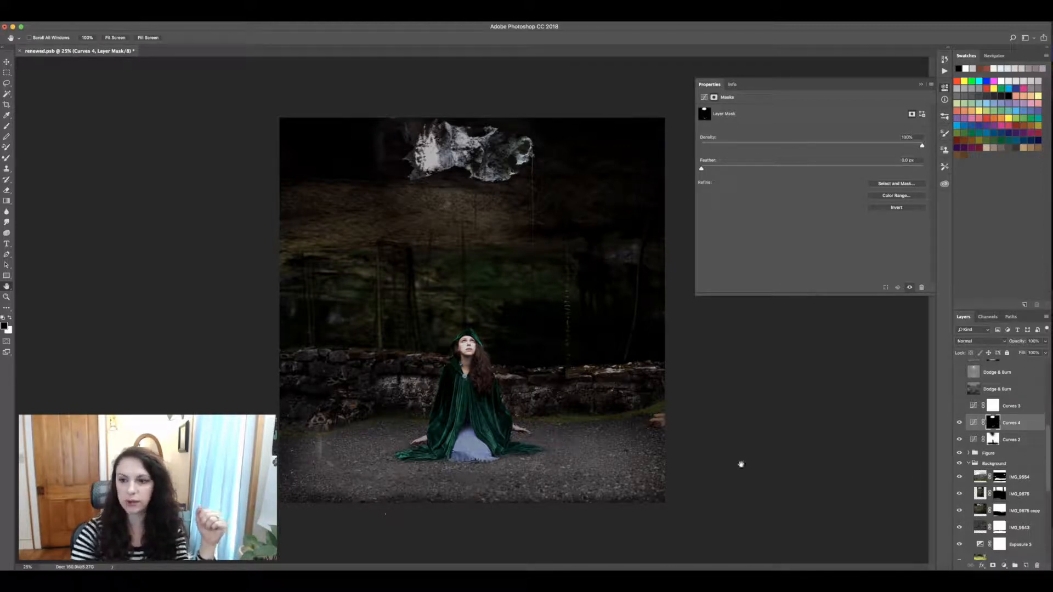
left_click(959, 406)
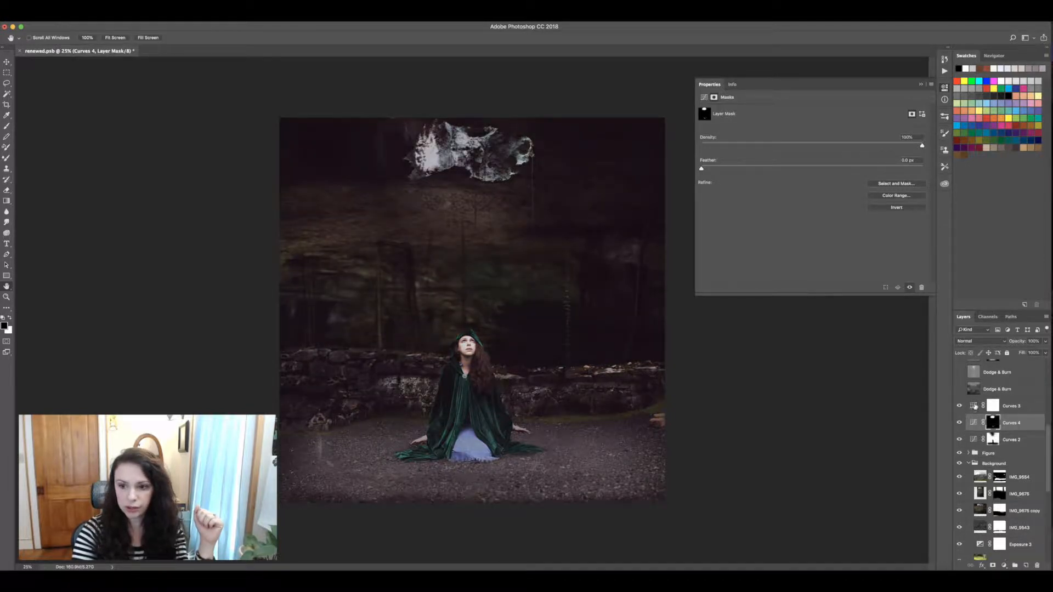
Step: Open the Curves 3 adjustment's curve for review and compare the image with and without it, leaving it visible
left_click(976, 406)
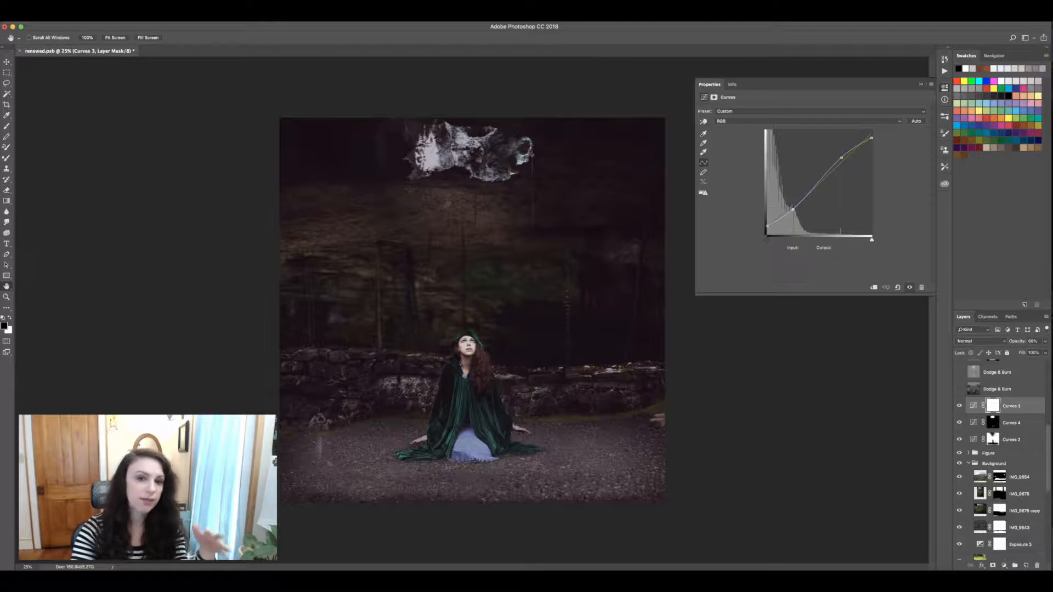
left_click(960, 406)
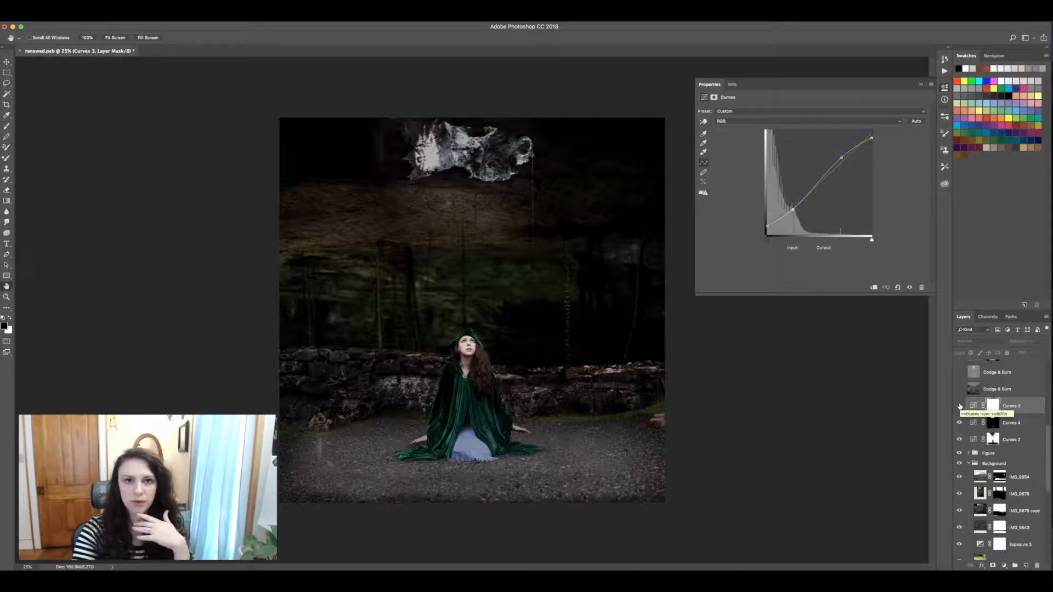
left_click(960, 406)
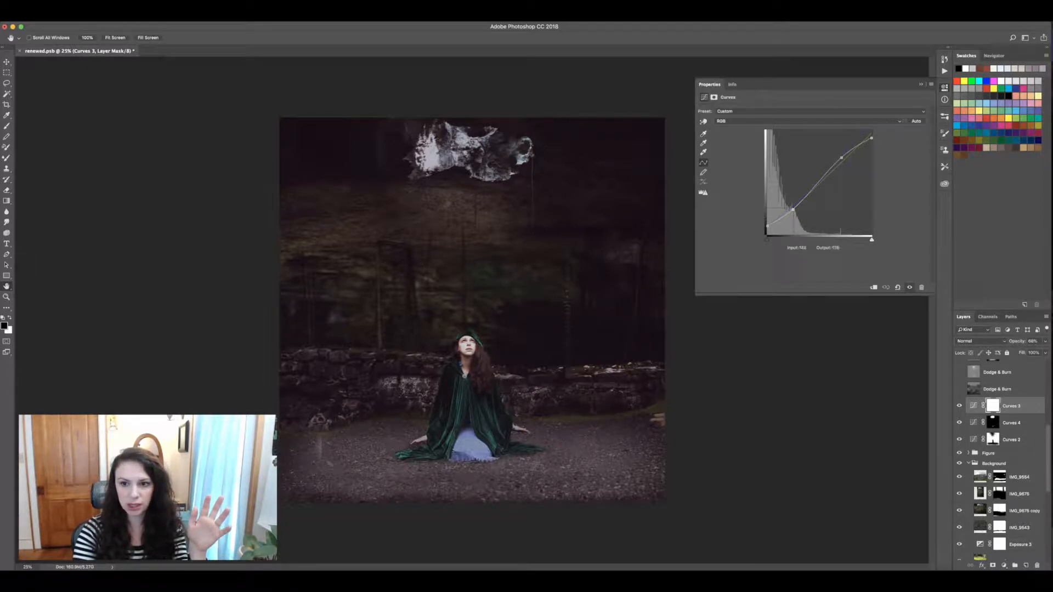
Step: In the Curves 3 red channel, raise the black point to an output of 19 and adjust the white point
left_click(807, 124)
left_click(807, 131)
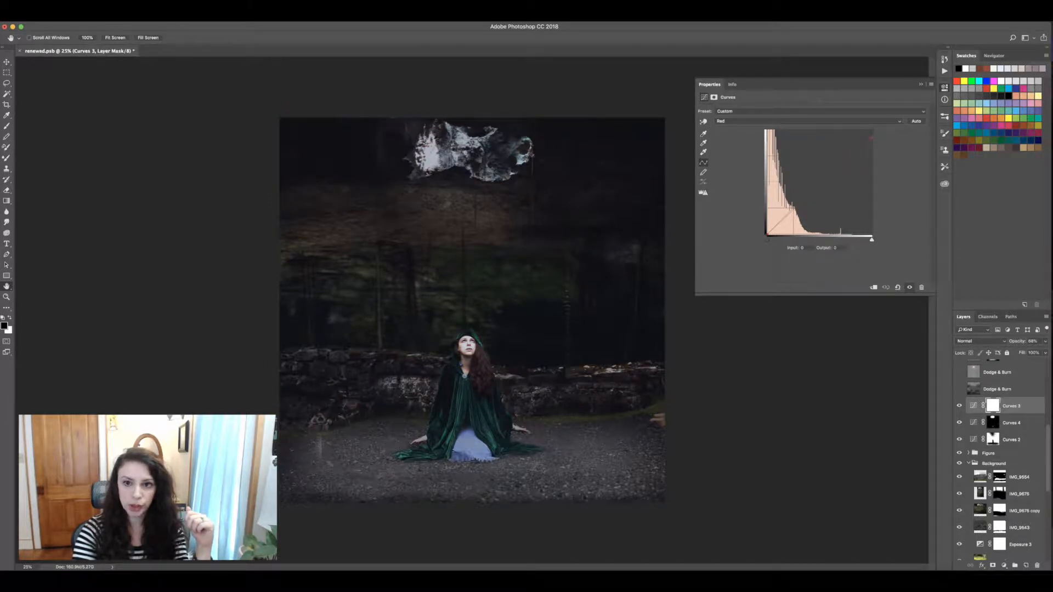
left_click_drag(767, 234, 767, 226)
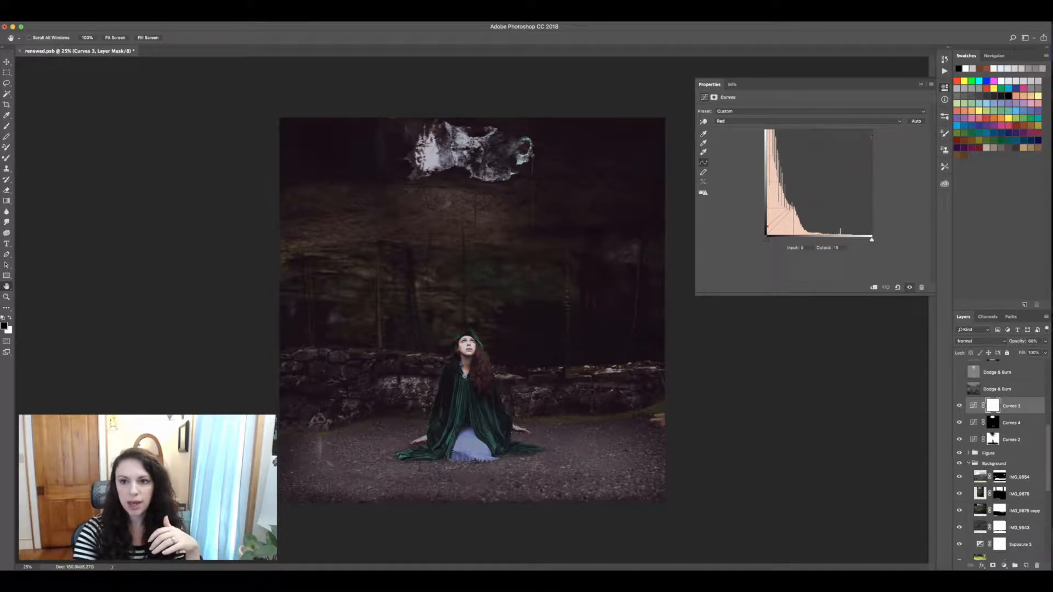
left_click_drag(871, 138, 871, 135)
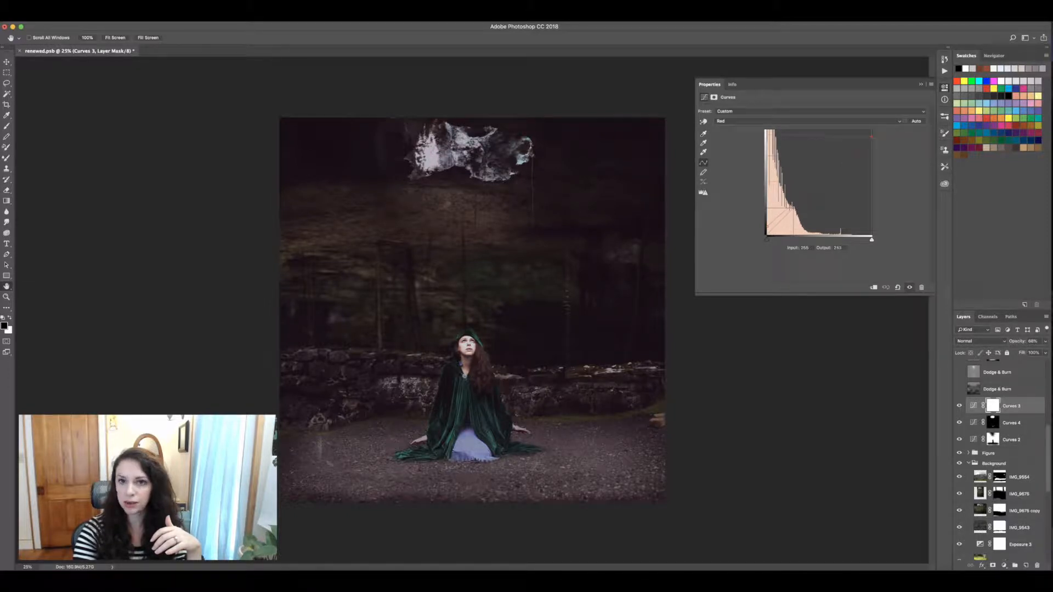
Step: In the Curves 3 green channel, lower the white point to an output of 247
left_click(823, 121)
left_click(811, 132)
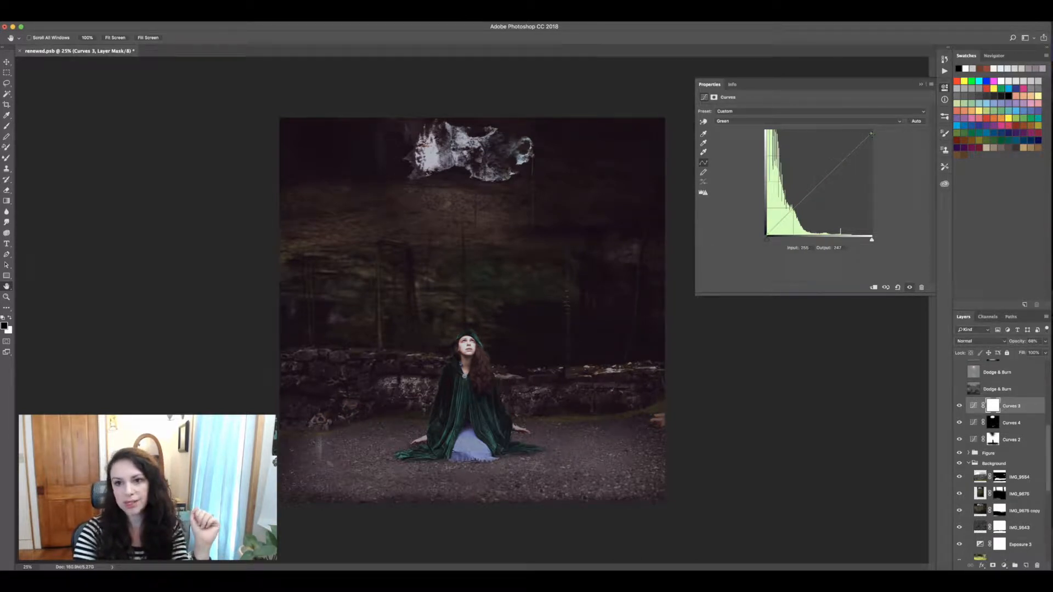
mouse_move(871, 135)
left_mouse_down()
mouse_move(870, 160)
mouse_move(871, 133)
left_mouse_up()
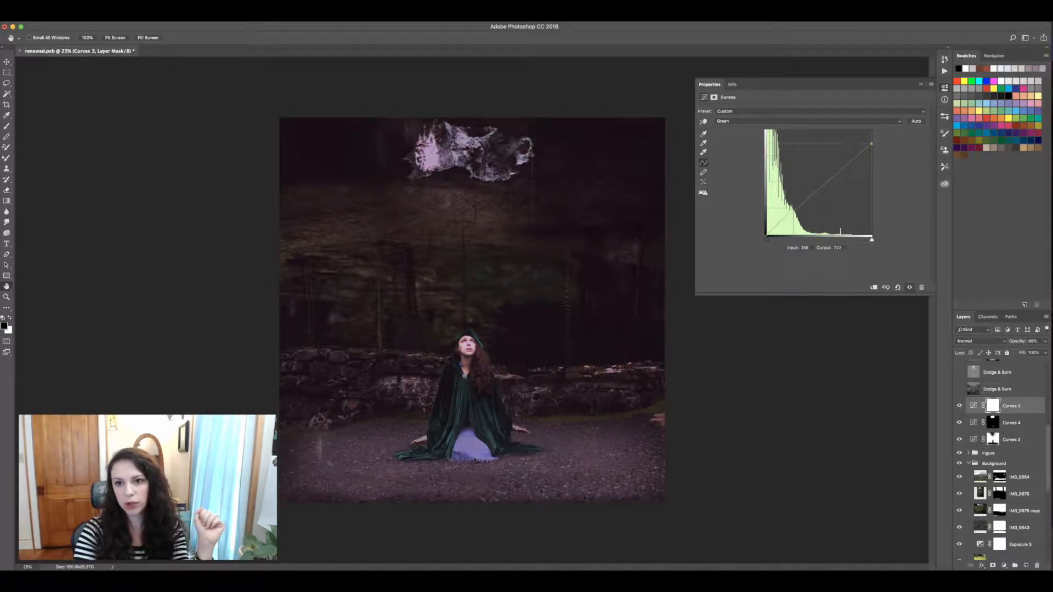
Step: In the Curves 3 blue channel, raise the black point, pull the white point inward to input 237, and close the curve settings
left_click(853, 122)
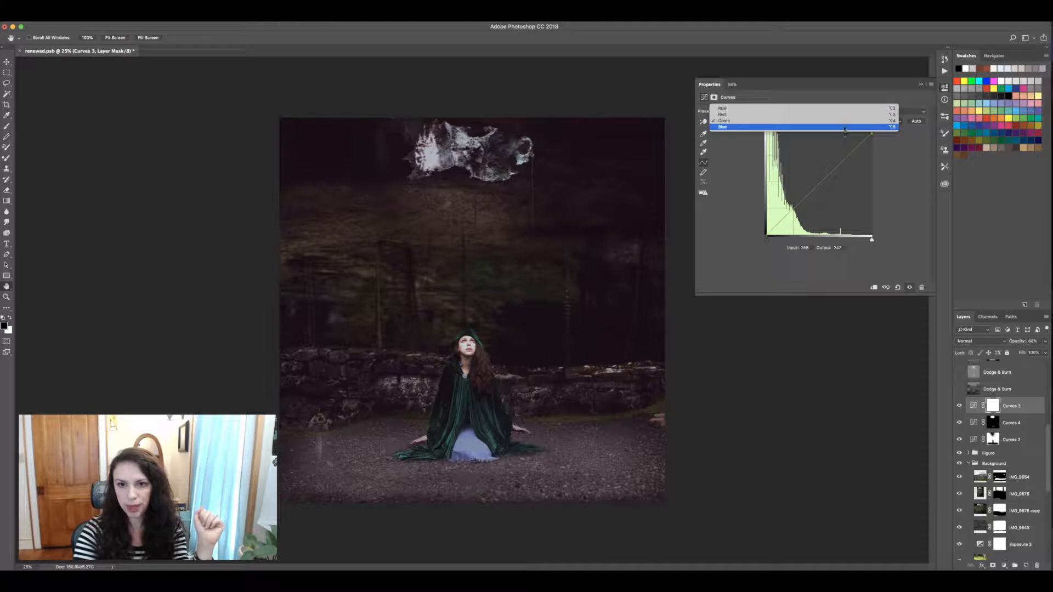
left_click(853, 130)
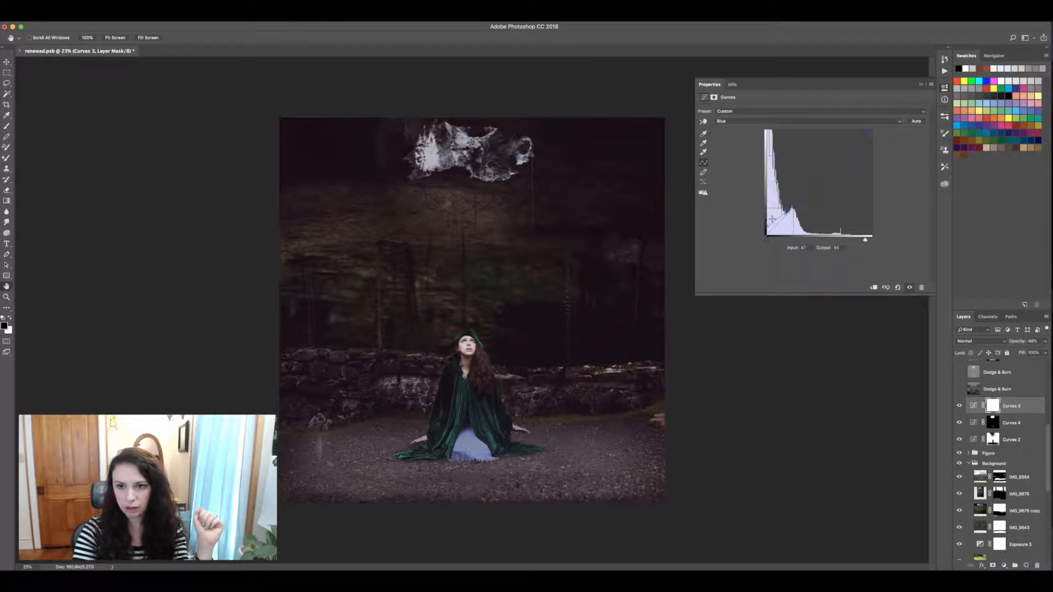
mouse_move(767, 231)
left_mouse_down()
mouse_move(767, 208)
mouse_move(766, 225)
left_mouse_up()
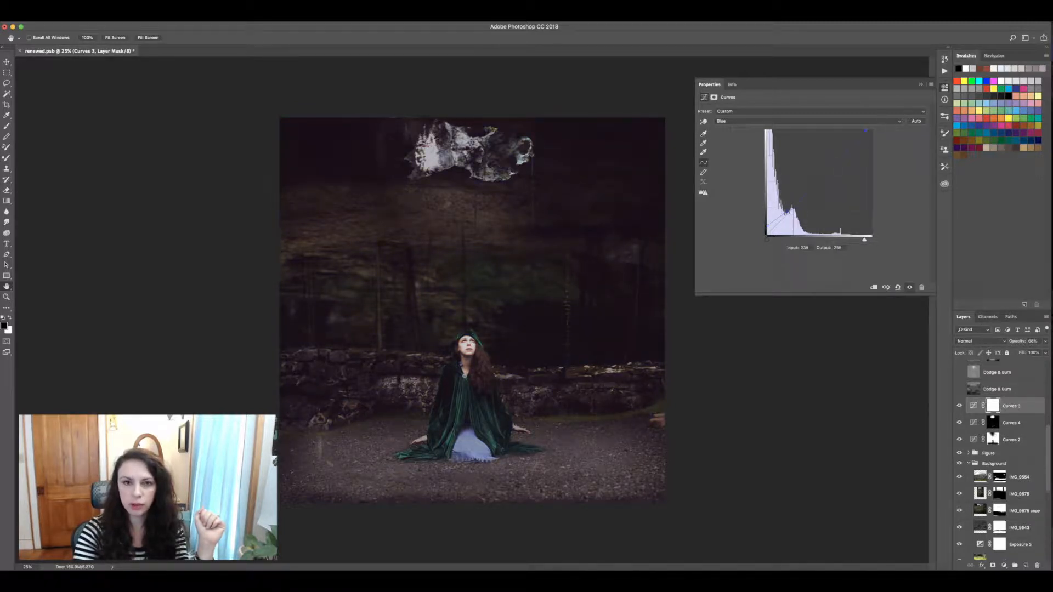
left_click_drag(861, 239, 856, 239)
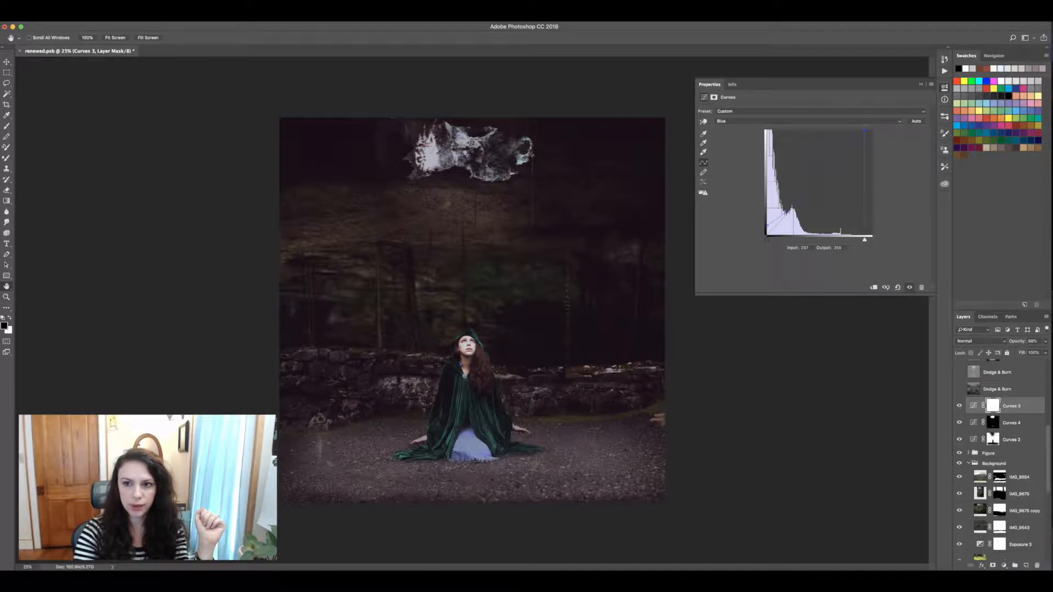
left_click(920, 84)
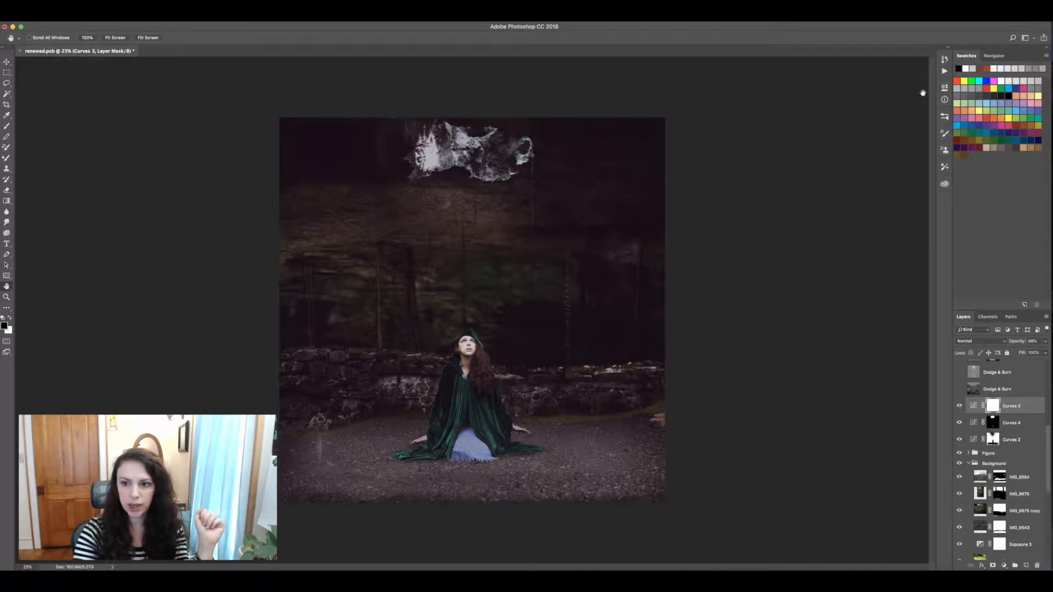
Step: Show the Dodge & Burn layer above Curves 3 and compare the image with and without it
left_click(958, 389)
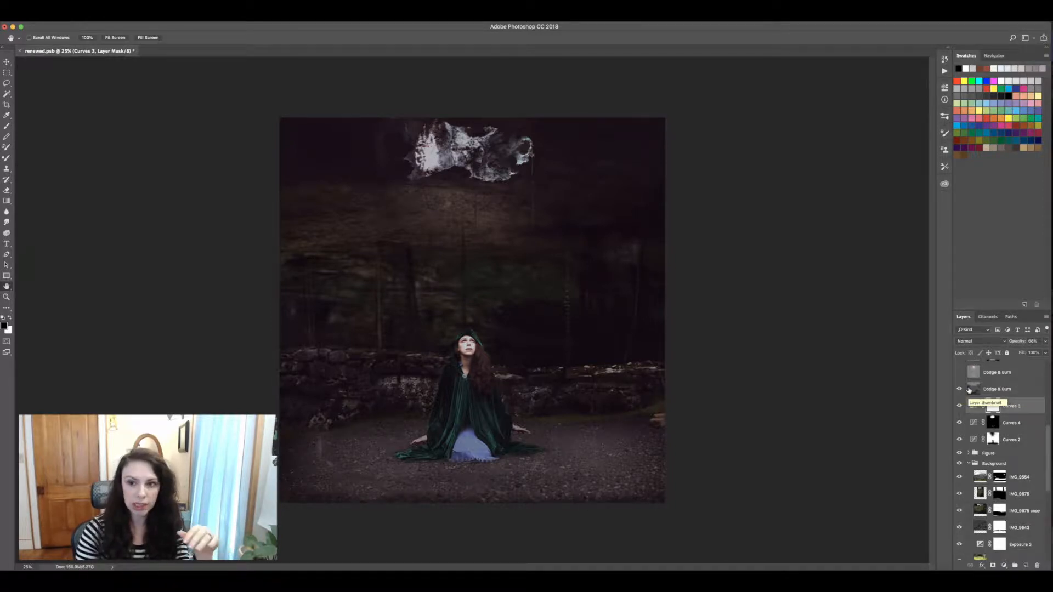
left_click(959, 391)
left_click(959, 390)
left_click(959, 390)
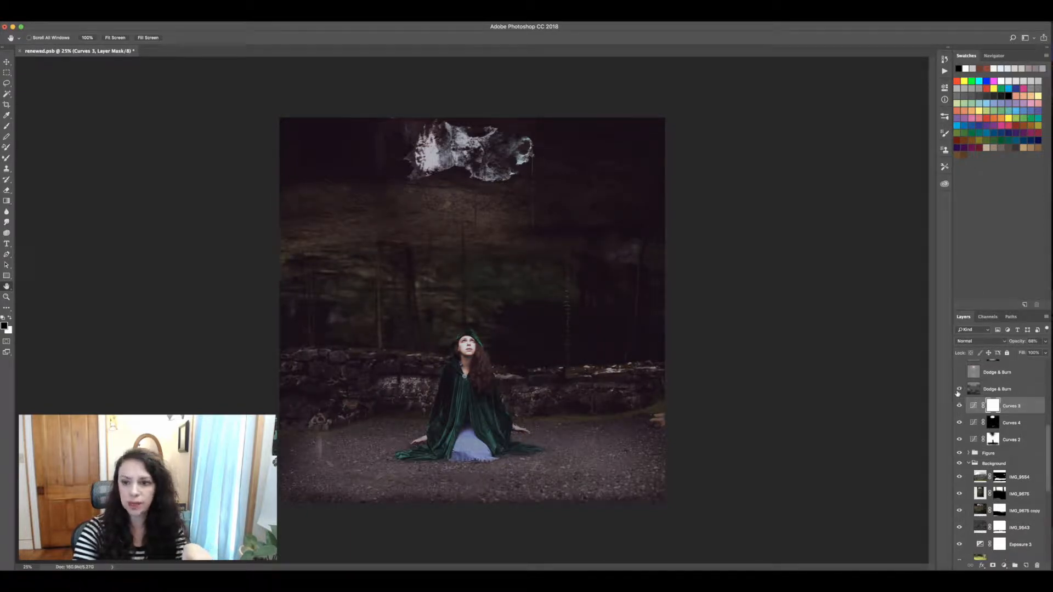
left_click(959, 389)
Step: Create a new layer above the lower Dodge & Burn layer in Soft Light mode, filled with 50% gray
left_click(974, 390)
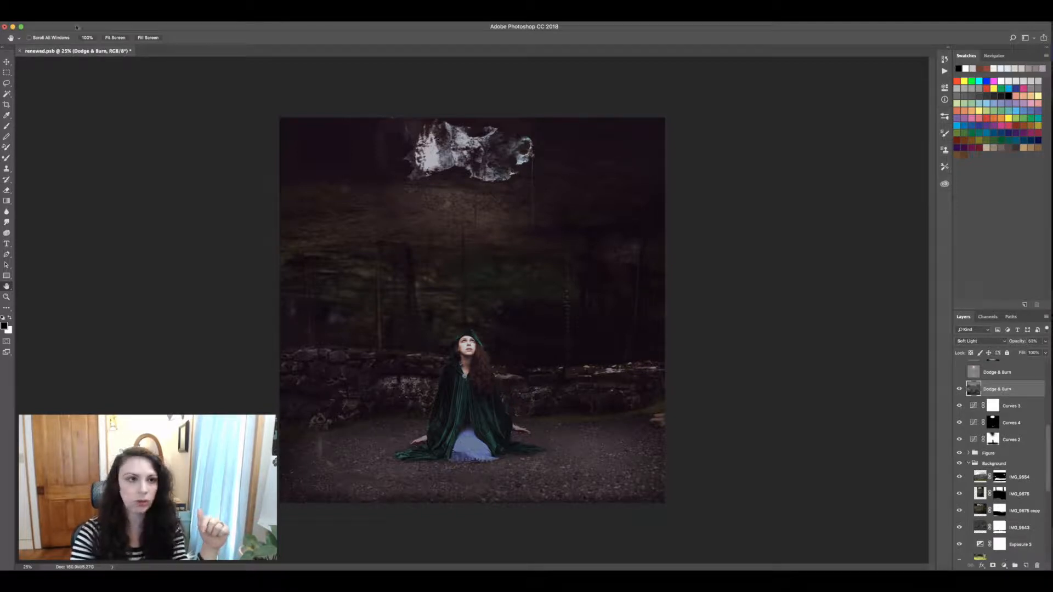
left_click(135, 16)
mouse_move(164, 26)
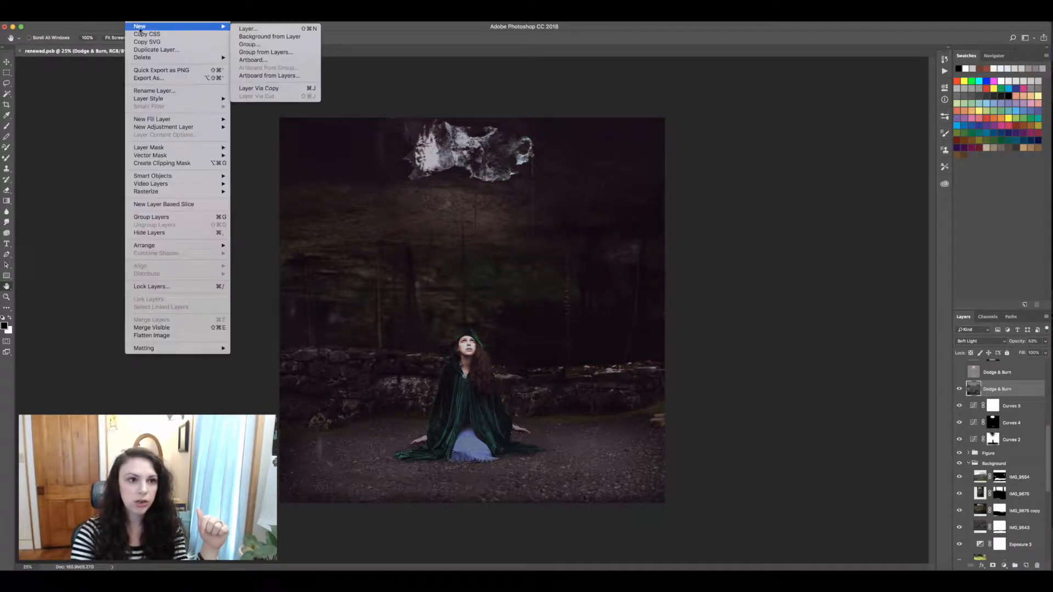
left_click(307, 29)
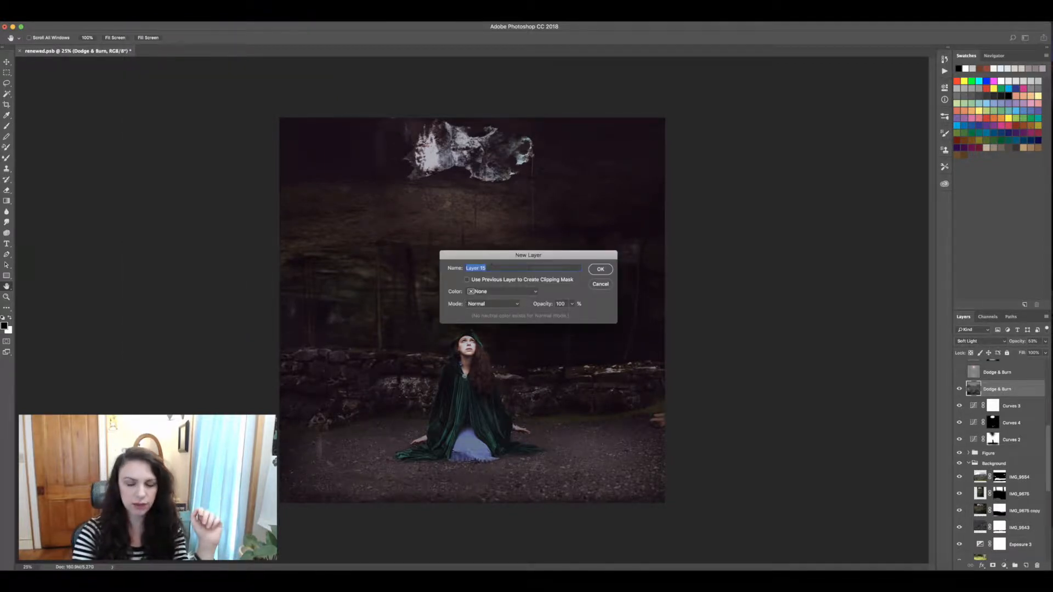
left_click(505, 306)
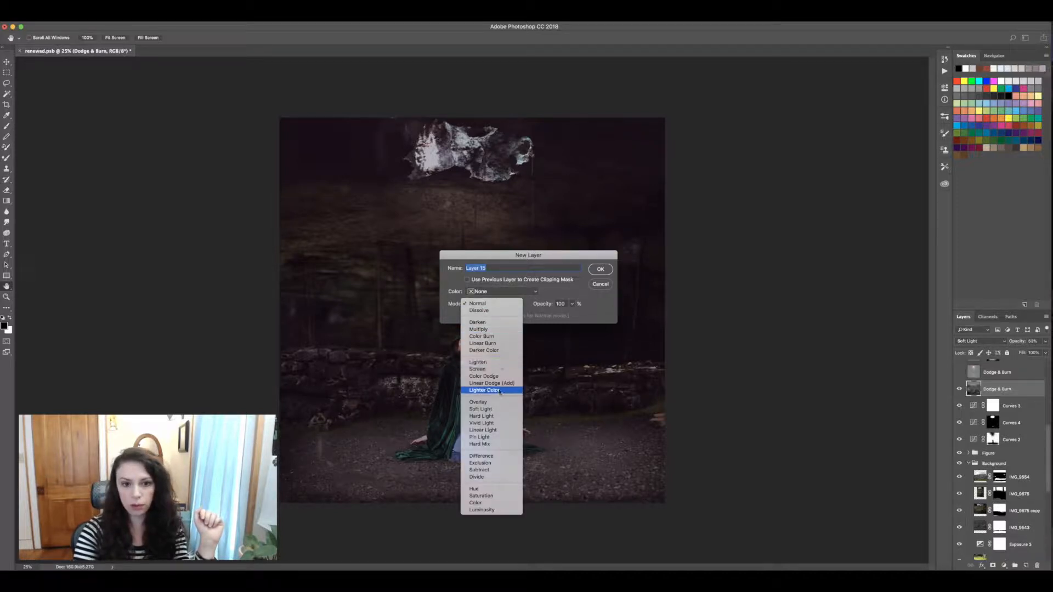
left_click(494, 408)
left_click(466, 316)
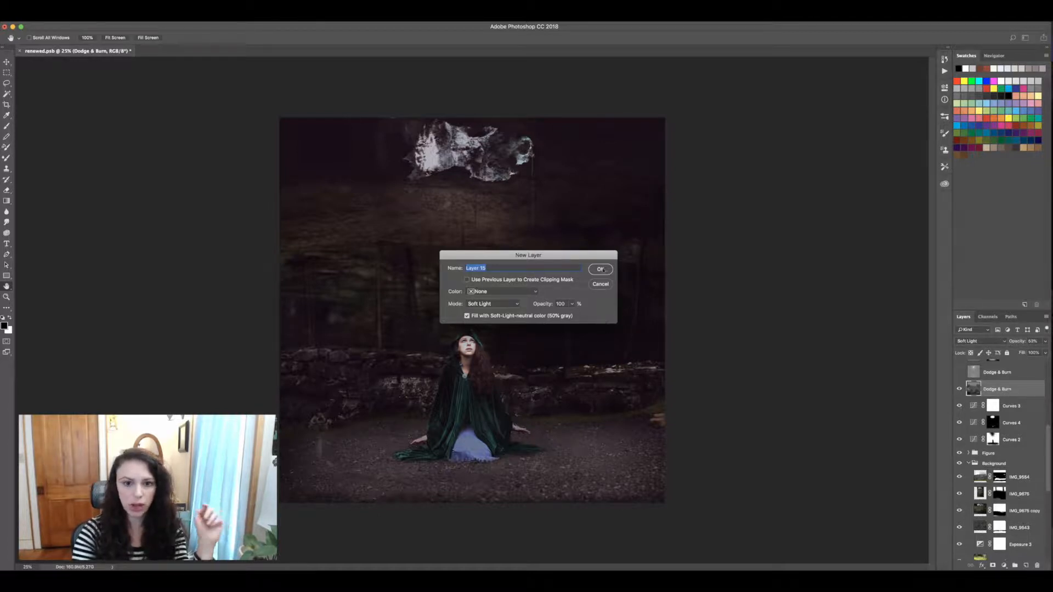
key("Return")
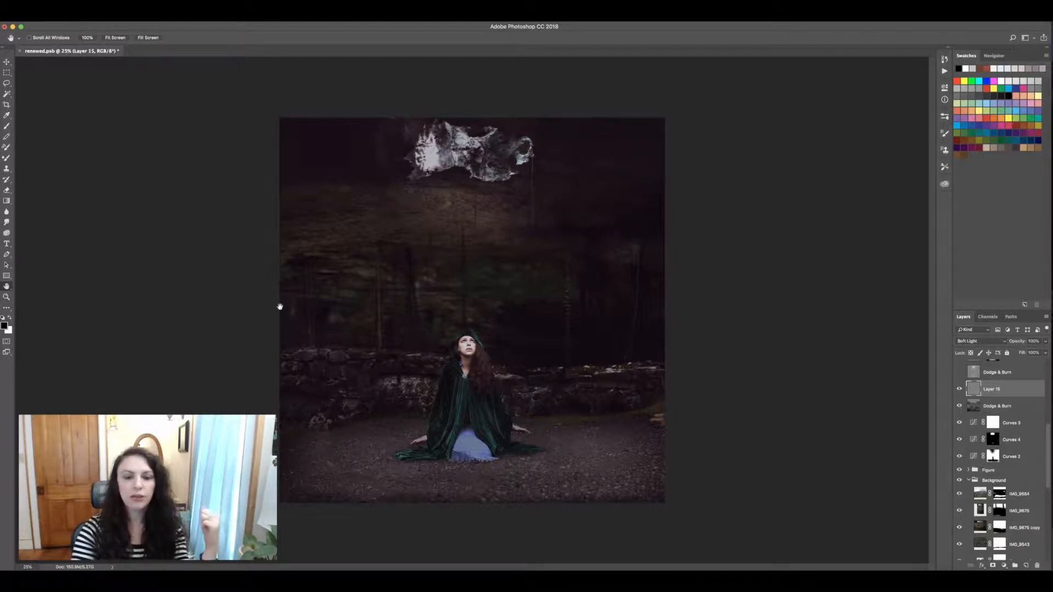
Step: Select the IMG_9675 copy layer and find the Dodge and Burn tools among the additional tools
left_click(981, 531)
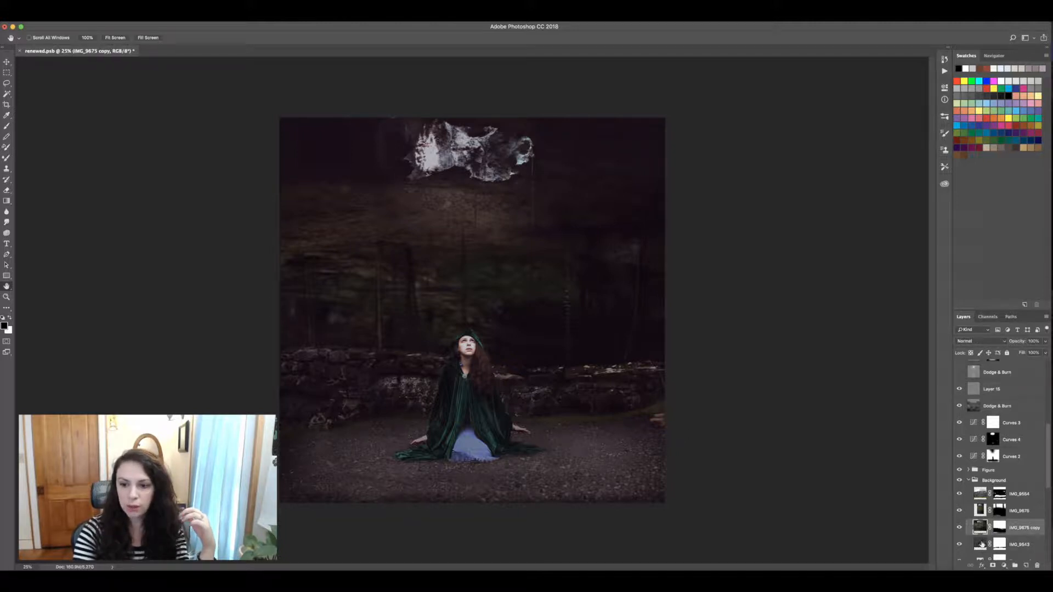
left_click(981, 541)
left_click(980, 528)
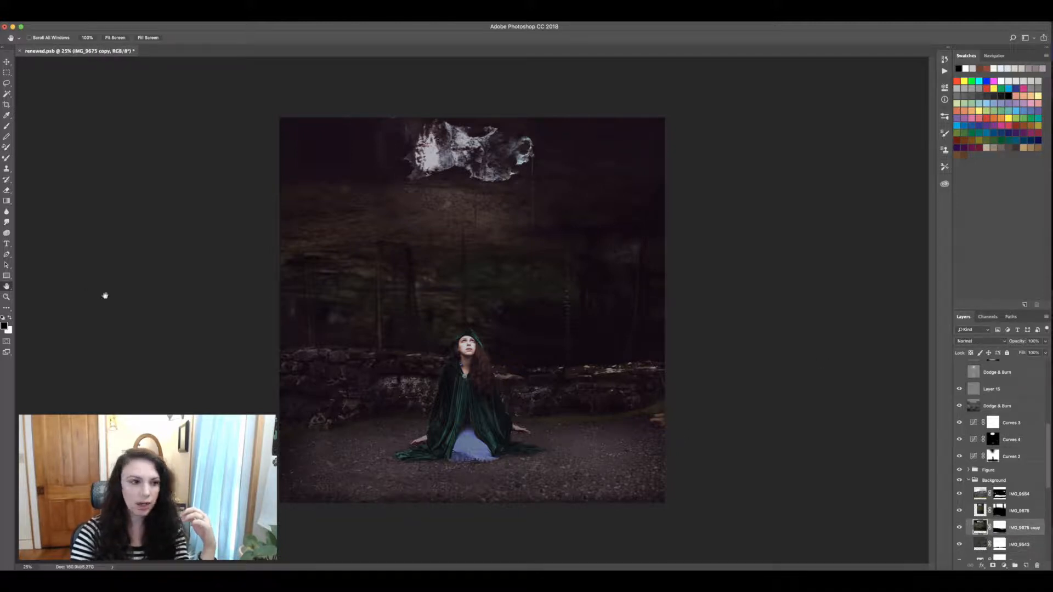
left_click(7, 222)
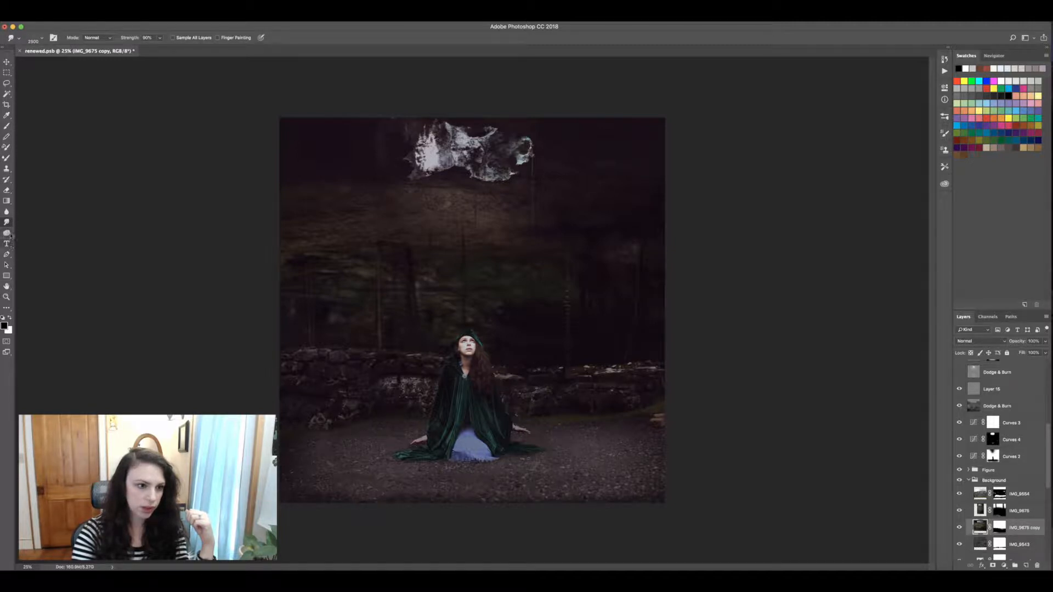
left_click(8, 286)
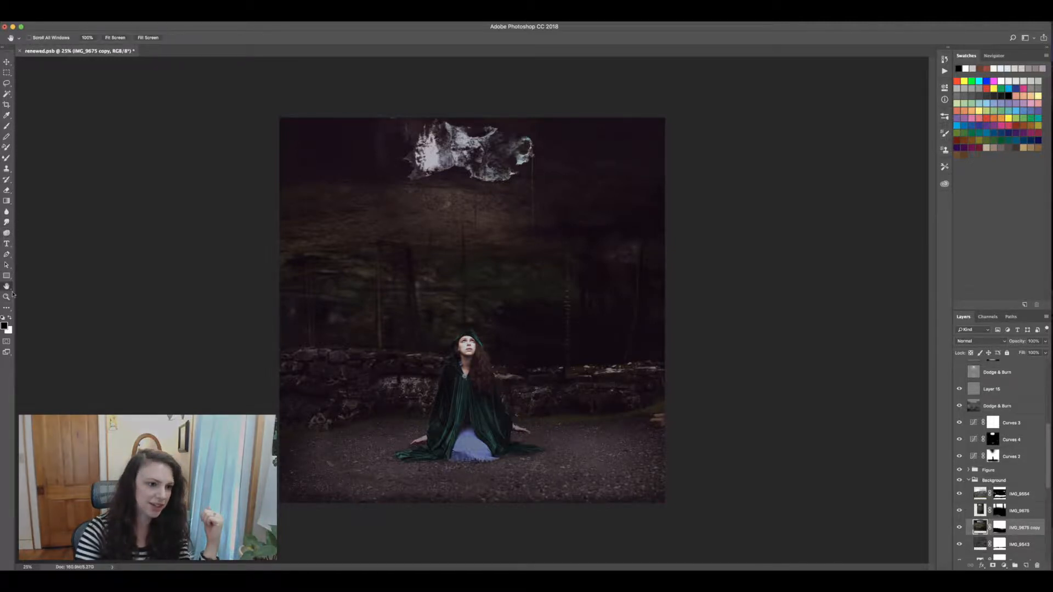
left_click(6, 308)
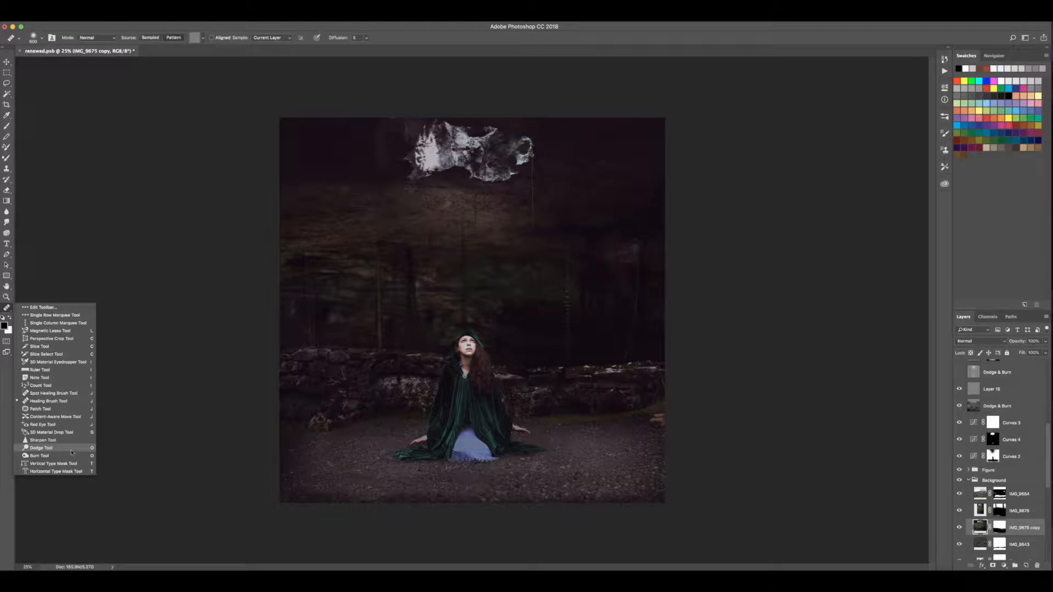
Step: Show the document's history, enlarge the list to review it from the first state, and close it
left_click(944, 59)
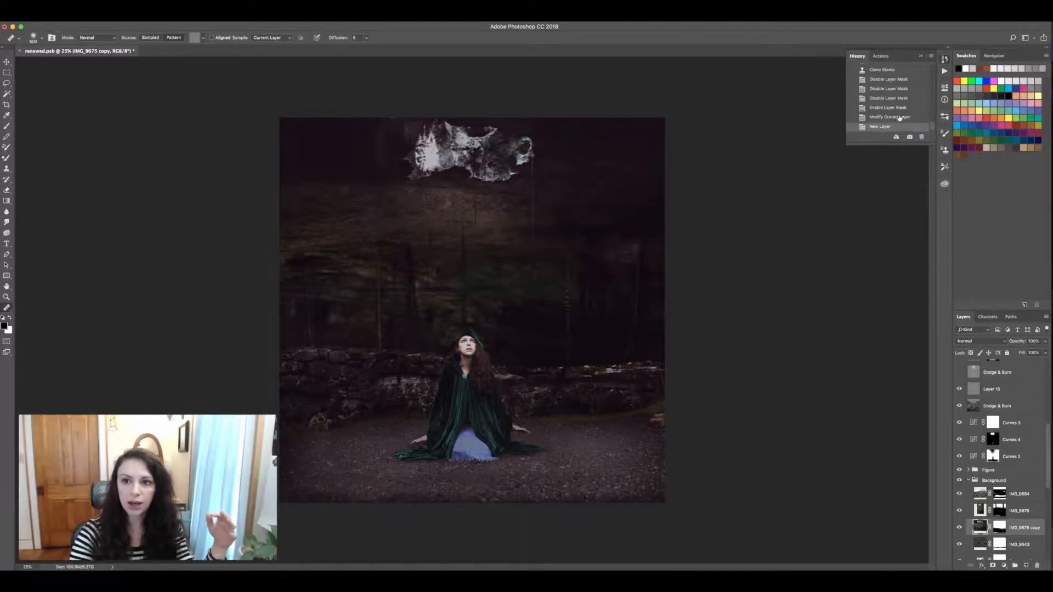
left_click_drag(886, 144, 884, 438)
left_click_drag(935, 369, 935, 175)
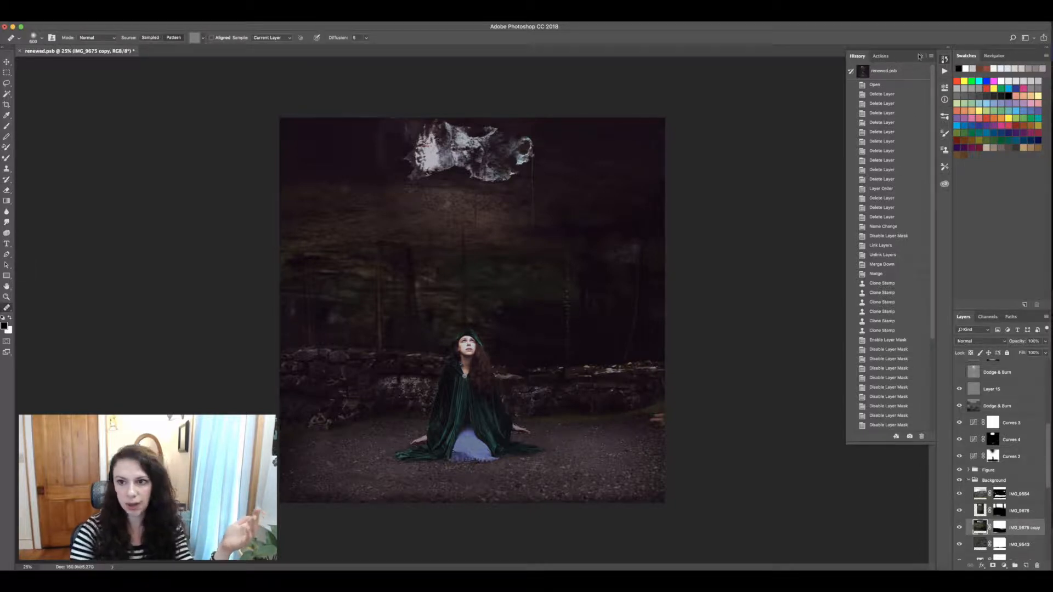
left_click(919, 56)
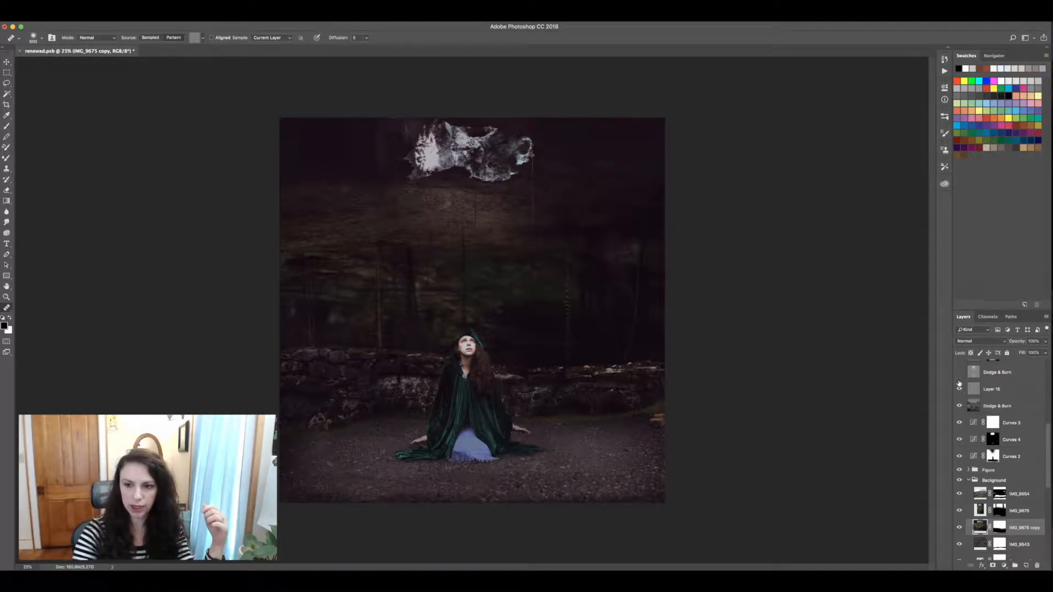
Step: Compare the image with and without the lower Dodge & Burn layer, leave it visible, and select it
left_click(959, 405)
left_click(959, 405)
left_click(959, 407)
left_click(959, 407)
left_click(971, 411)
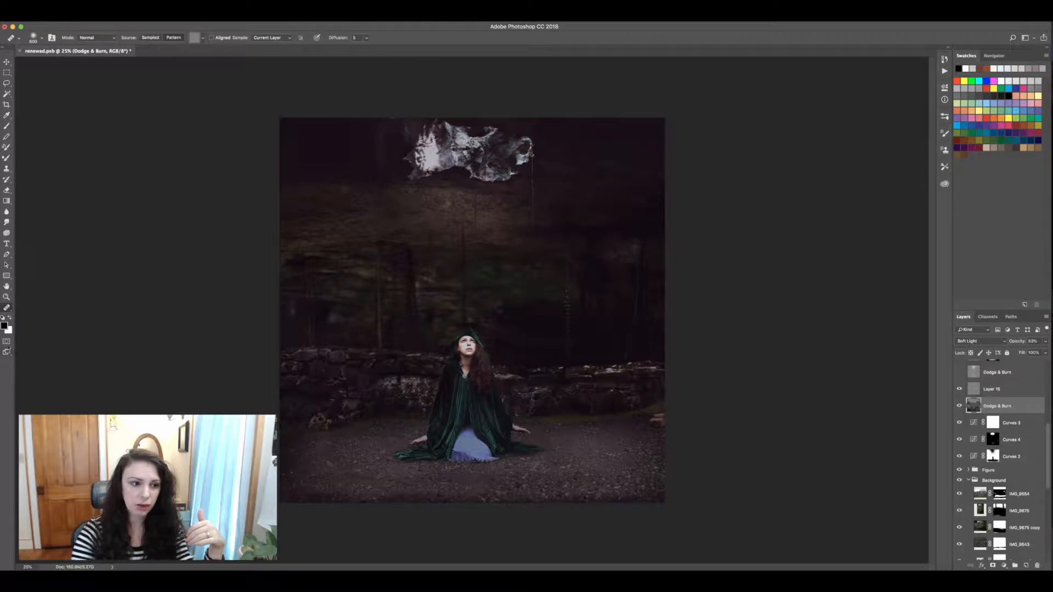
Step: Try a neutral mid gray, #777777, as the background color and close the color picker
left_click(7, 329)
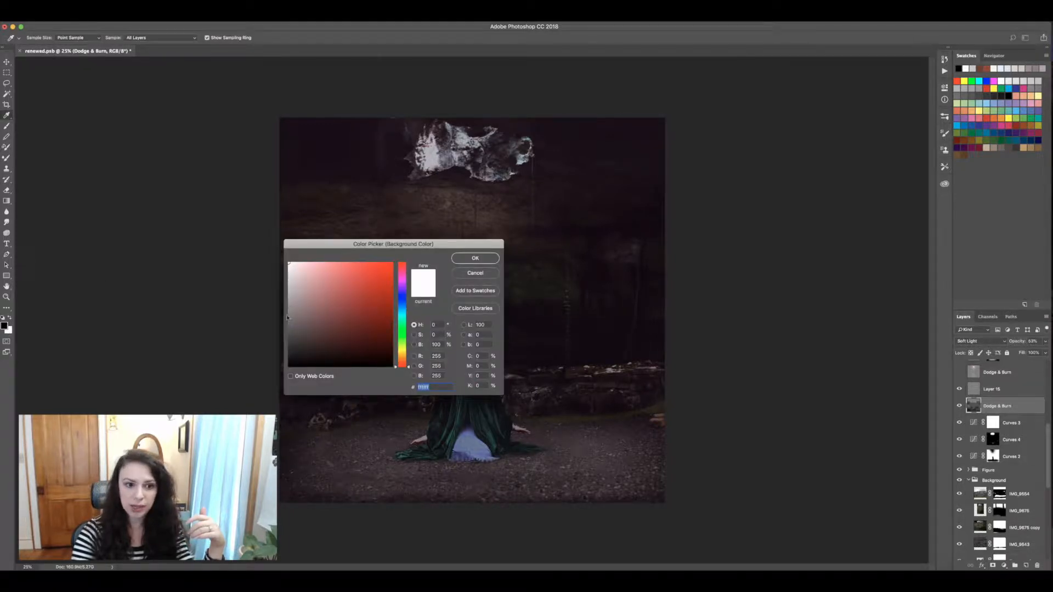
left_click(288, 317)
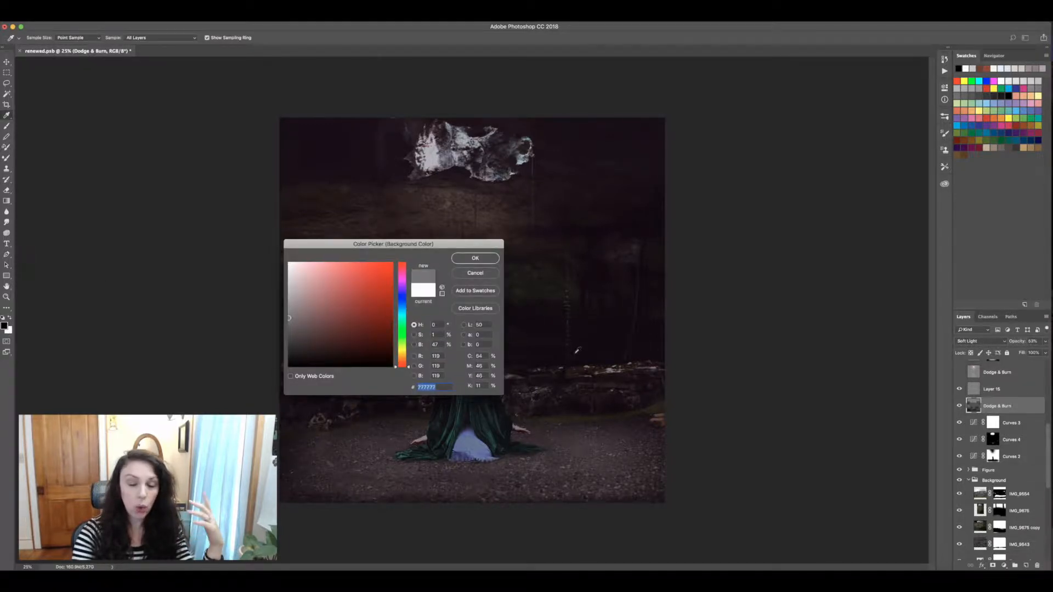
left_click(482, 262)
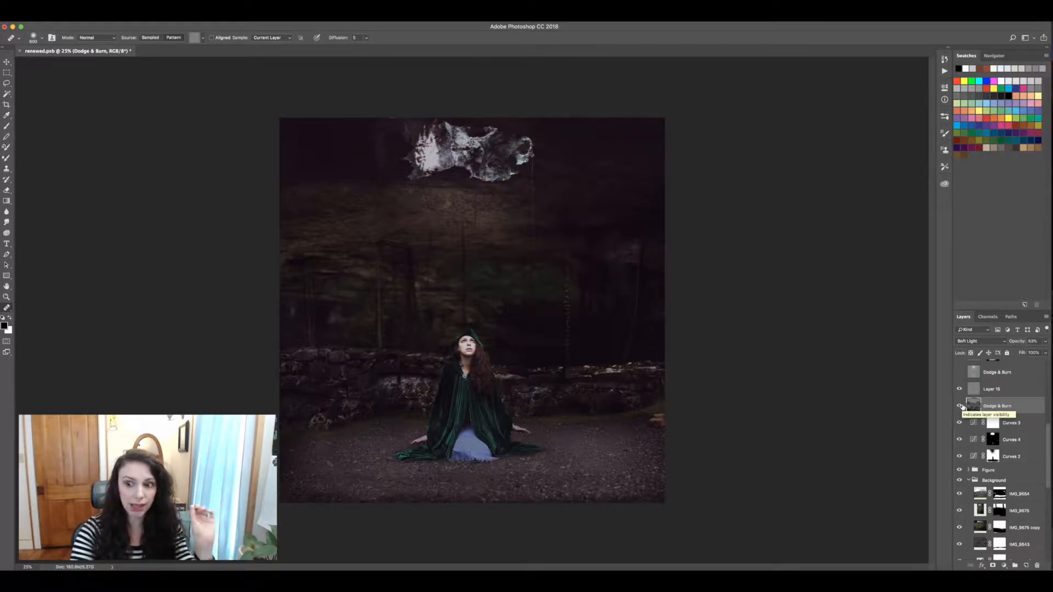
Step: Paint a black test squiggle over the forest on Layer 15 with the Brush at 100% opacity and undo it
left_click(996, 388)
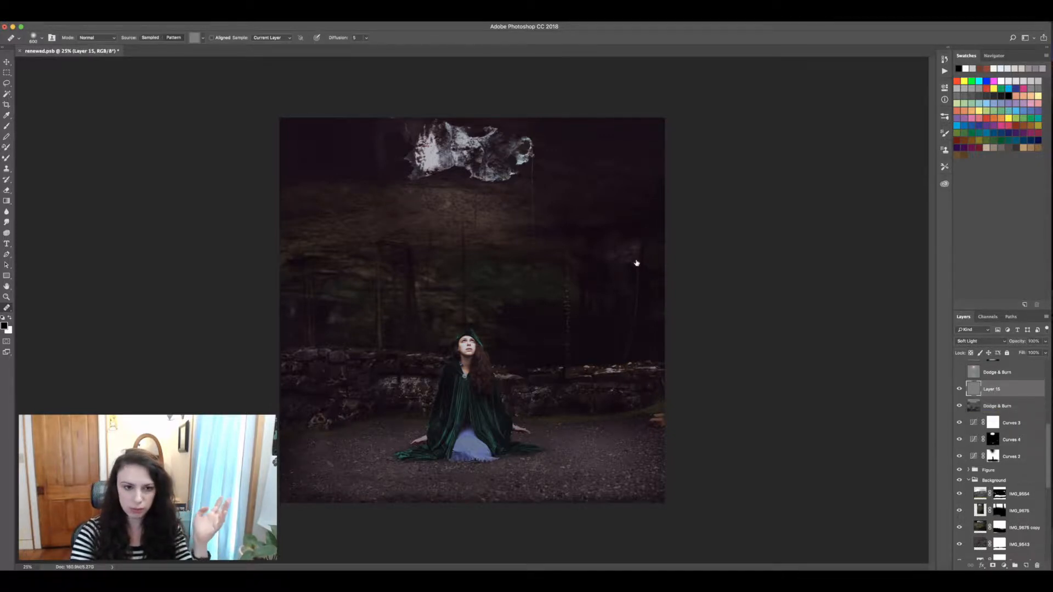
key("b")
left_click(170, 39)
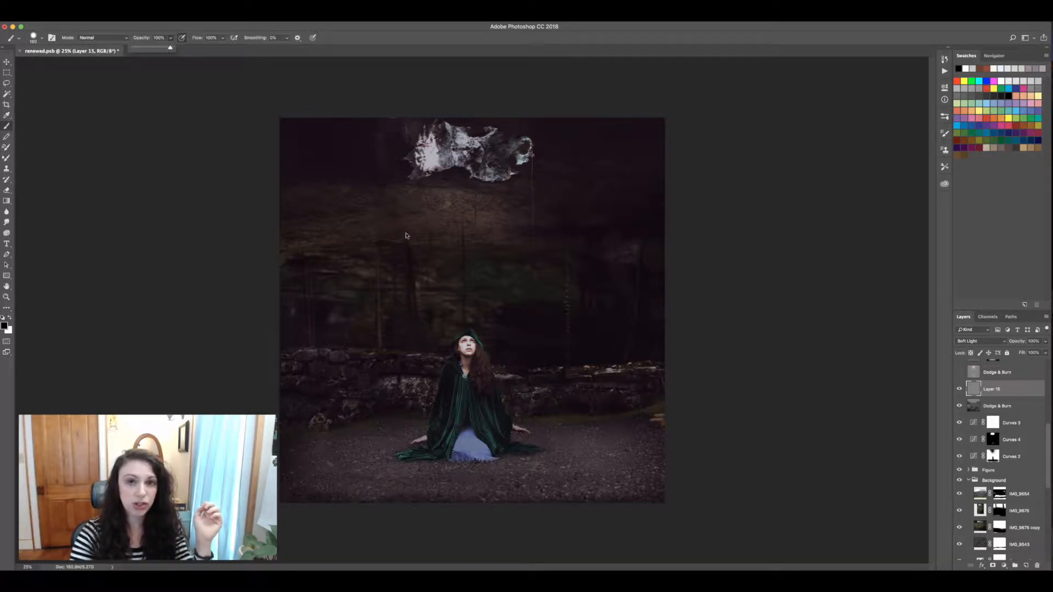
left_click(404, 234)
mouse_move(400, 236)
left_mouse_down()
mouse_move(453, 237)
mouse_move(512, 211)
mouse_move(541, 237)
left_mouse_up()
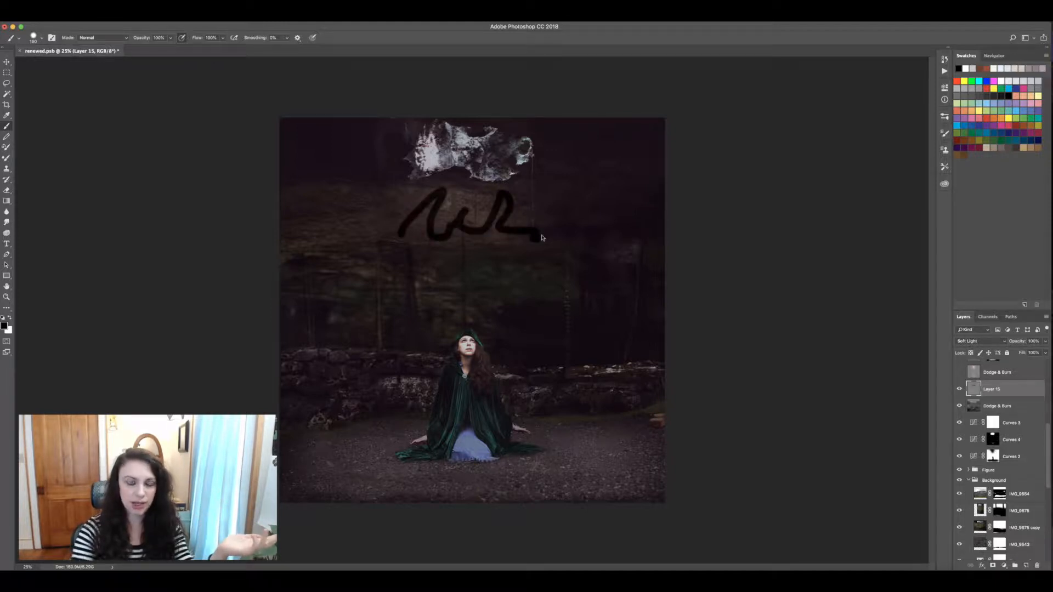
key("super+z")
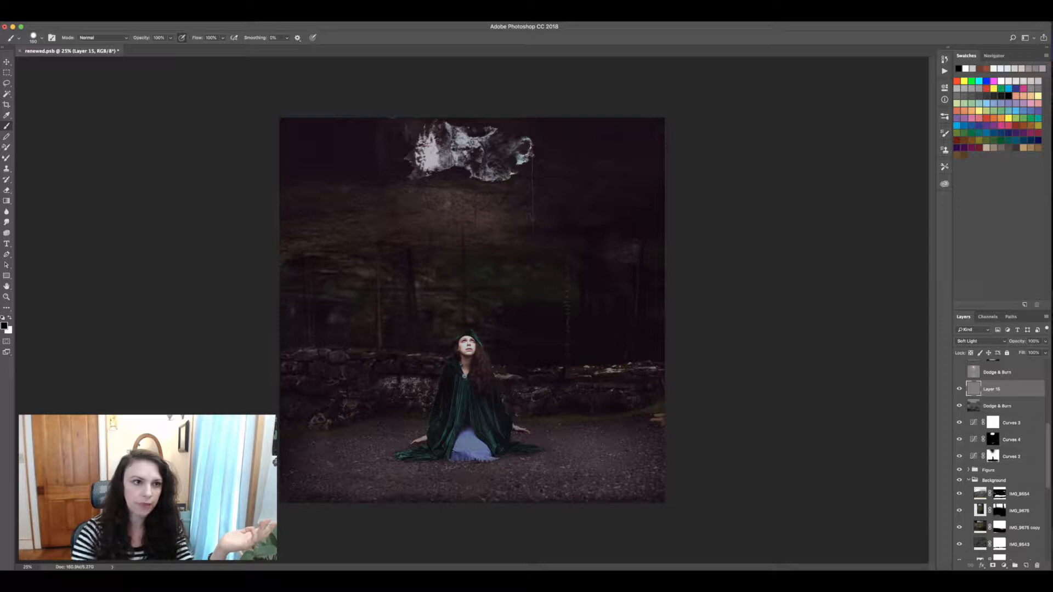
Step: Set the brush opacity to 16% and paint faintly in black on Layer 15 beneath the bright opening
left_click(170, 38)
left_click_drag(174, 49, 139, 48)
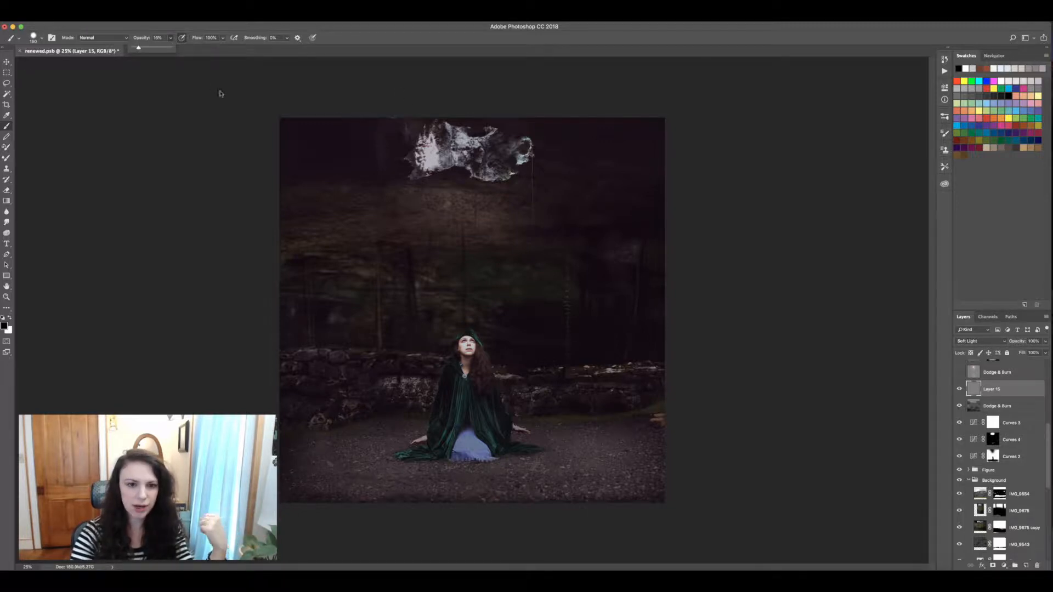
left_click(460, 198)
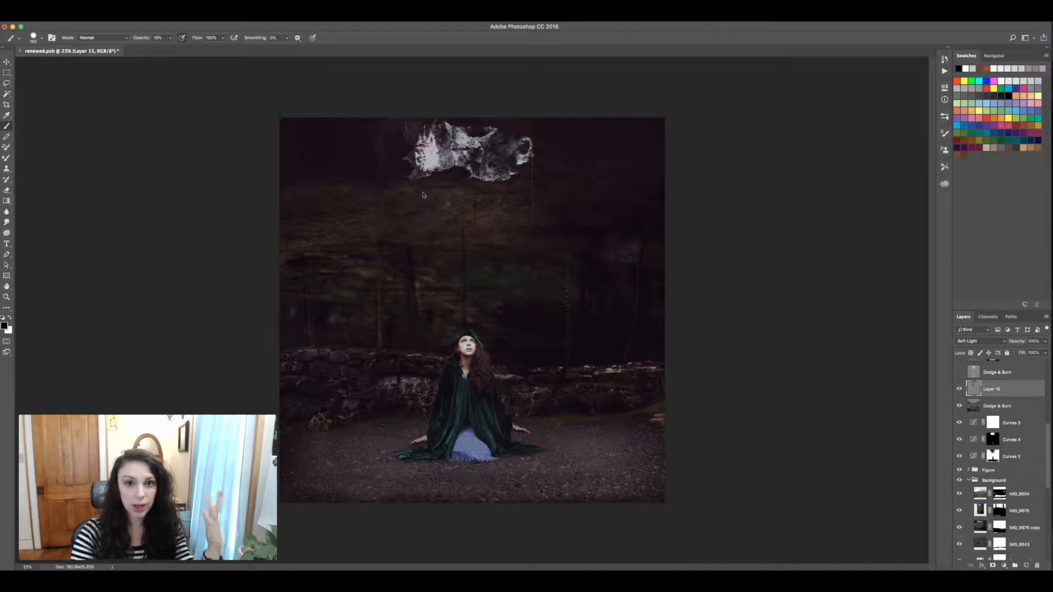
Step: Remove Layer 15 from the stack and compare the image with and without the lower Dodge & Burn layer, leaving it visible
key("super+e")
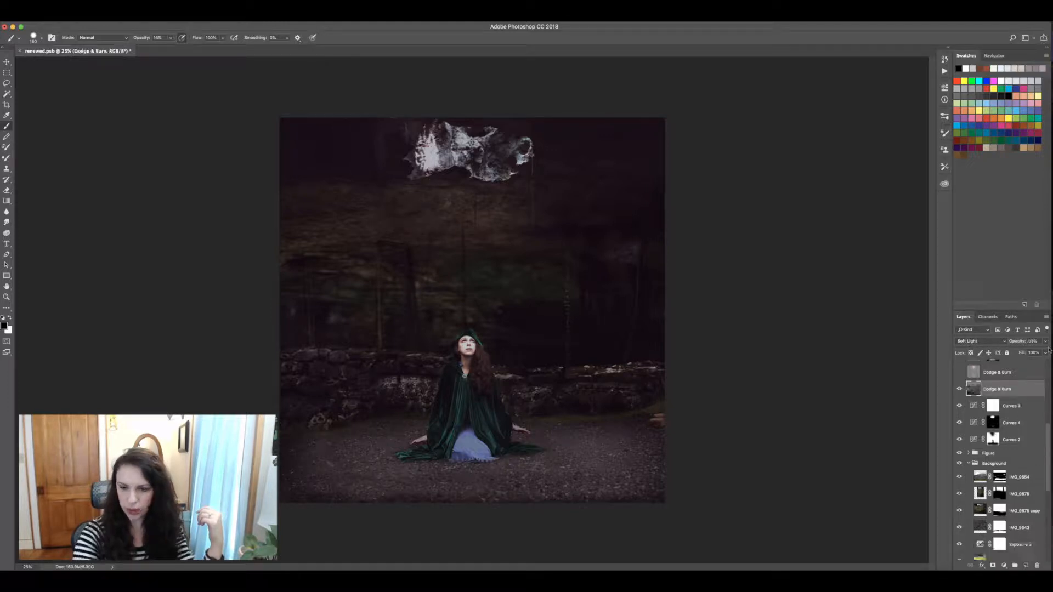
left_click(959, 390)
left_click(958, 391)
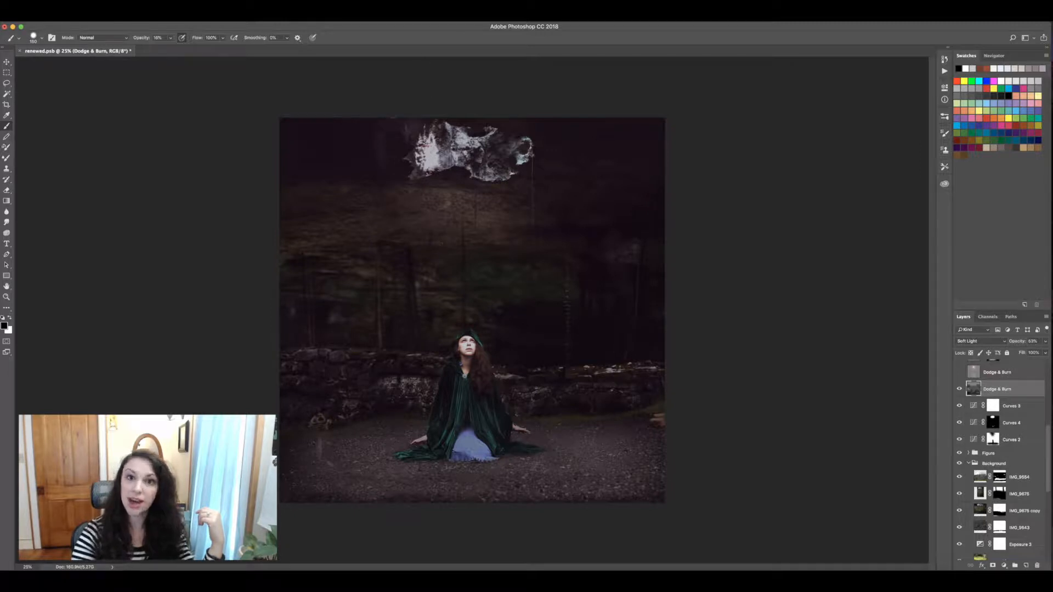
Step: Show the next Dodge & Burn layer up, compare the image with and without it, leave it visible, and select it
scroll(1031, 447, "up", 4)
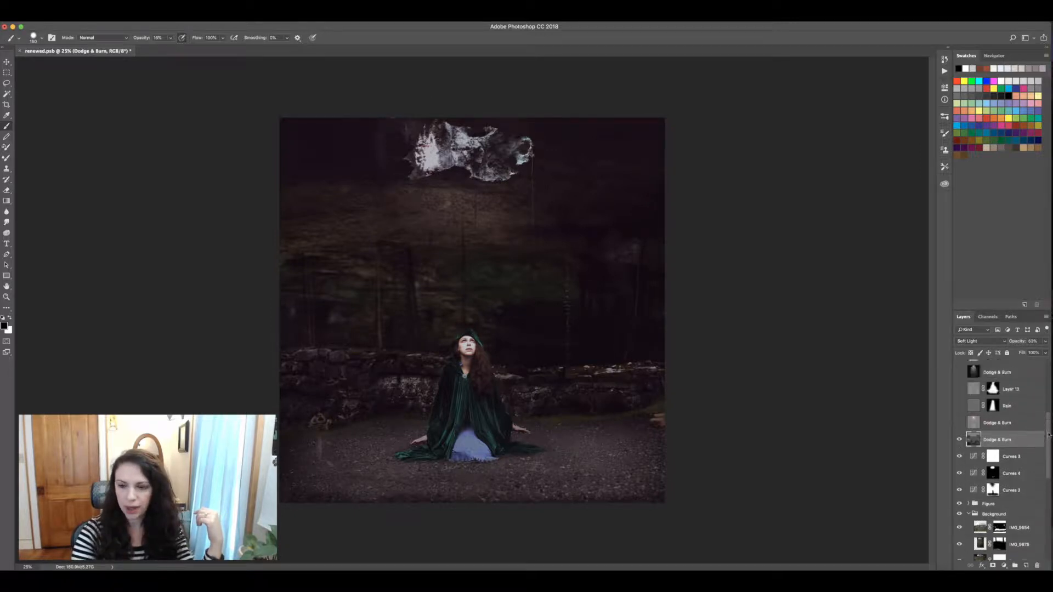
left_click(958, 440)
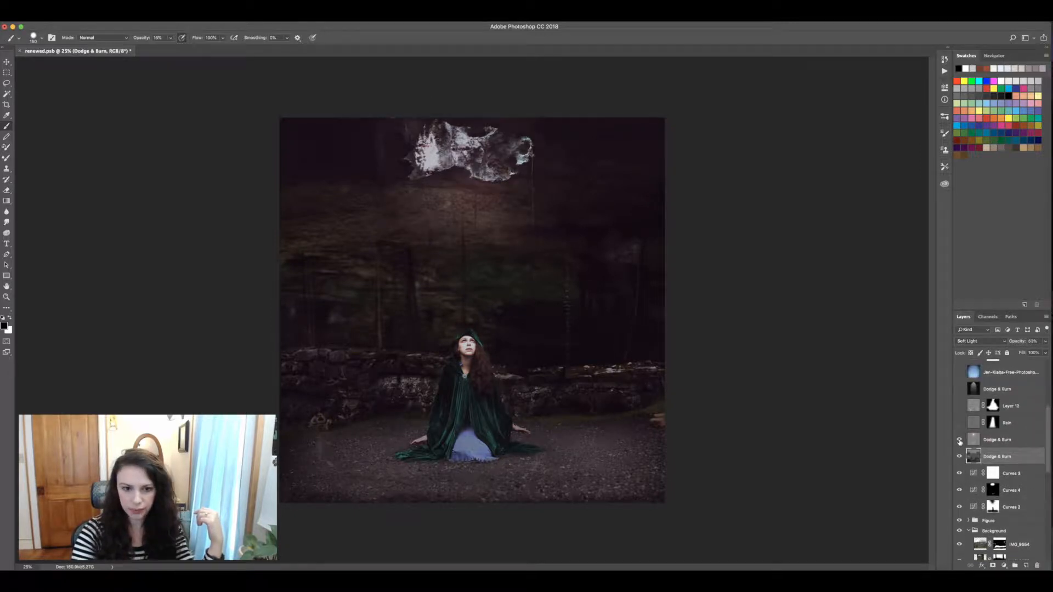
left_click(959, 442)
left_click(959, 441)
left_click(966, 442)
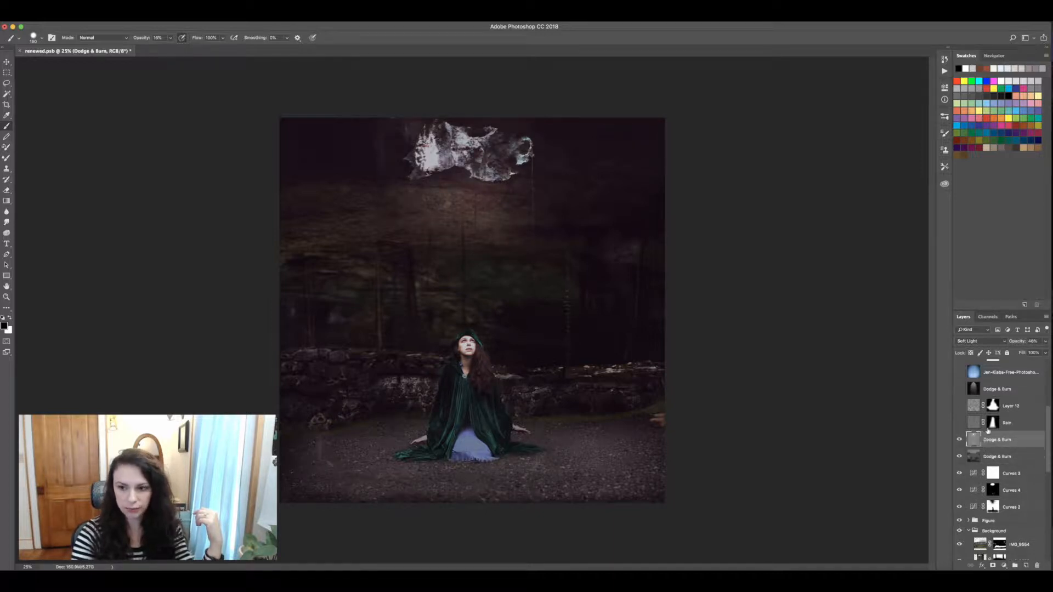
Step: Run the saved Dodge & Burn action to add a new gray Soft Light layer and close the actions list
left_click(944, 70)
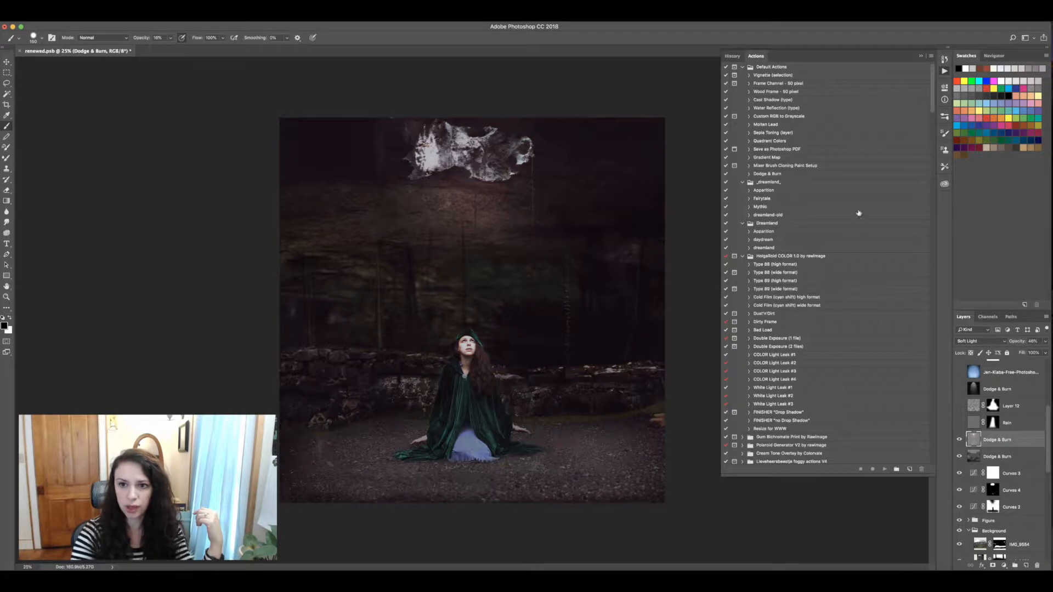
left_click(810, 174)
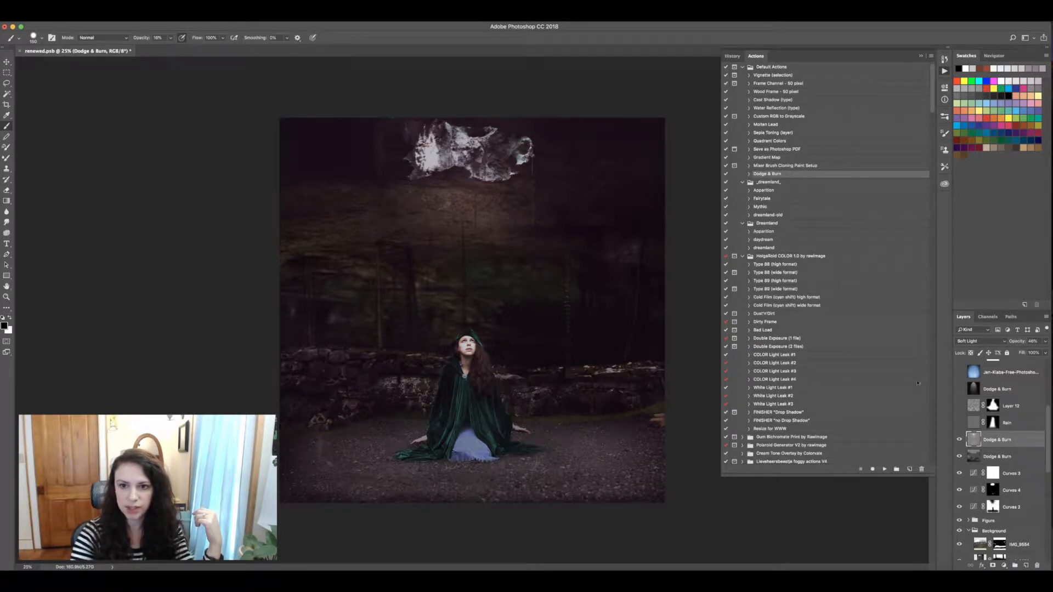
left_click(884, 470)
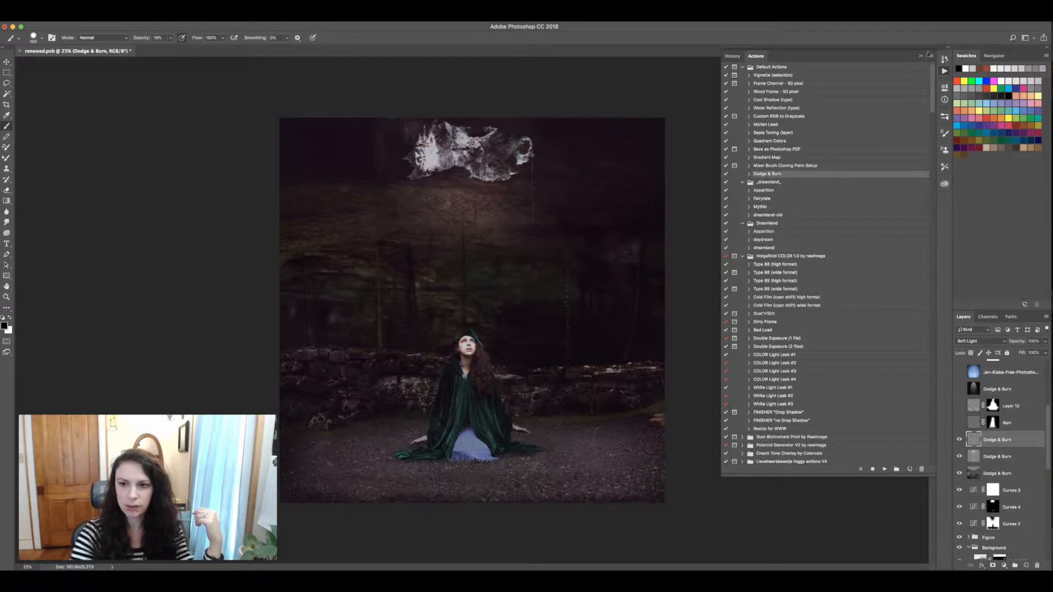
left_click(926, 55)
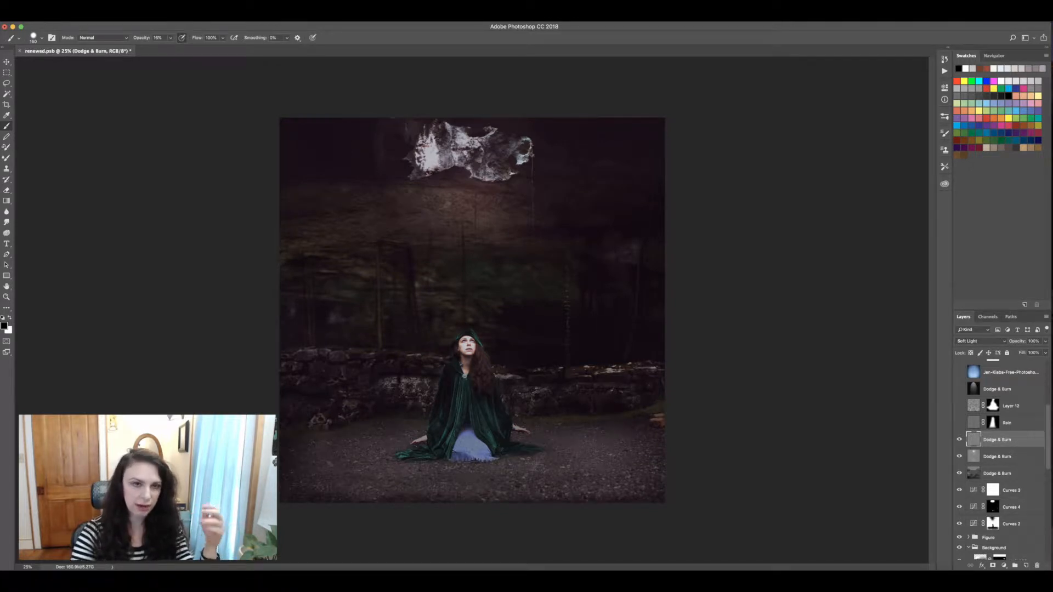
Step: Find the Noise filters available for the new gray Dodge & Burn layer
left_click(202, 21)
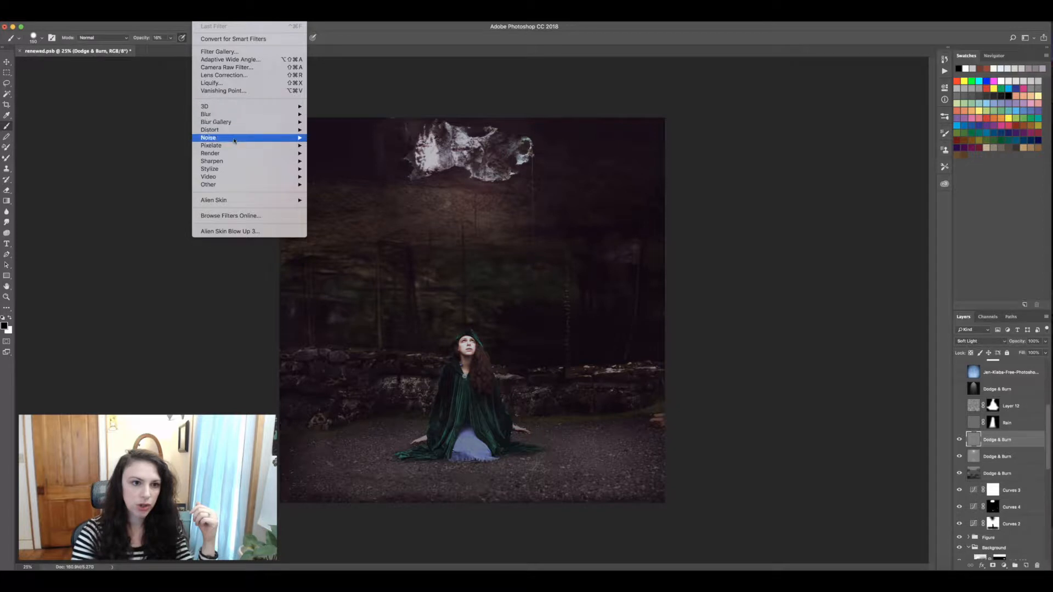
Step: Try the Lighting Effects render filter with a Point light on the selected gray Dodge & Burn layer
mouse_move(233, 141)
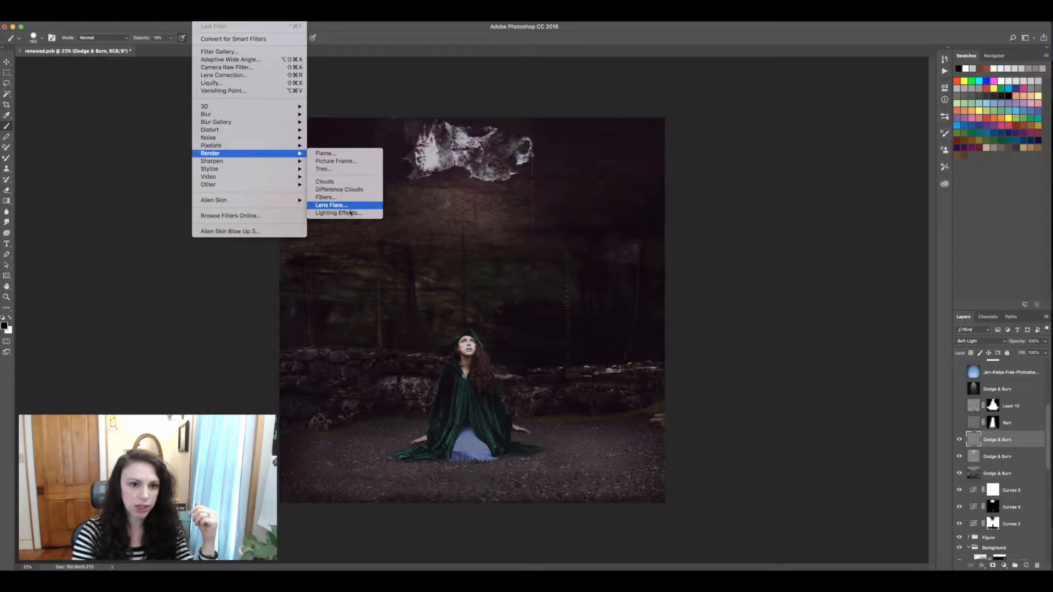
left_click(345, 213)
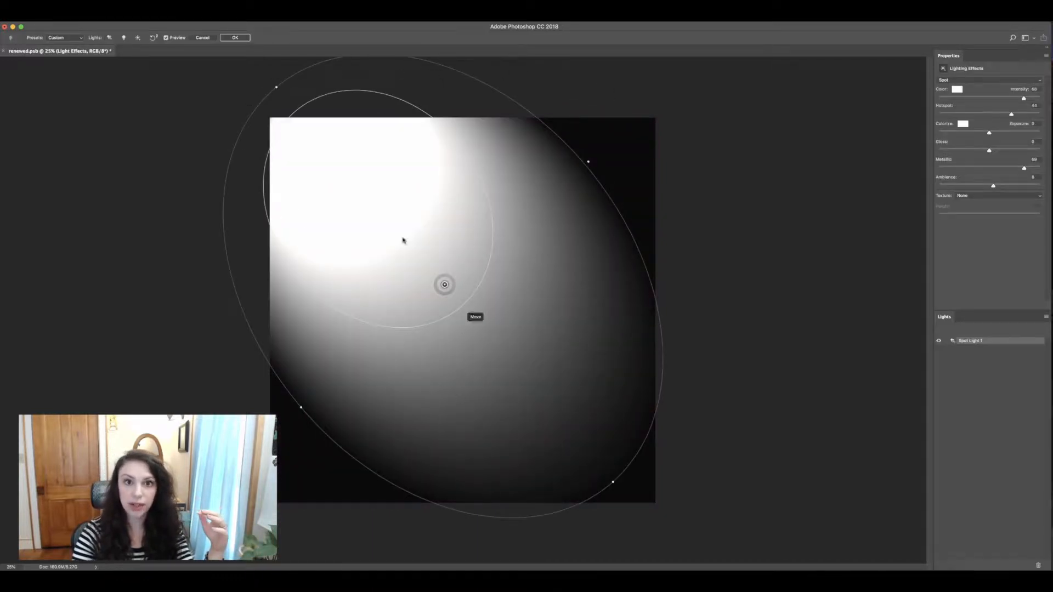
left_click(83, 39)
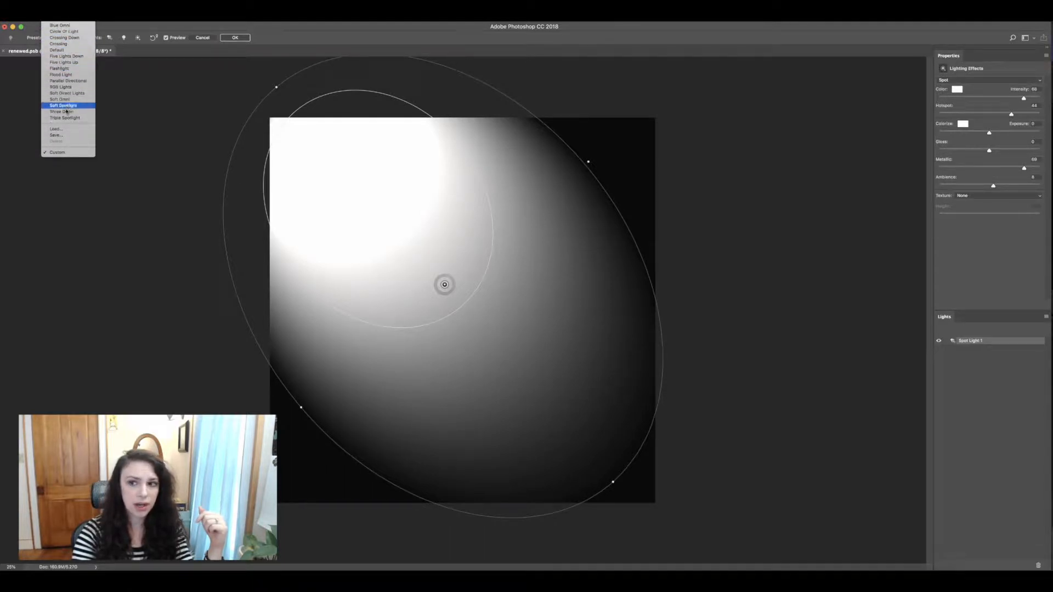
left_click(1006, 88)
left_click(1007, 81)
left_click(1005, 86)
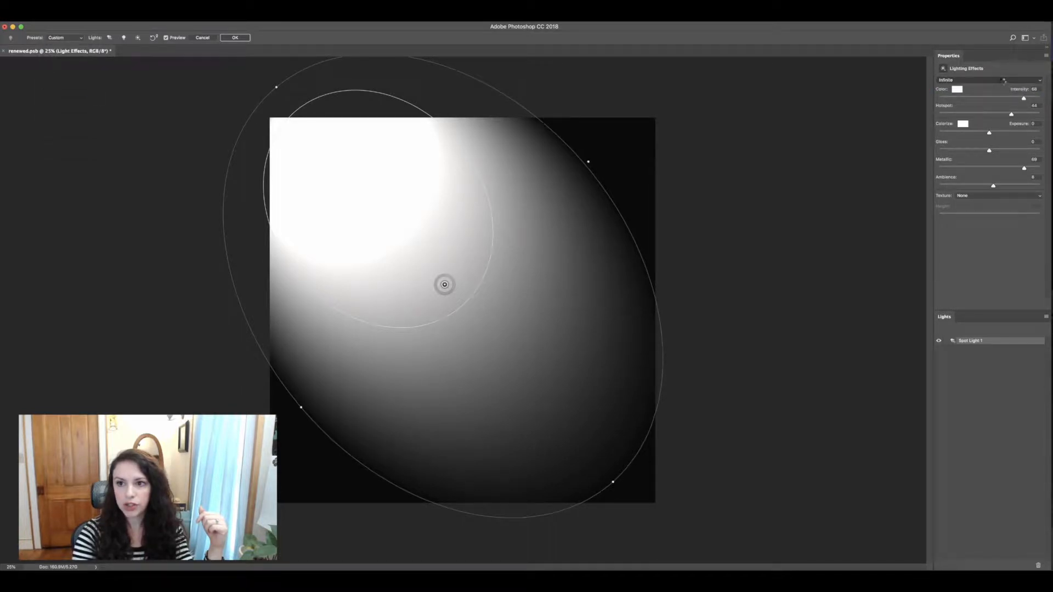
left_click(987, 82)
left_click(986, 85)
left_click(986, 81)
left_click(986, 84)
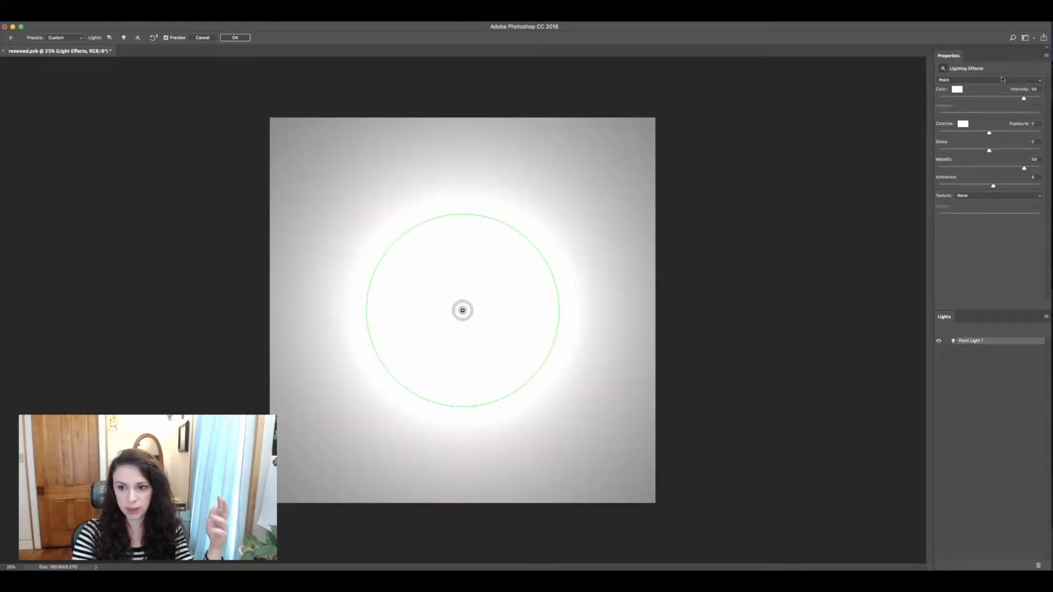
Step: Preview the RGB Lights preset and cancel the Lighting Effects filter
left_click(71, 38)
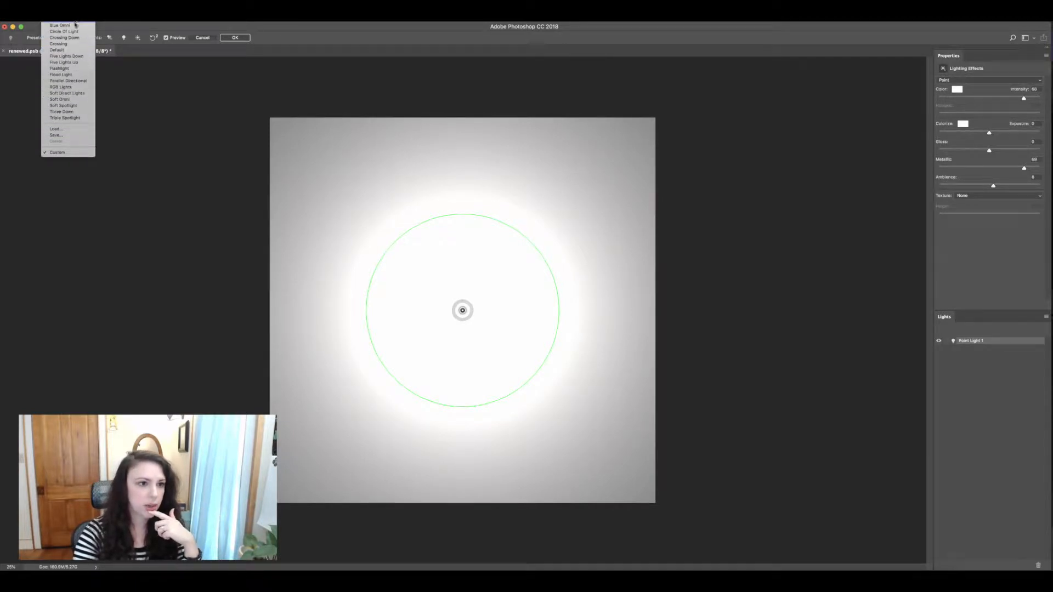
left_click(69, 88)
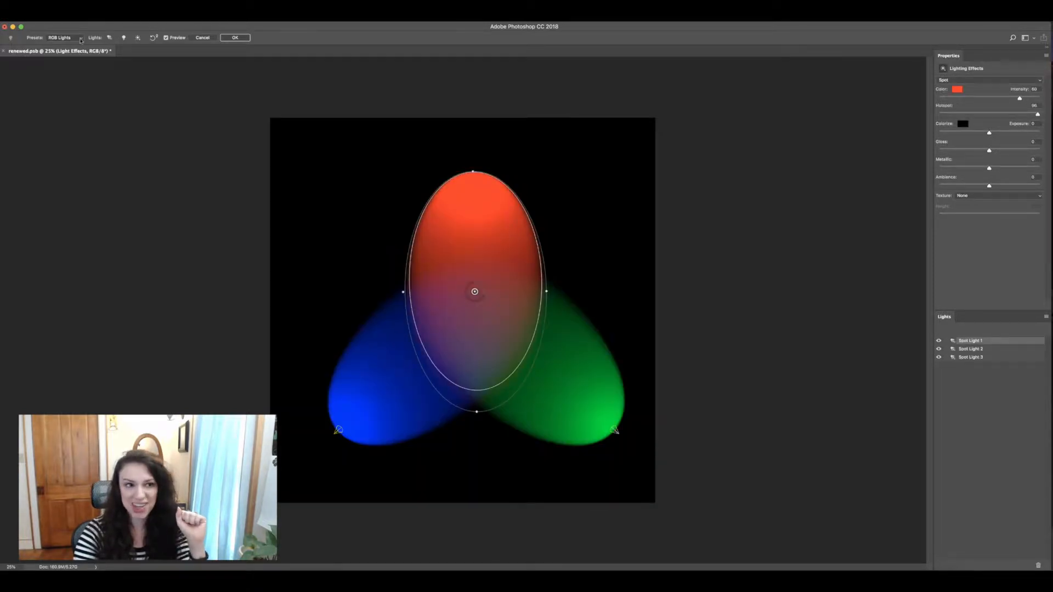
left_click(80, 39)
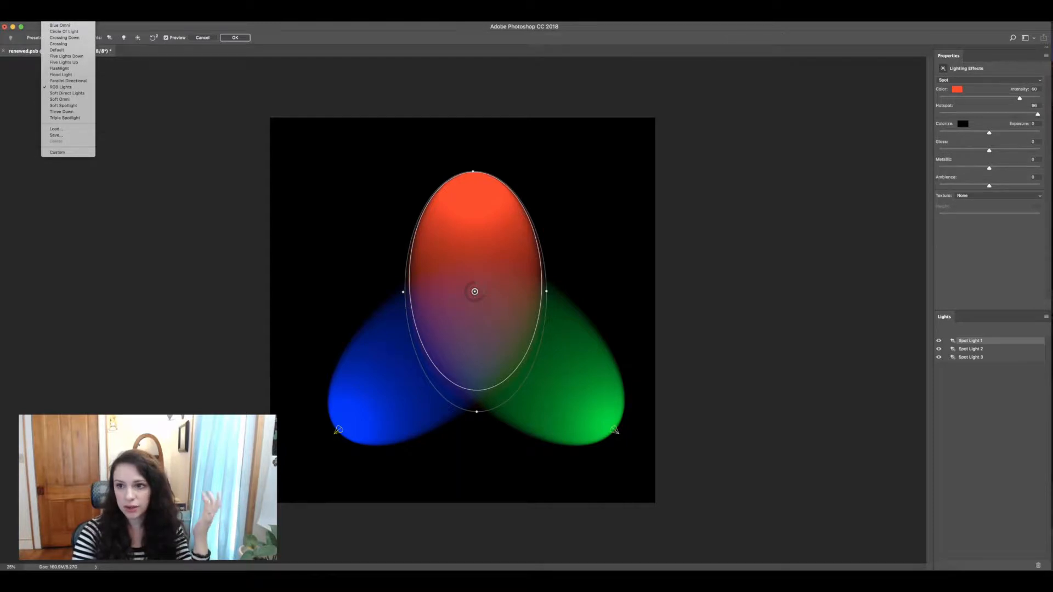
left_click(203, 40)
left_click(206, 39)
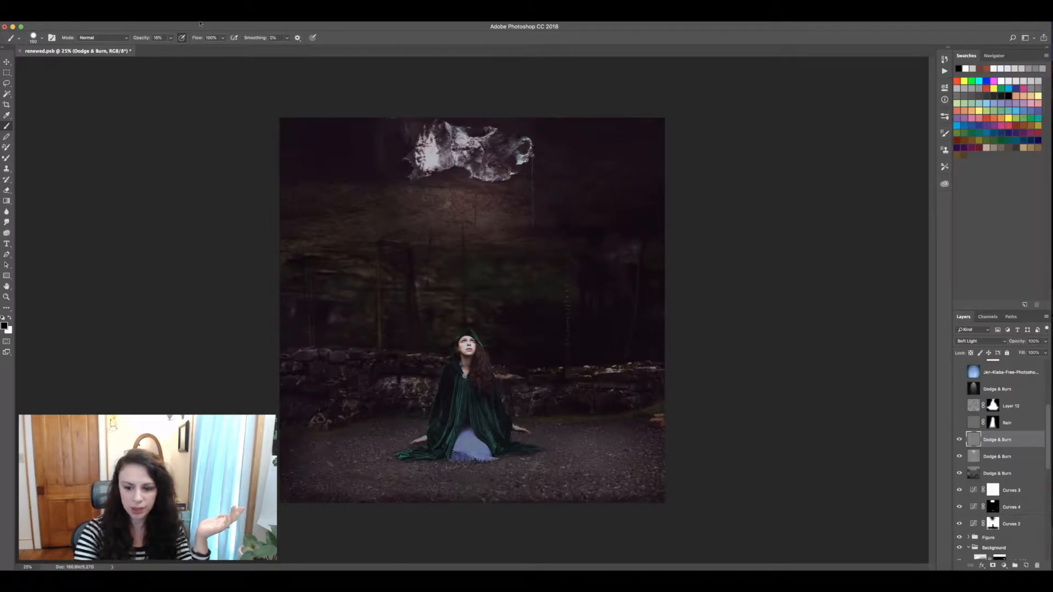
Step: Delete the selected blank Dodge & Burn layer and compare the image with the layer below it hidden and shown
key("Delete")
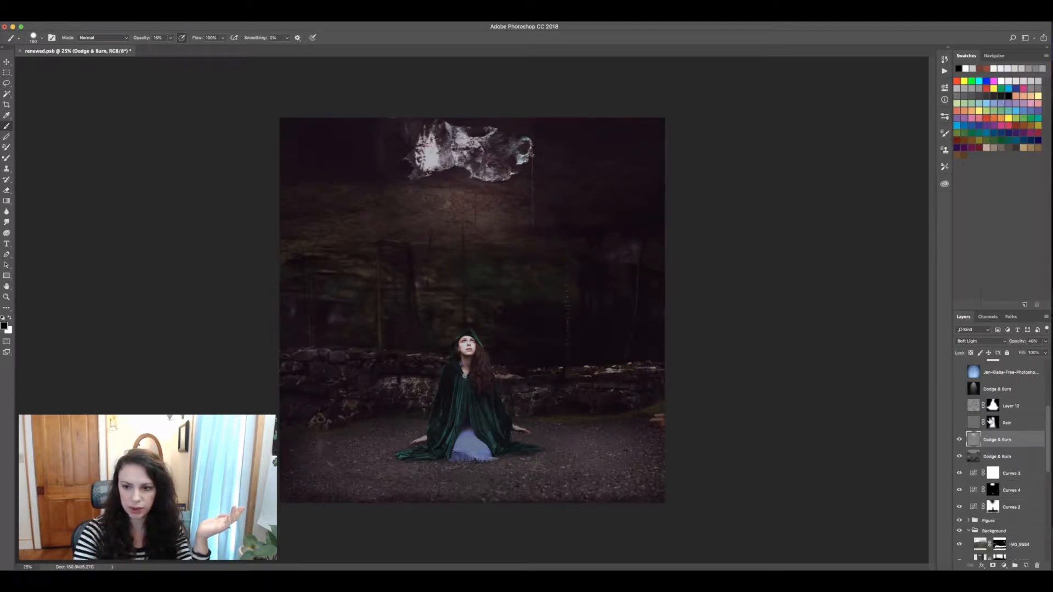
left_click(959, 441)
left_click(959, 441)
left_click(959, 440)
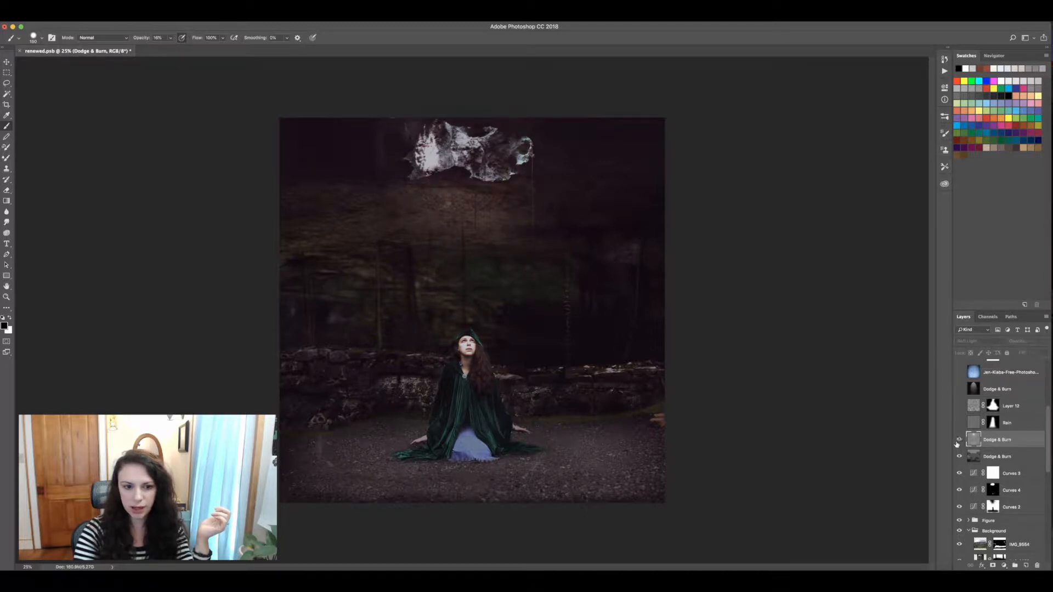
left_click(959, 440)
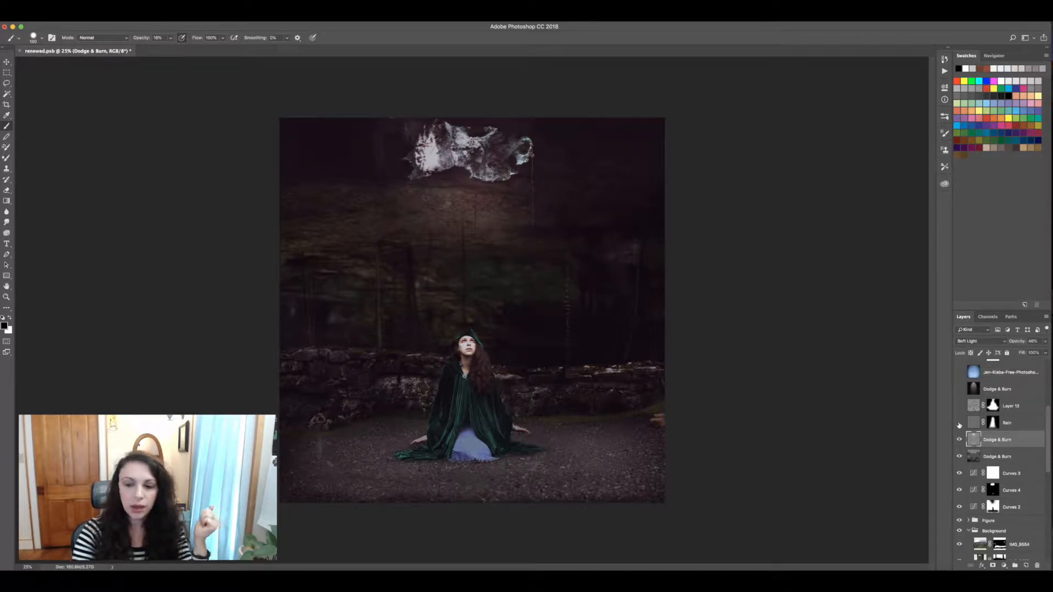
Step: Show the Rain layer and inspect its light beam up close between the figure and the cave opening
left_click(959, 422)
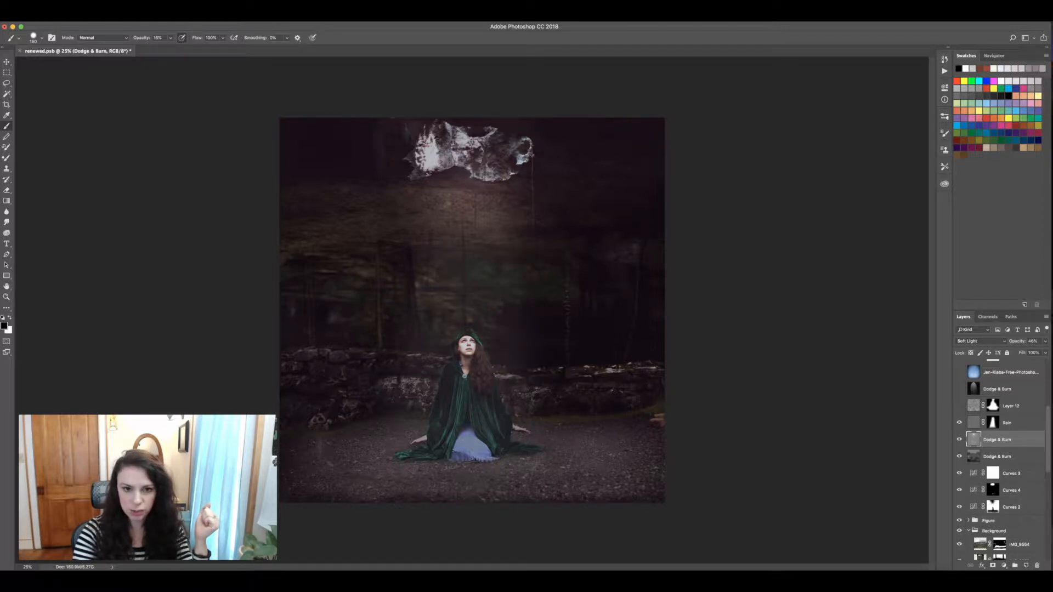
key("super+plus")
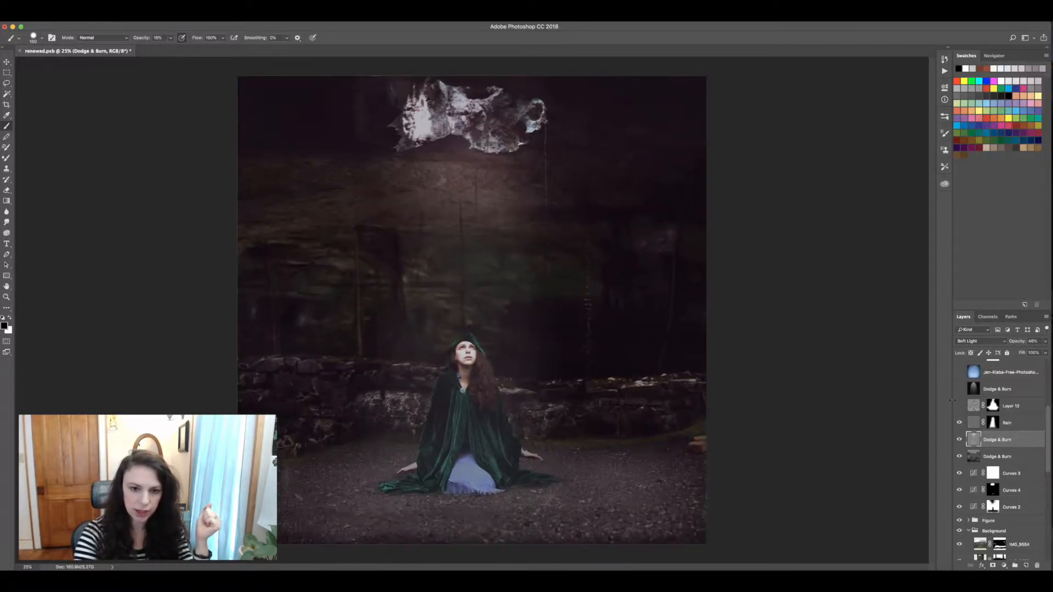
key("super+plus")
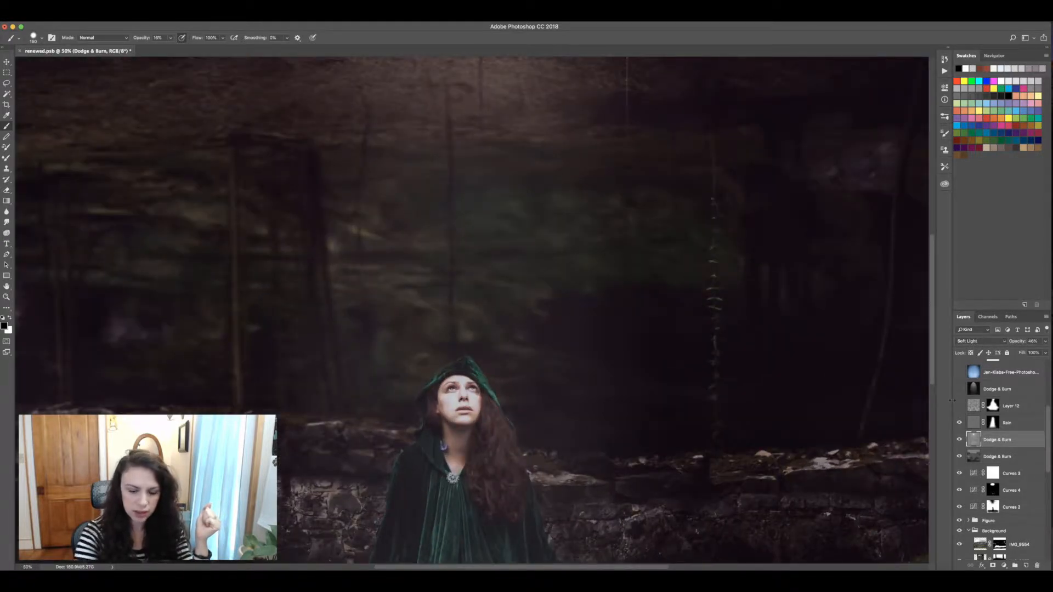
key("super+plus")
key("space")
left_click_drag(505, 203, 500, 505)
left_click_drag(490, 283, 486, 486)
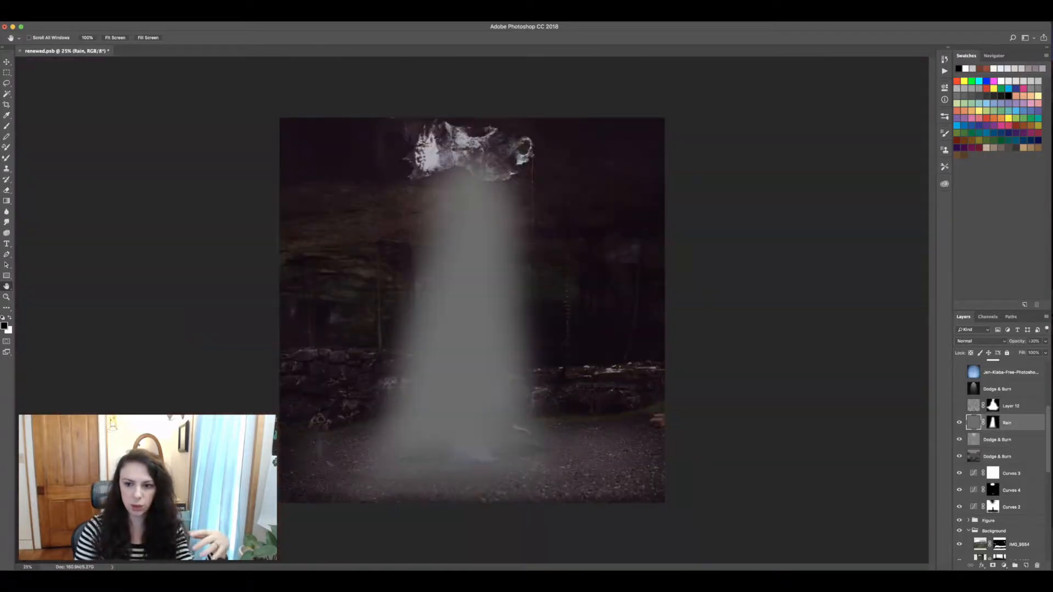
Step: Try the Lighten blend mode on the Rain layer
left_click(991, 423)
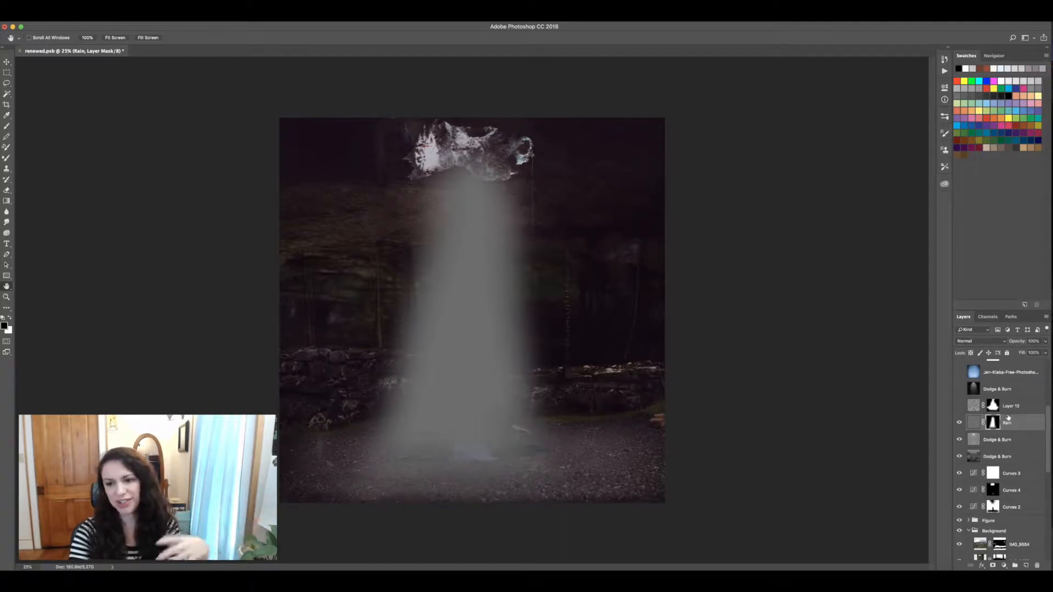
left_click(981, 341)
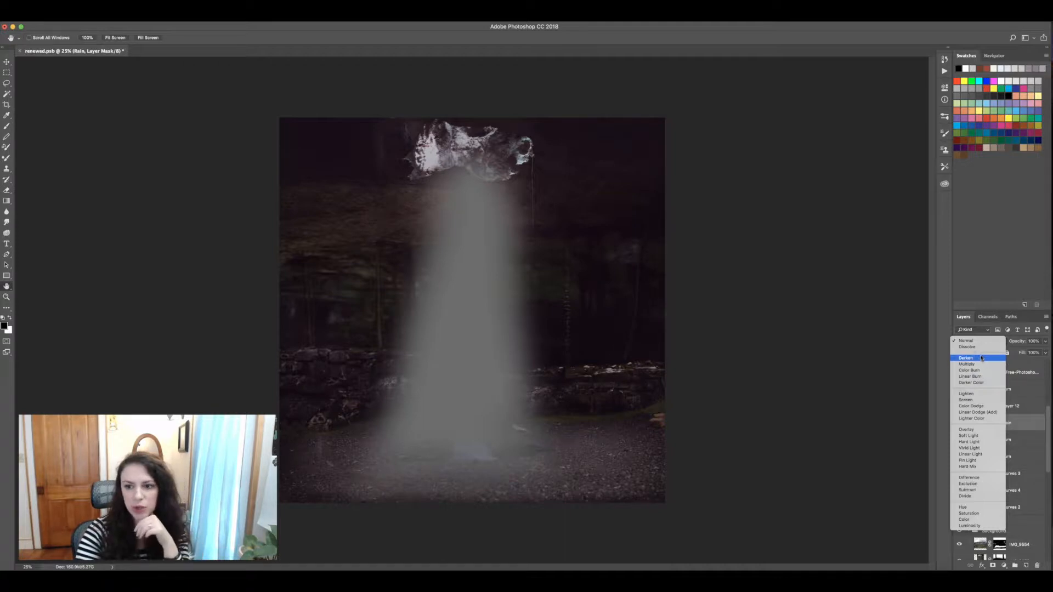
left_click(966, 394)
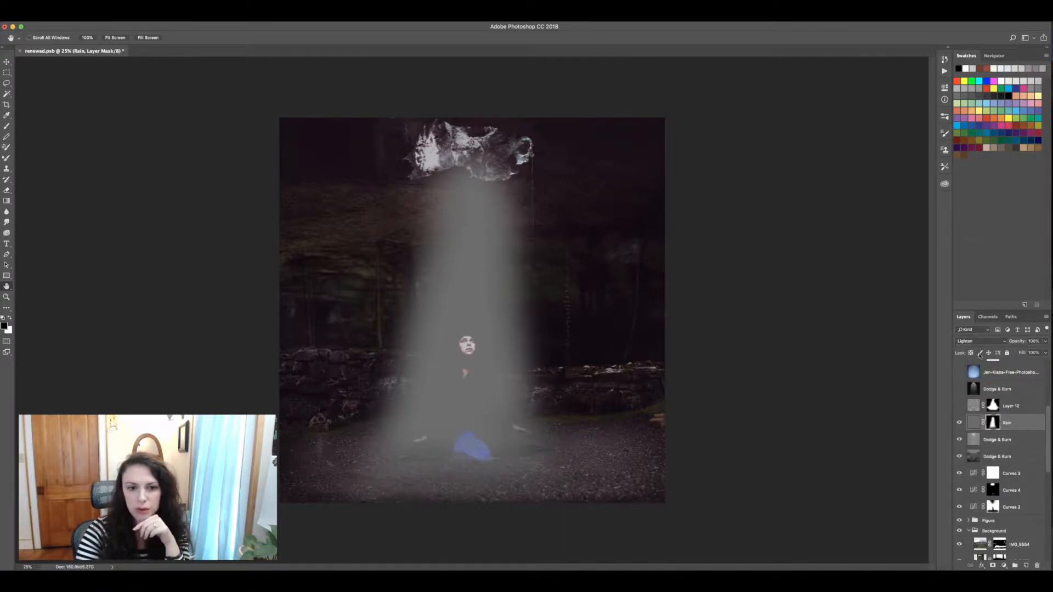
Step: Try the Soft Light blend mode on the Rain layer and compare the image with the layer hidden and shown
left_click(979, 342)
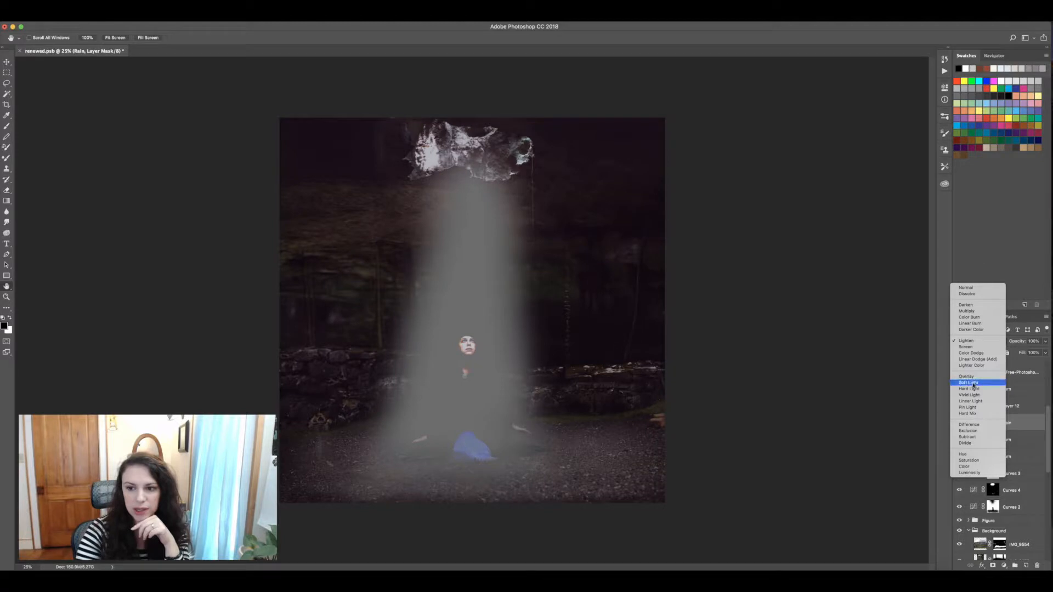
left_click(973, 382)
left_click(959, 423)
left_click(959, 423)
left_click(959, 425)
left_click(959, 426)
left_click(958, 426)
left_click(959, 426)
left_click(959, 426)
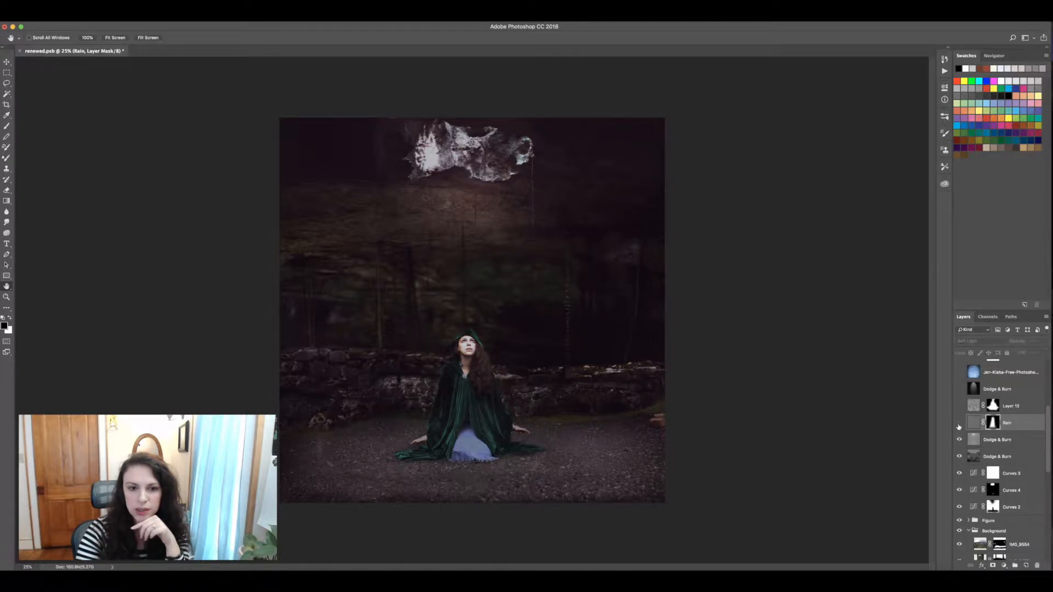
left_click(959, 427)
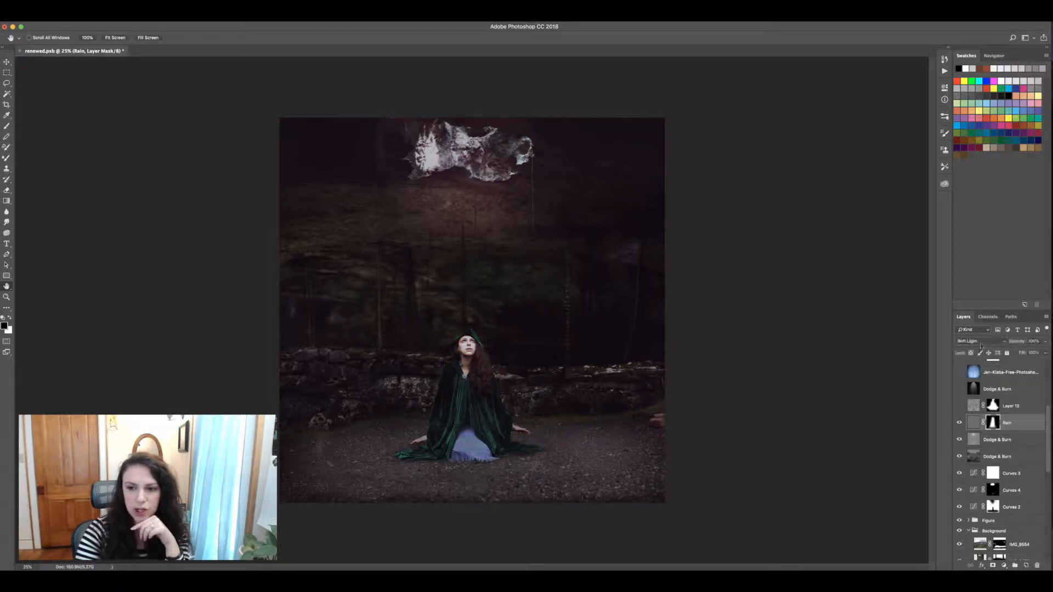
Step: Set the Rain layer's blend mode to Screen and its opacity to 10%
left_click(981, 342)
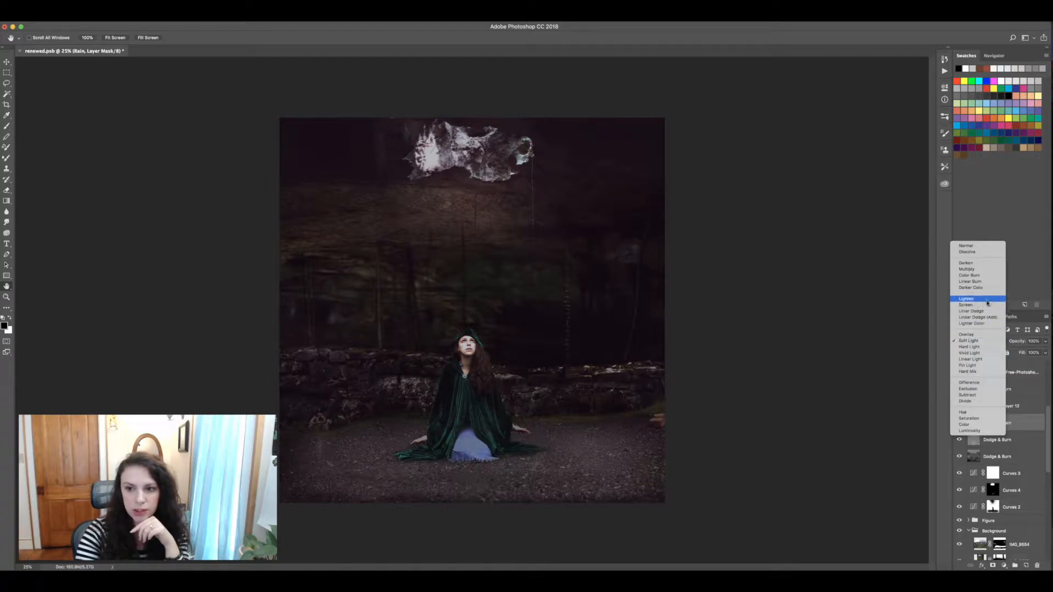
left_click(981, 305)
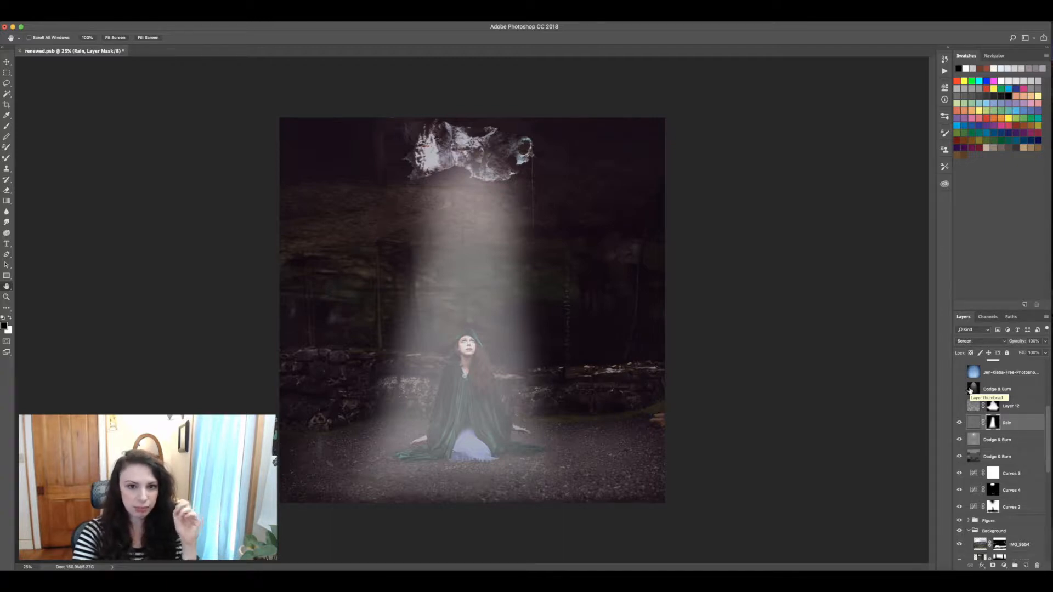
left_click(1046, 341)
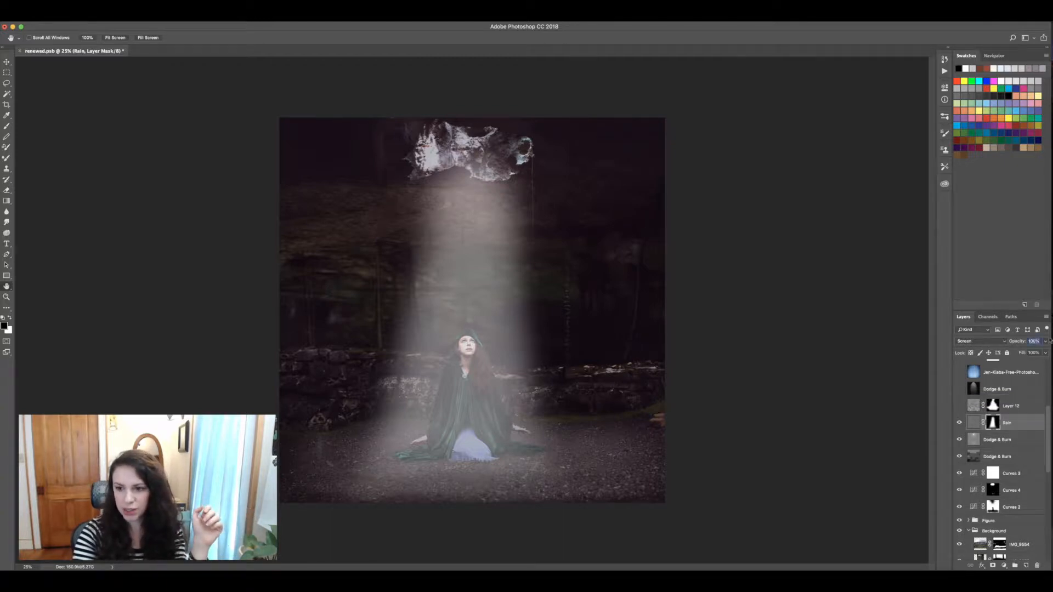
type("10")
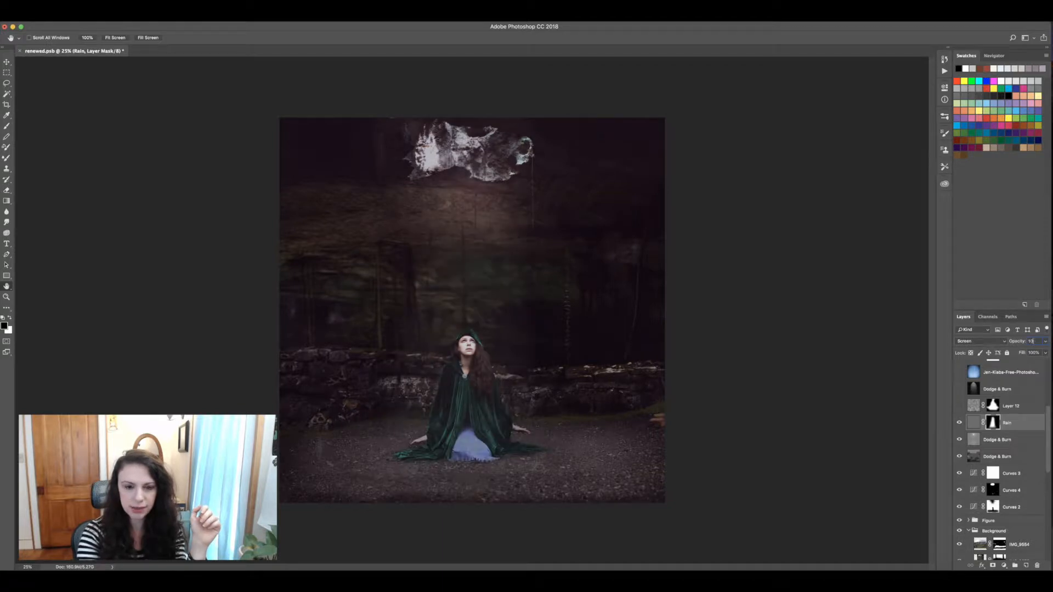
key("Return")
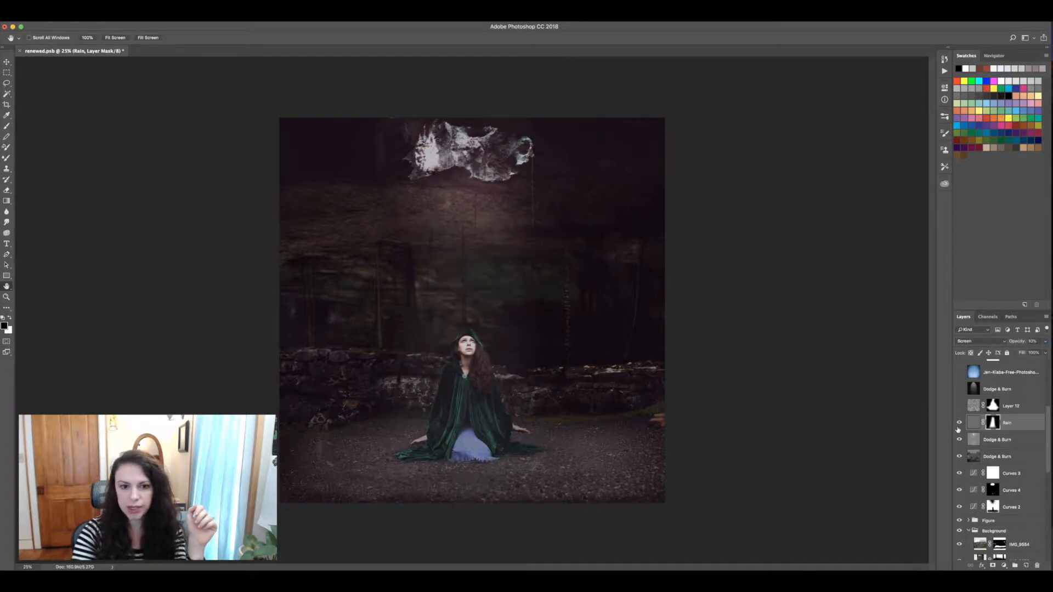
Step: Show Layer 12 and fill a new layer above it with black using the Paint Bucket
left_click(958, 406)
left_click(969, 409)
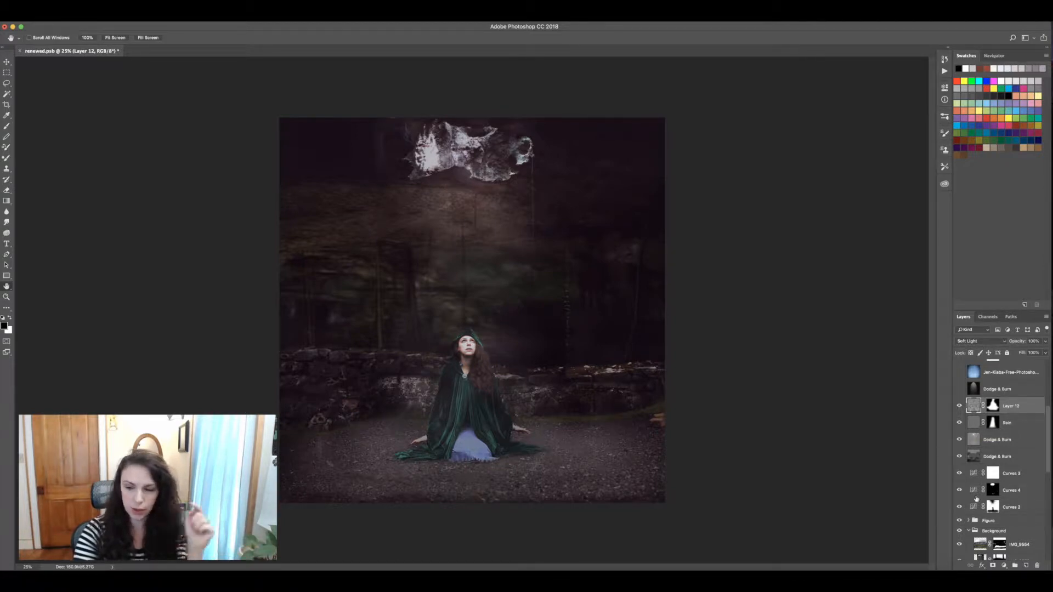
left_click(1026, 566)
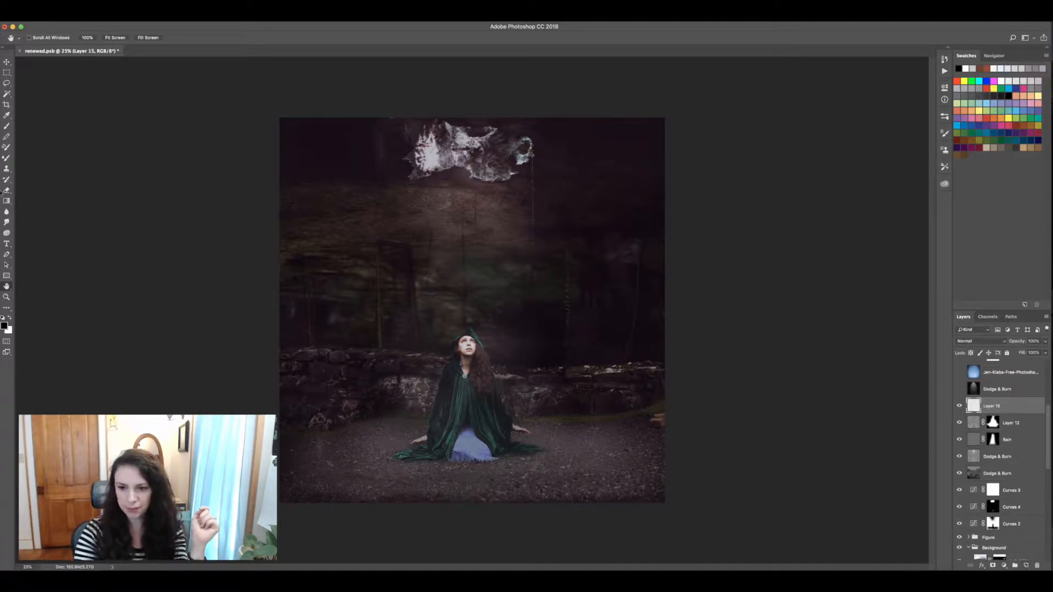
left_click(6, 201)
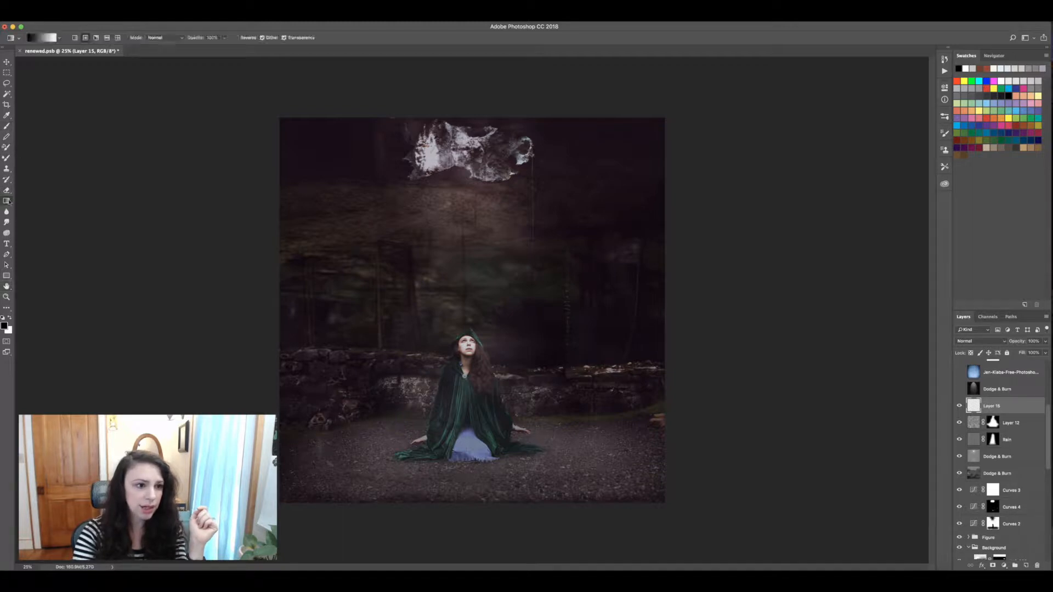
left_click(61, 208)
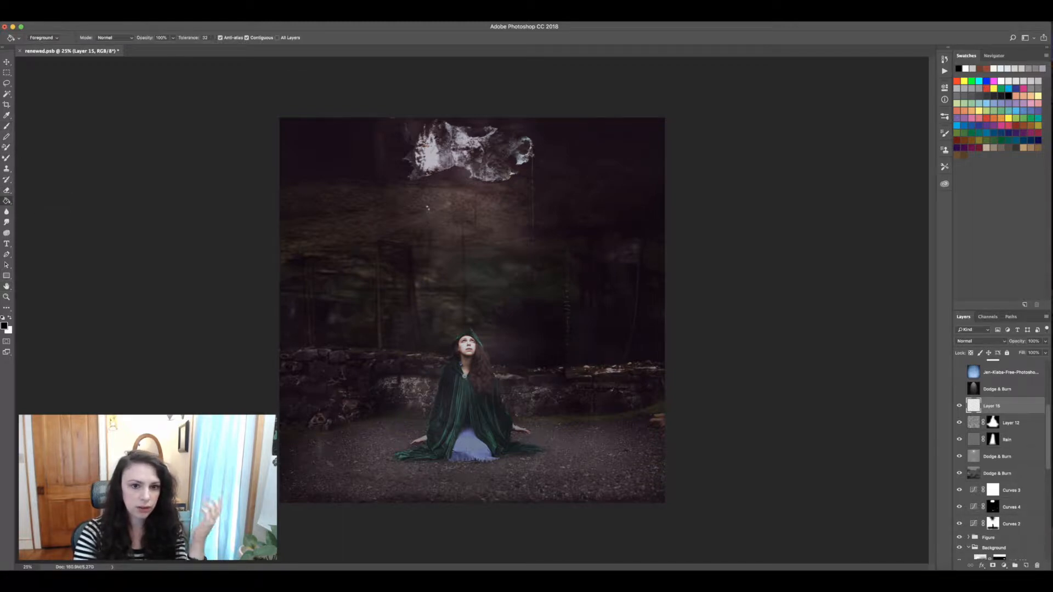
left_click(429, 213)
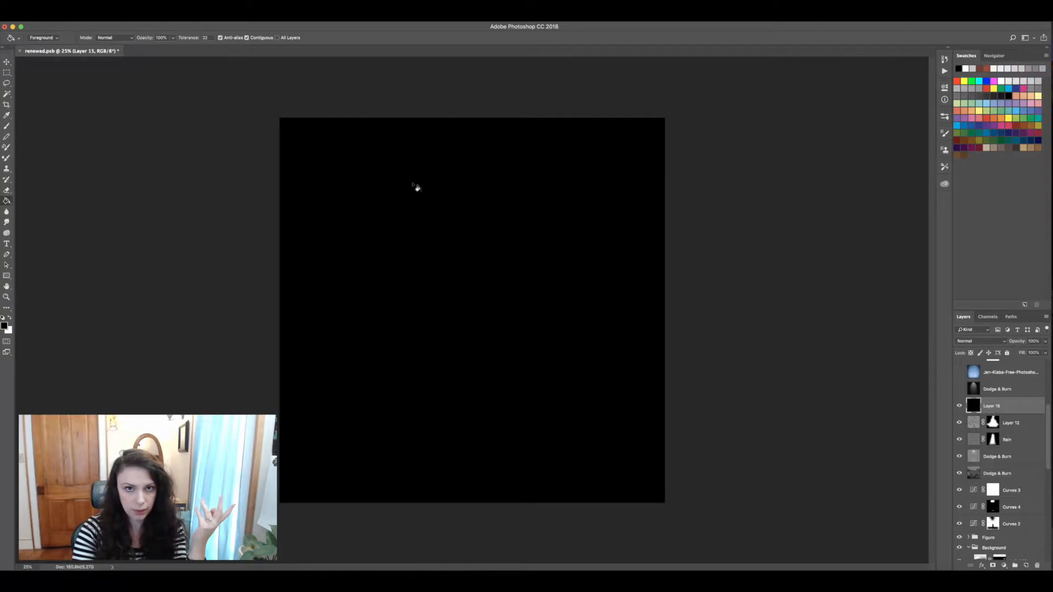
Step: Render Difference Clouds on the new black layer
left_click(207, 11)
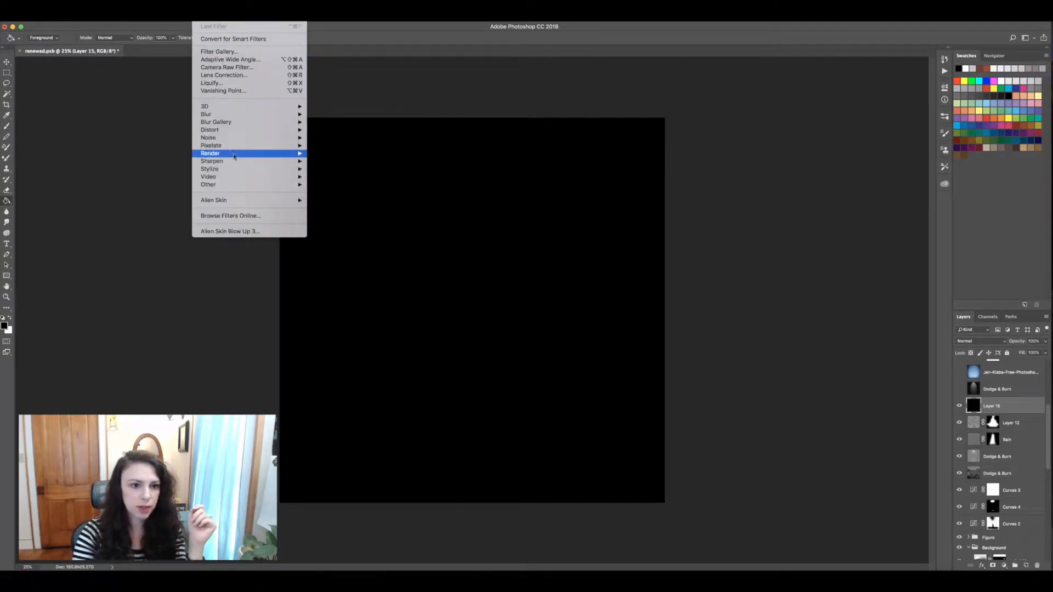
mouse_move(237, 154)
left_click(355, 190)
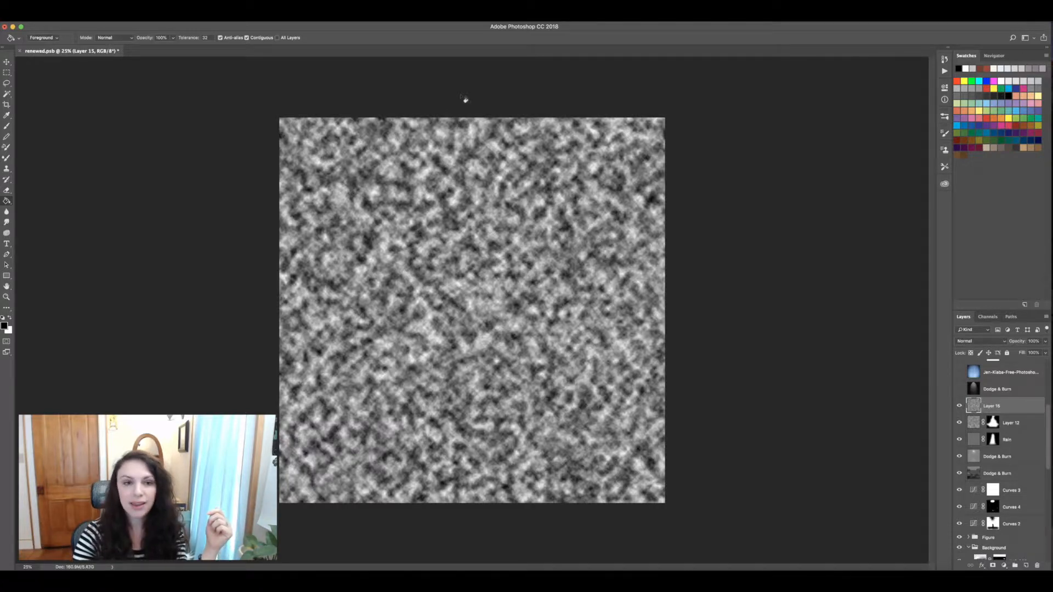
Step: Soften the Difference Clouds layer with a Gaussian Blur of roughly 90 pixels radius, keeping the cloud pattern faintly defined
left_click(211, 20)
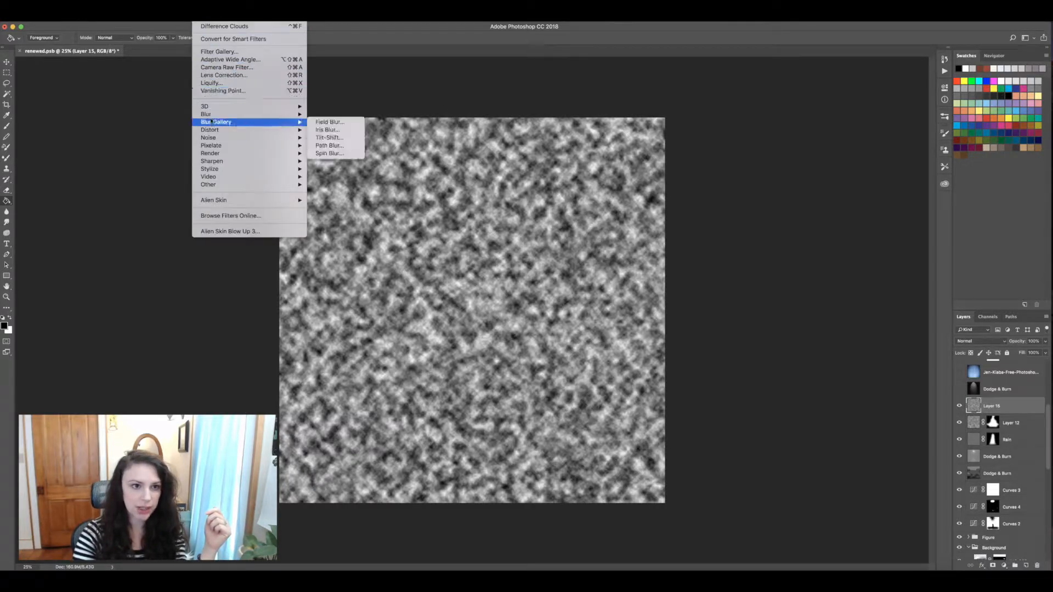
mouse_move(218, 115)
left_click(360, 147)
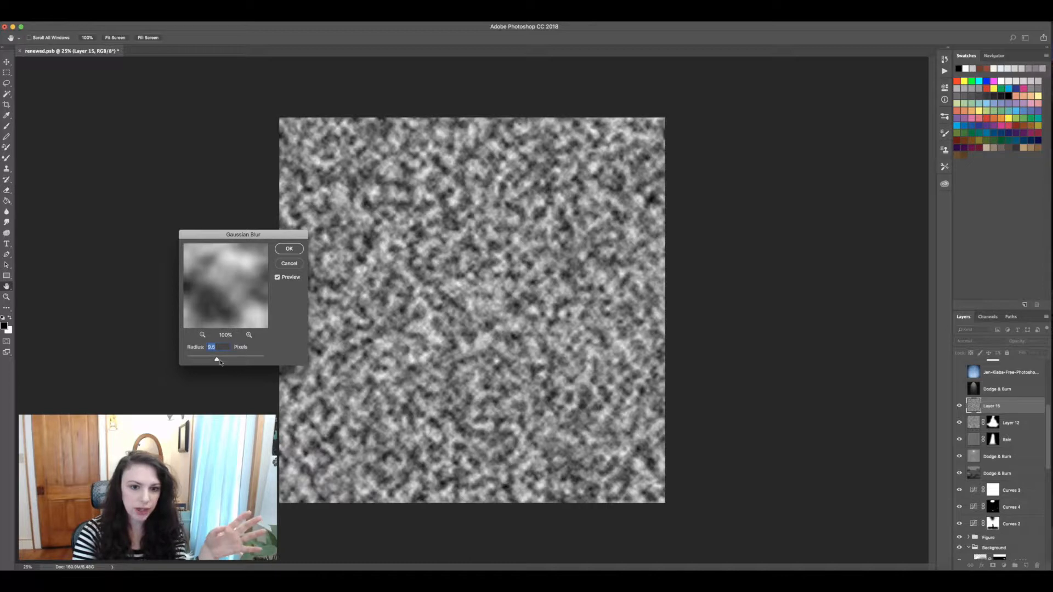
left_click_drag(216, 363, 229, 366)
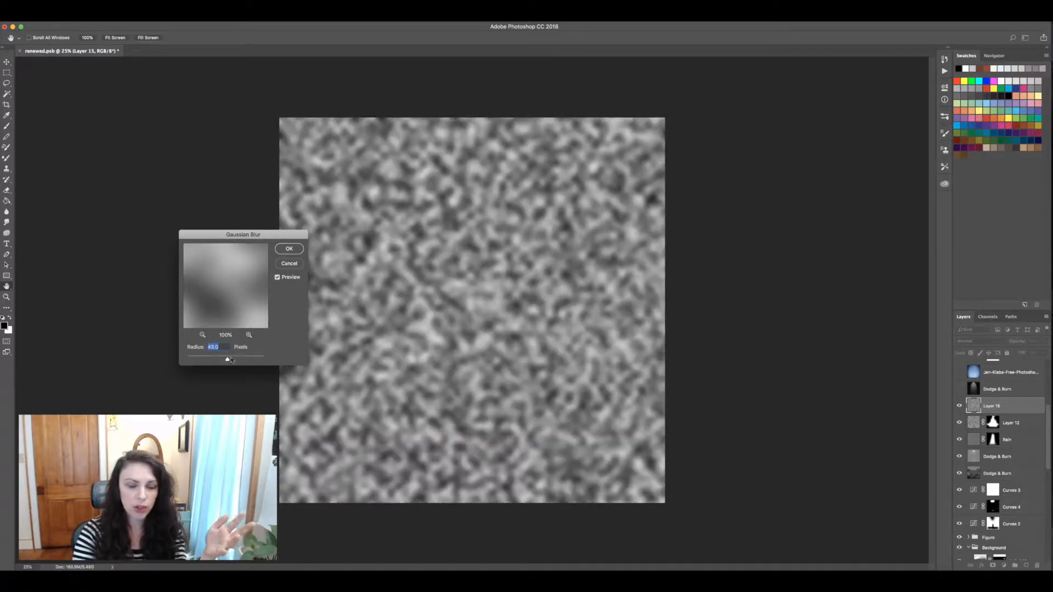
left_click_drag(228, 360, 269, 367)
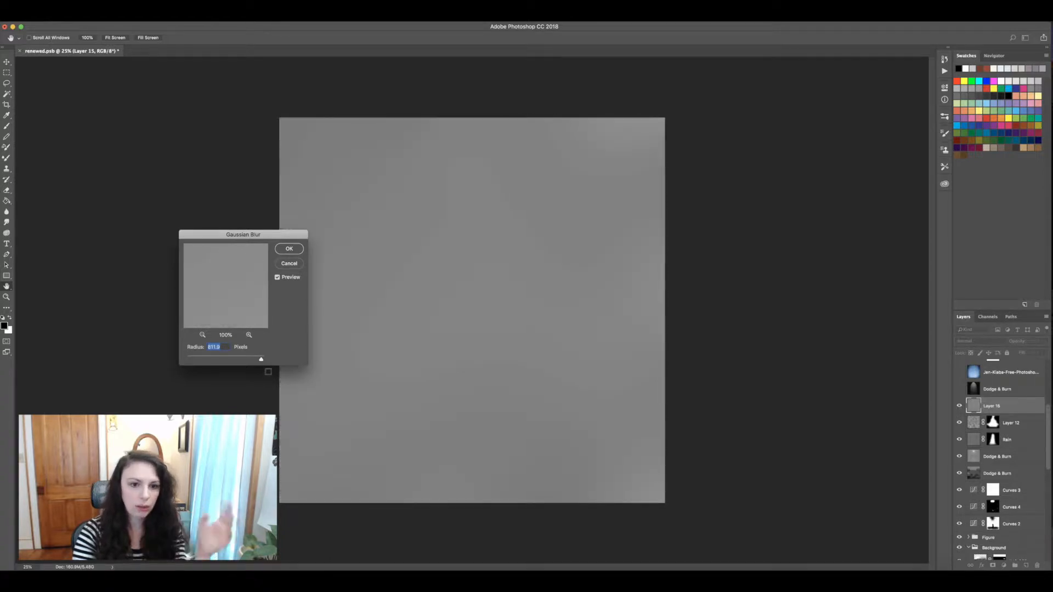
left_click_drag(261, 359, 236, 360)
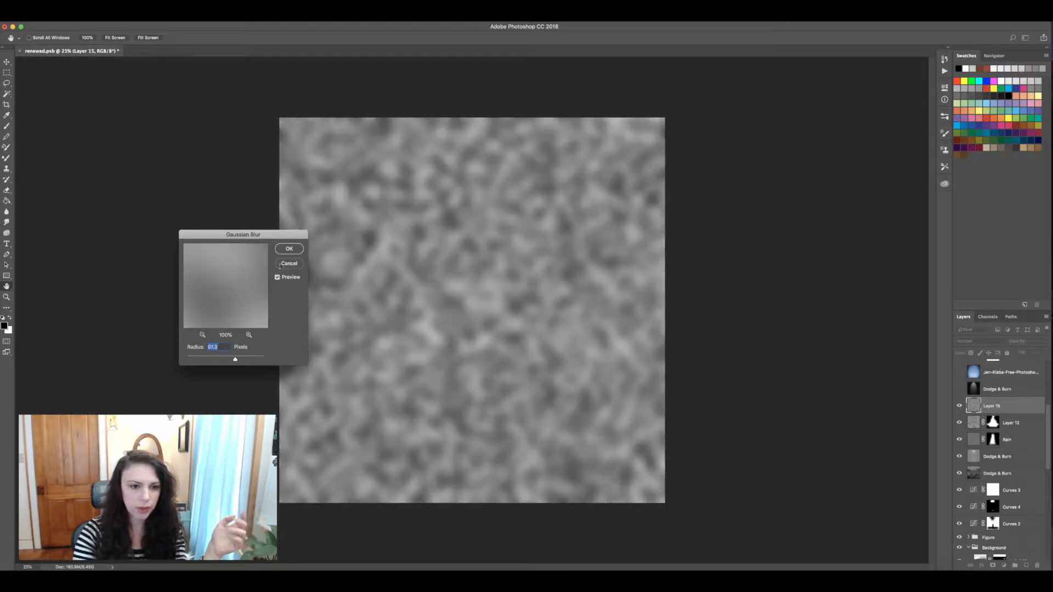
left_click(288, 250)
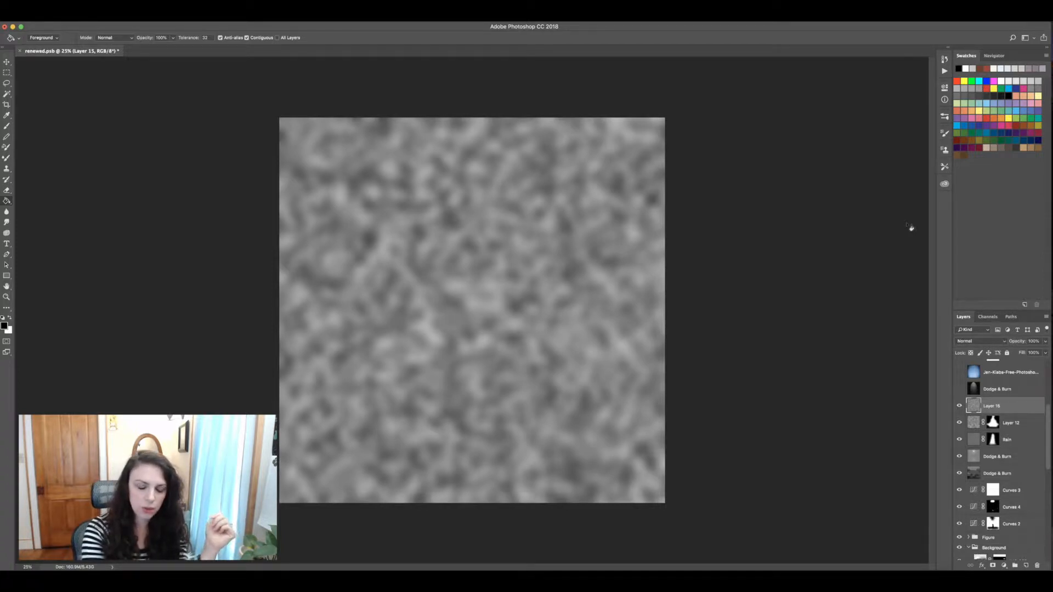
Step: Apply a Perspective transform to the blurred clouds layer, spreading its lower edge outward to about 217% width
key("super+t")
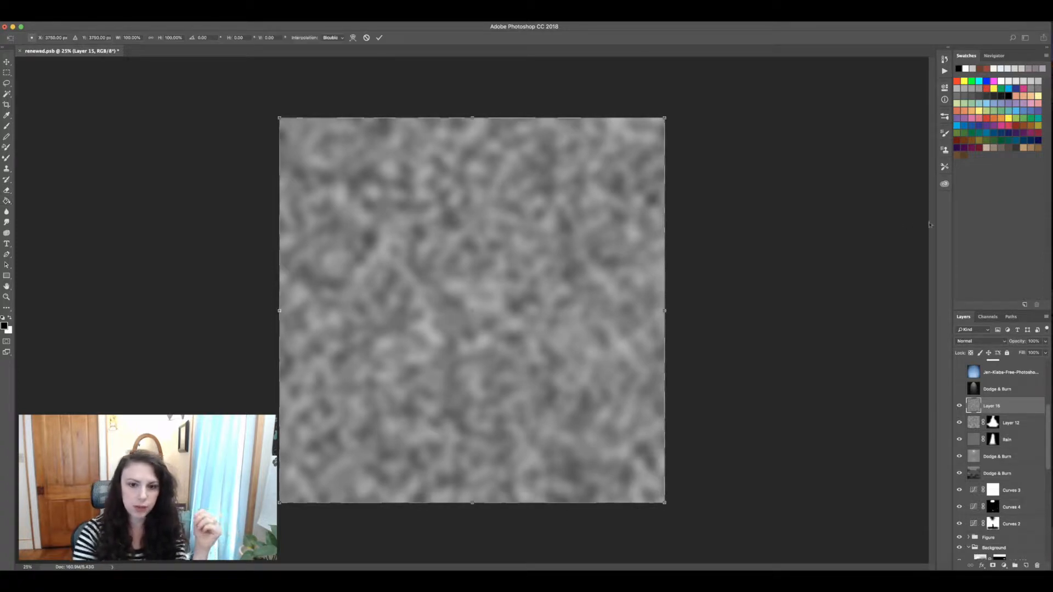
right_click(544, 370)
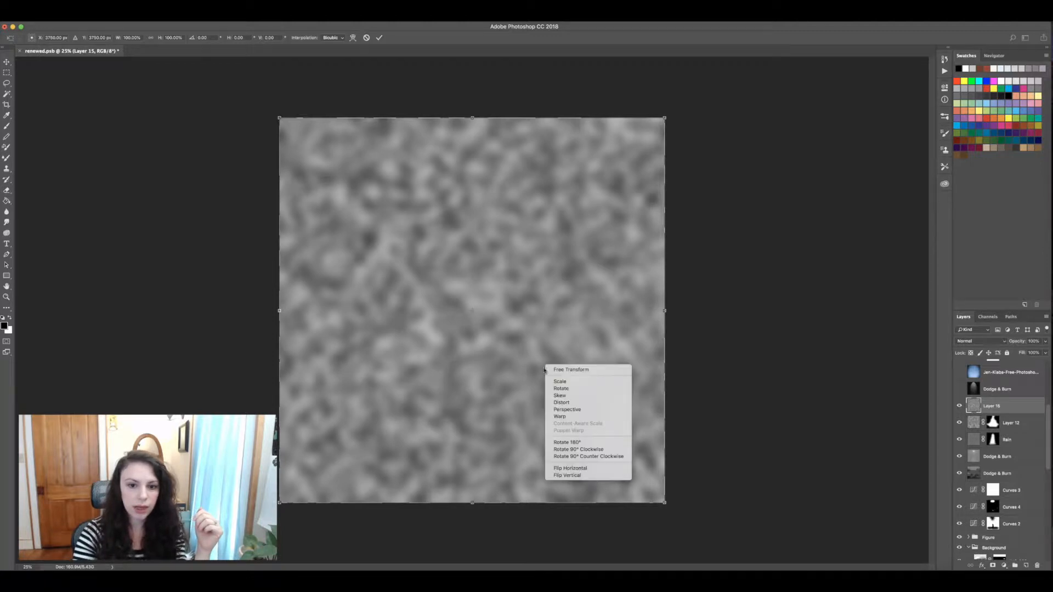
left_click(564, 409)
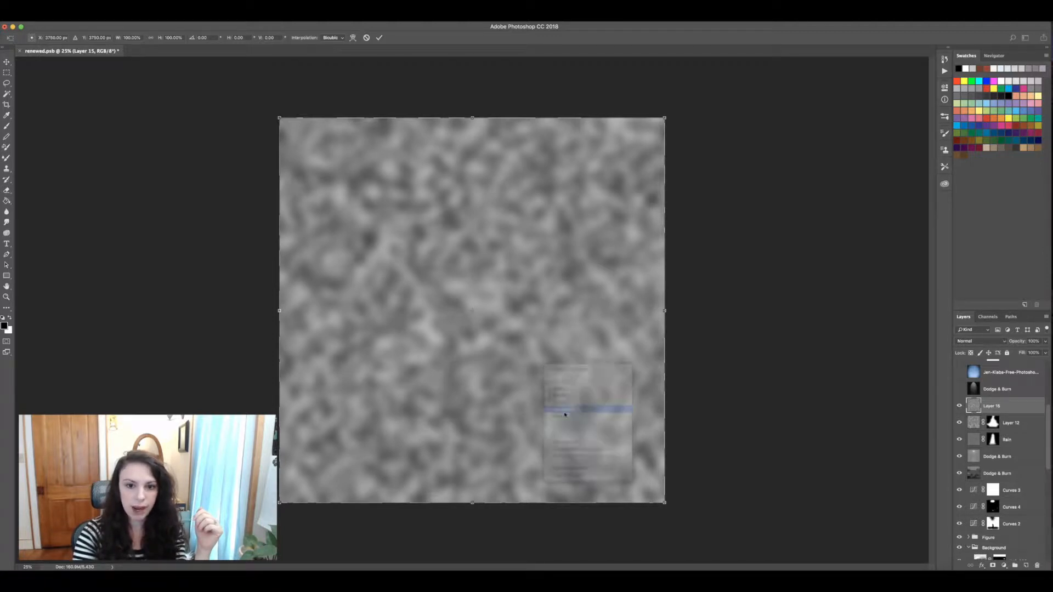
left_click_drag(666, 505, 892, 418)
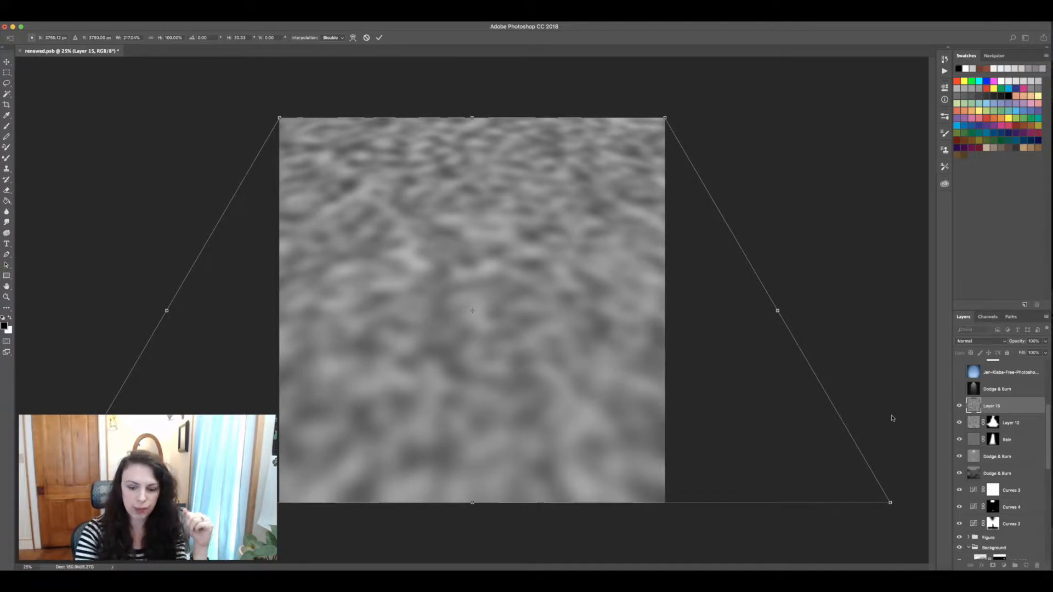
key("Return")
key("g")
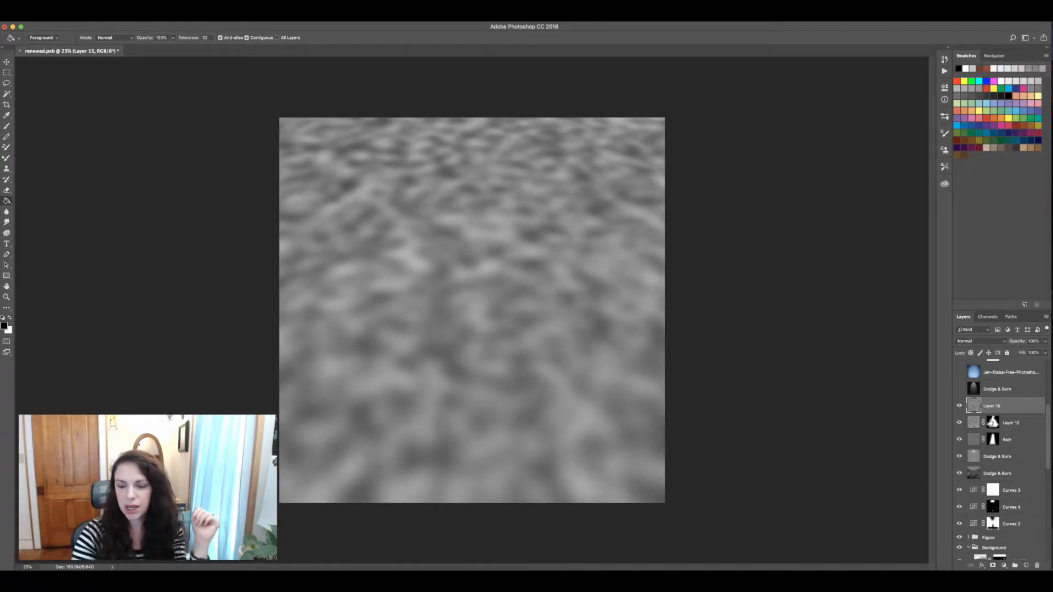
Step: Set the clouds layer's blend mode to Soft Light and compare the image with the layer hidden and shown
left_click(992, 423)
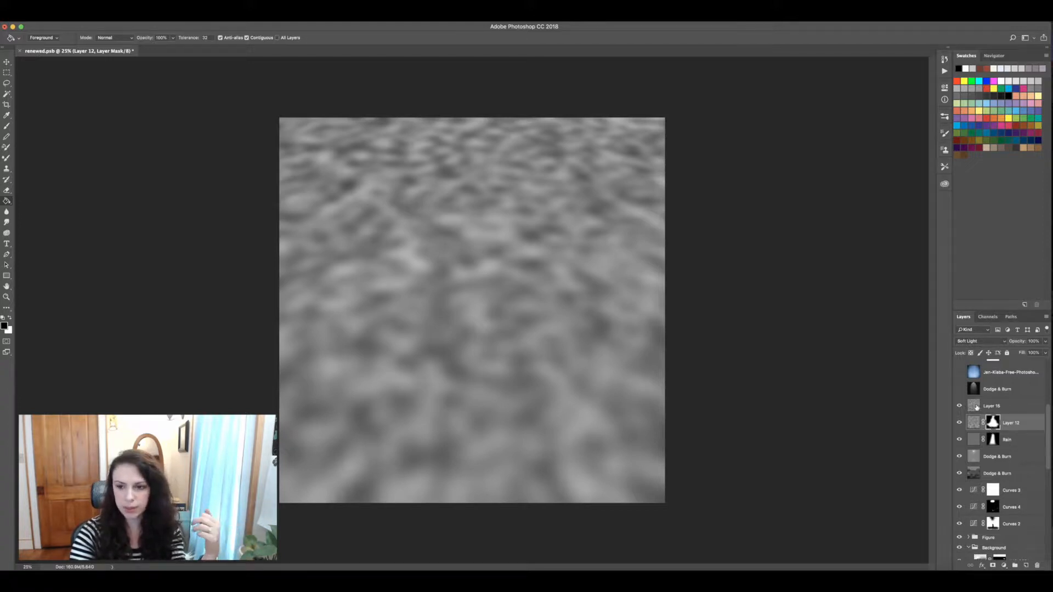
left_click(993, 406)
left_click(985, 341)
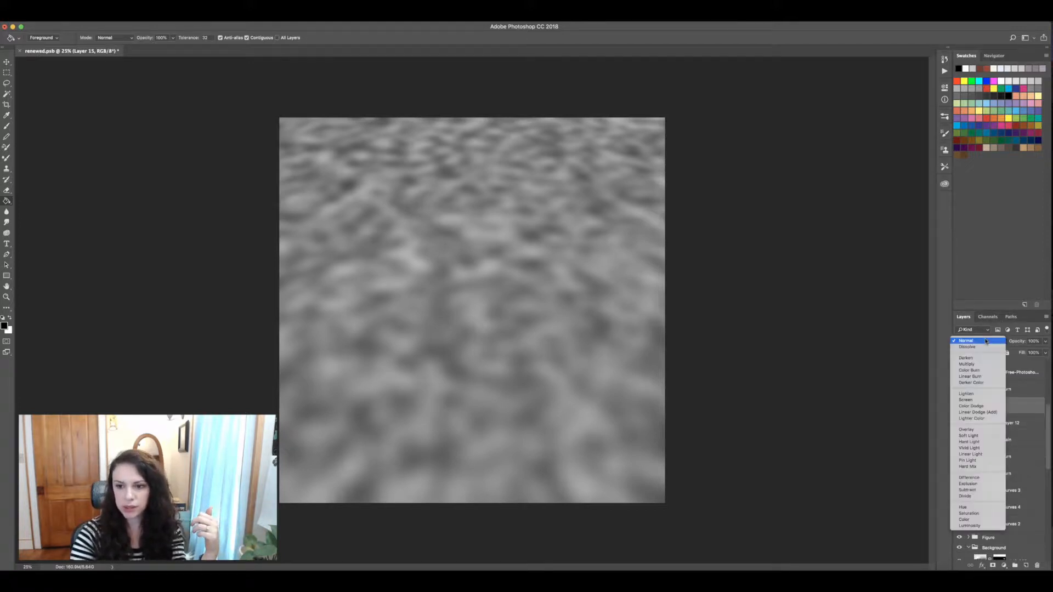
left_click(967, 435)
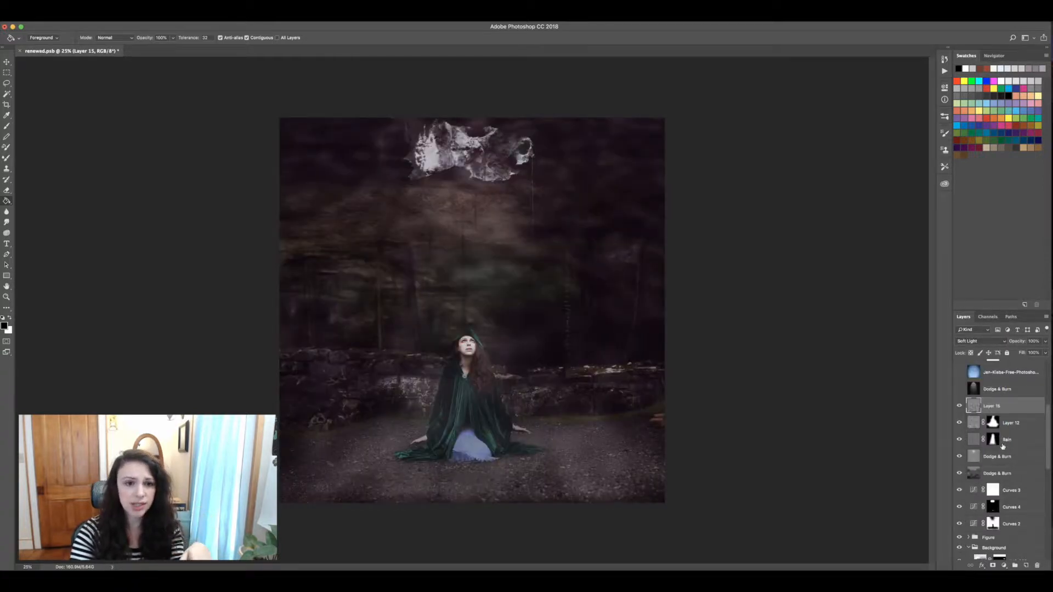
left_click(959, 405)
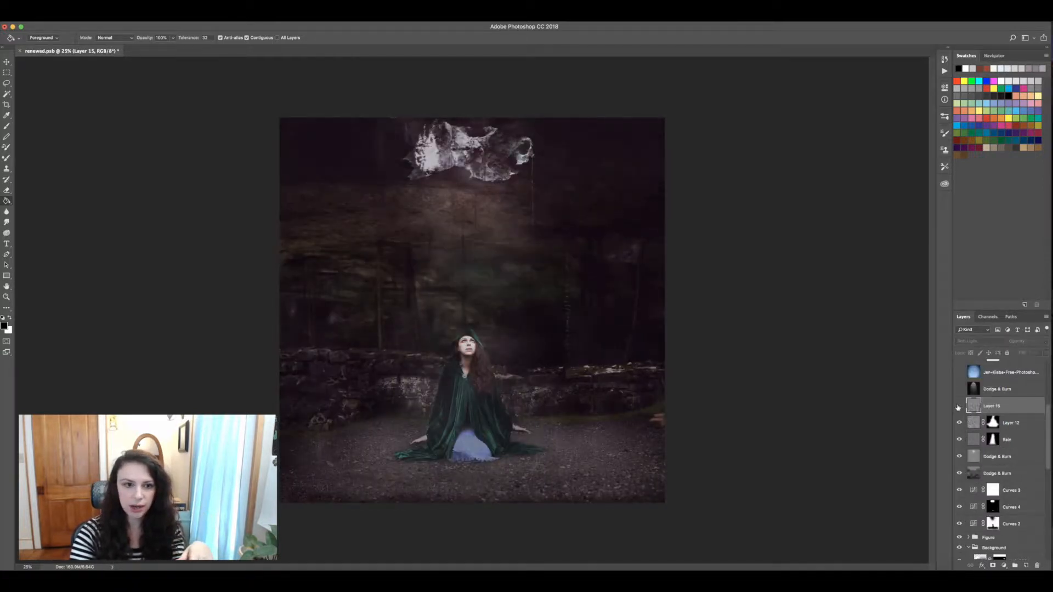
left_click(959, 406)
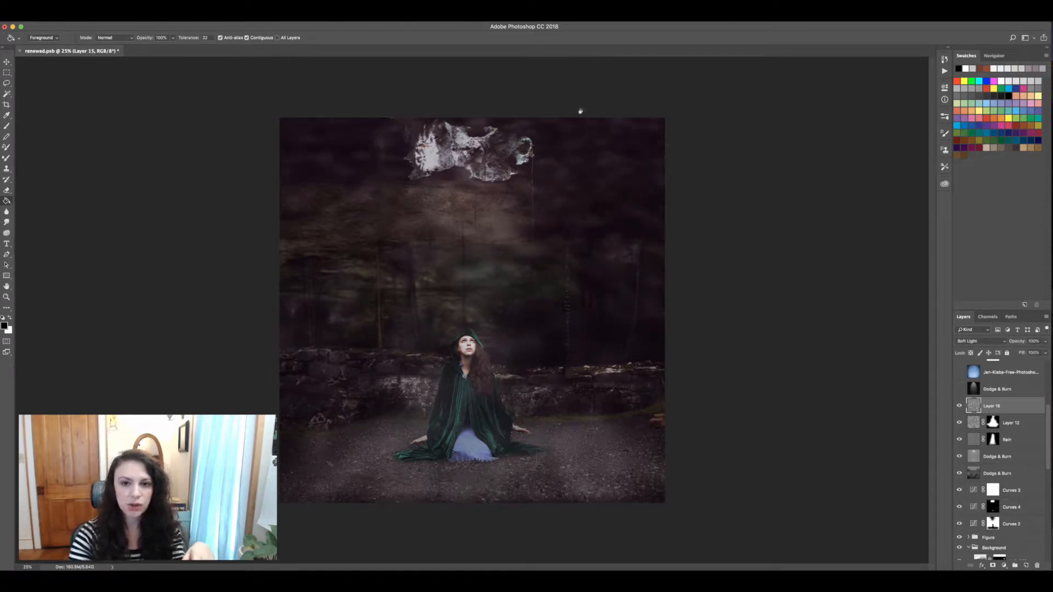
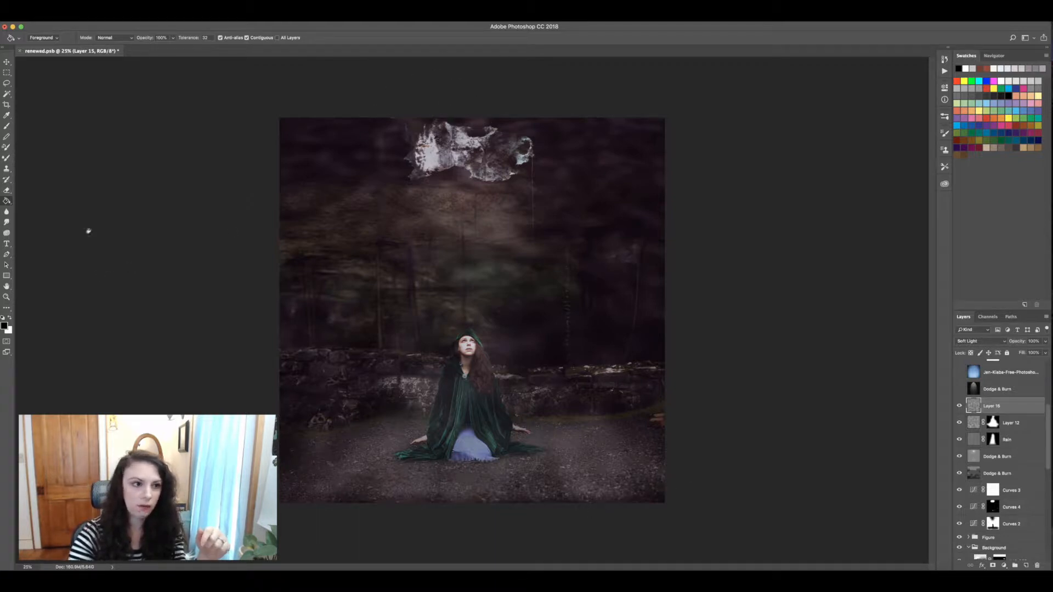
Step: Set up the Brush with a pure red foreground colour (ff0000) and 100% opacity
left_click(6, 126)
left_click(5, 326)
left_click(392, 314)
left_click_drag(392, 314, 393, 262)
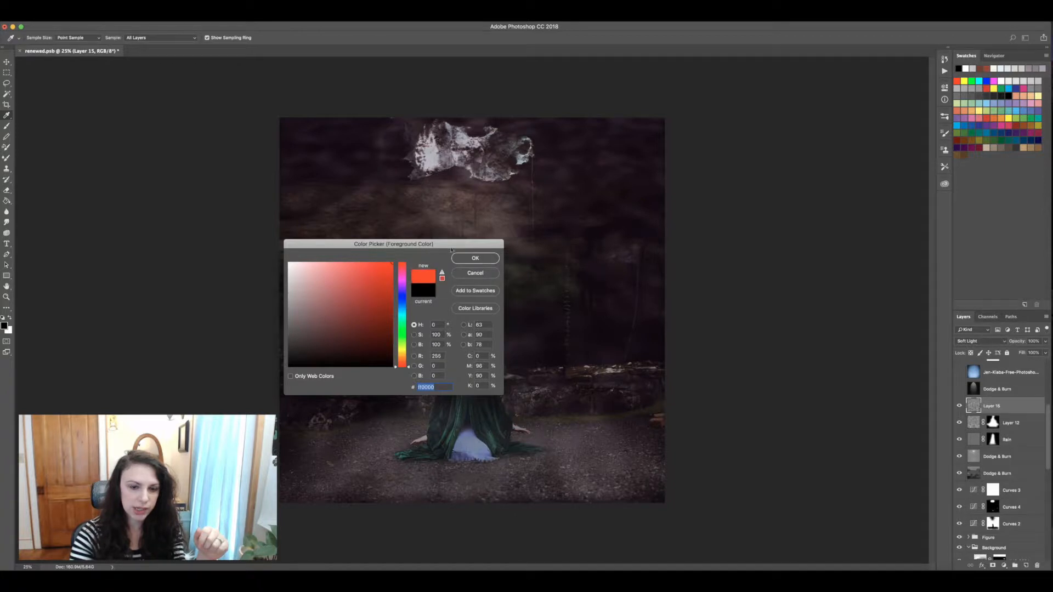
left_click(474, 256)
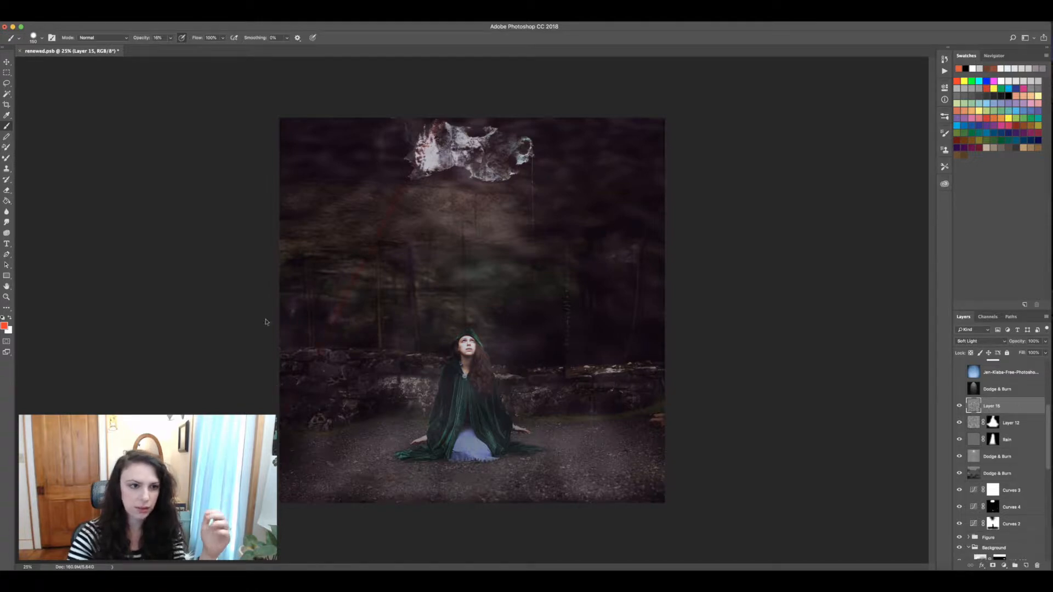
left_click_drag(171, 39, 281, 42)
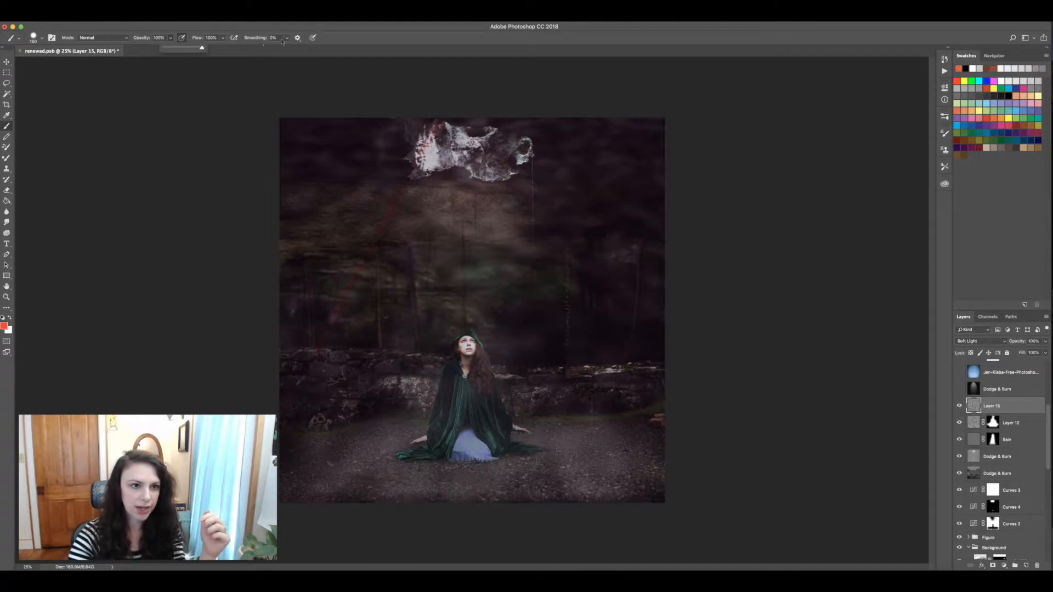
Step: Undo the stray brush stroke and, on a new layer, sketch nested red triangles from the cave opening to the ground and around the figure
left_click(944, 133)
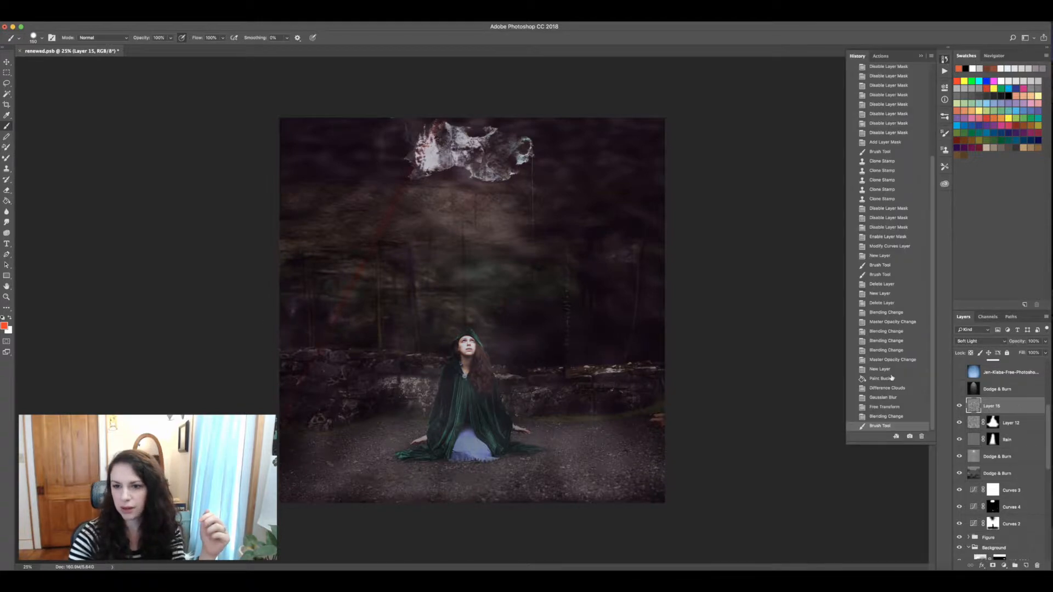
left_click(1026, 565)
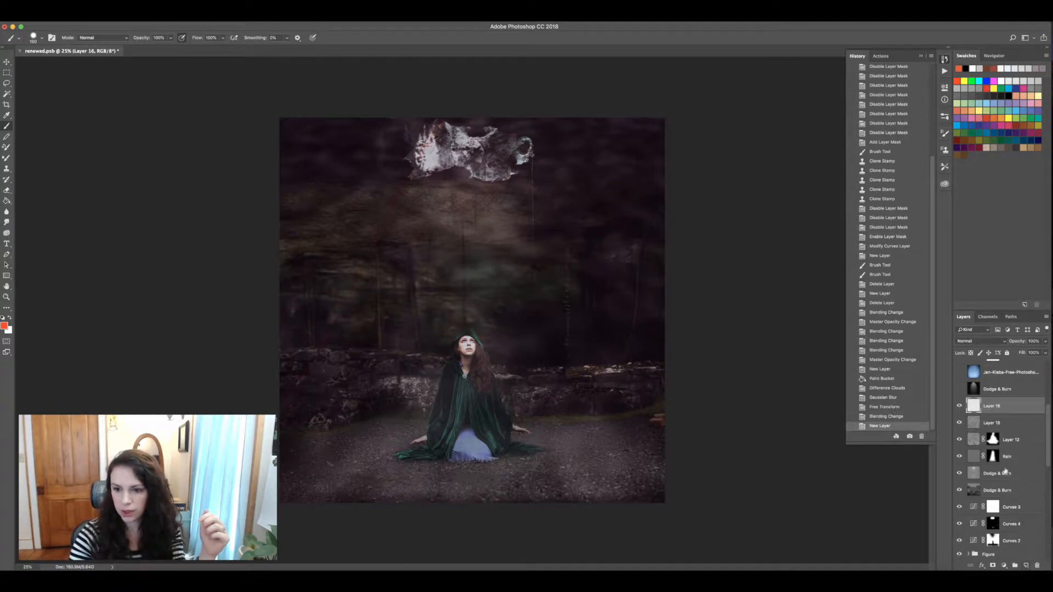
mouse_move(459, 120)
left_mouse_down()
mouse_move(364, 274)
mouse_move(282, 450)
left_mouse_up()
left_click_drag(489, 122, 658, 501)
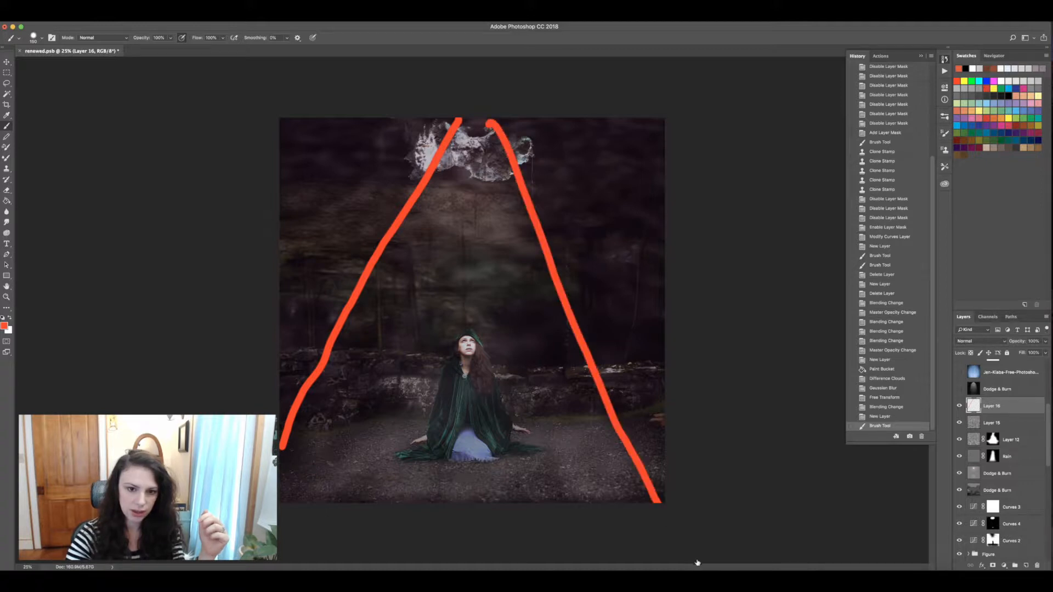
left_click_drag(288, 501, 447, 500)
left_click_drag(658, 501, 490, 500)
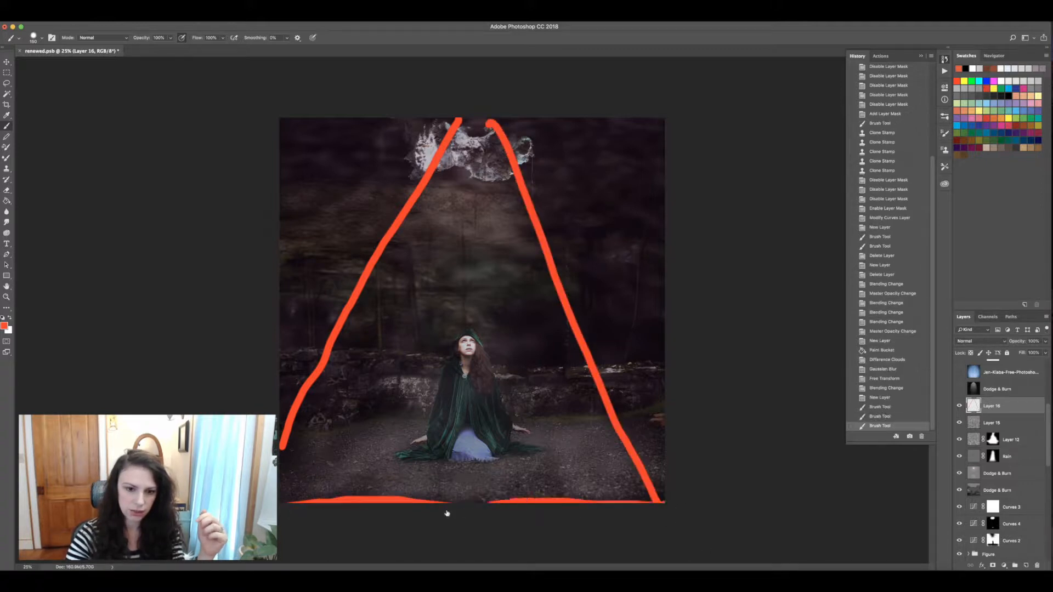
left_click_drag(291, 445, 319, 491)
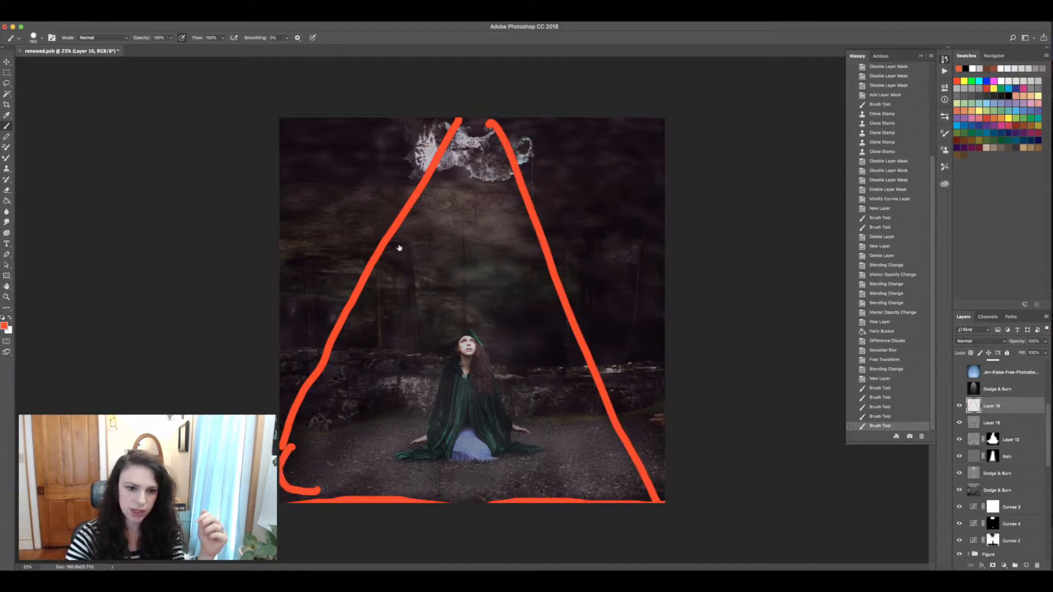
mouse_move(466, 147)
left_mouse_down()
mouse_move(333, 442)
mouse_move(400, 455)
mouse_move(536, 454)
mouse_move(506, 282)
mouse_move(466, 165)
left_mouse_up()
left_click(461, 338)
mouse_move(461, 341)
left_mouse_down()
mouse_move(404, 452)
mouse_move(532, 452)
mouse_move(463, 330)
left_mouse_up()
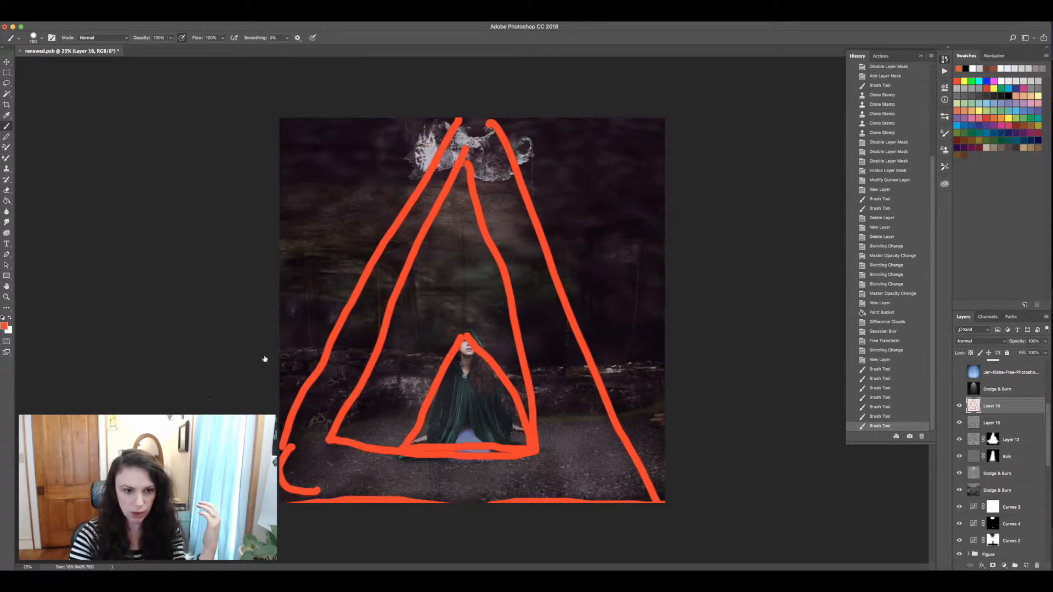
Step: Sketch two horizontal and two vertical red rule-of-thirds lines across the image on the guide layer
left_click_drag(275, 352, 419, 357)
left_click_drag(513, 367, 667, 365)
left_click_drag(265, 234, 602, 235)
left_click_drag(666, 241, 598, 237)
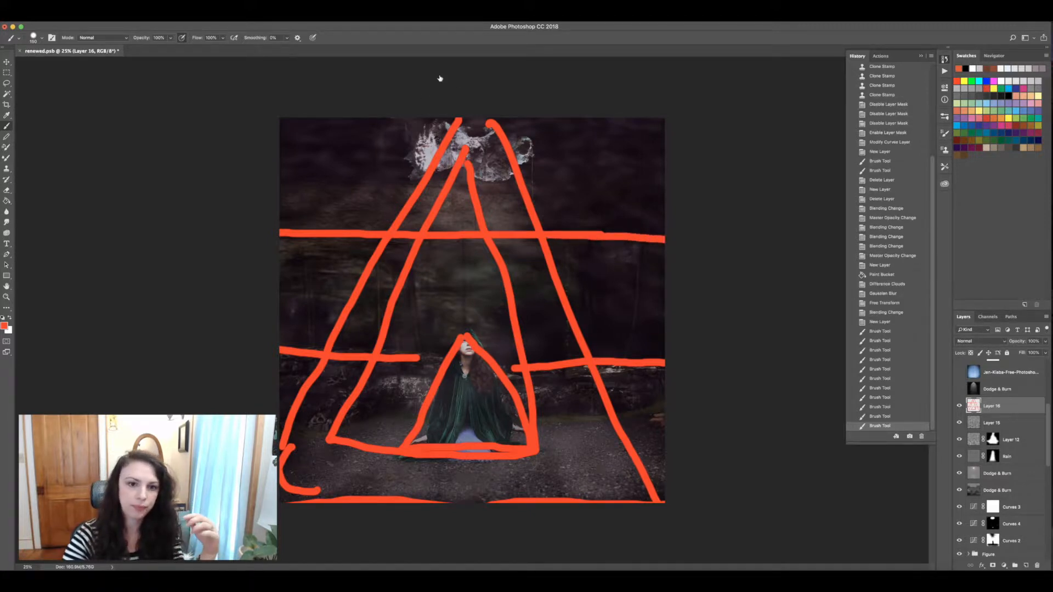
left_click_drag(411, 120, 401, 398)
left_click_drag(544, 120, 521, 498)
mouse_move(402, 396)
left_mouse_down()
mouse_move(396, 477)
mouse_move(383, 505)
left_mouse_up()
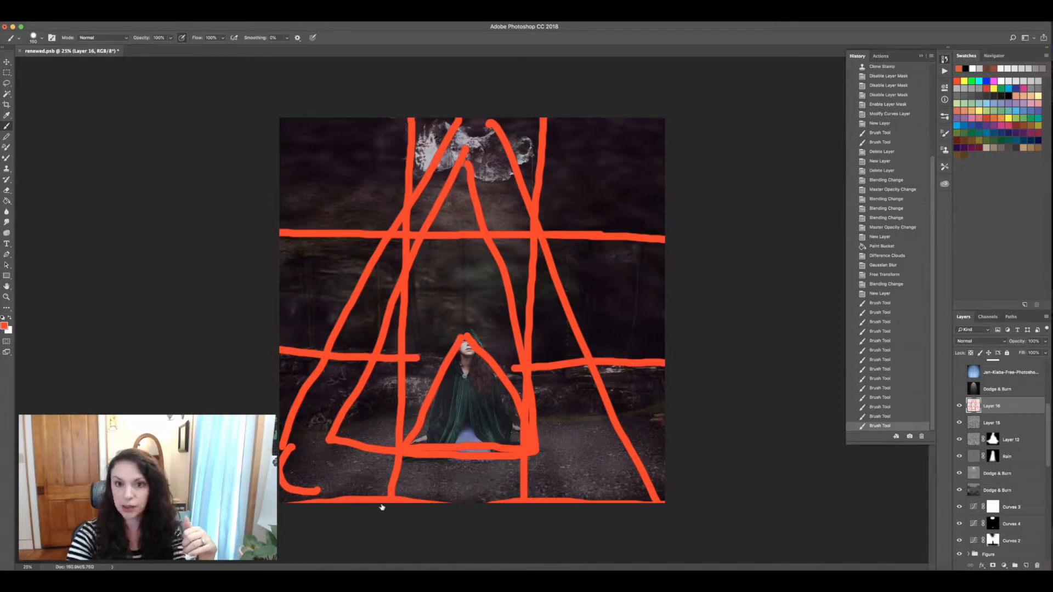
Step: Delete the red guide-line layer and the blurred clouds layer beneath it
key("Delete")
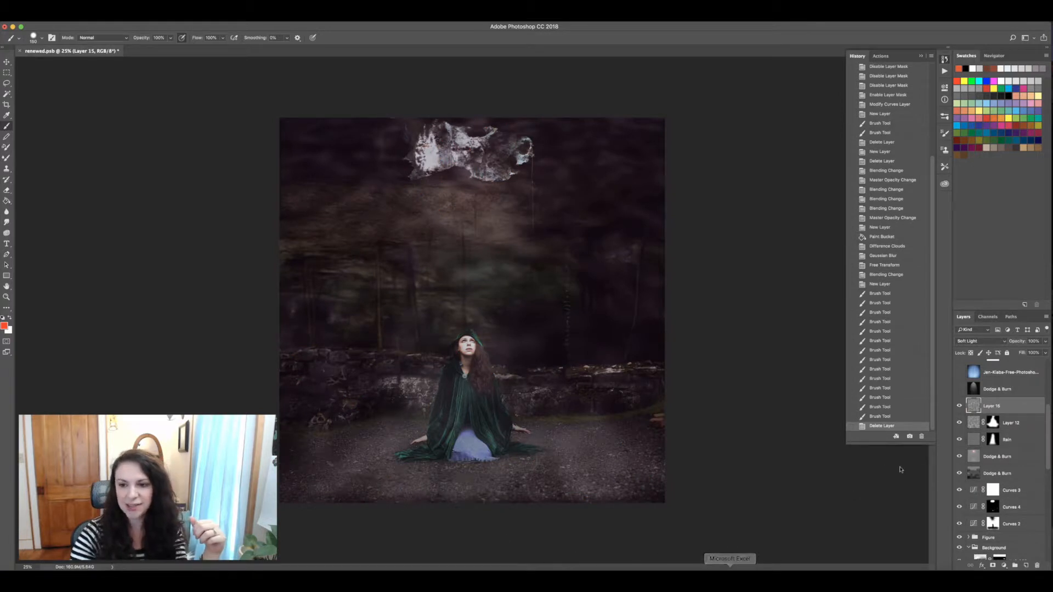
left_click(959, 408)
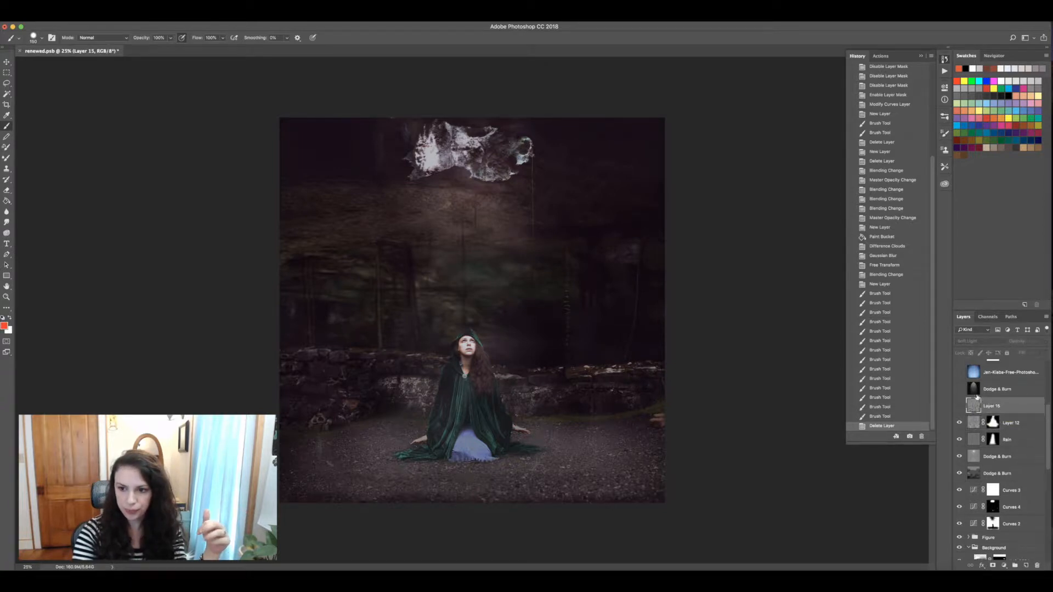
key("Delete")
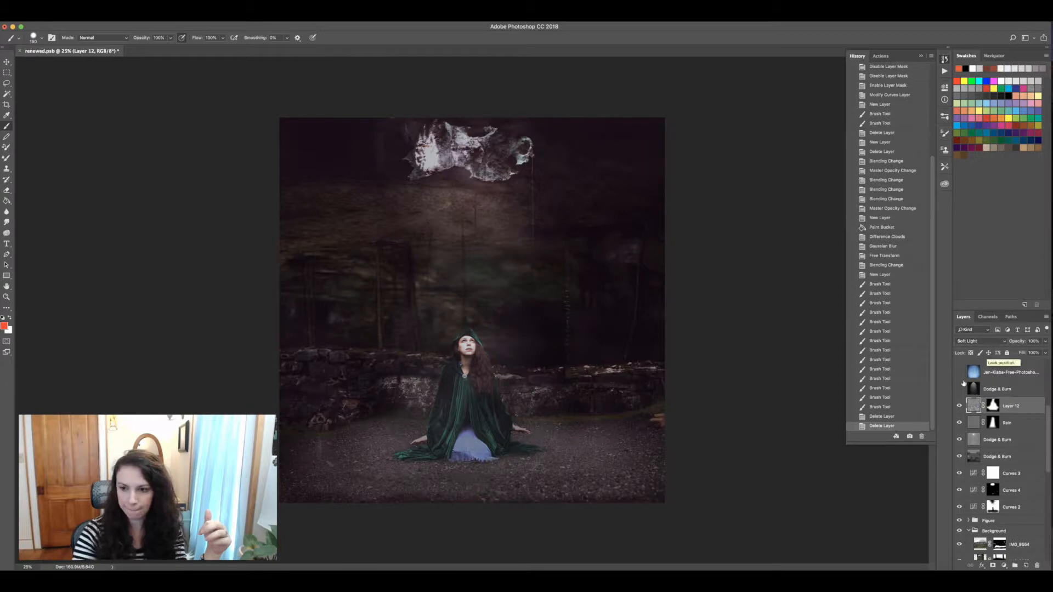
Step: Show the Dodge & Burn layer above Layer 12 and the blue texture layer directly above it
left_click(959, 389)
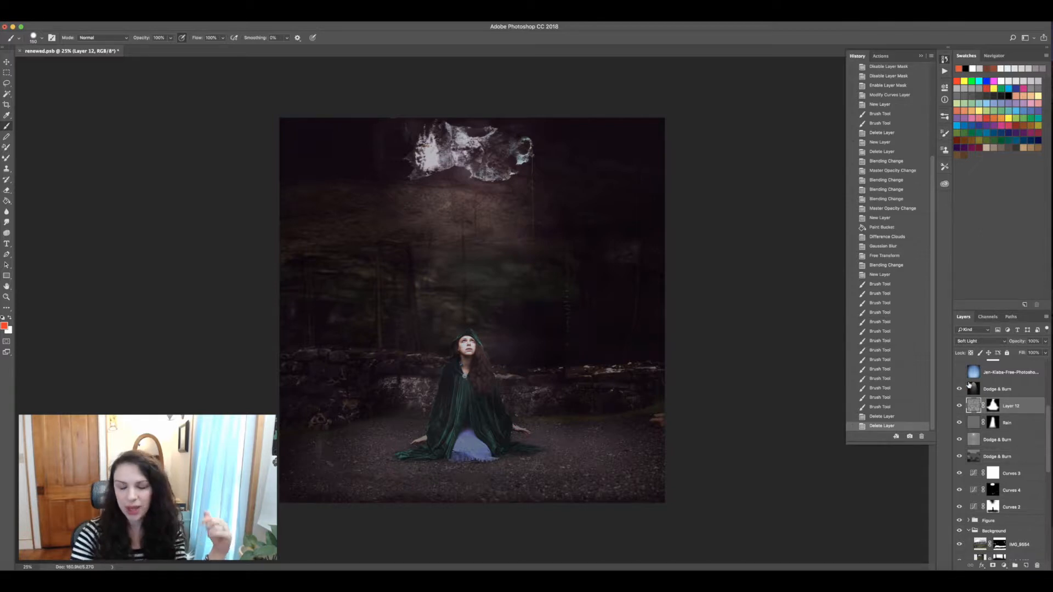
scroll(1047, 416, "up", 5)
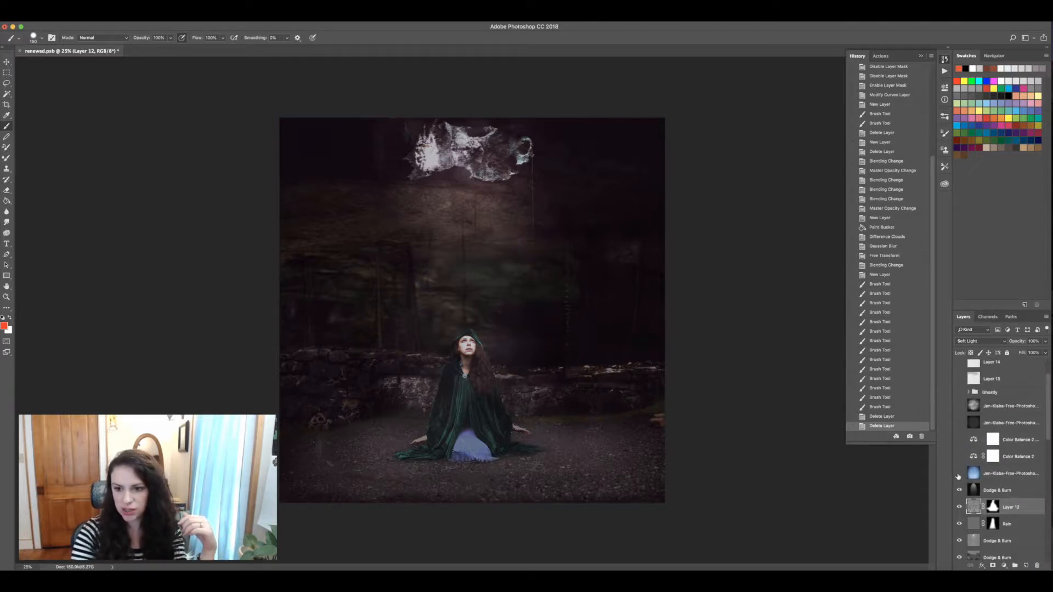
left_click(959, 475)
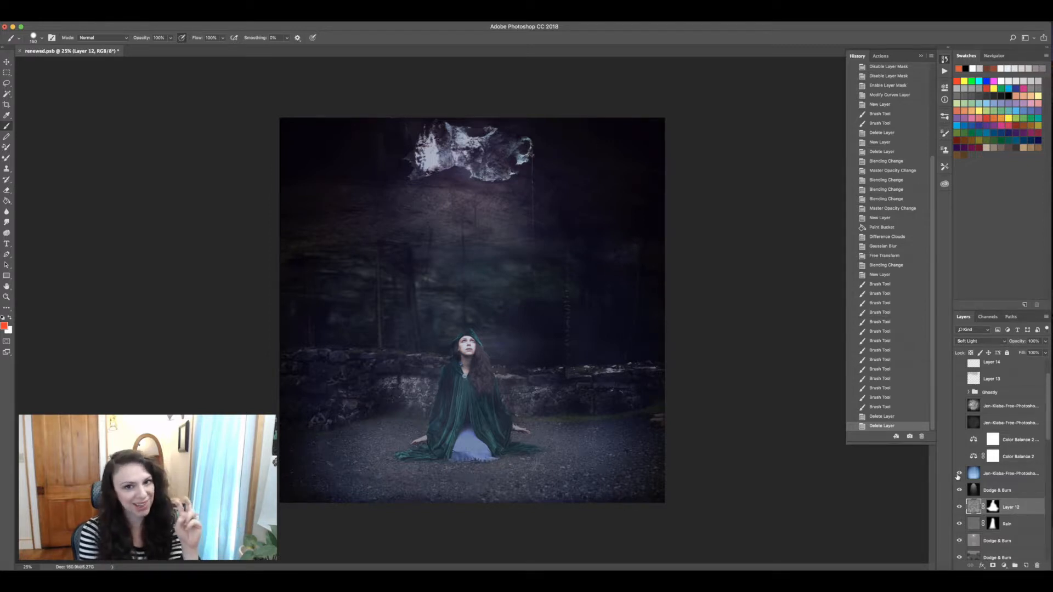
key("super+plus")
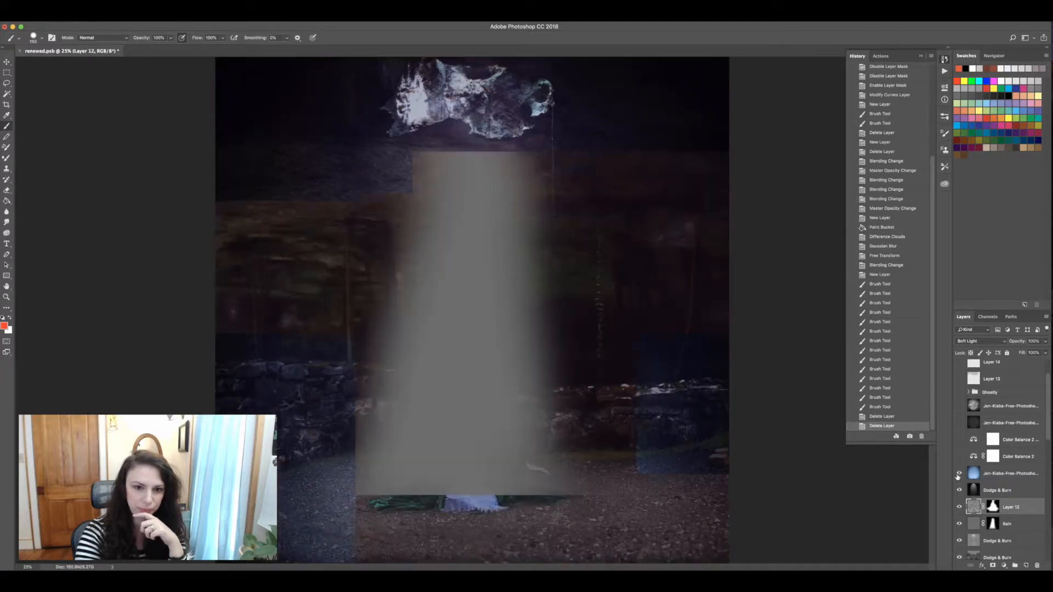
Step: Examine the image from the cave opening down to the ground with the blue texture layer on and off, and select that layer
key("super+plus")
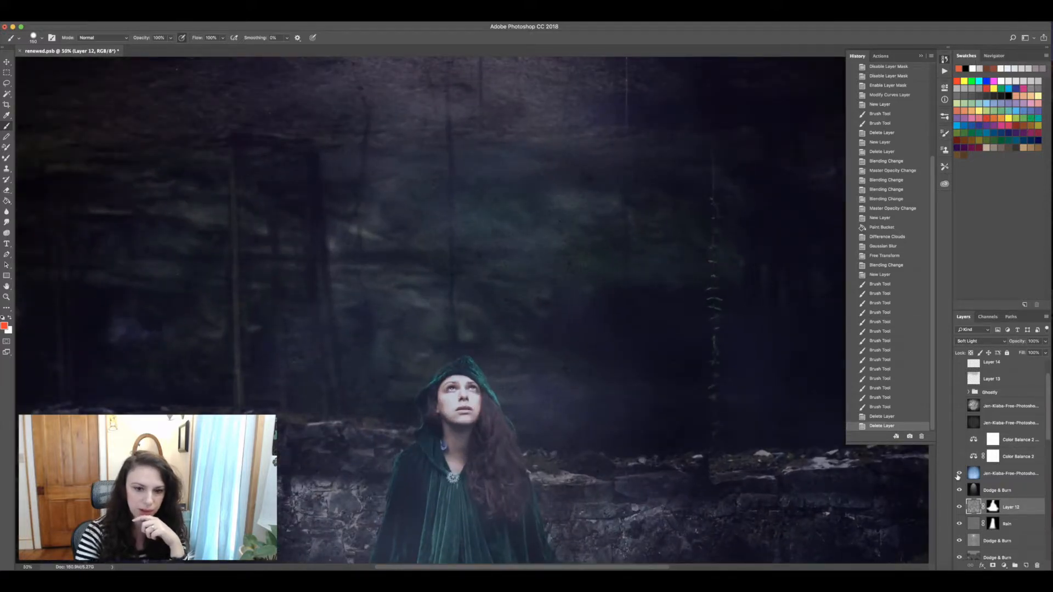
key("super+plus")
left_click_drag(510, 311, 504, 234)
scroll(503, 326, "up", 10)
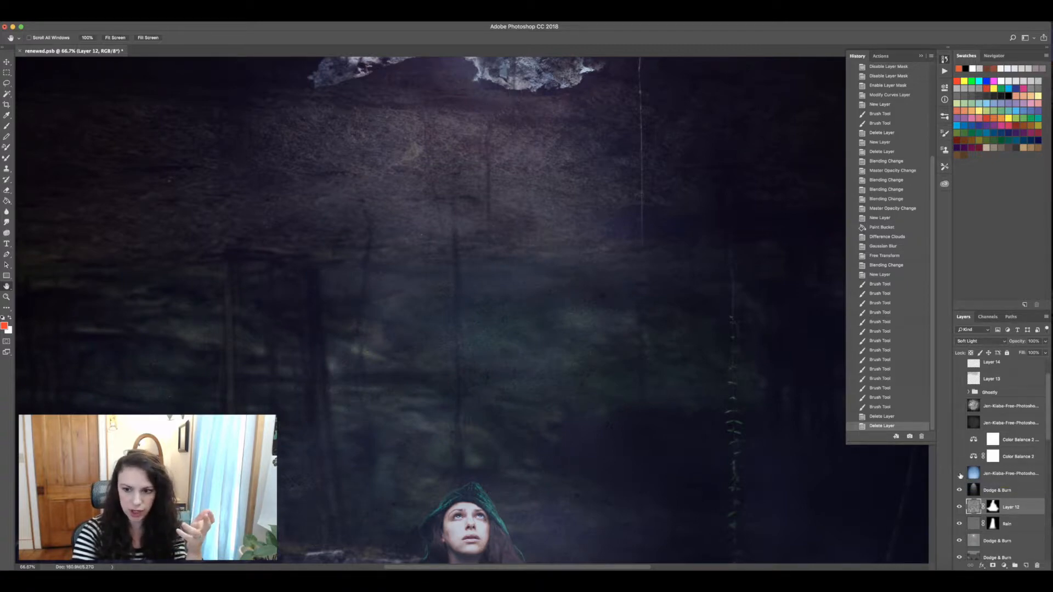
left_click(959, 475)
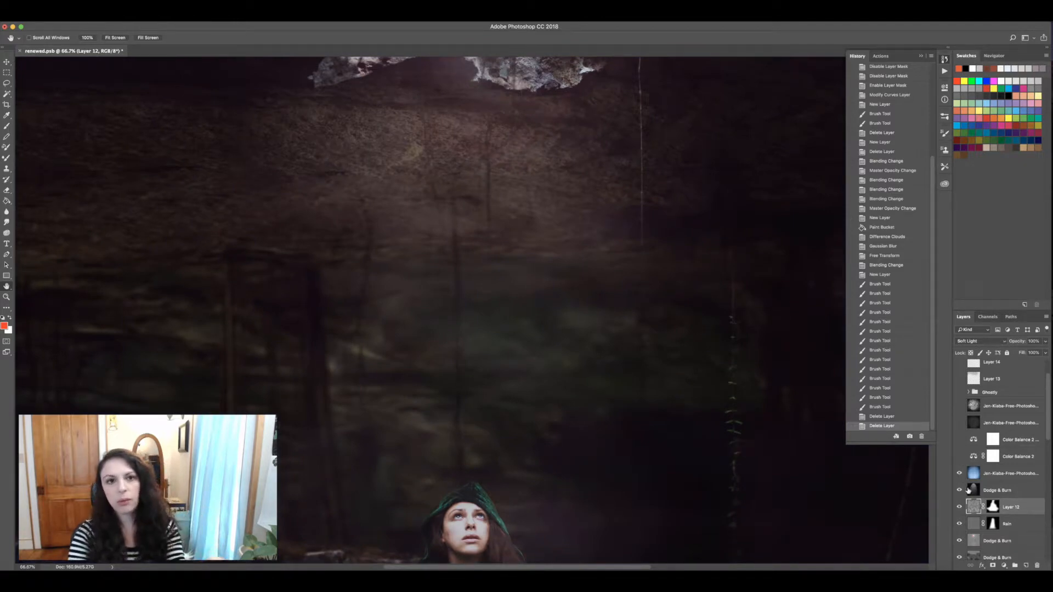
scroll(531, 280, "down", 10)
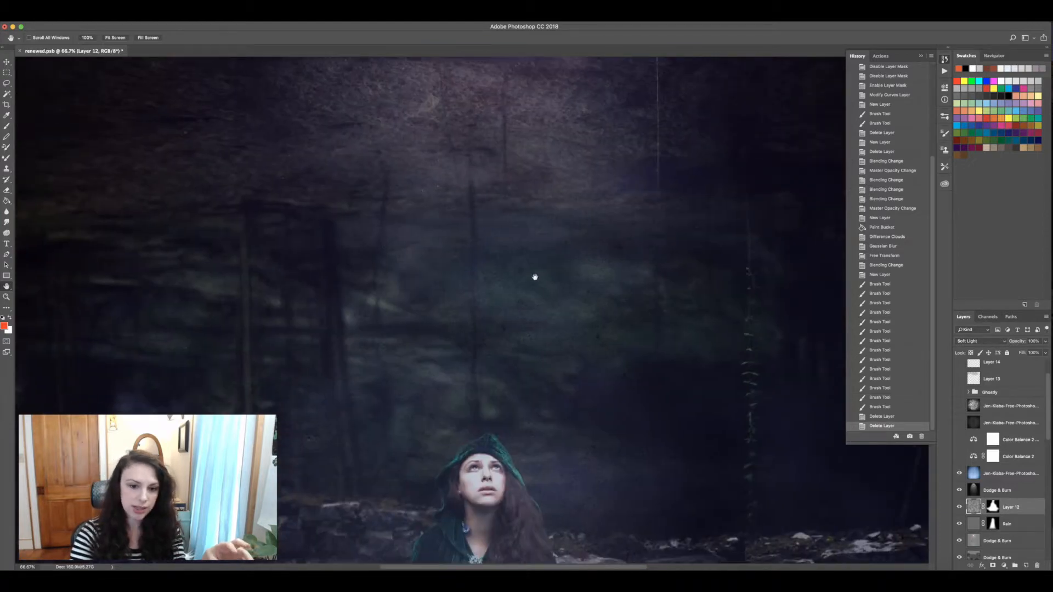
scroll(489, 290, "down", 8)
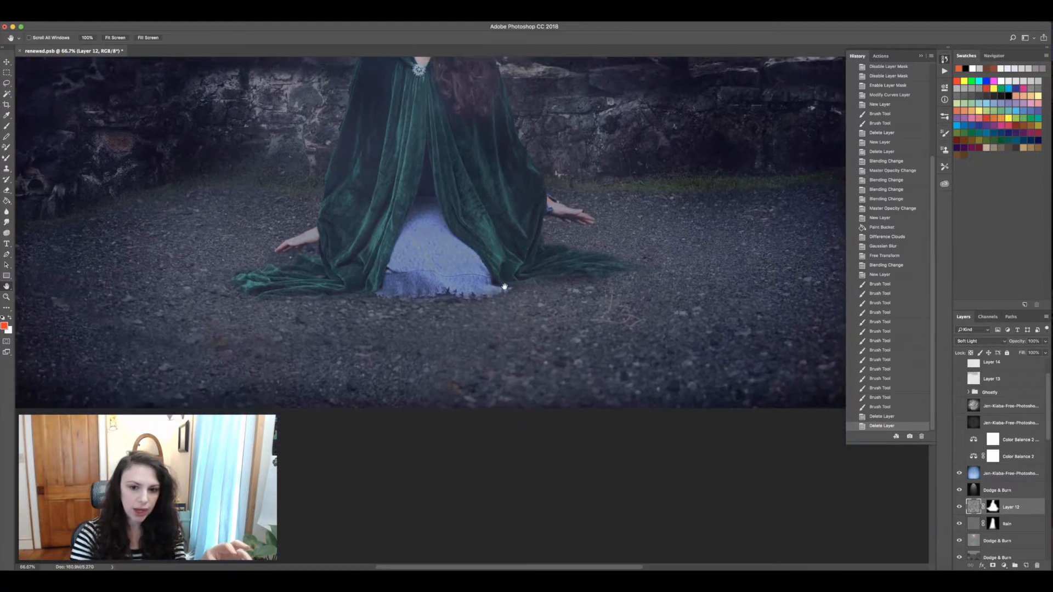
scroll(438, 270, "up", 10)
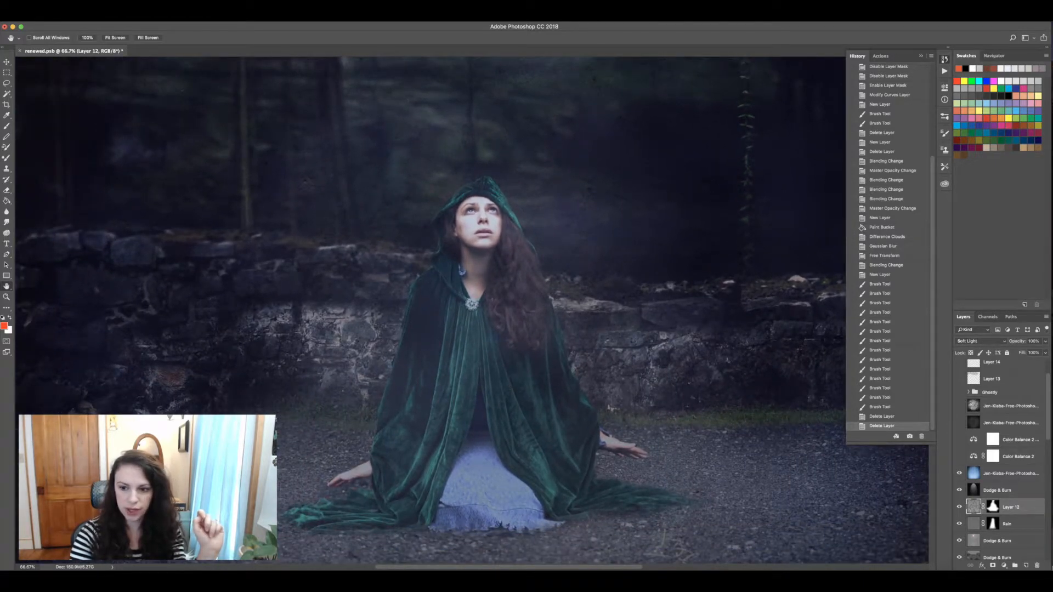
left_click(990, 473)
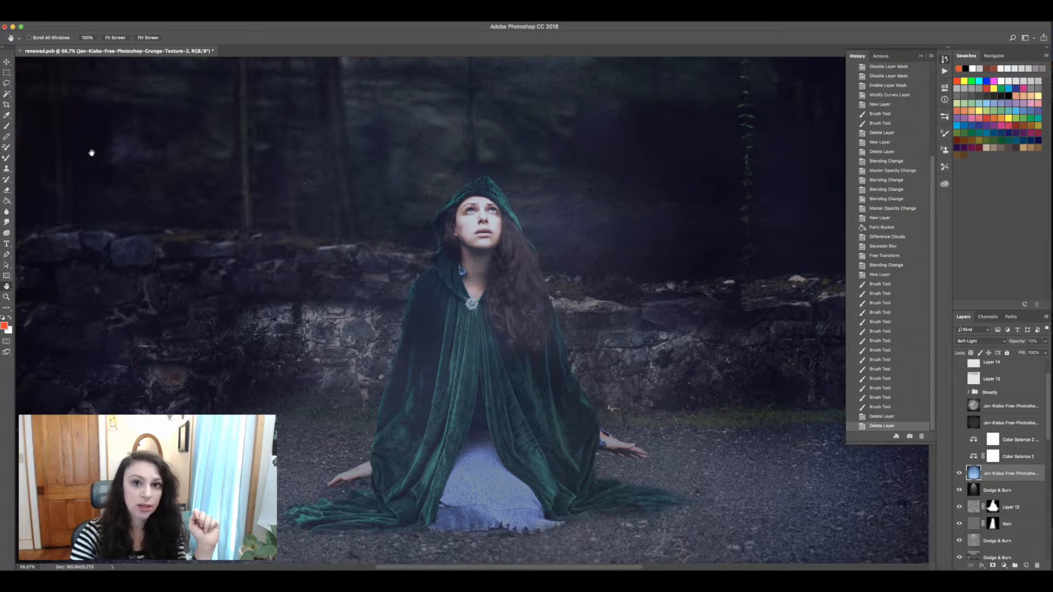
Step: Create a new 400 × 400 pixel RGB document at 72 pixels/inch with a white background
left_click(79, 13)
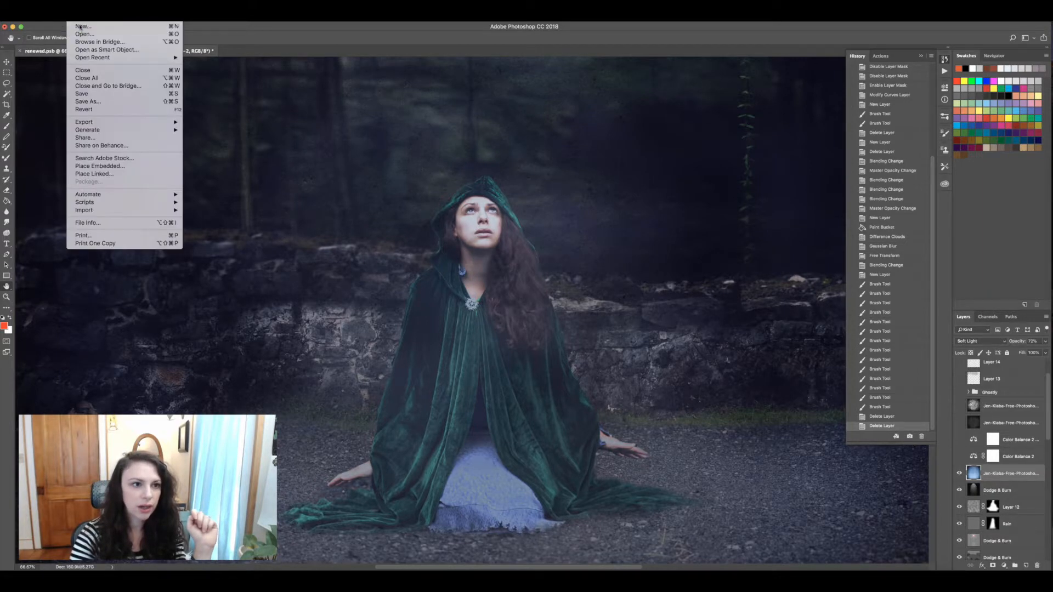
left_click(83, 28)
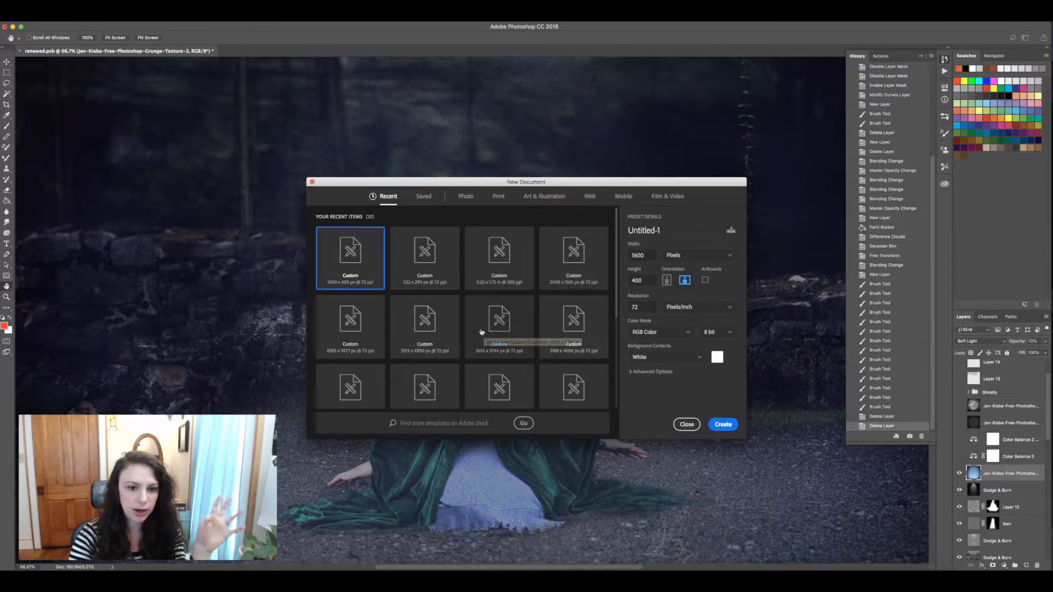
left_click_drag(648, 256, 607, 262)
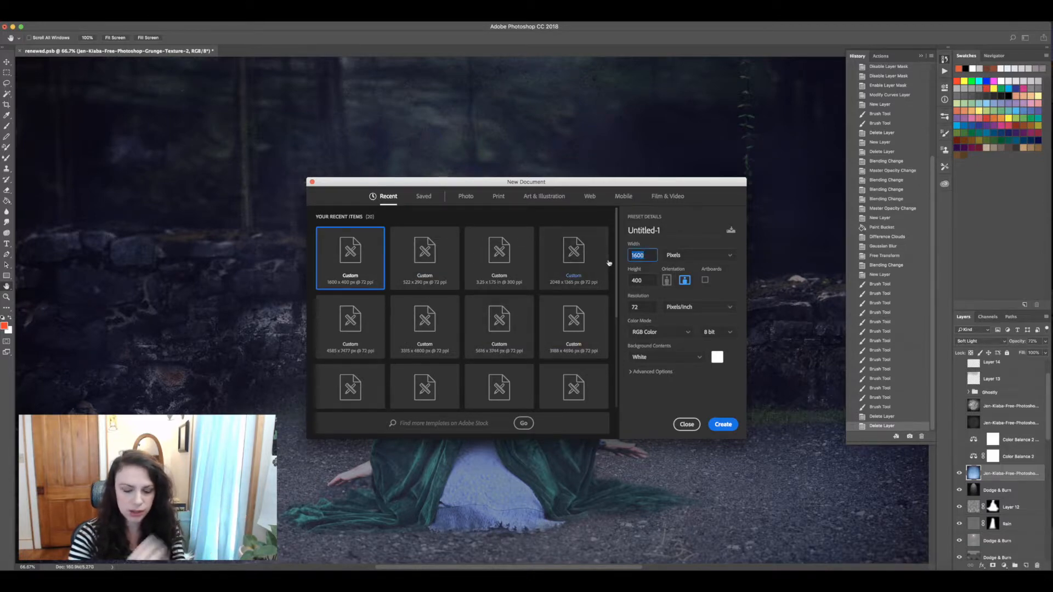
type("400")
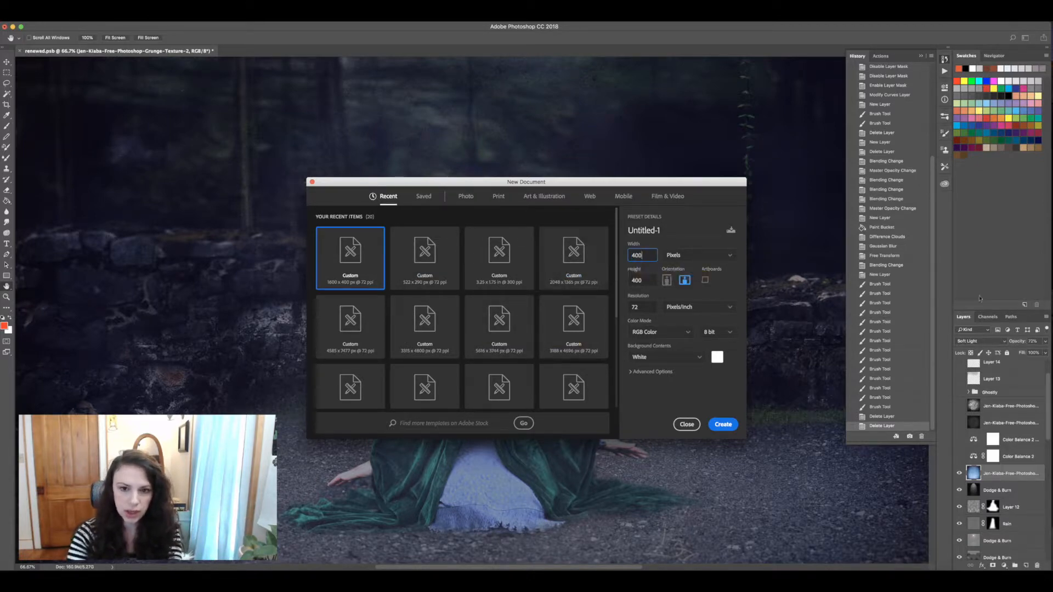
left_click(716, 427)
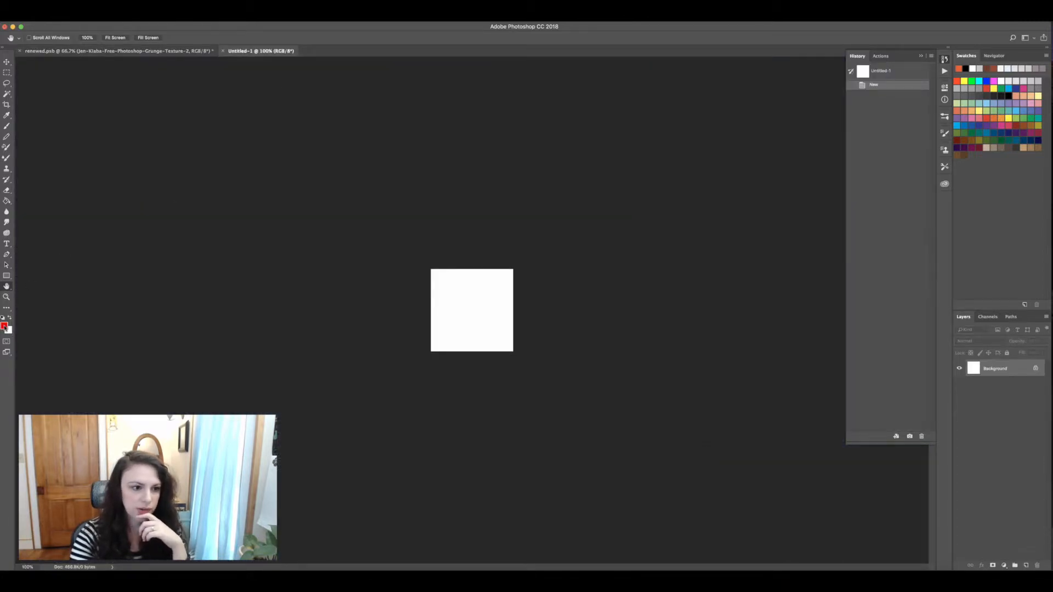
Step: Set the foreground colour to neutral gray (RGB 120, 120, 120) and fill the new document with the Paint Bucket
left_click(4, 326)
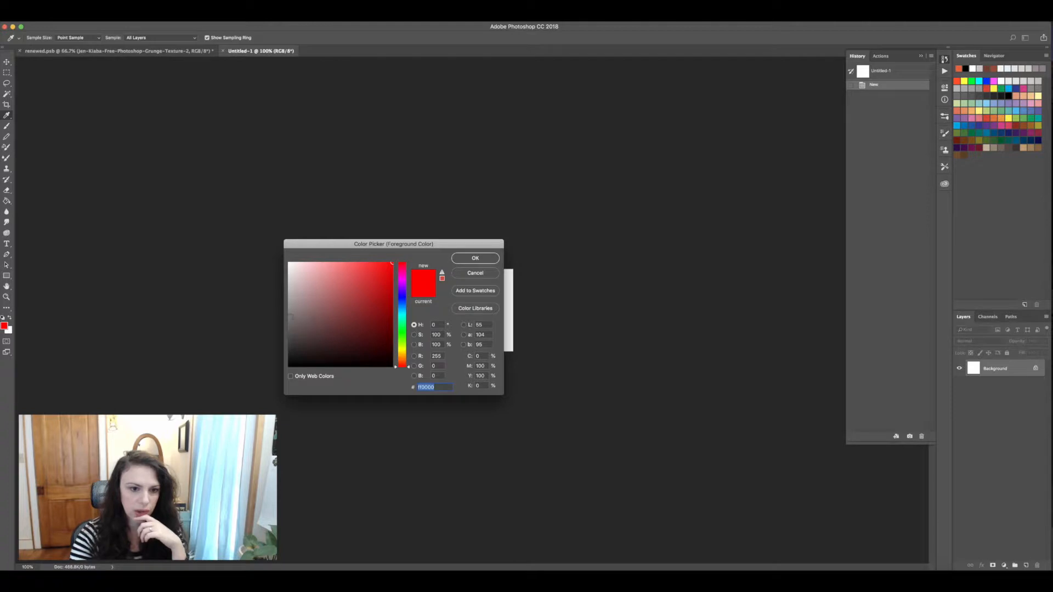
left_click(282, 317)
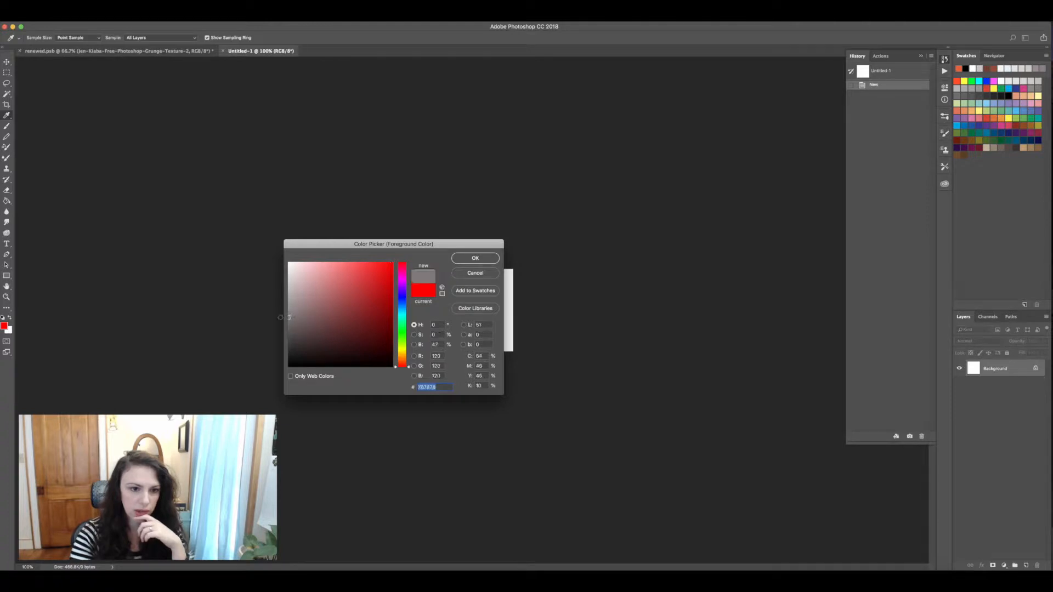
left_click(474, 258)
left_click(9, 203)
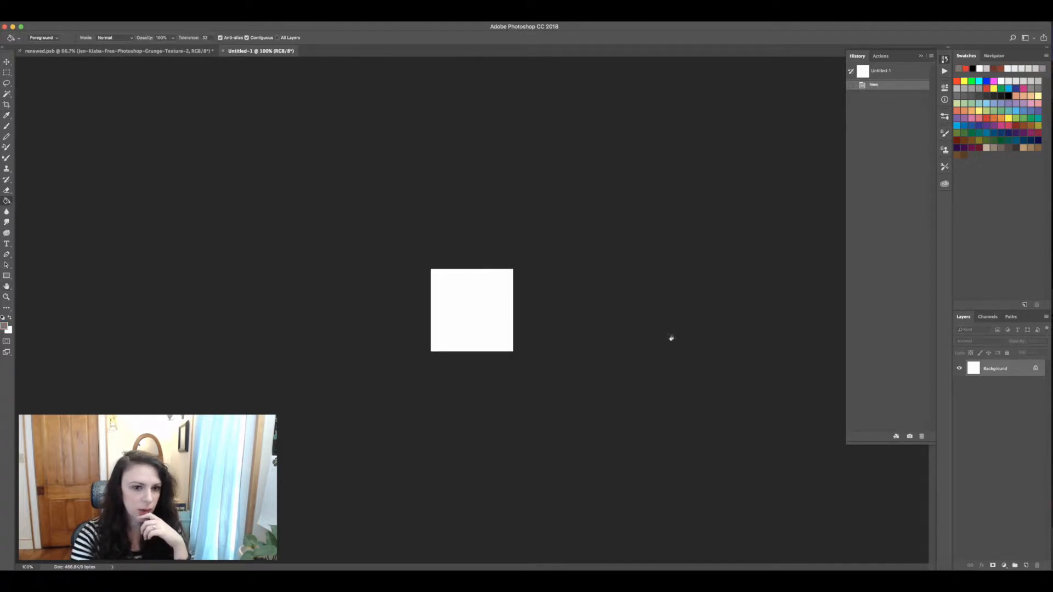
left_click(477, 310)
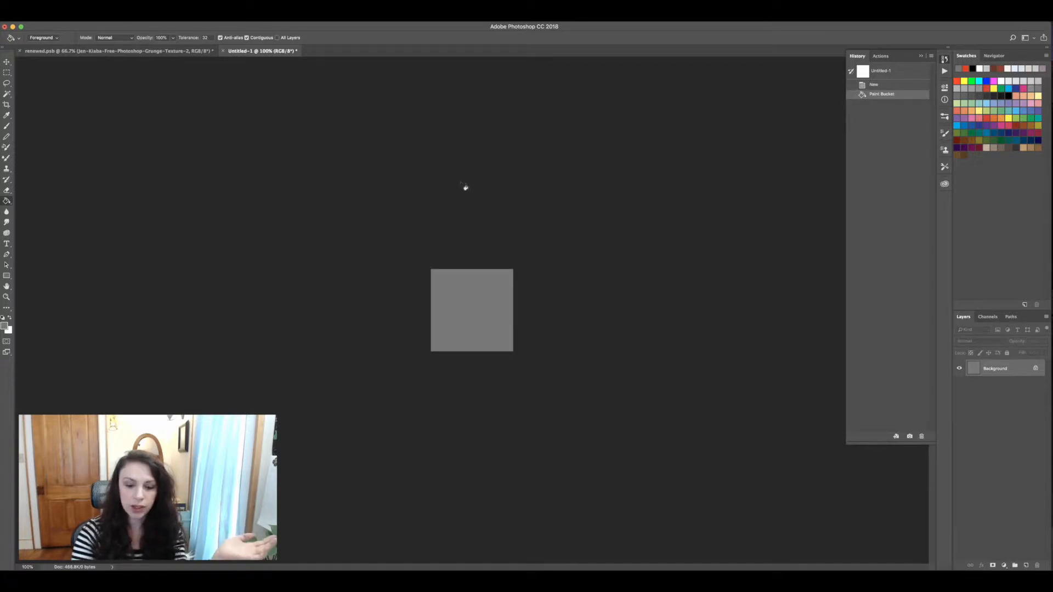
Step: Define the gray fill as a pattern named "Gray" and close the untitled document without saving
key("super+equal")
key("super+equal")
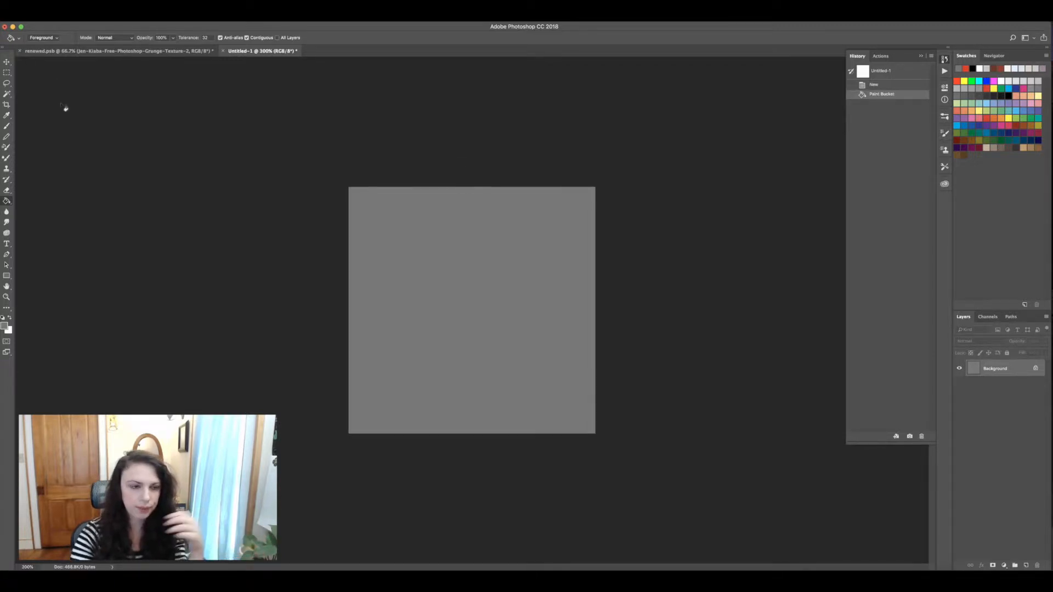
left_click(74, 18)
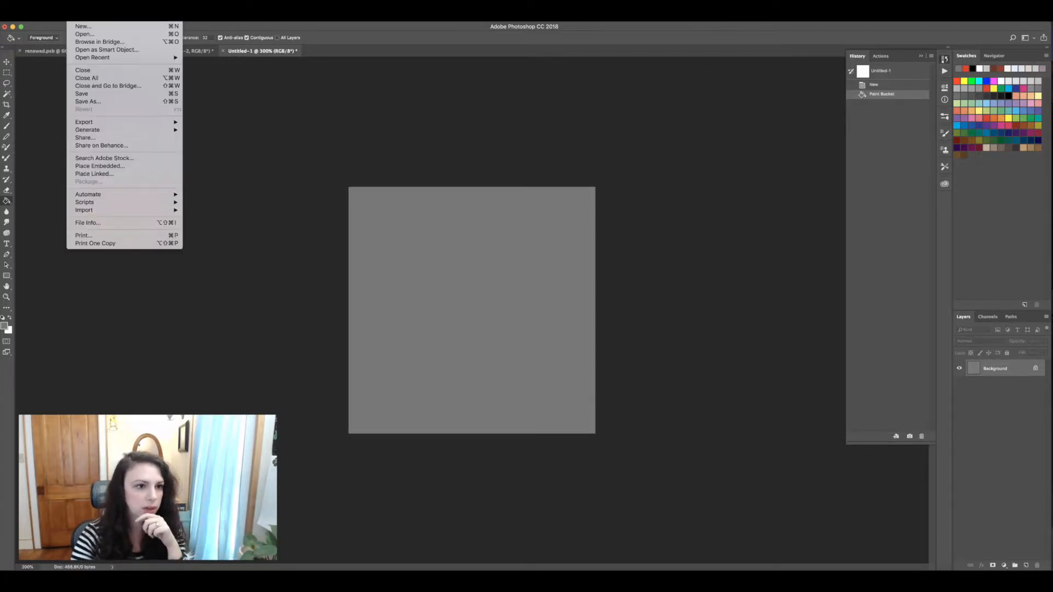
mouse_move(91, 18)
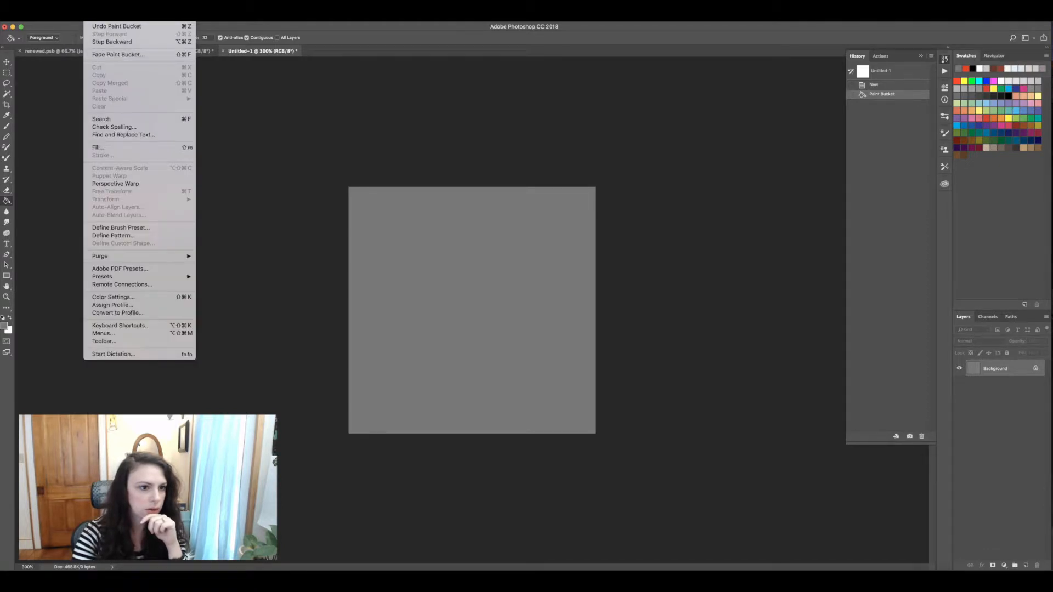
left_click(127, 236)
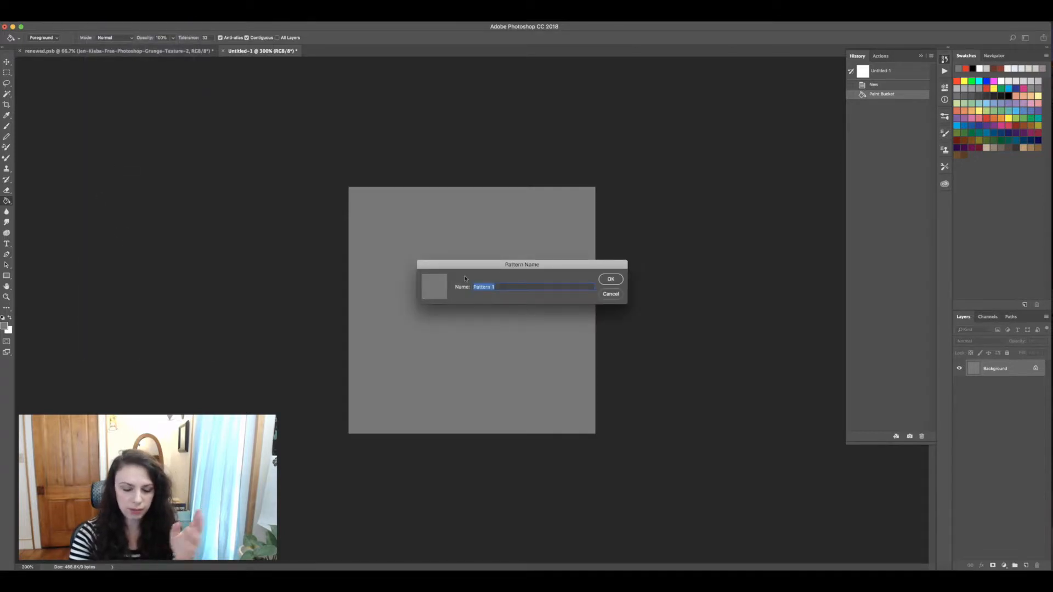
type("Gray")
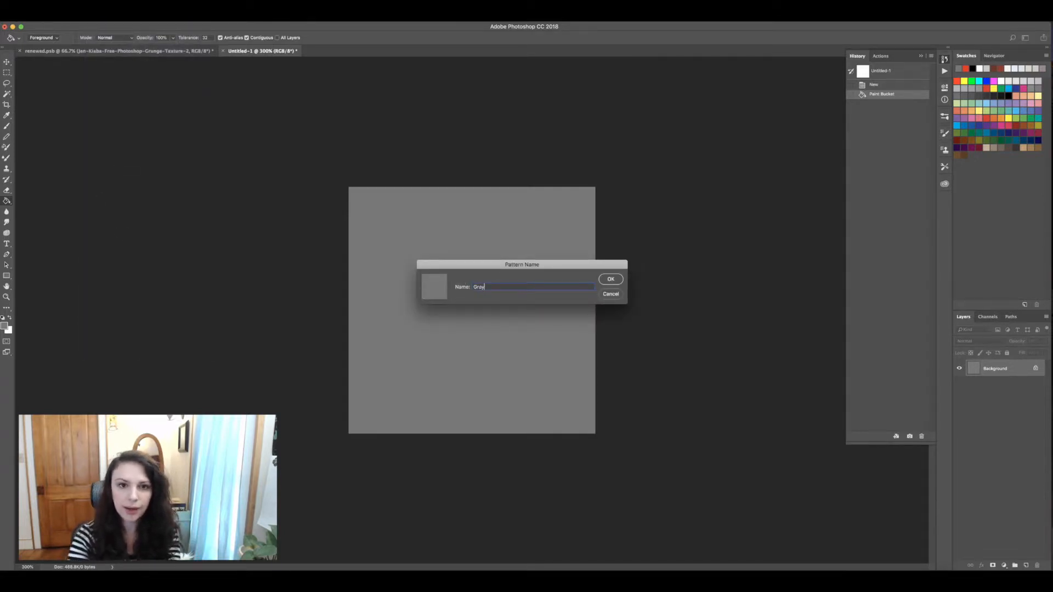
key("Return")
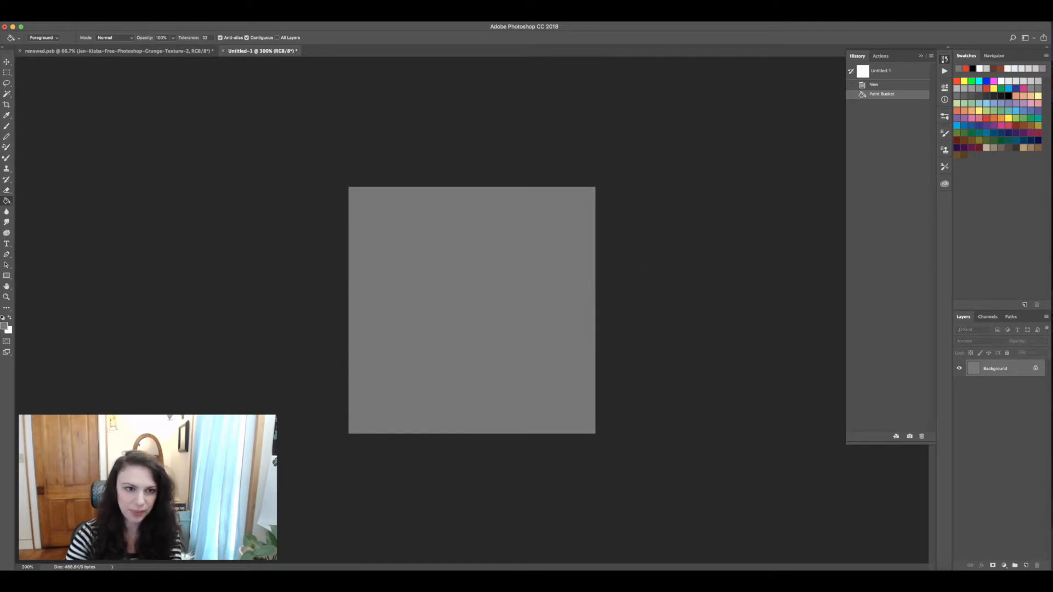
key("super+w")
left_click(497, 194)
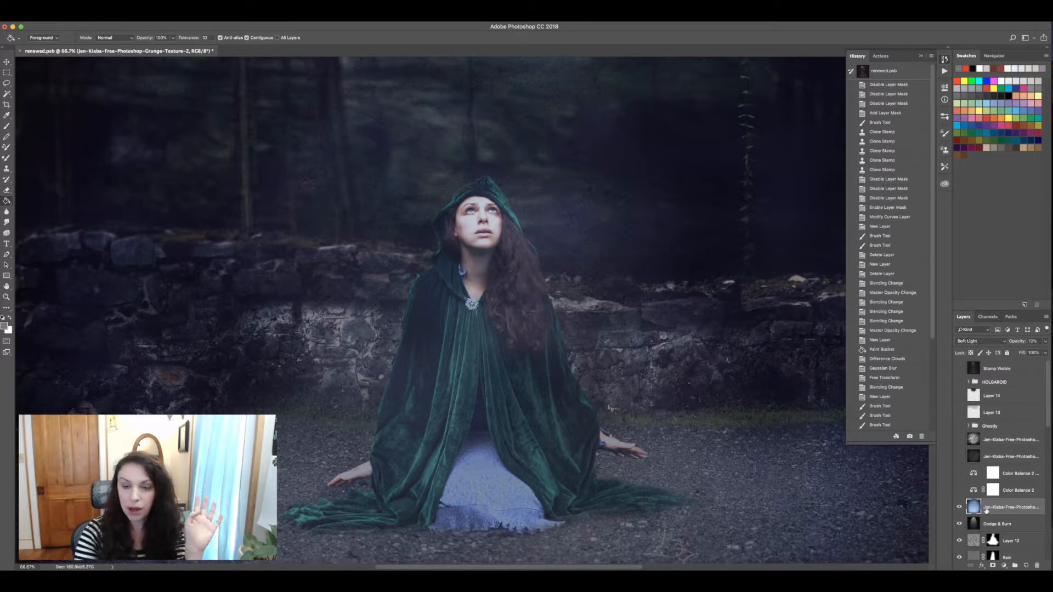
Step: Choose the Healing Brush and set its source to the gray pattern
left_click(7, 307)
left_click(50, 401)
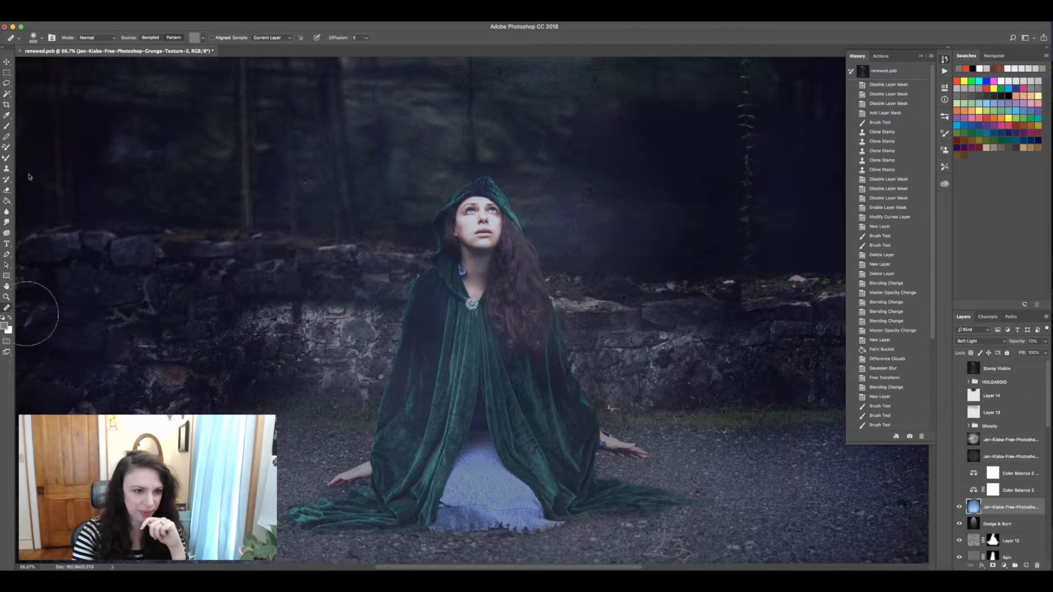
left_click(151, 38)
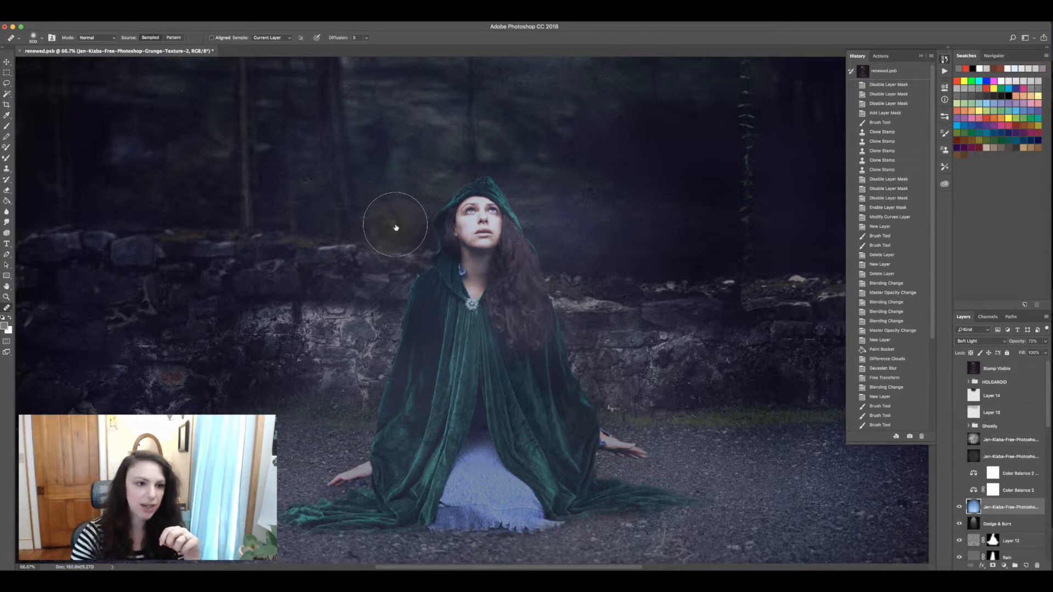
left_click(176, 38)
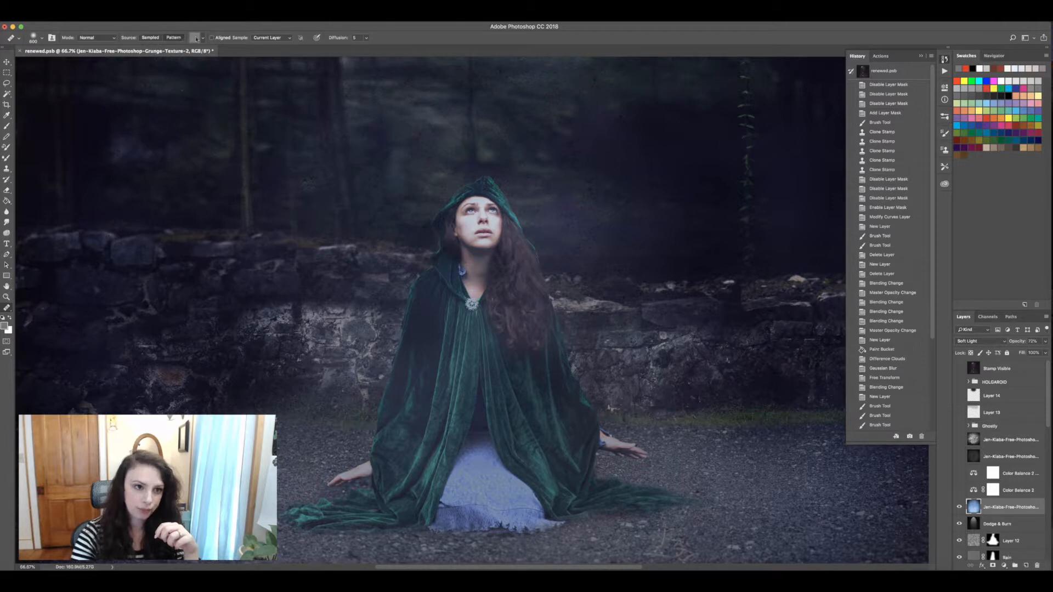
left_click(203, 38)
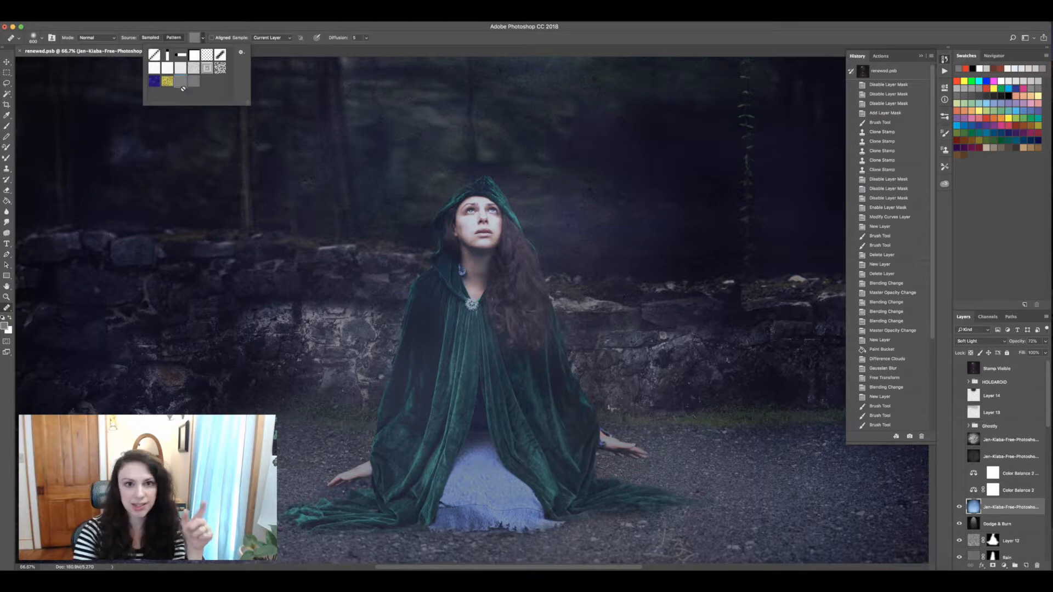
left_click(473, 26)
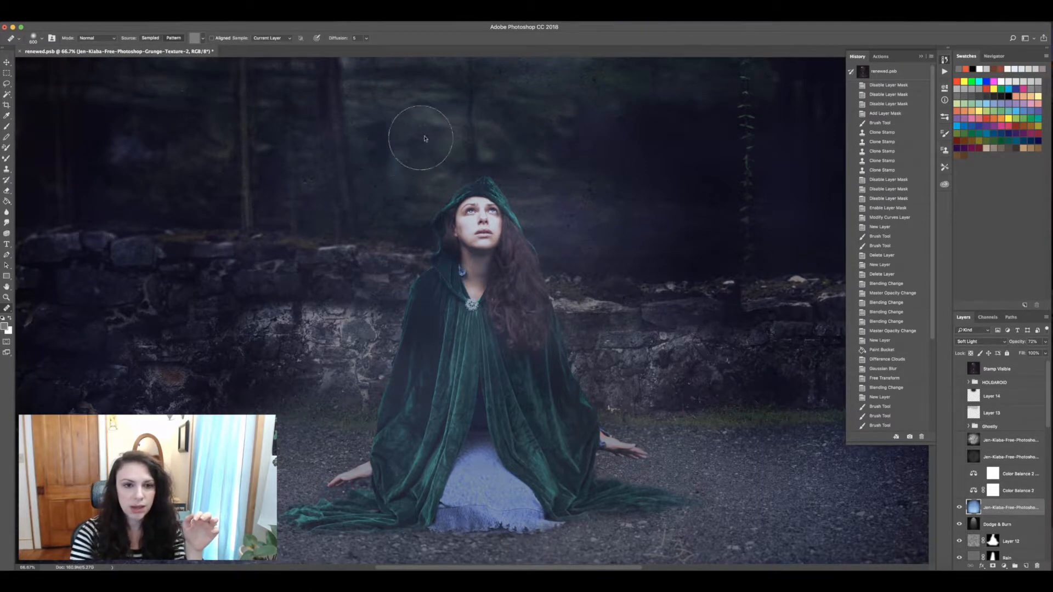
Step: Try healing texture marks on the blue texture layer around the trees above the hood, and undo the strokes
left_click(508, 131)
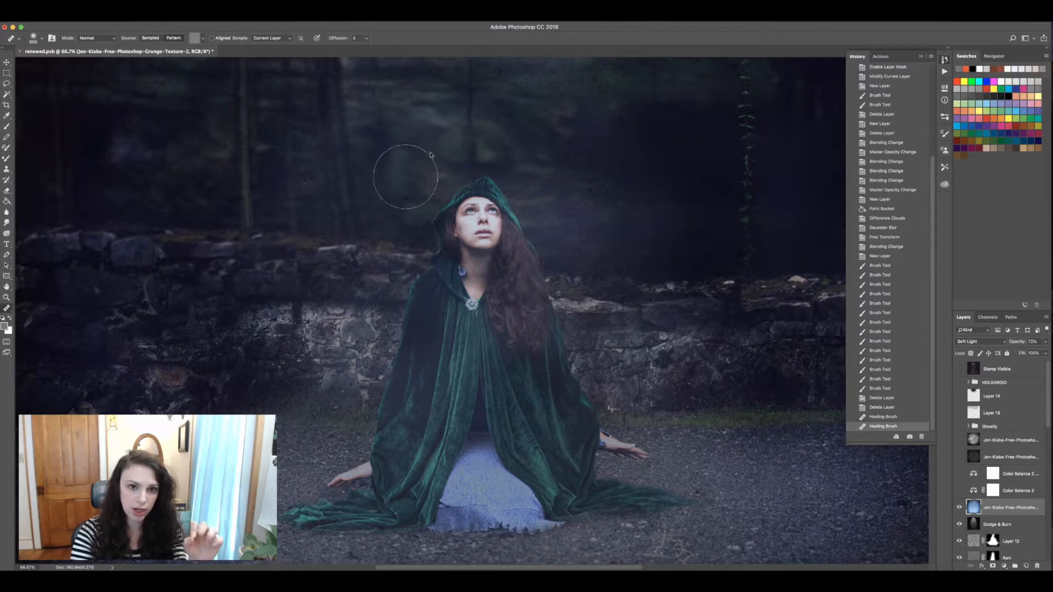
key("ctrl+z")
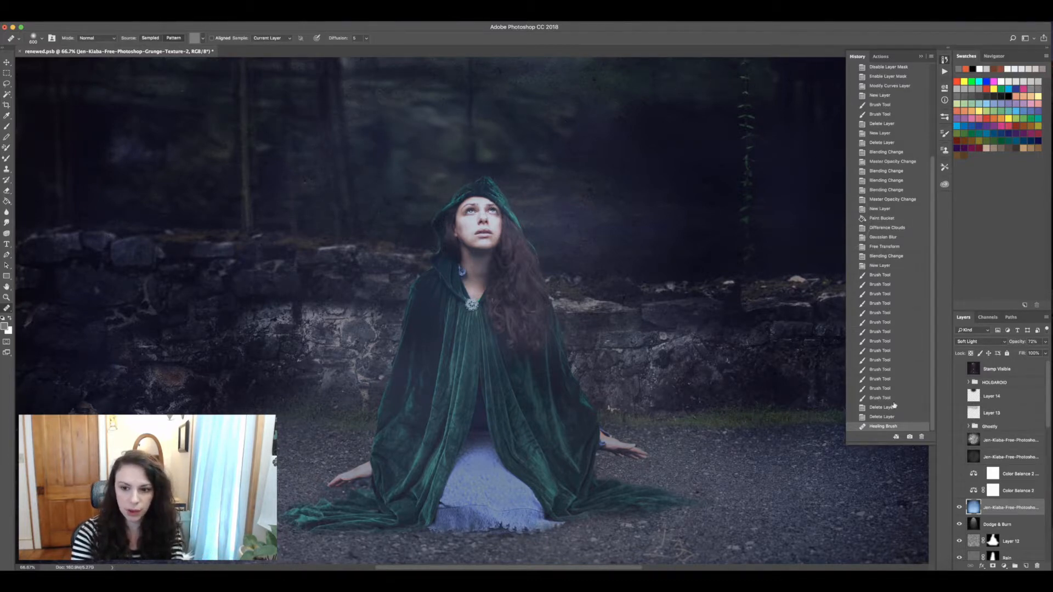
key("ctrl+z")
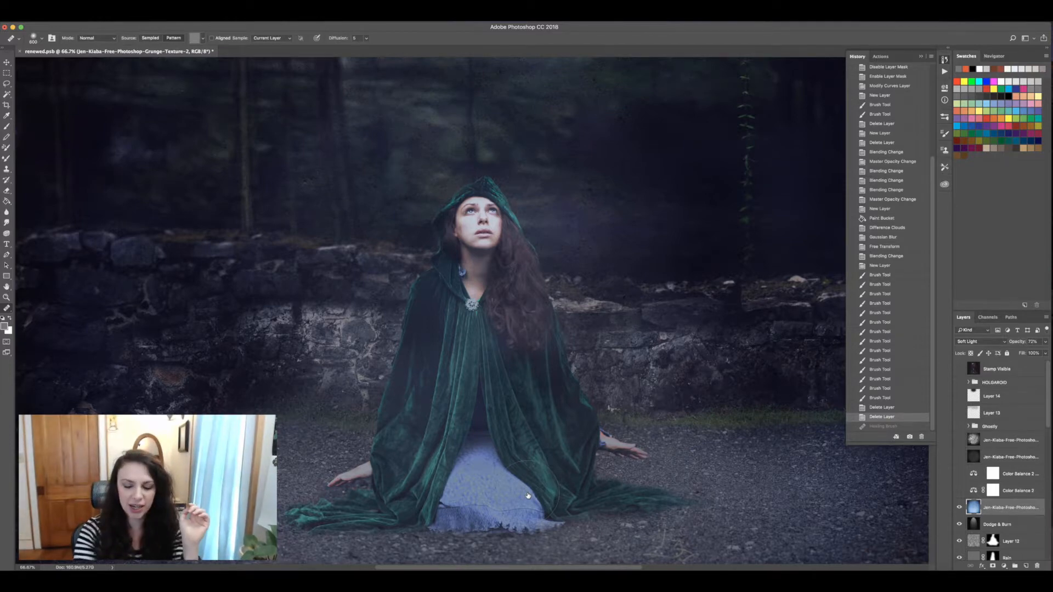
Step: Compare the whole image with the blue texture layer and the colour balance layer directly above it shown and hidden
key("super+minus")
key("super+minus")
key("super+minus")
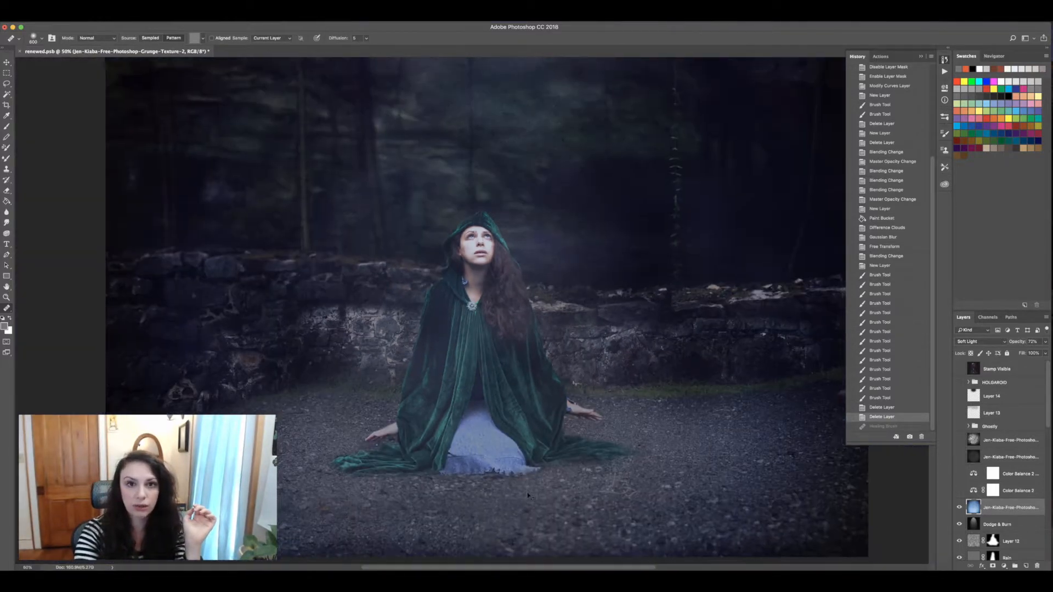
key("super+minus")
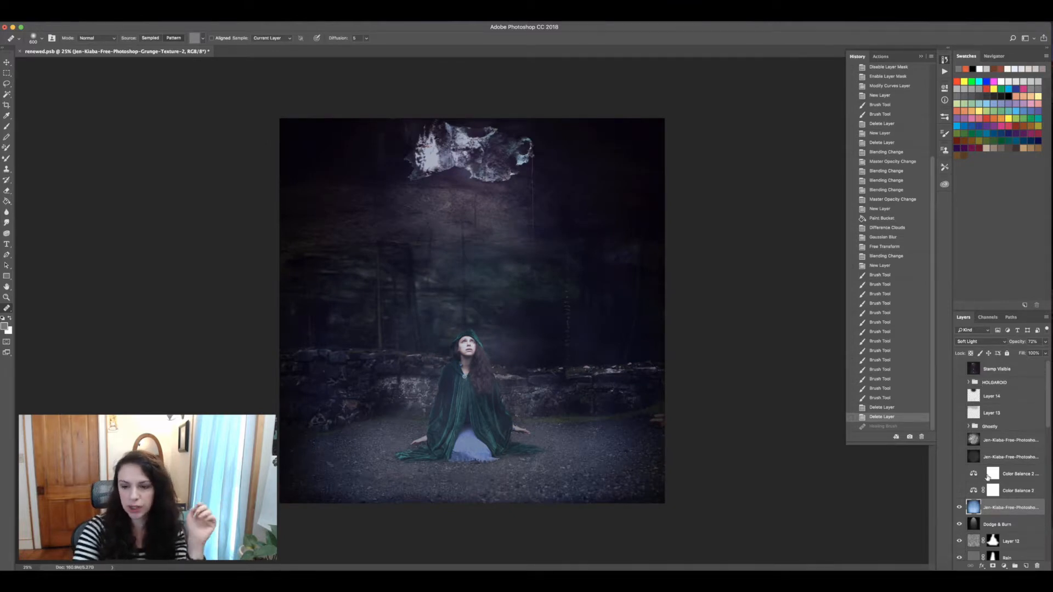
left_click(959, 491)
left_click(959, 491)
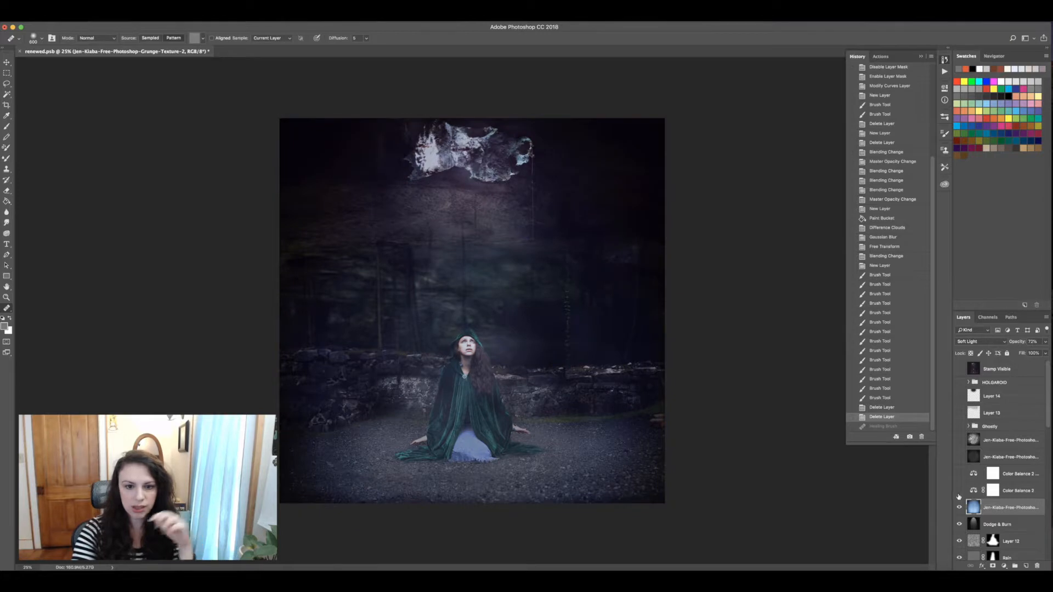
left_click(960, 507)
left_click(960, 509)
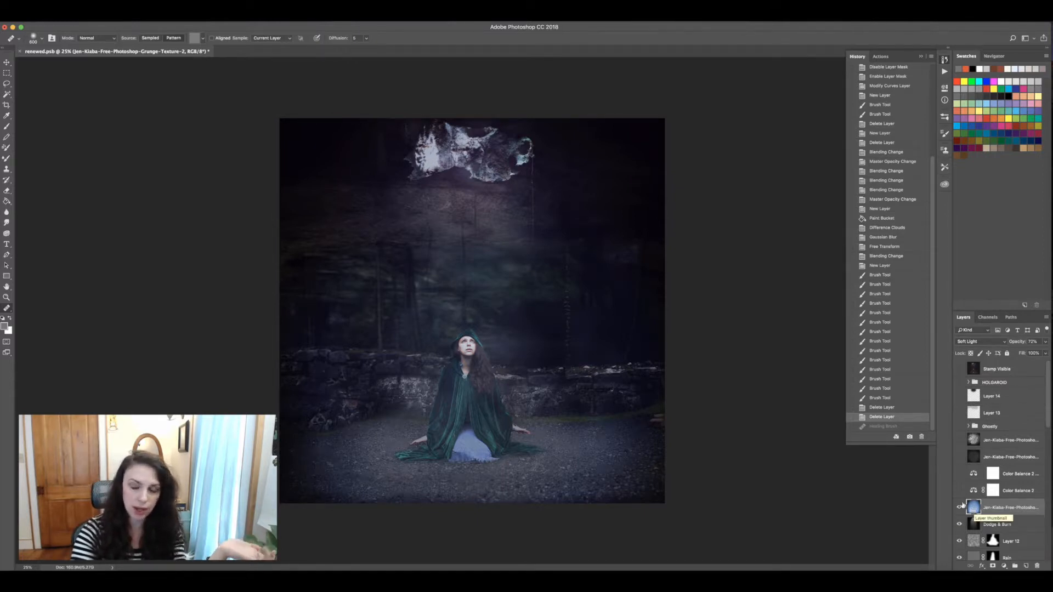
Step: Compare the image with the two colour balance layers above the blue texture shown and hidden
left_click(959, 491)
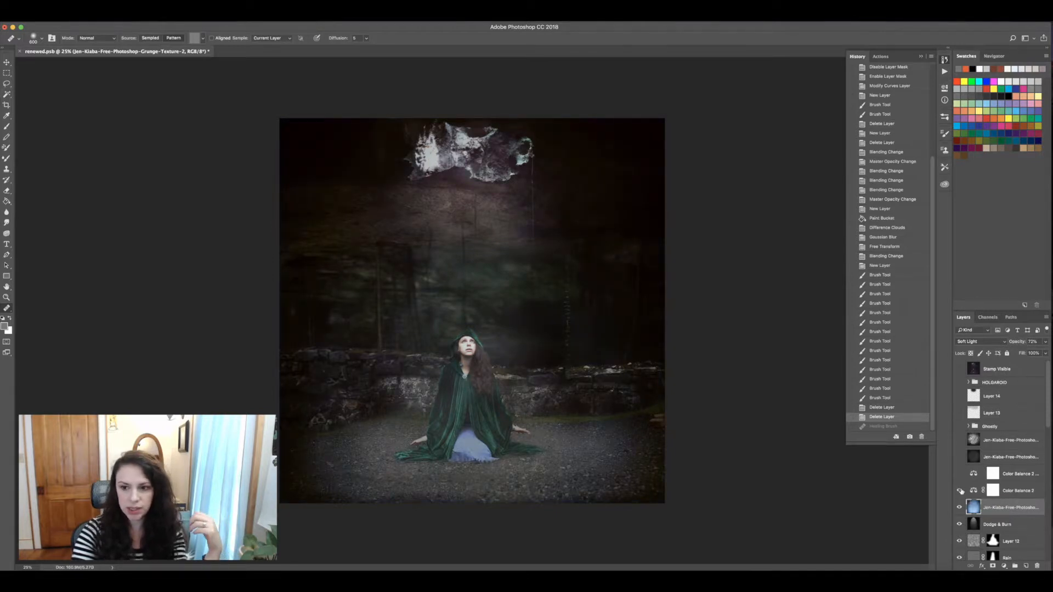
left_click(960, 476)
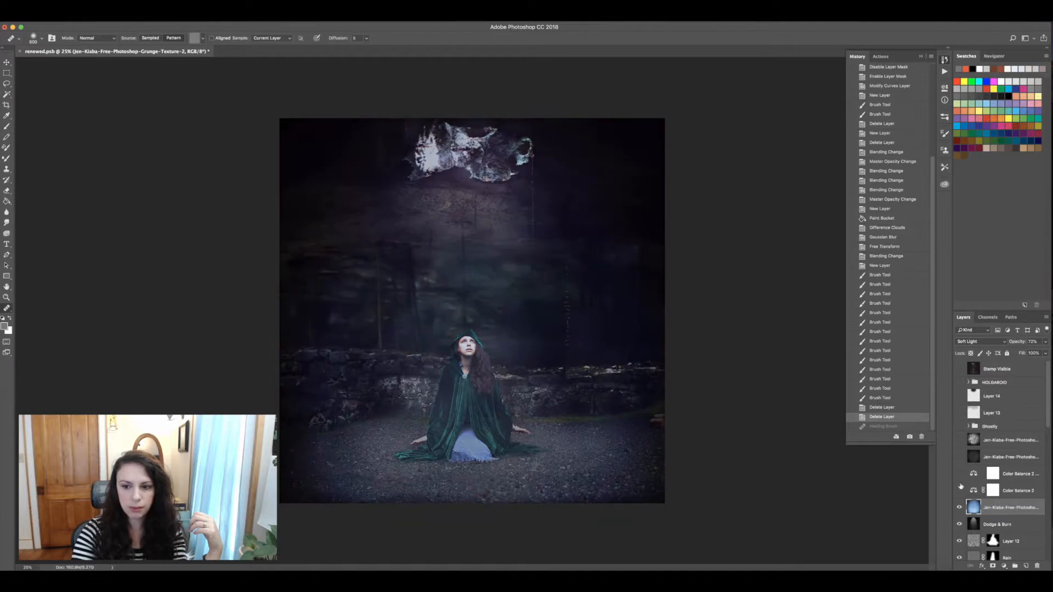
left_click_drag(959, 474, 959, 491)
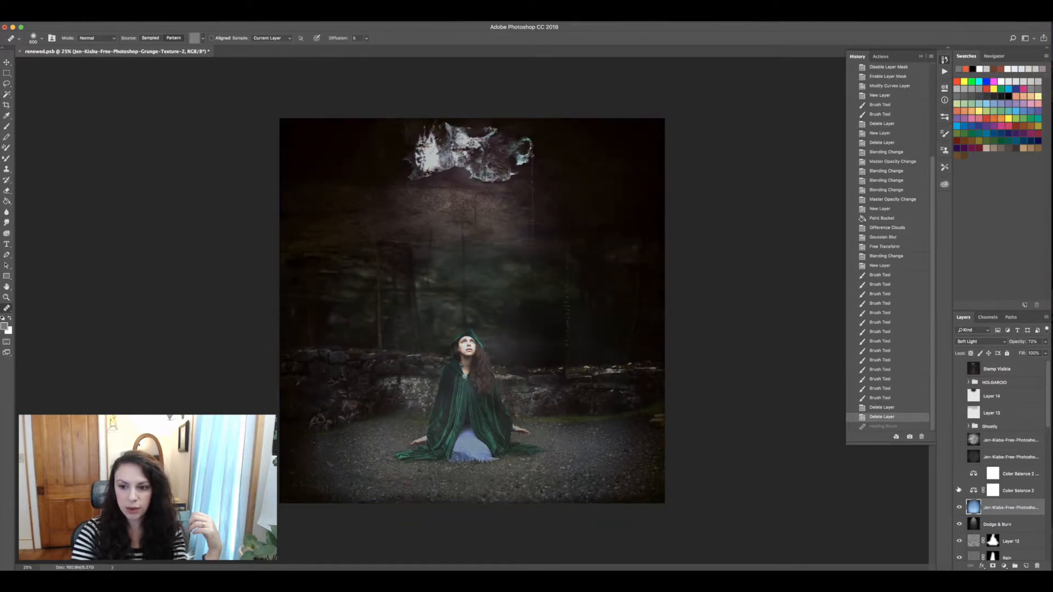
Step: Add a Black & White adjustment layer above the blue texture and clip it to that texture layer
left_click(1004, 566)
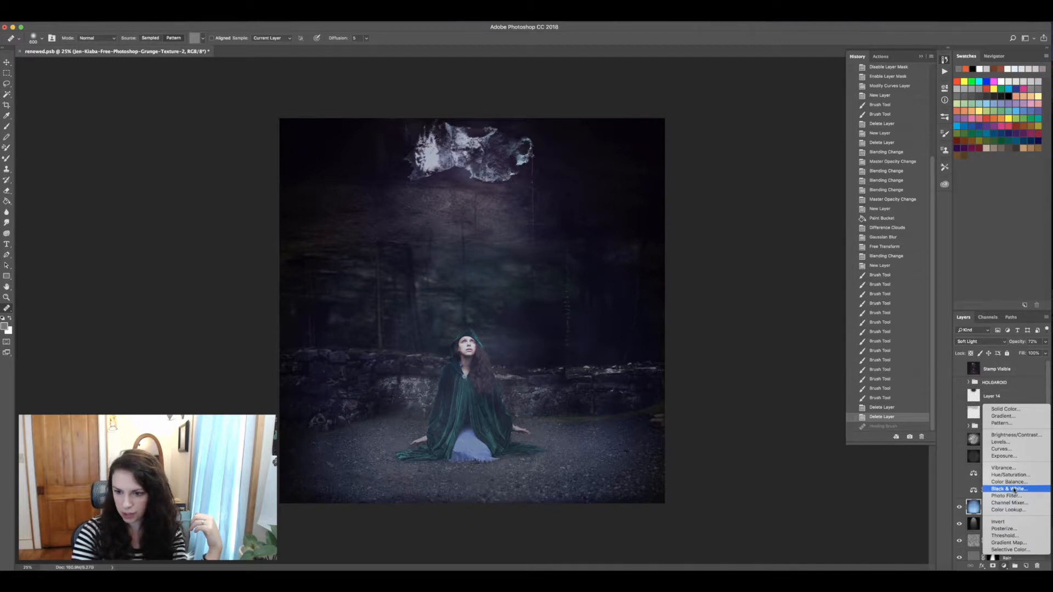
left_click(1009, 489)
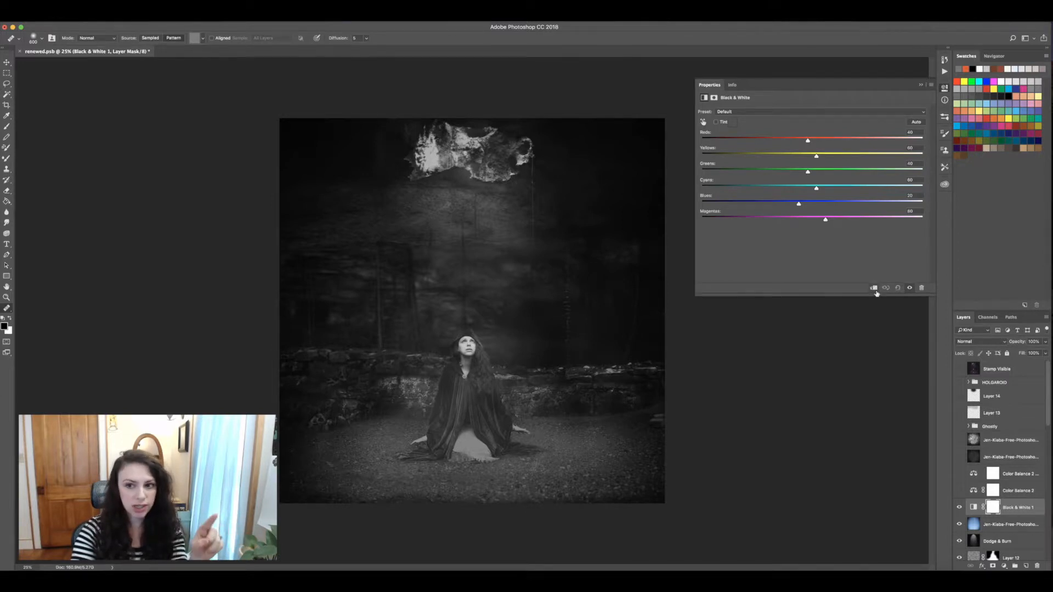
left_click(874, 291)
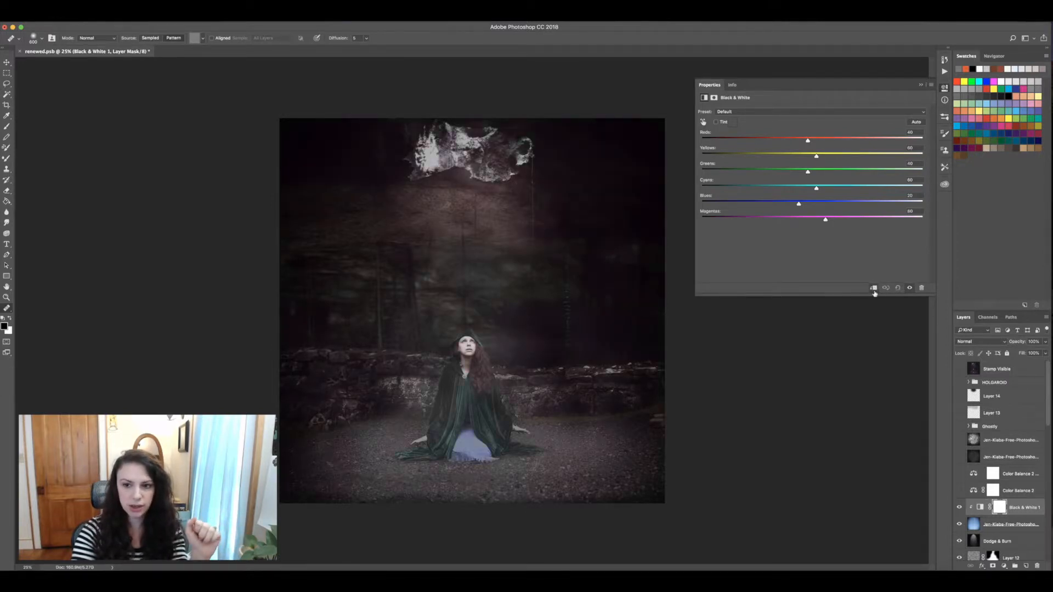
Step: Compare the image with the clipped Black & White layer hidden and shown, and with both colour balance layers shown
left_click(958, 508)
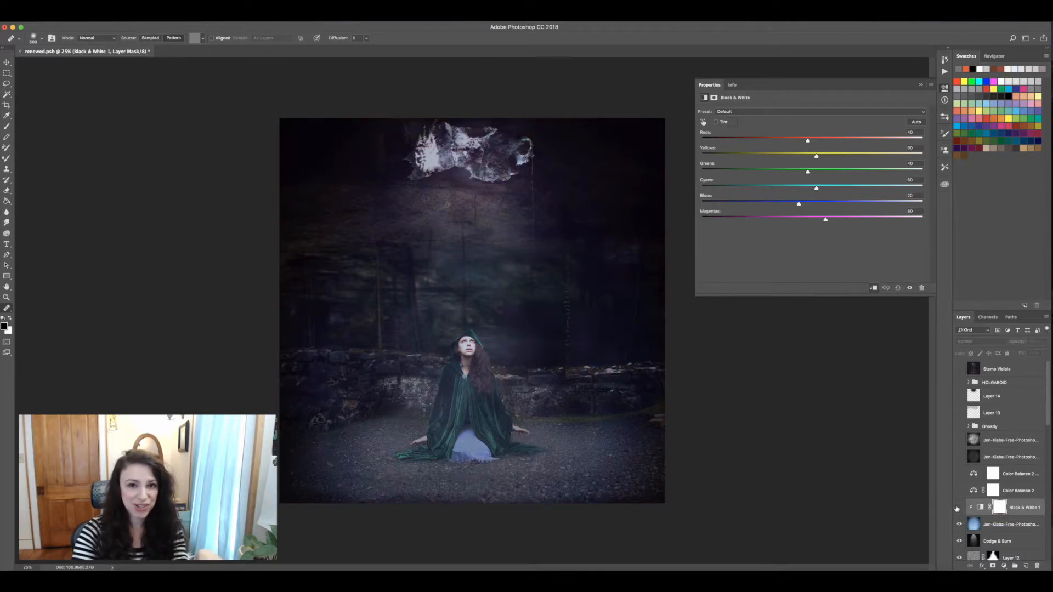
left_click(959, 509)
left_click(959, 491)
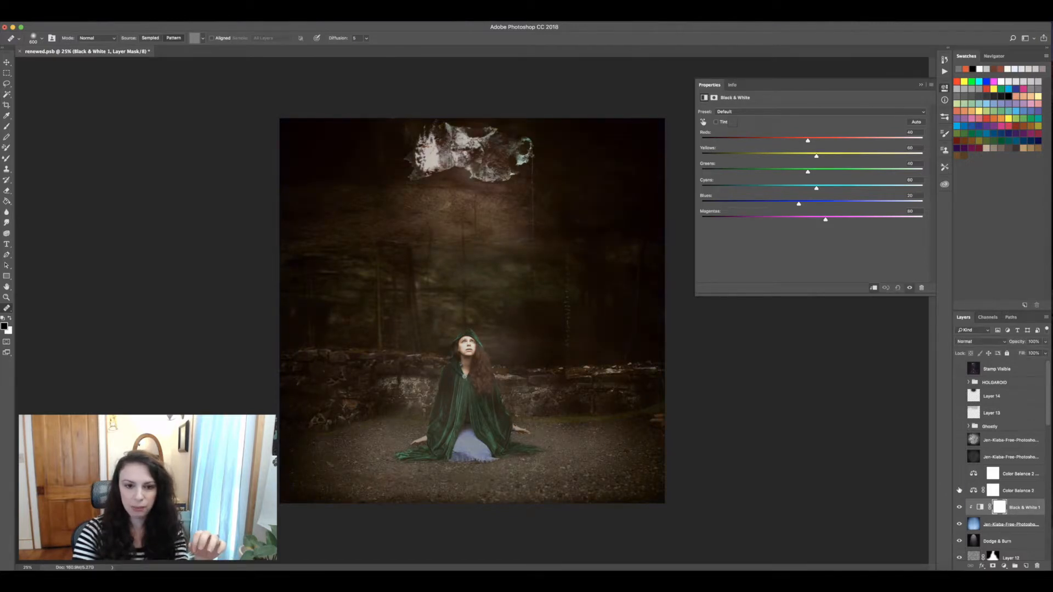
left_click(959, 478)
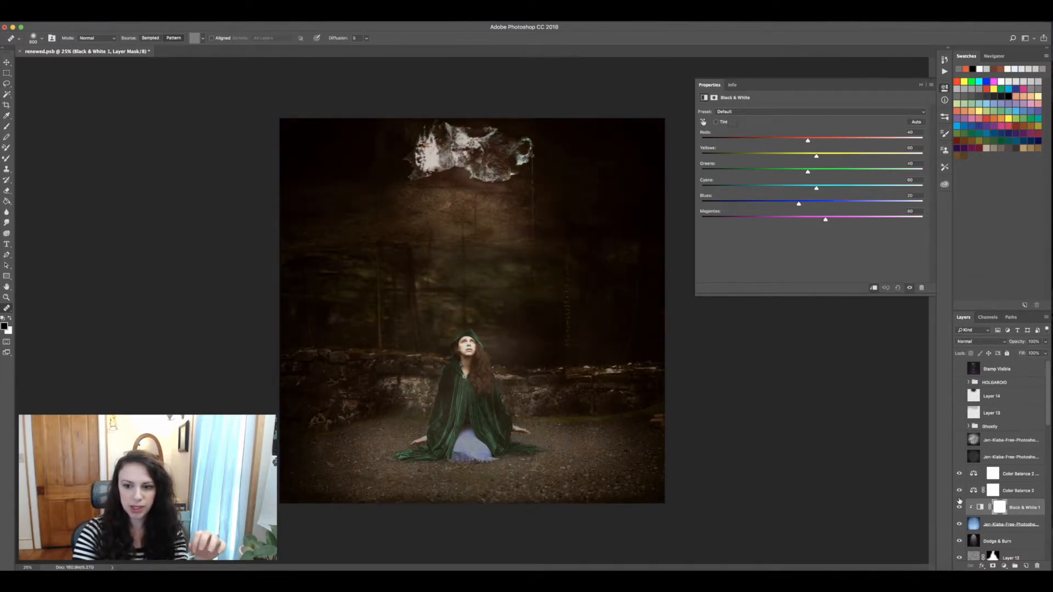
Step: Toggle the Black & White layer to compare its effect, leave it hidden, and hide both colour balance layers
left_click(959, 508)
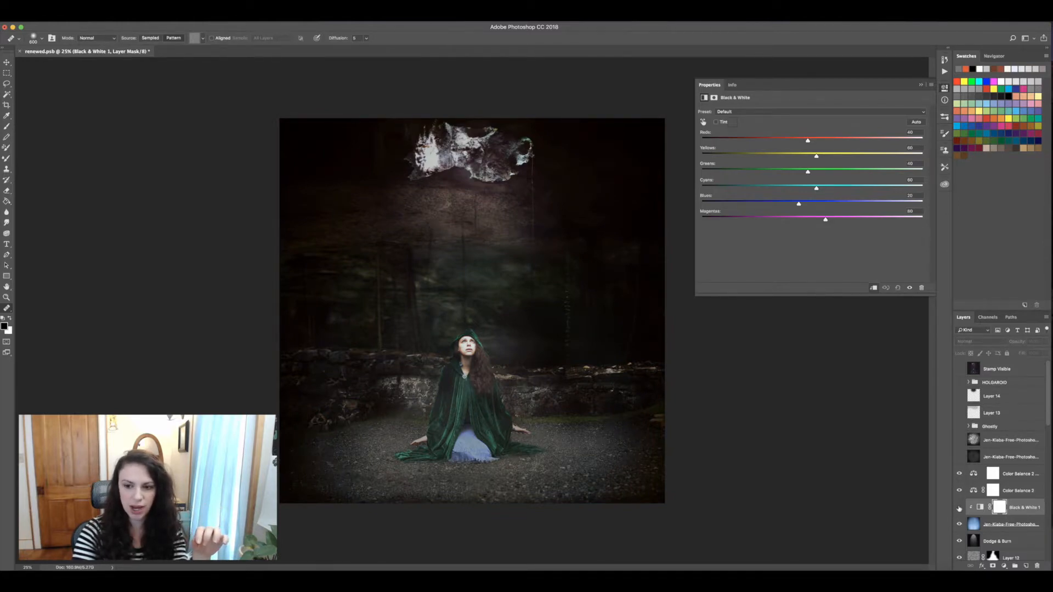
left_click(959, 510)
left_click(959, 510)
left_click(959, 510)
left_click(959, 510)
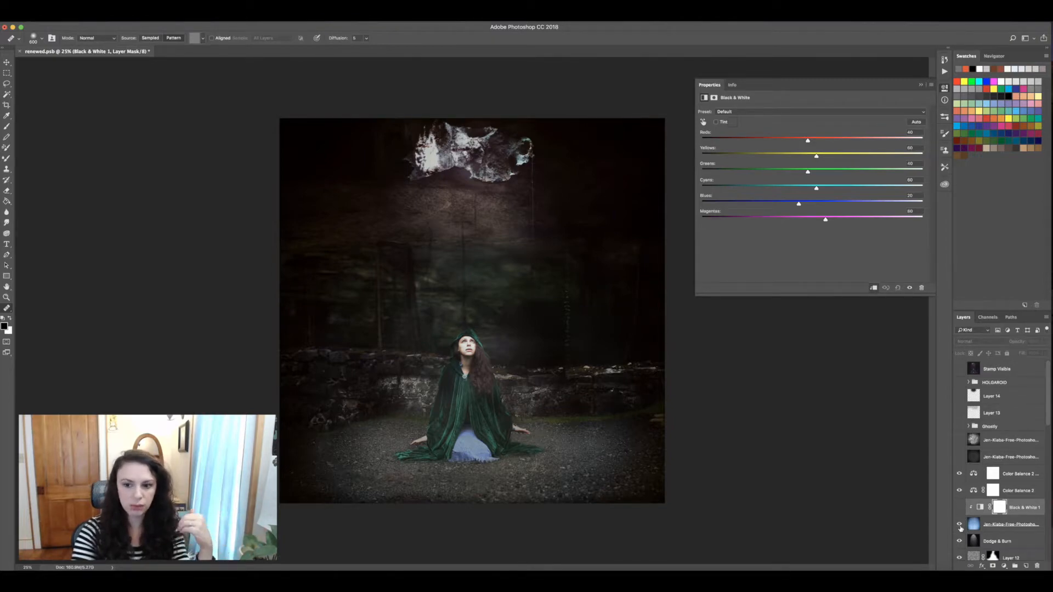
left_click(959, 490)
left_click(959, 473)
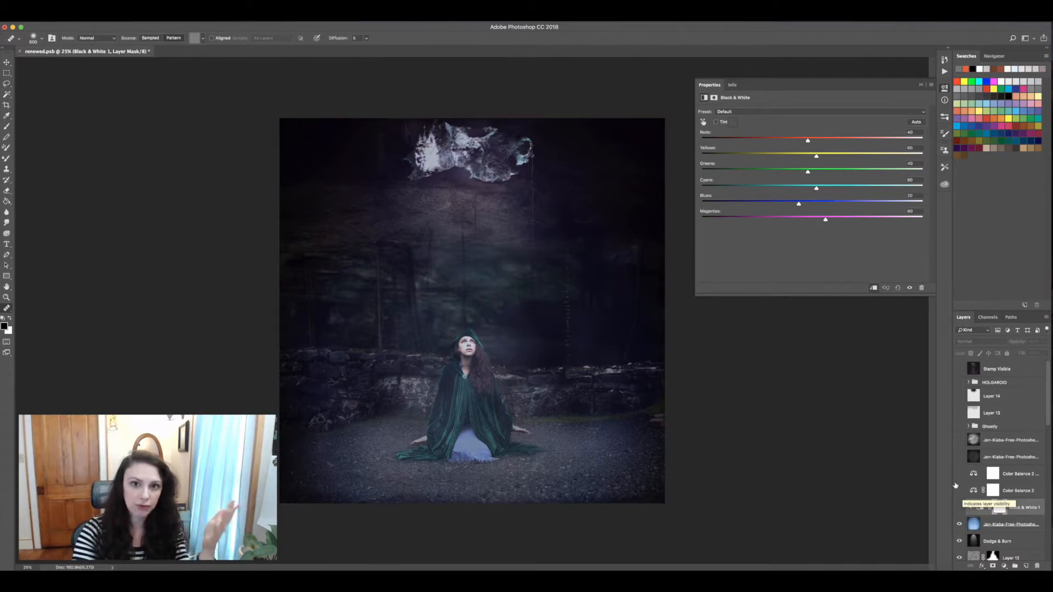
Step: Show the Color Balance 2 layer, try pushing its midtones strongly toward blue, and undo the change
left_click(959, 492)
left_click(973, 491)
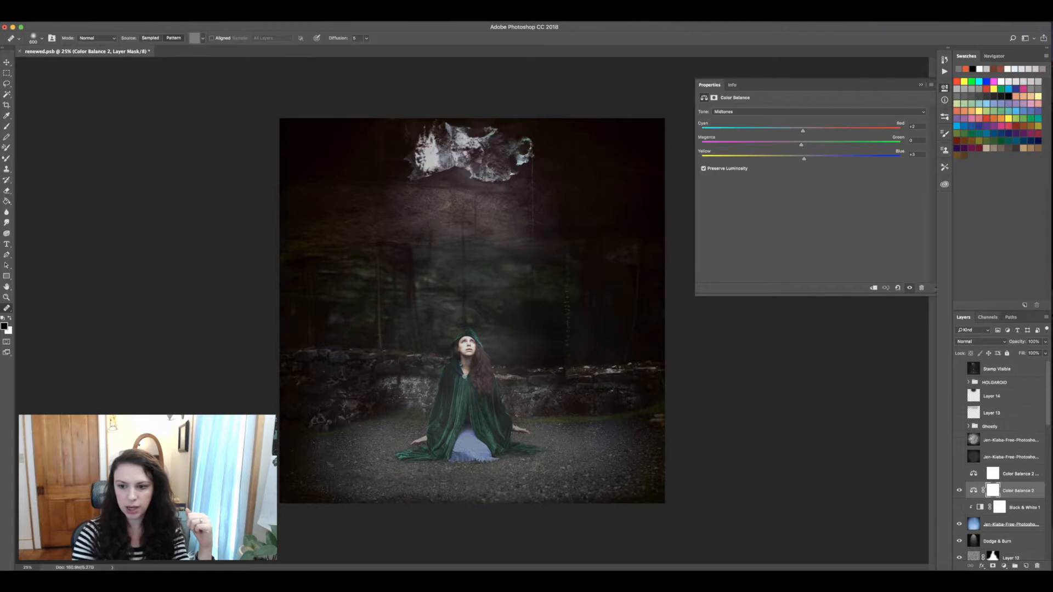
left_click(864, 155)
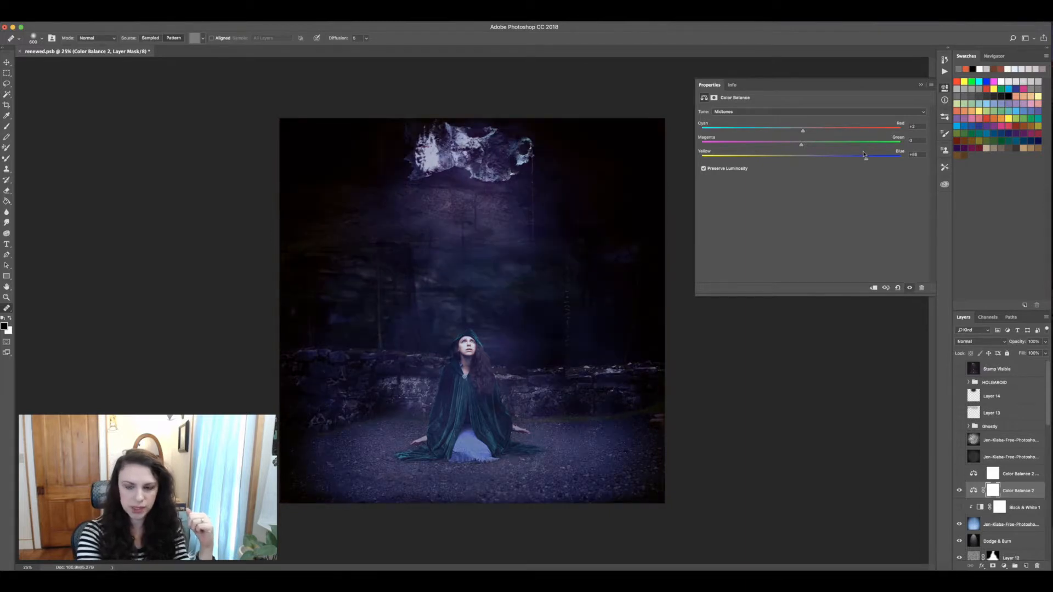
key("super+z")
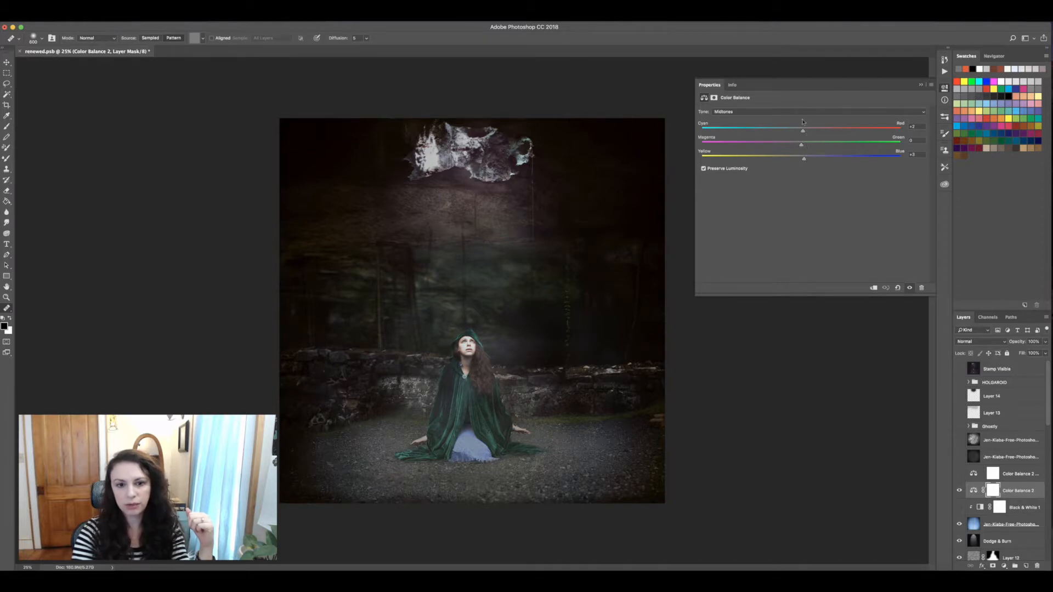
Step: Review the shadows and highlights settings of the Color Balance 2 layer and close its settings
left_click(800, 112)
left_click(799, 105)
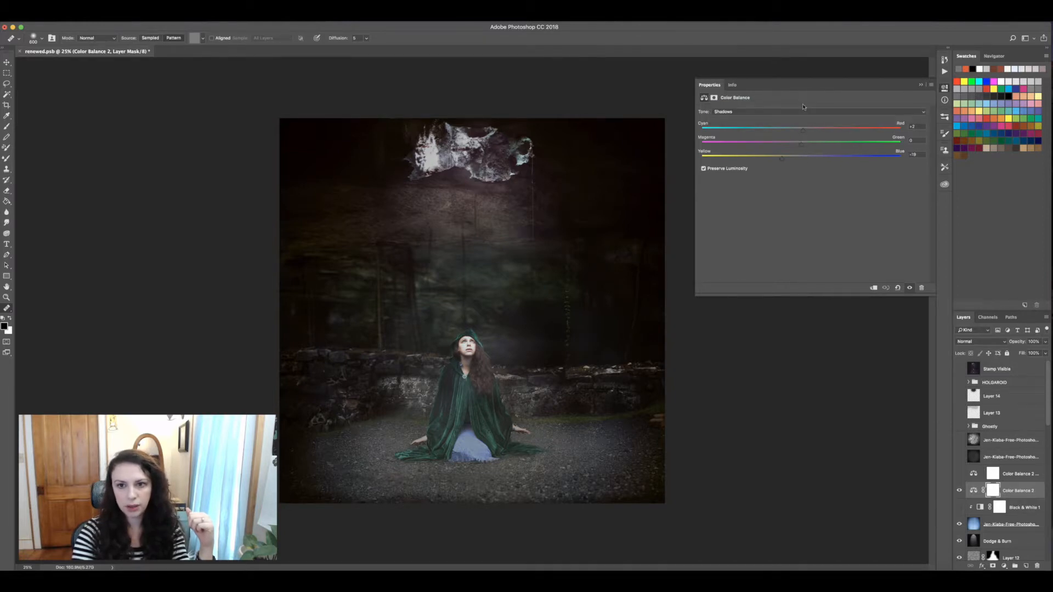
left_click_drag(804, 159, 780, 161)
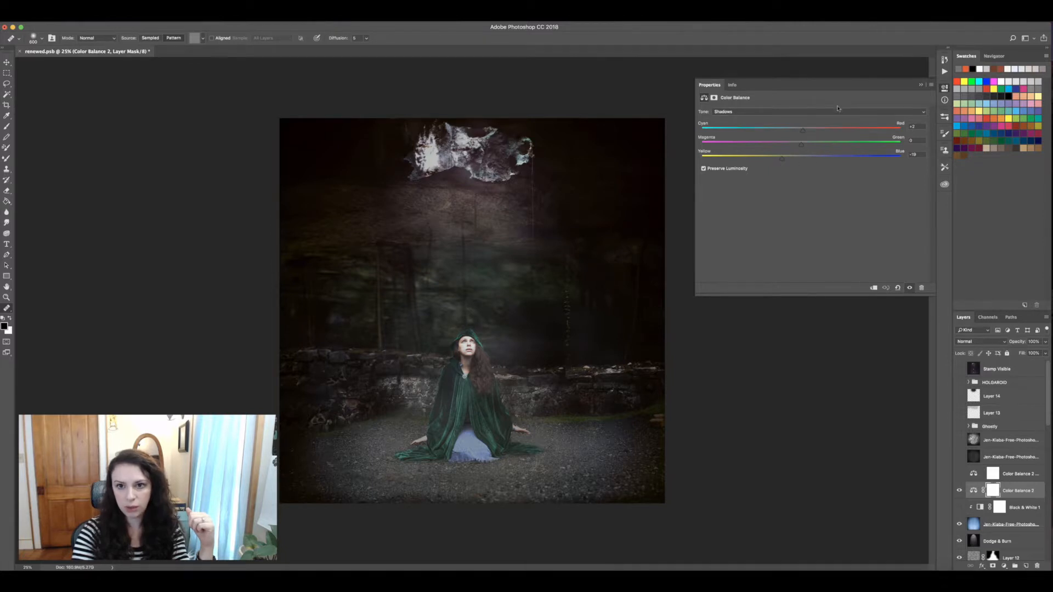
left_click(805, 113)
left_click(825, 129)
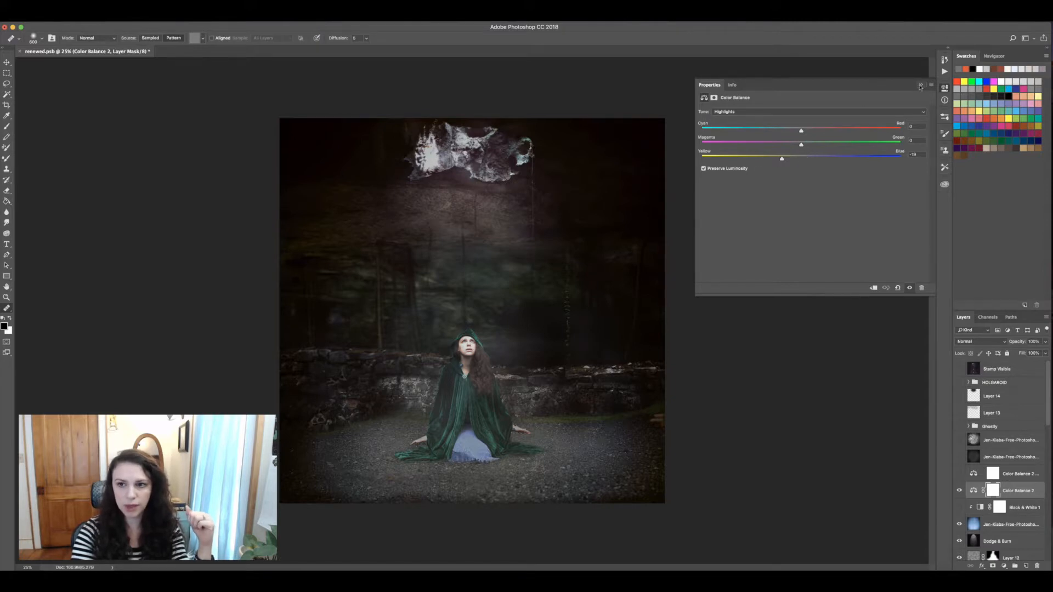
left_click(921, 85)
Step: Show the Color Balance 2 copy layer and review its midtones, highlights and shadows settings
left_click(959, 473)
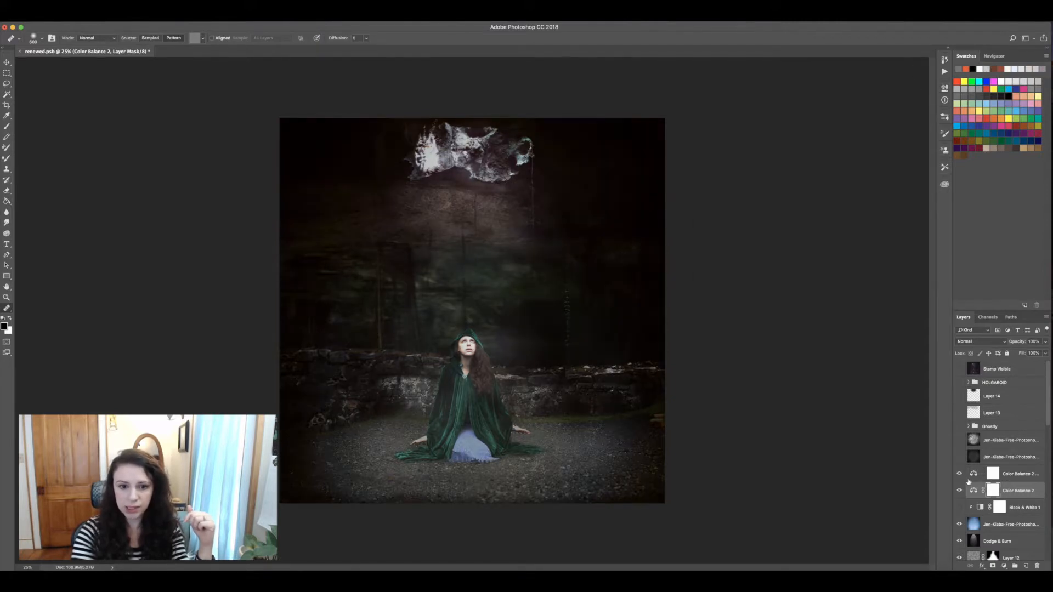
double_click(972, 475)
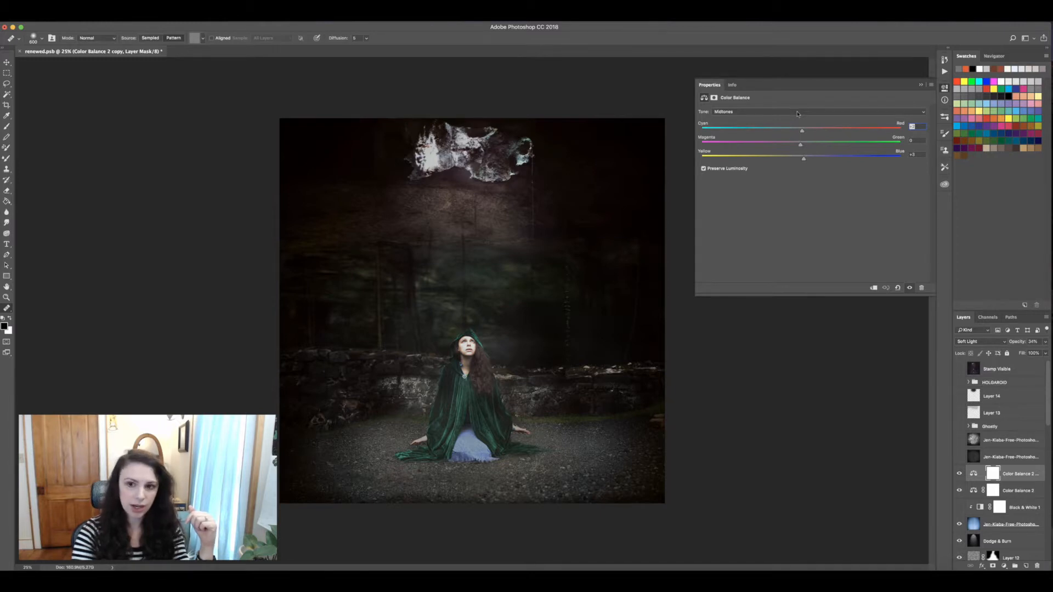
left_click(798, 114)
left_click(804, 117)
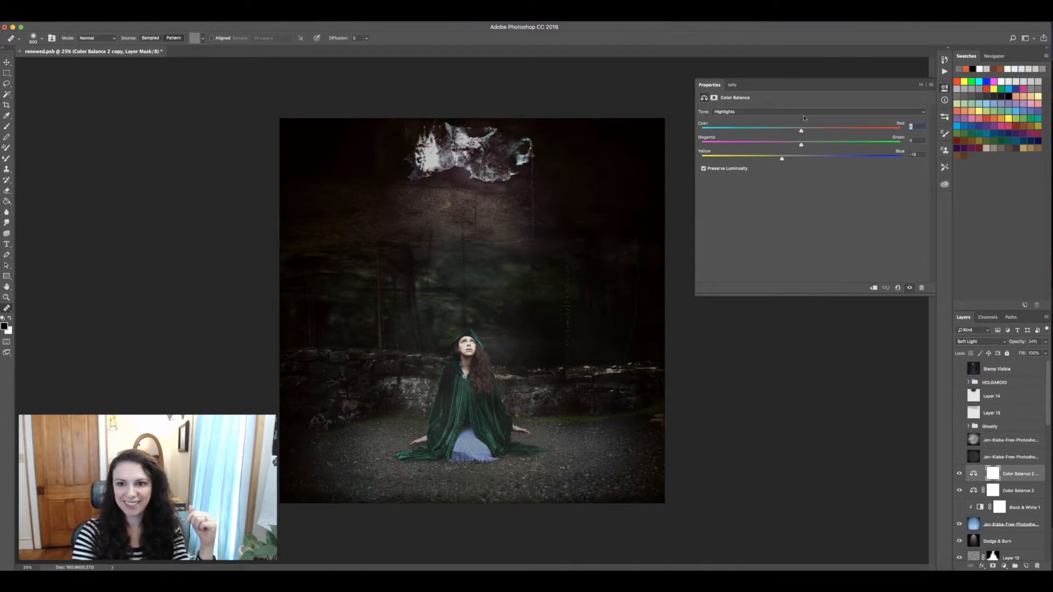
left_click(799, 112)
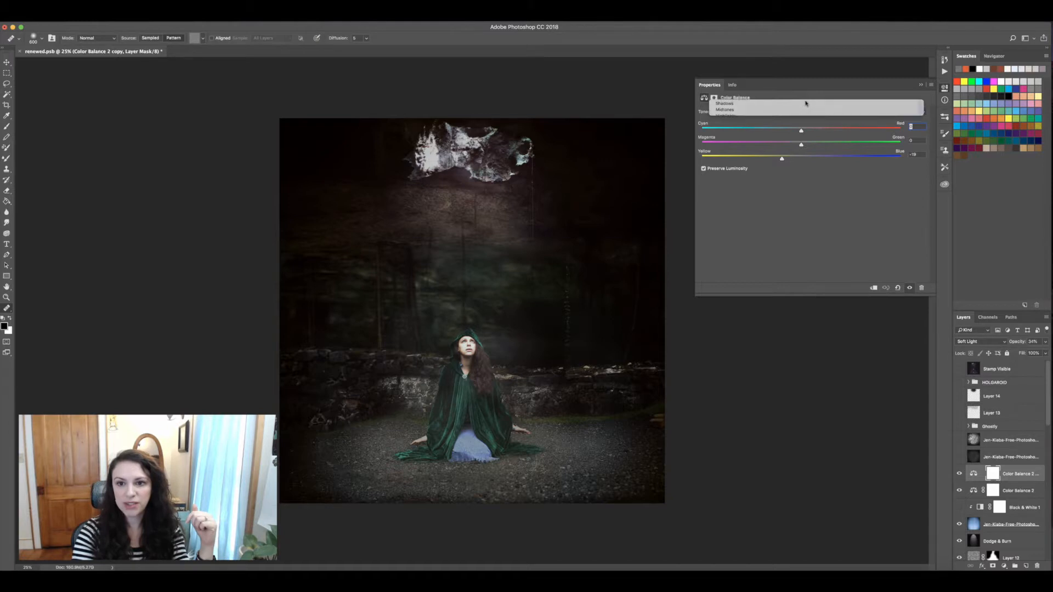
left_click(799, 99)
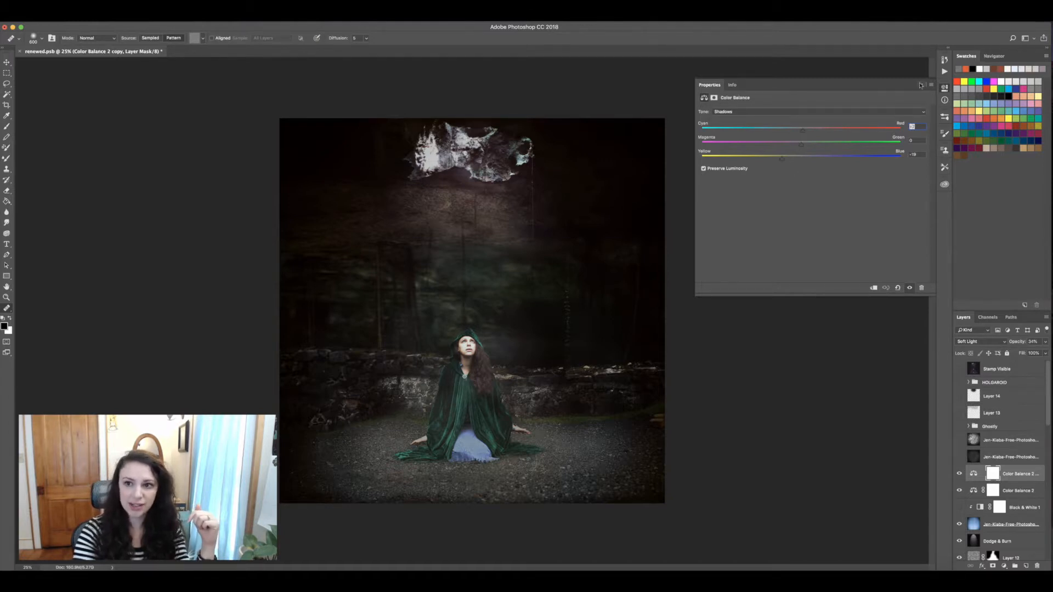
left_click(921, 85)
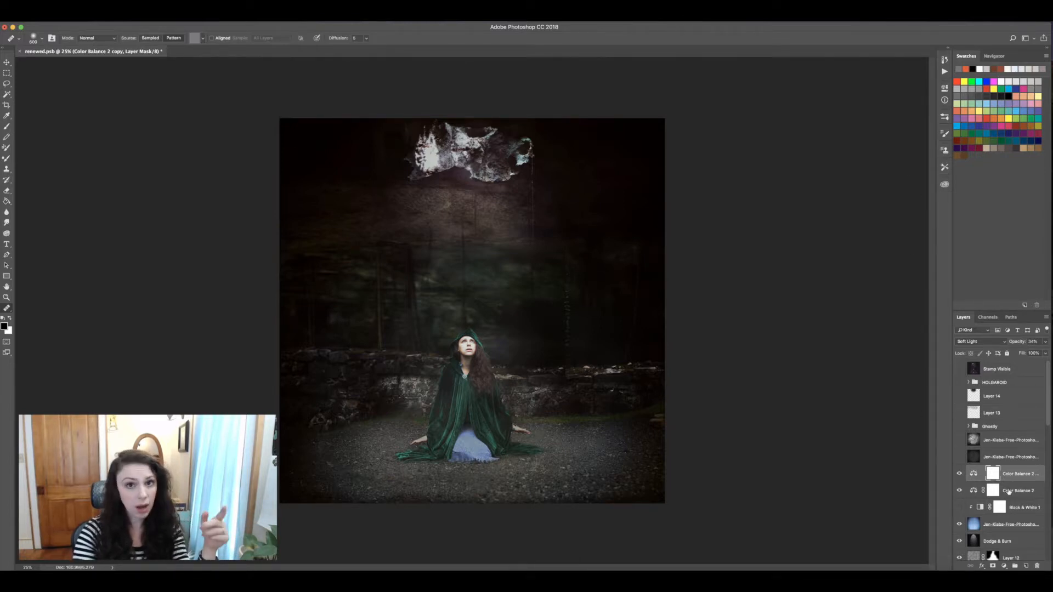
Step: Show the Grunge-Texture-4 layer and set it to Normal blending at 100% opacity to display the plain texture
left_click(959, 458)
left_click(973, 456)
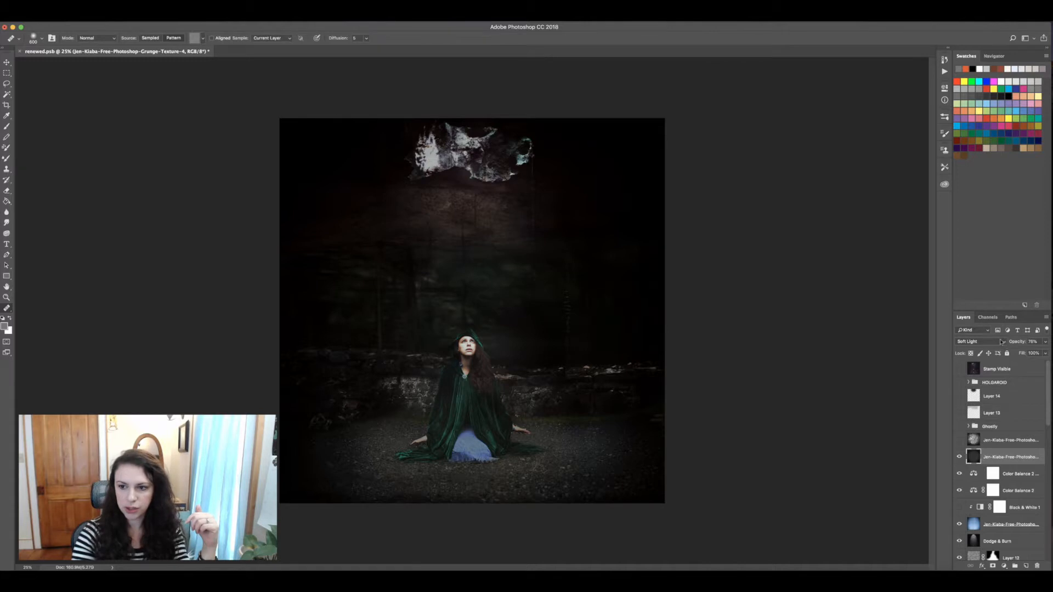
left_click(979, 341)
left_click(974, 247)
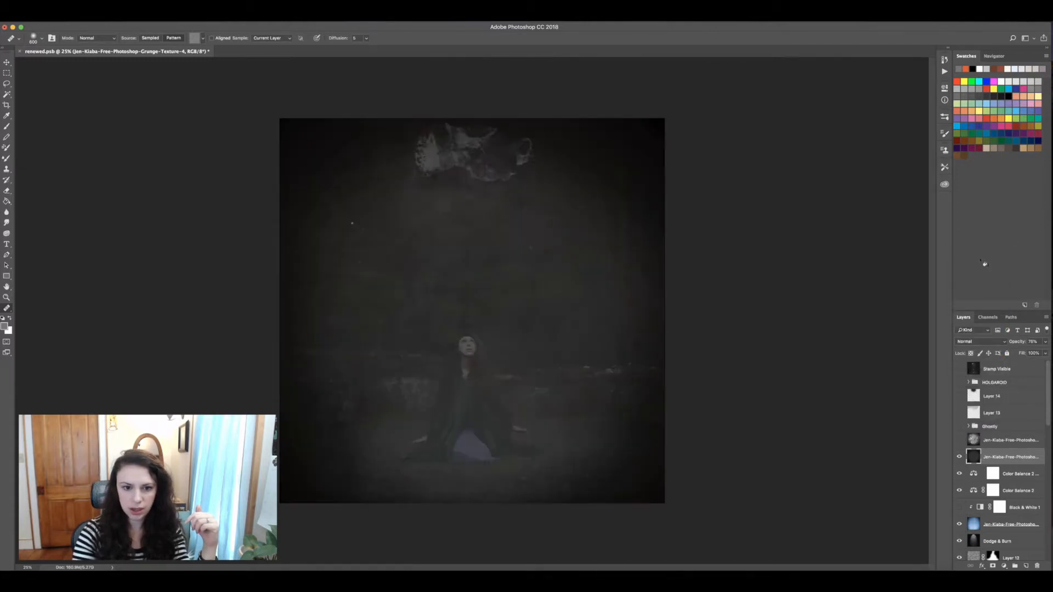
left_click(1045, 341)
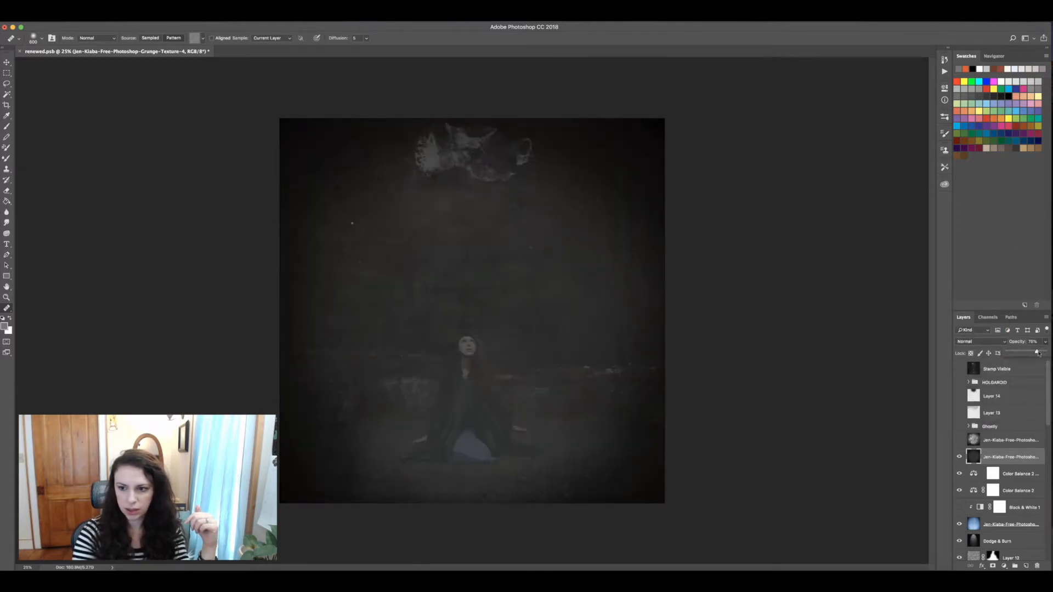
left_click_drag(1036, 353, 1052, 352)
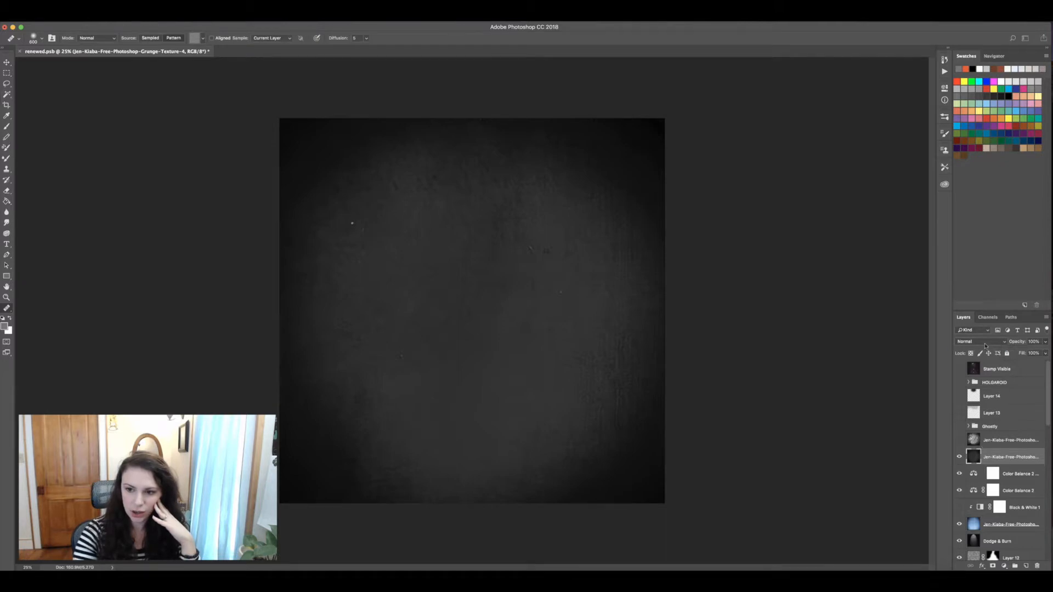
Step: Set the Grunge-Texture-4 layer's blend mode to Soft Light and its opacity to 78%
left_click(981, 341)
left_click(981, 437)
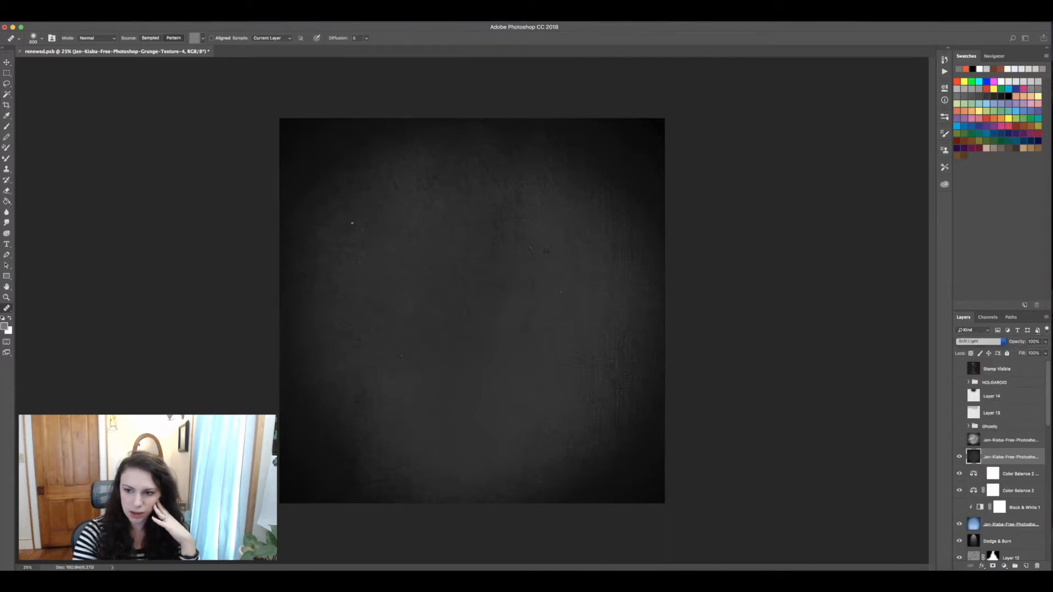
left_click(1020, 340)
type("78")
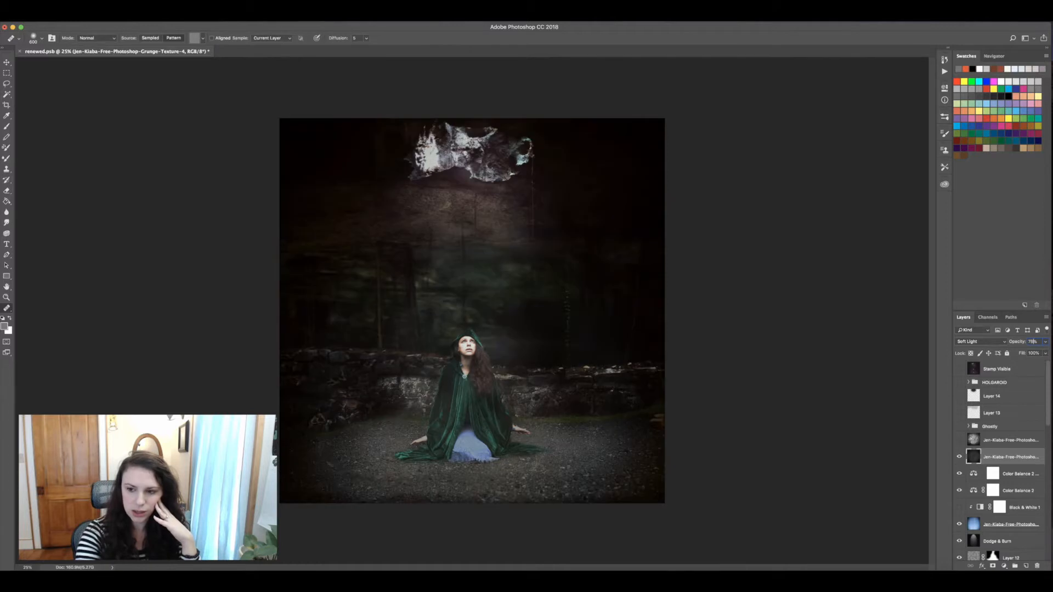
Step: Show the Grunge-Texture-5 layer above and toggle the upper texture layers to compare their effect, leaving both shown
left_click(959, 441)
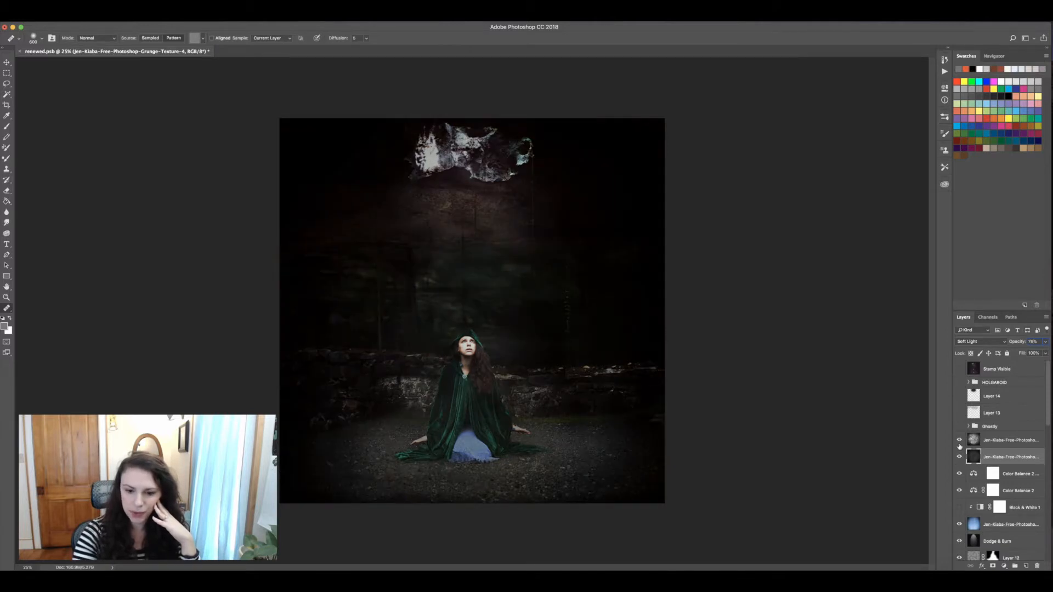
left_click(958, 457)
left_click(959, 441)
left_click(959, 441)
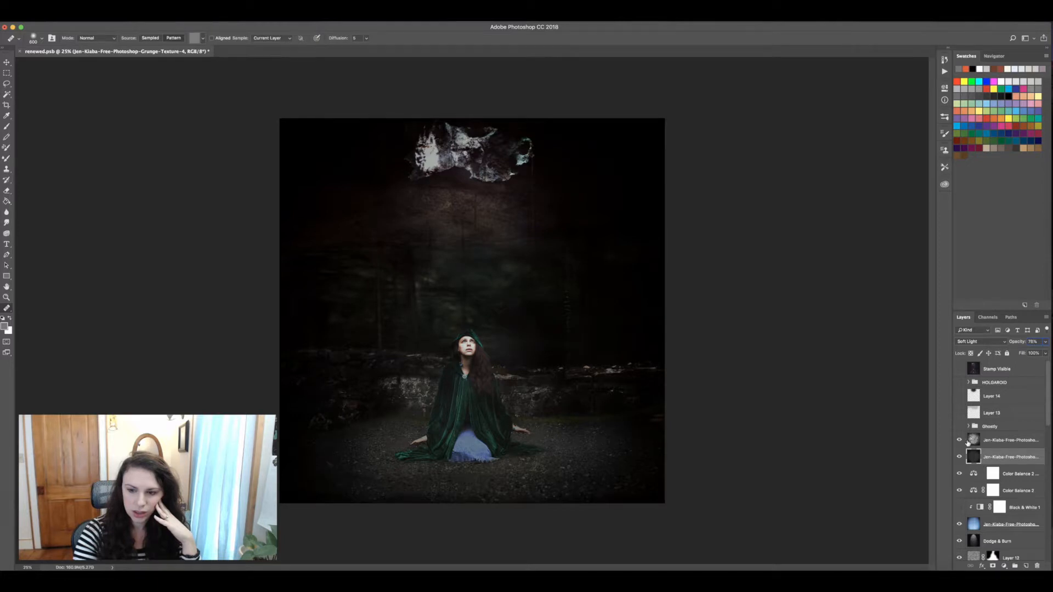
Step: Set the Grunge-Texture-5 layer to Normal blending at 100% opacity to display the plain texture
left_click(974, 441)
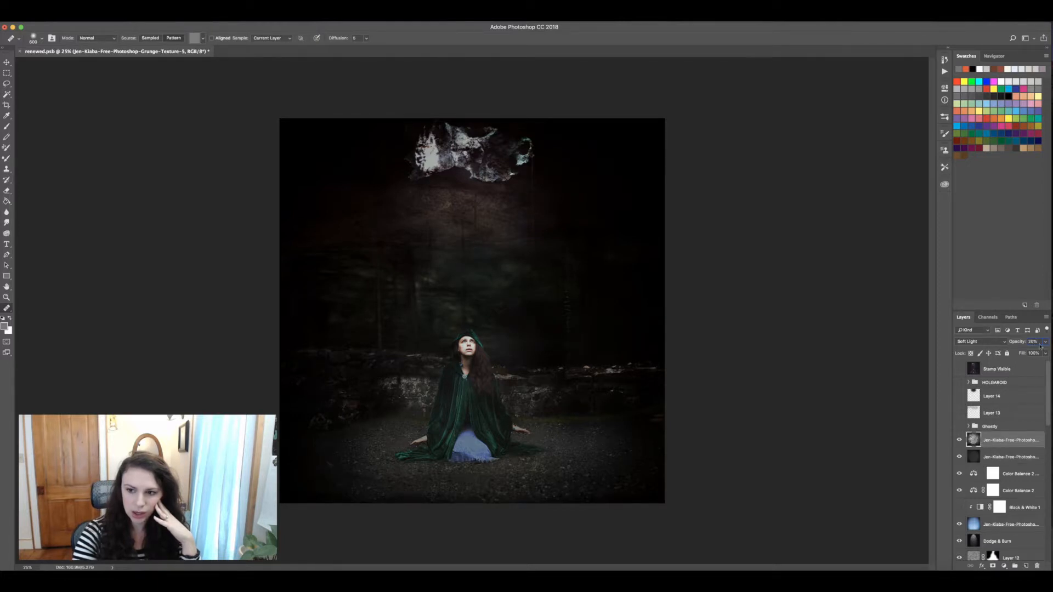
left_click(989, 342)
left_click(986, 247)
left_click(1044, 342)
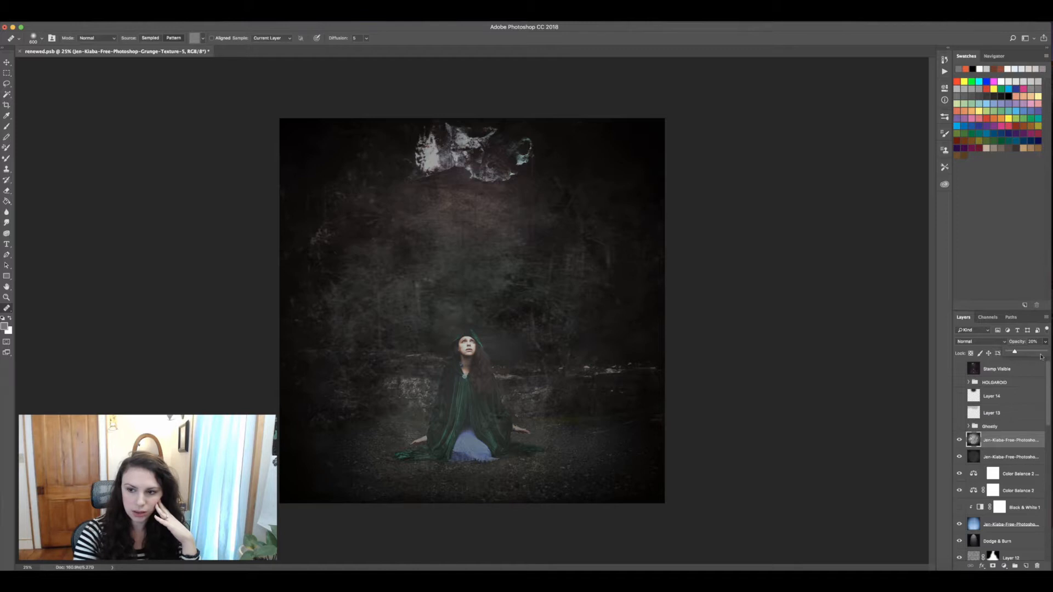
left_click_drag(1013, 353, 1050, 354)
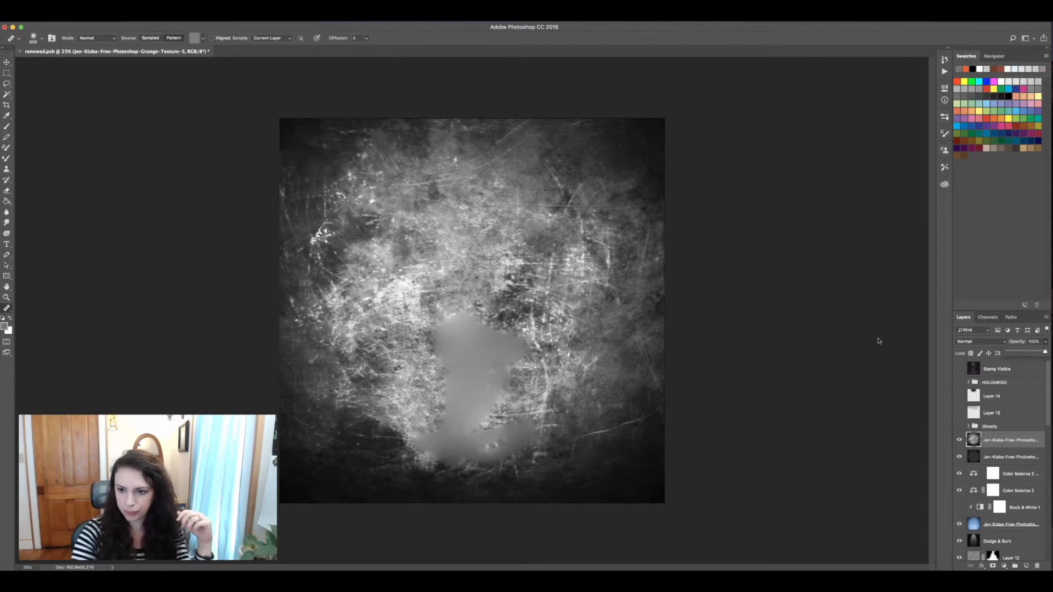
Step: Set the Grunge-Texture-5 layer's opacity to 20% and its blend mode to Soft Light
left_click(1025, 342)
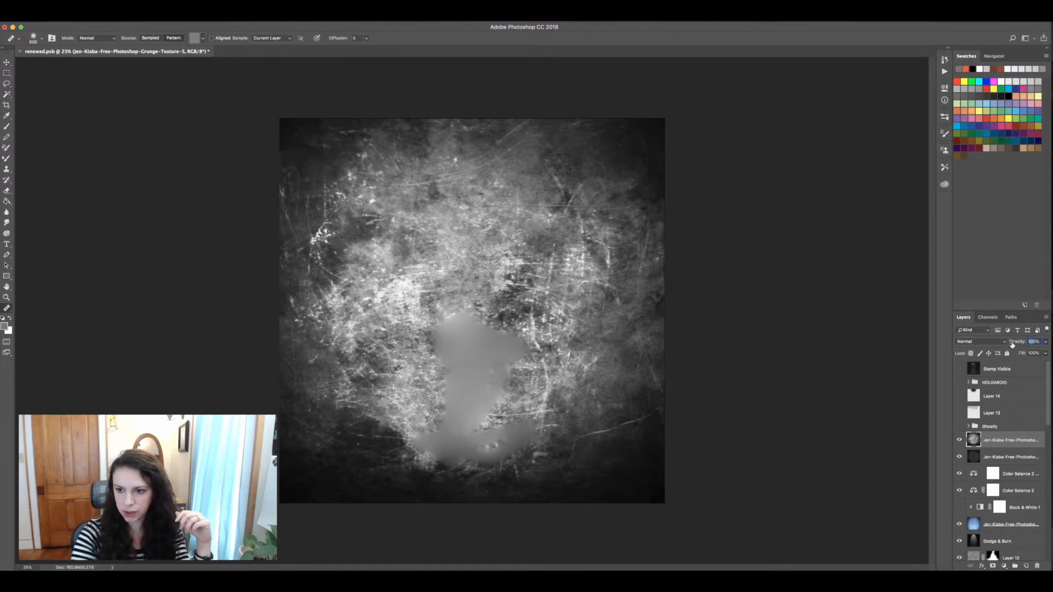
type("20")
key("Return")
left_click(987, 342)
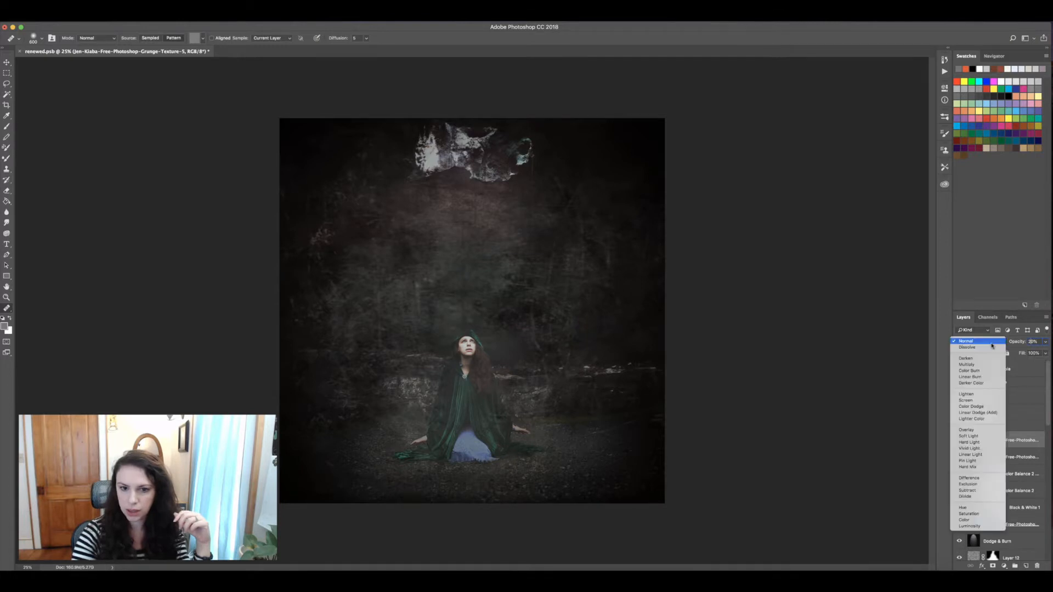
left_click(980, 436)
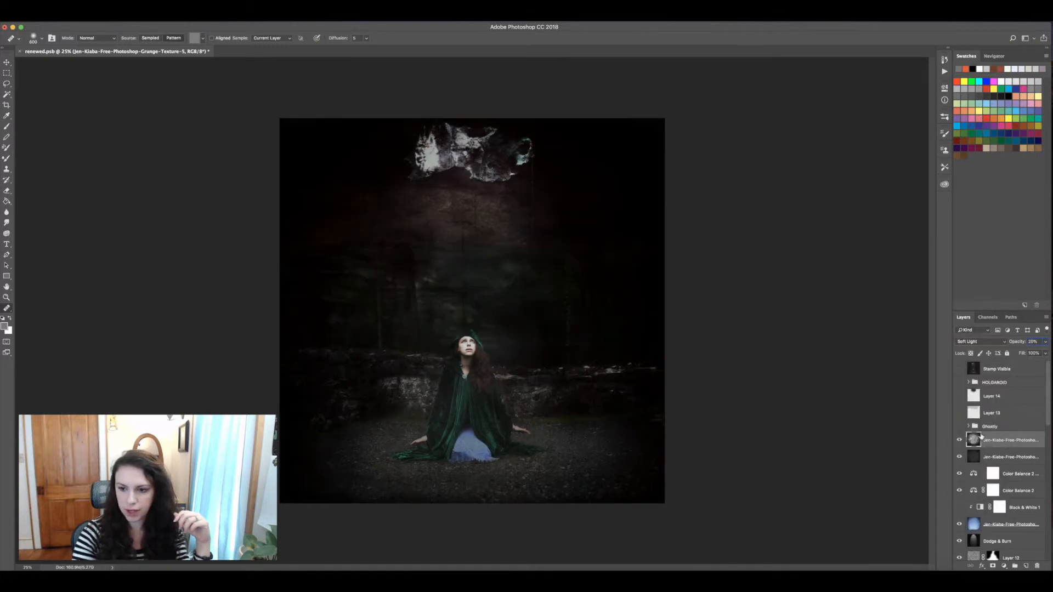
Step: Show the Ghostly group above the grunge textures and leave it collapsed
left_click(960, 427)
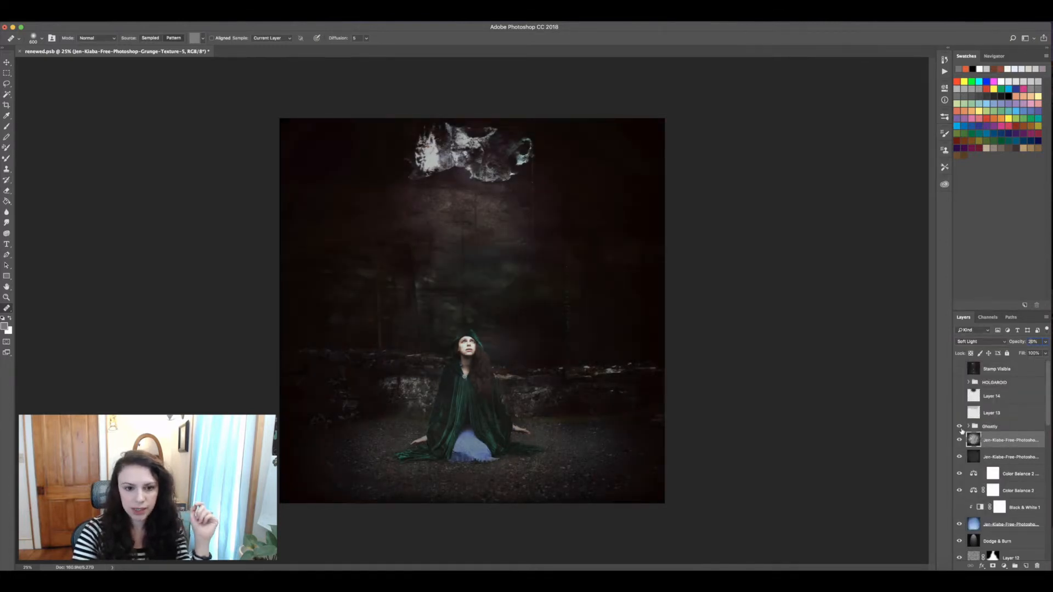
left_click(968, 427)
left_click(968, 426)
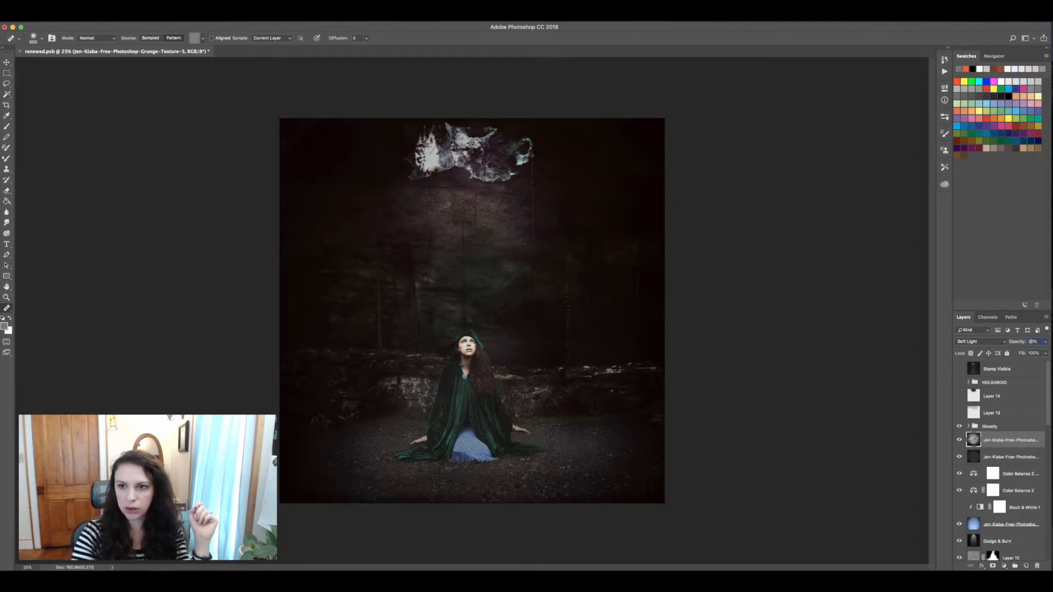
Step: Display the recorded actions and examine the foggy actions V4 set with the Dreamy haze action's steps collapsed
left_click(944, 72)
left_click(742, 183)
left_click(743, 191)
left_click(742, 201)
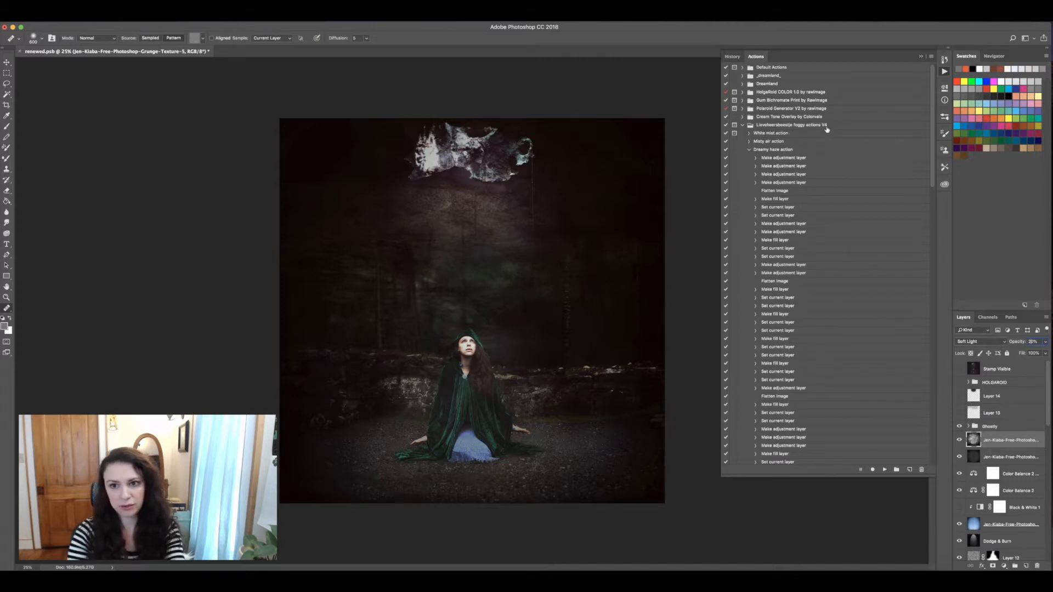
left_click(748, 149)
left_click(760, 151)
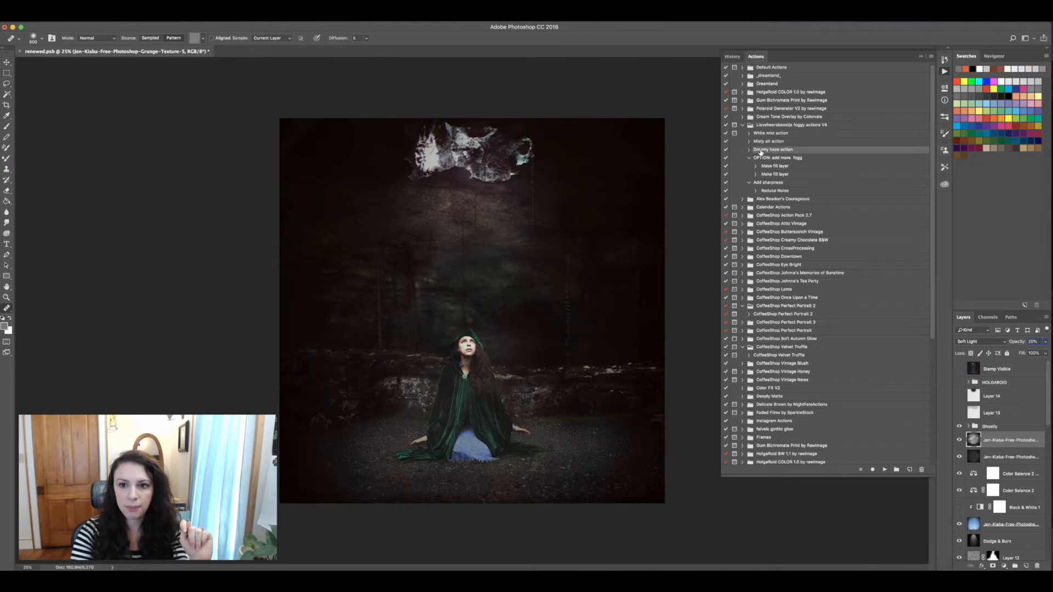
left_click(766, 126)
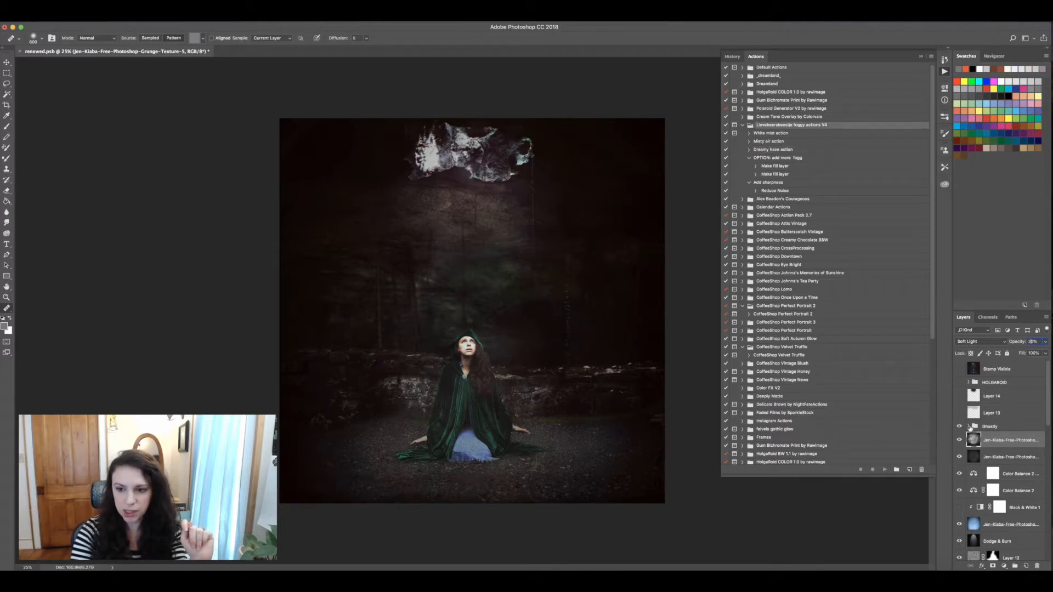
Step: Expand the Ghostly group and look through the color balance, fill and curves layers inside it
left_click(971, 427)
left_click(968, 426)
left_click_drag(1048, 377, 1049, 392)
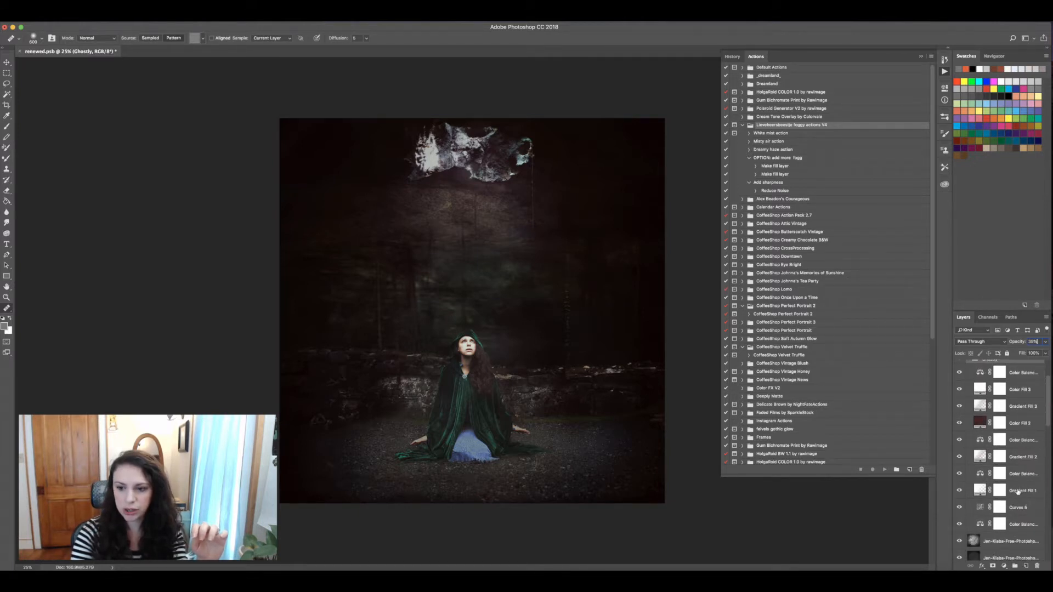
left_click_drag(1048, 410, 1049, 396)
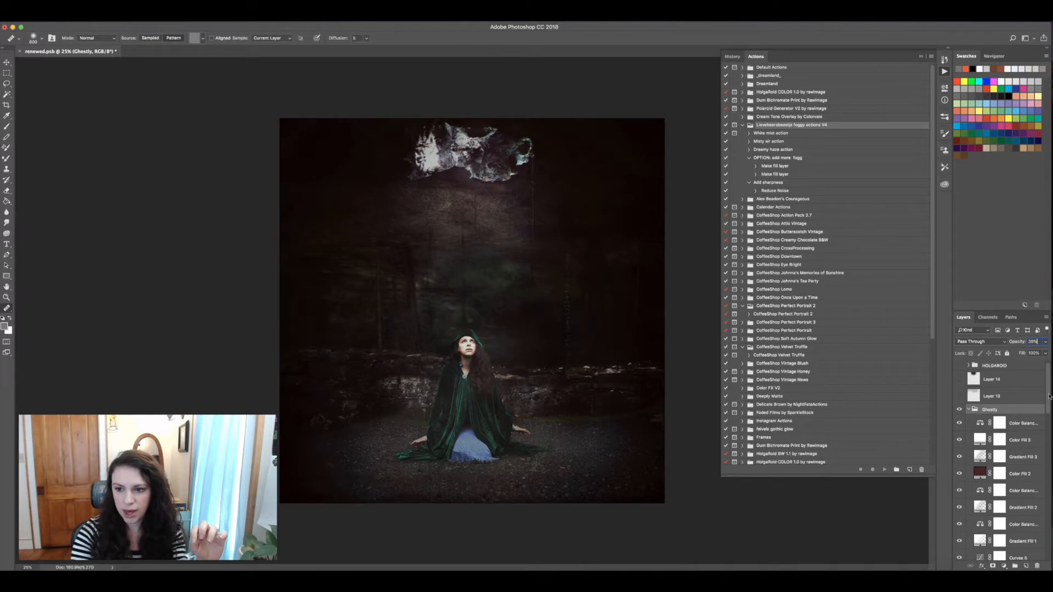
Step: Compare the image with the Ghostly group off and on, leaving the group shown and collapsed
left_click(960, 410)
left_click(959, 410)
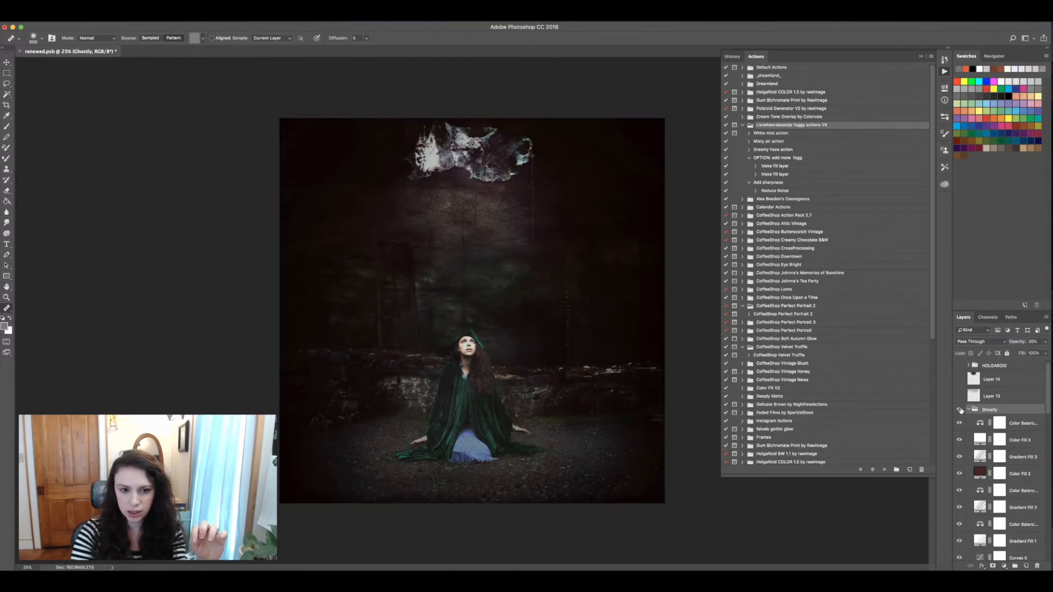
left_click(959, 410)
left_click(960, 411)
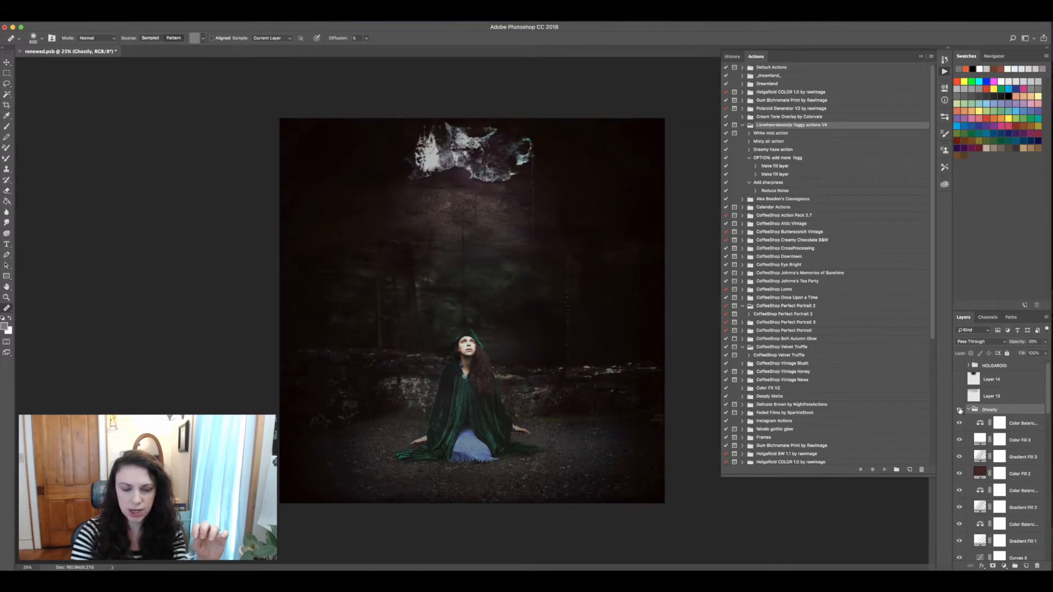
left_click(959, 410)
left_click(960, 411)
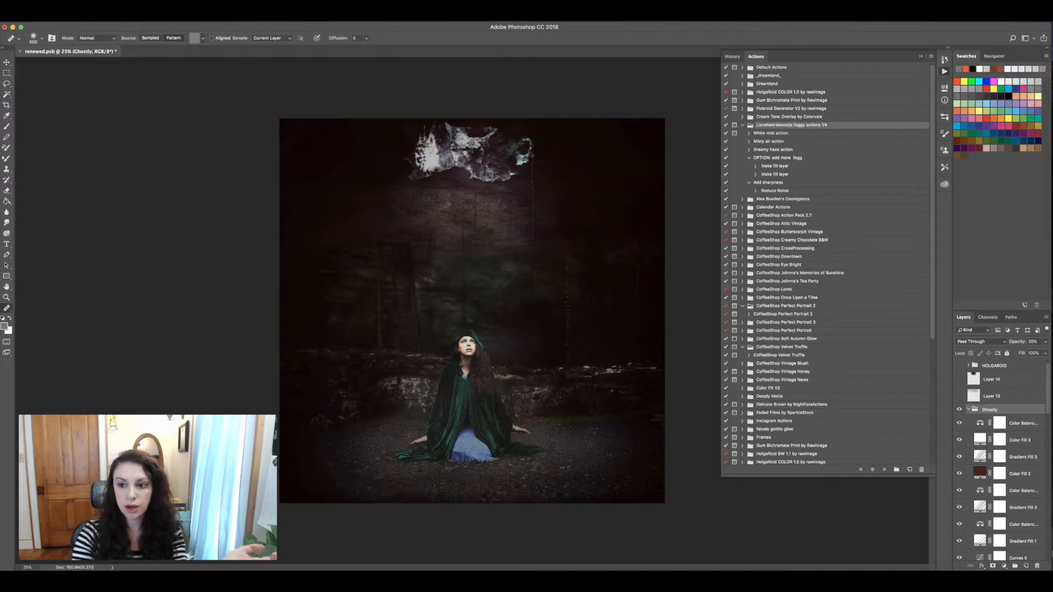
left_click(968, 410)
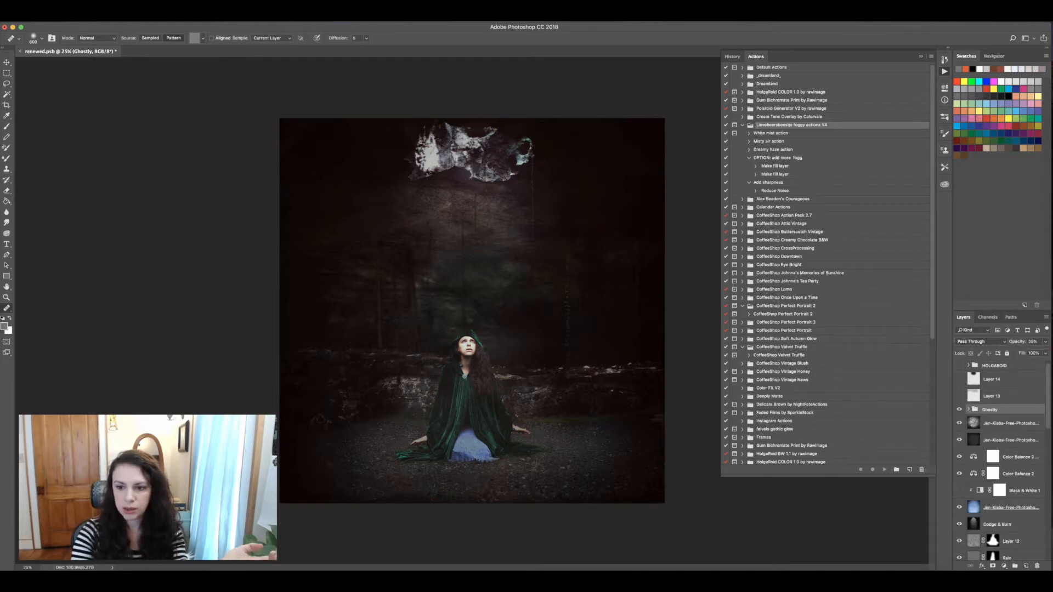
Step: Lasso a light-beam area with a 250 px feather, widening from the cave opening down around the figure to the ground
left_click(7, 84)
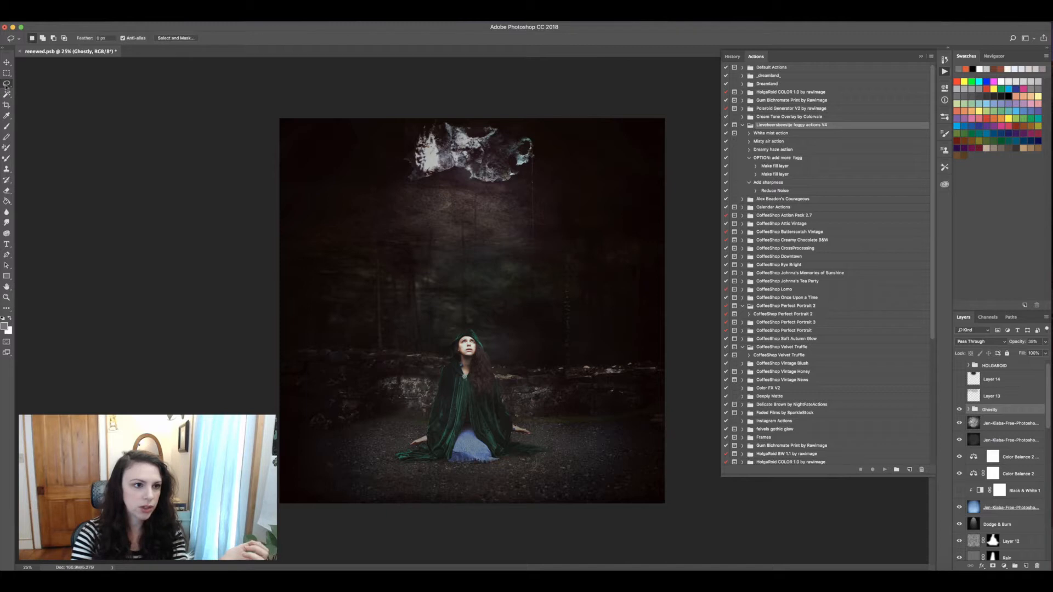
left_click_drag(100, 38, 96, 38)
type("25")
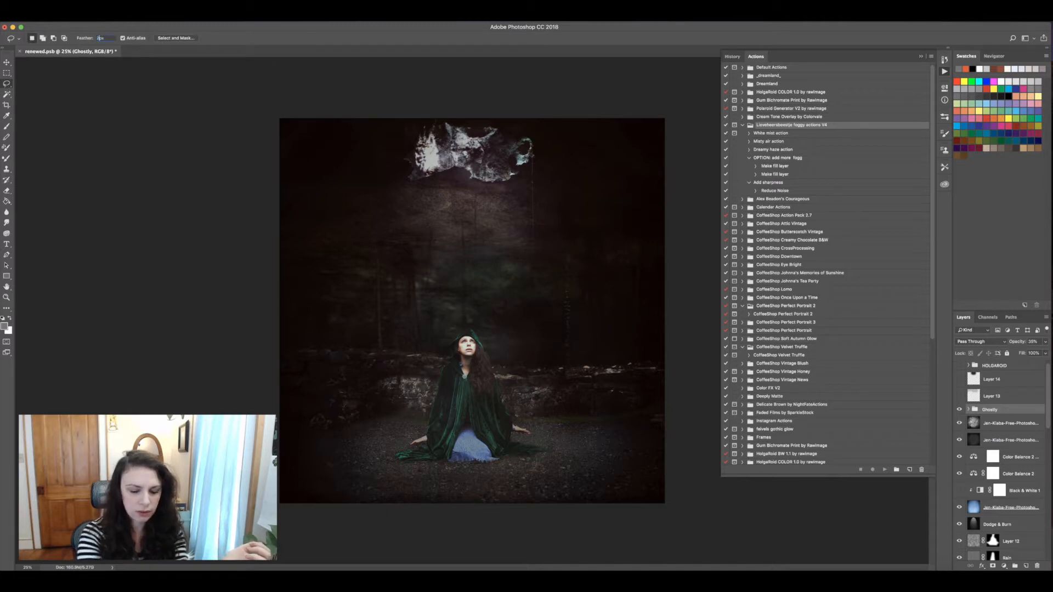
type("0")
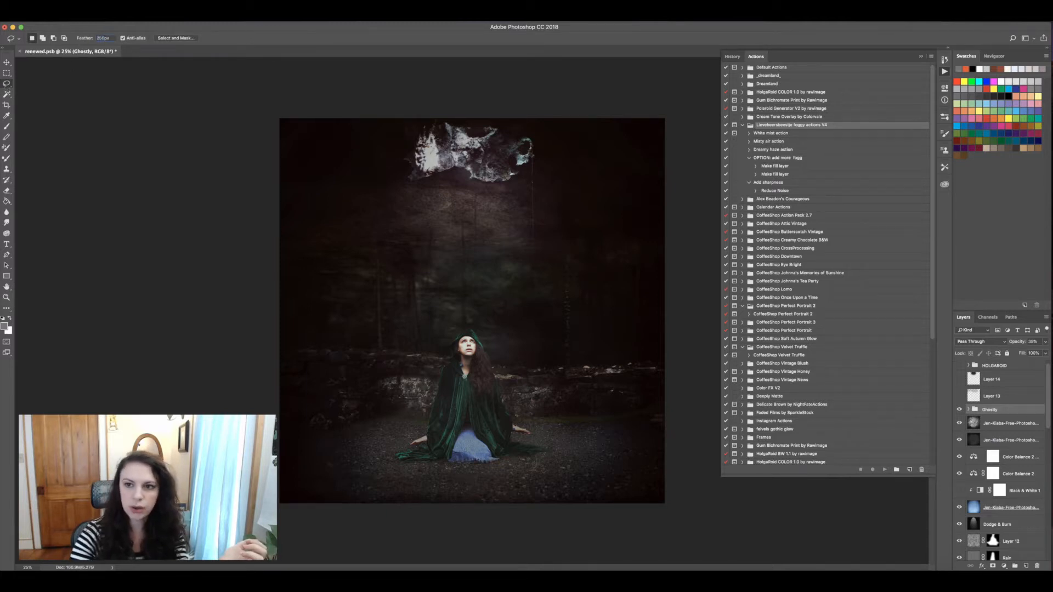
left_click(920, 57)
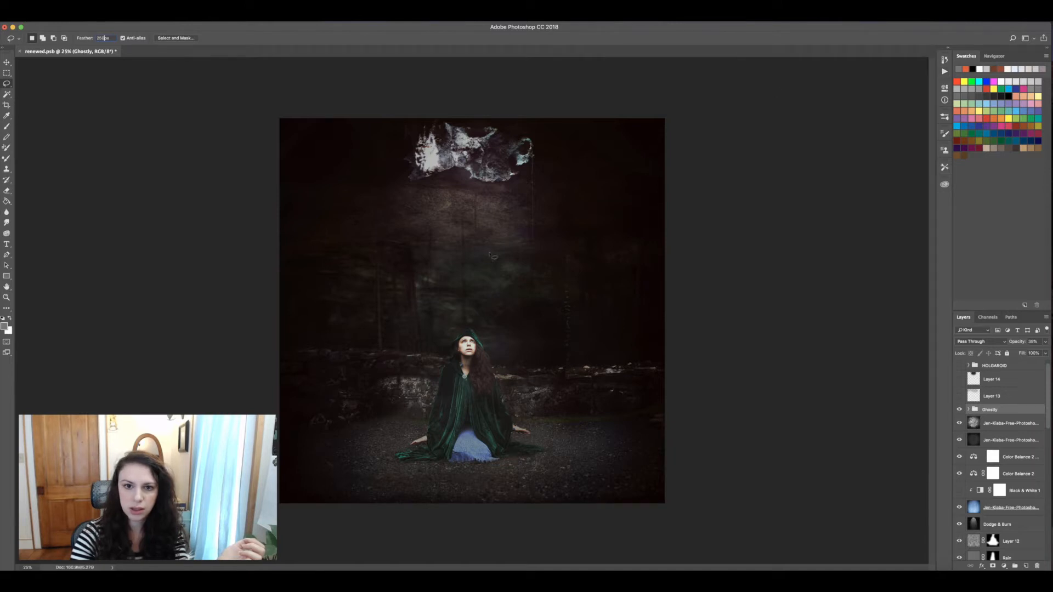
mouse_move(427, 134)
left_mouse_down()
mouse_move(357, 285)
mouse_move(362, 455)
left_mouse_up()
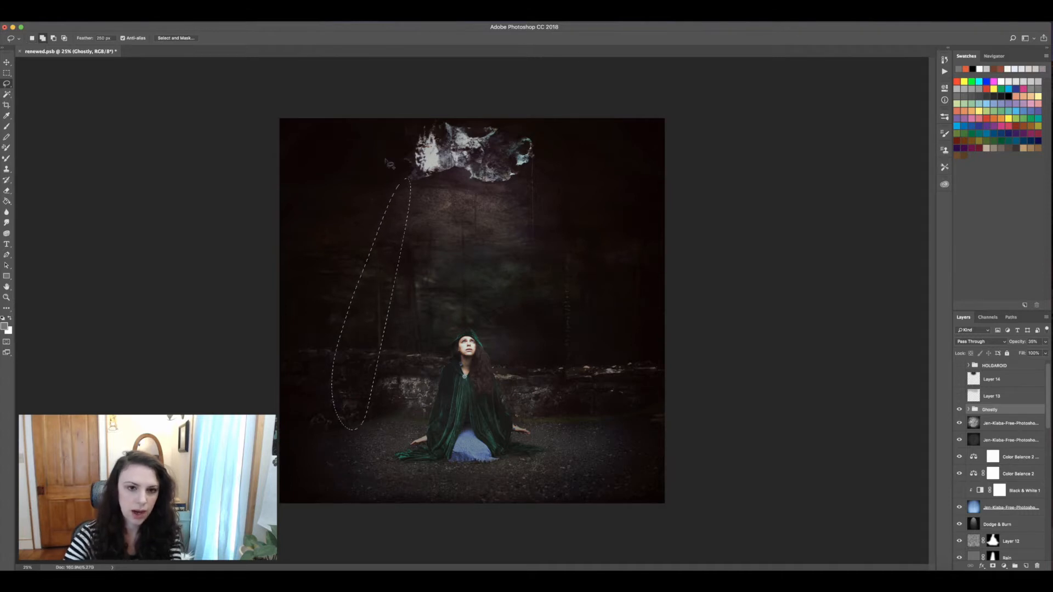
mouse_move(436, 129)
left_mouse_down()
mouse_move(362, 238)
mouse_move(356, 447)
mouse_move(363, 443)
left_mouse_up()
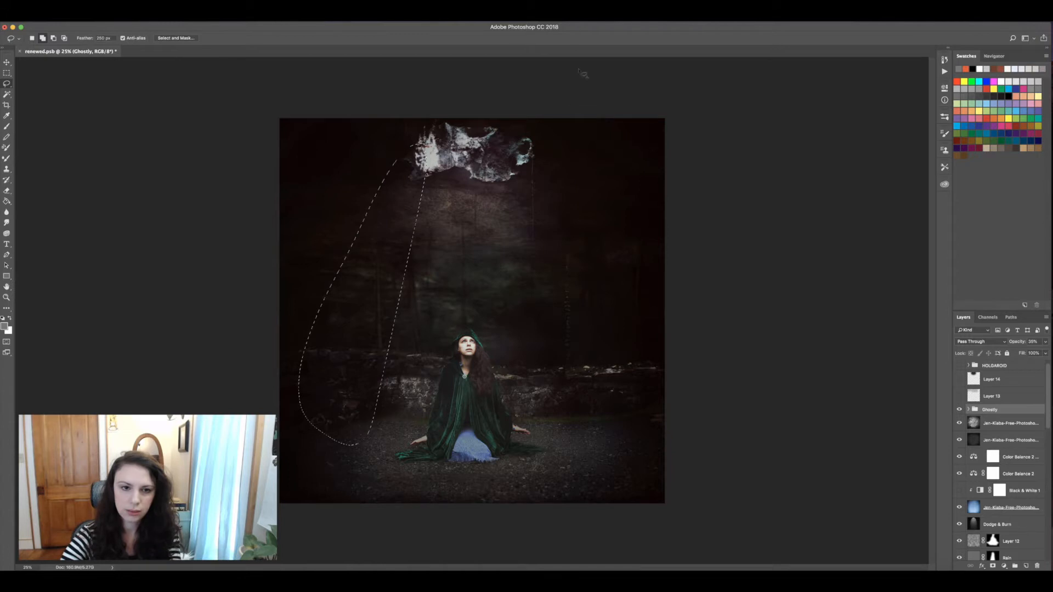
mouse_move(403, 151)
left_mouse_down()
mouse_move(496, 132)
mouse_move(571, 293)
mouse_move(607, 407)
mouse_move(606, 451)
mouse_move(583, 418)
left_mouse_up()
mouse_move(311, 423)
left_mouse_down()
mouse_move(324, 448)
mouse_move(420, 493)
mouse_move(536, 501)
mouse_move(603, 448)
mouse_move(609, 418)
left_mouse_up()
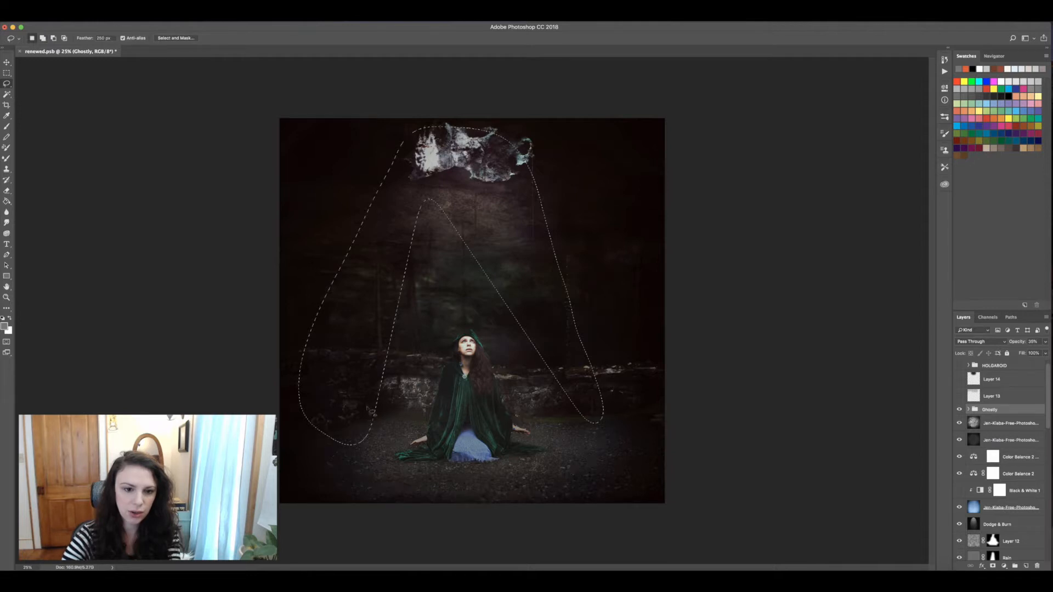
mouse_move(402, 221)
left_mouse_down()
mouse_move(379, 498)
mouse_move(575, 449)
mouse_move(514, 254)
left_mouse_up()
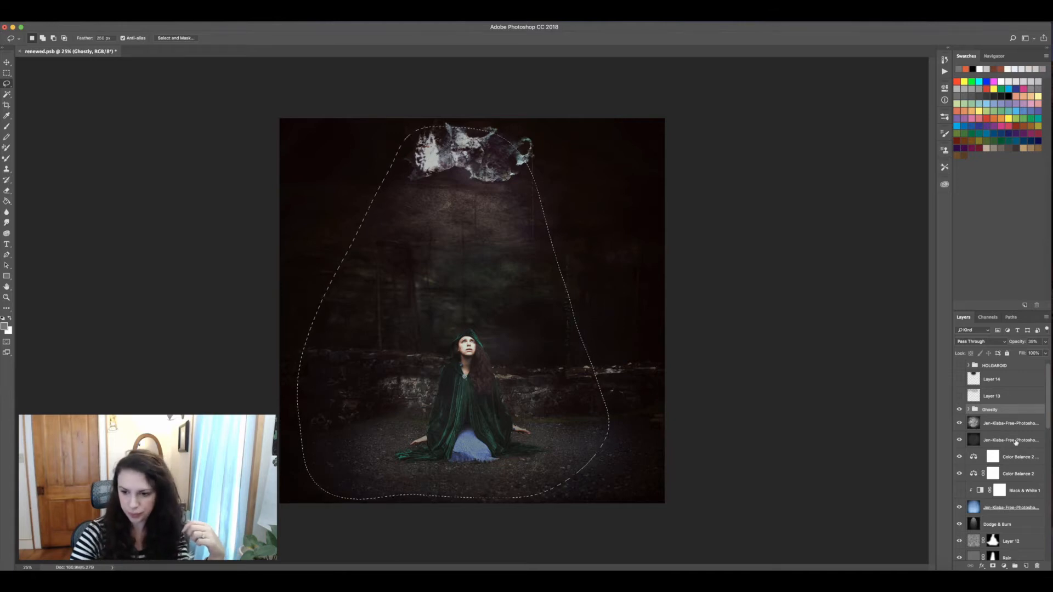
Step: Add a Curves adjustment masked to the beam selection and raise its RGB midtones to brighten the area
left_click(1003, 567)
left_click(1003, 449)
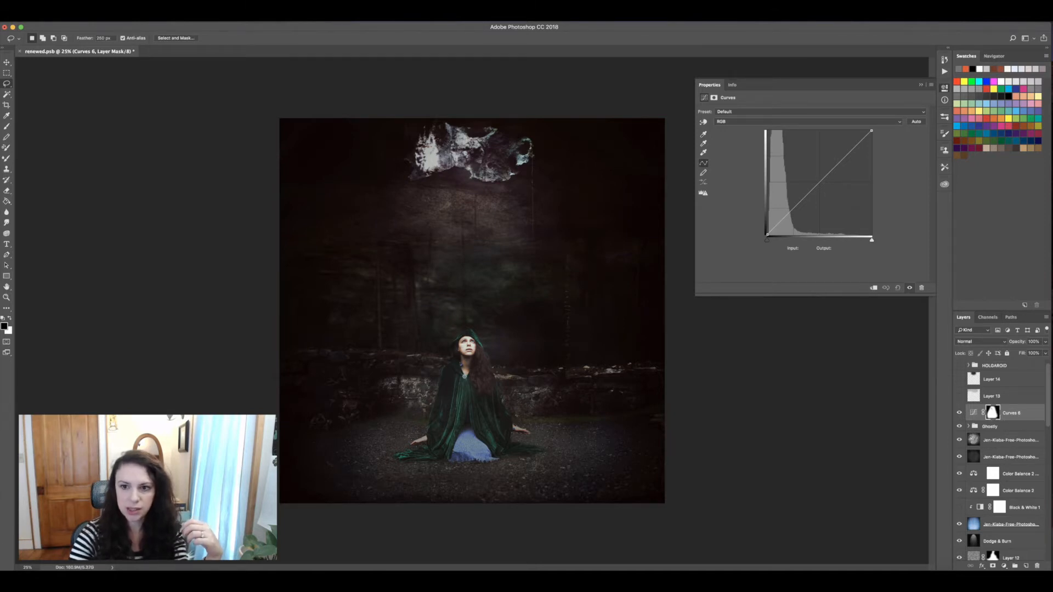
left_click_drag(816, 185, 815, 175)
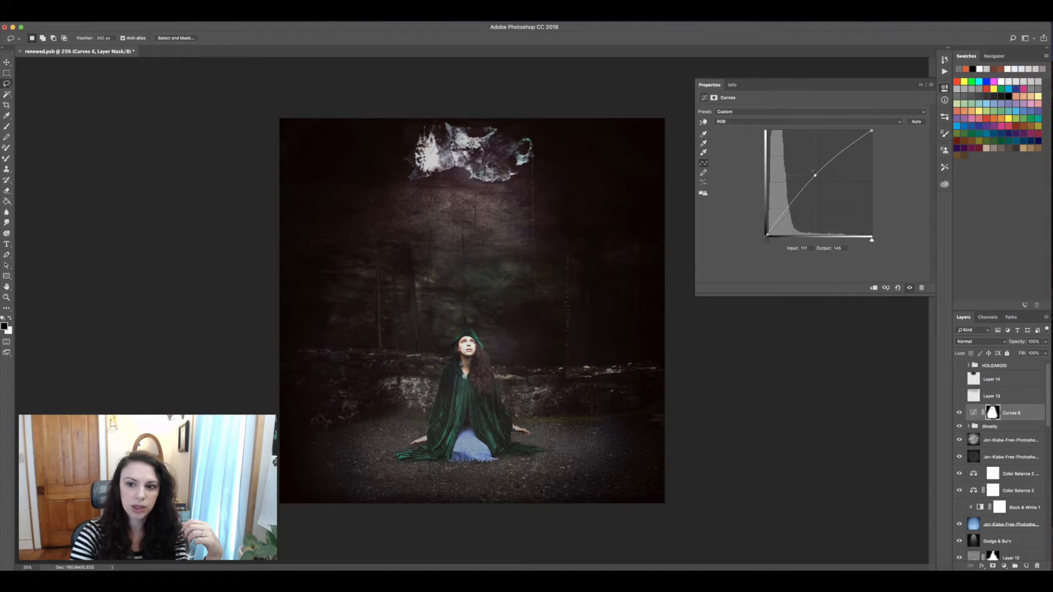
Step: Lift the Red curve's black point to output 7 and shape its midtones, with an upper point at input 180, output 168
left_click(760, 125)
left_click(762, 132)
left_click_drag(766, 237, 766, 235)
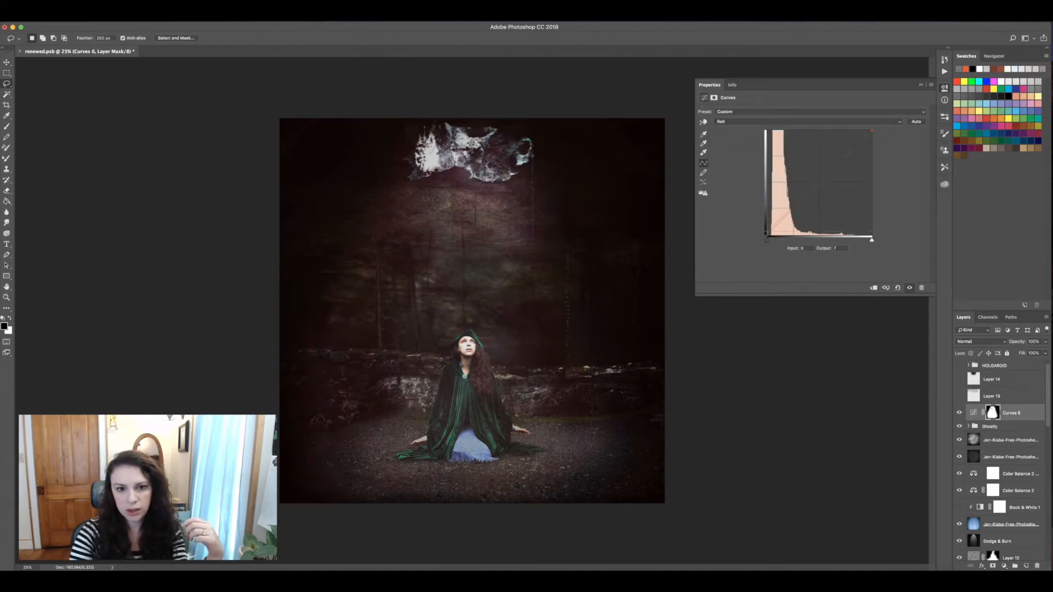
left_click_drag(797, 201, 796, 202)
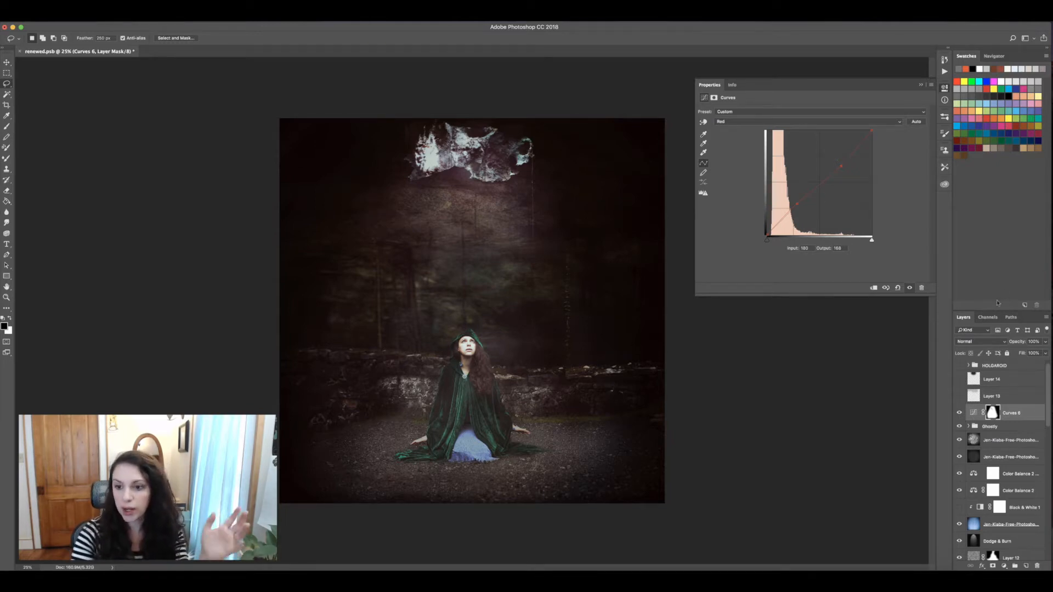
Step: Compare the image with the Curves 6 layer and Ghostly group on and off, leaving Curves 6 hidden and Ghostly shown
left_click(959, 413)
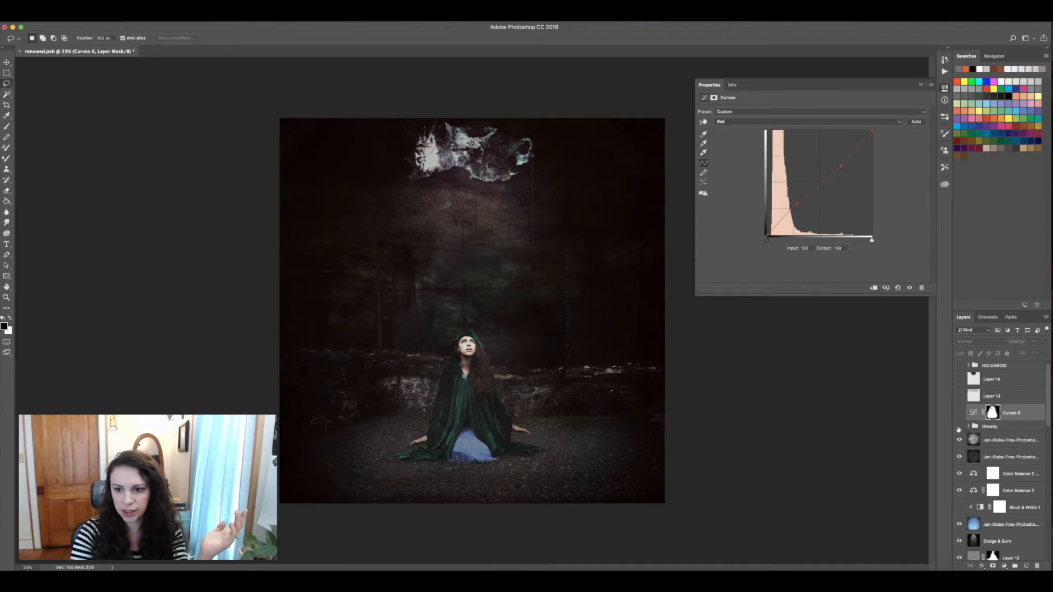
left_click(959, 413)
left_click(958, 413)
left_click(960, 414)
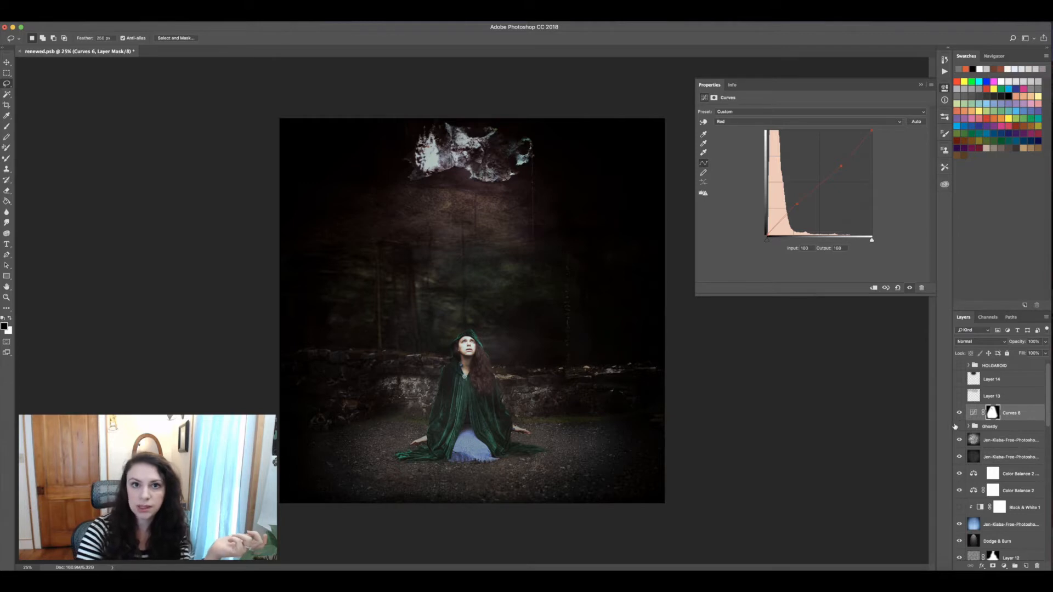
left_click(959, 412)
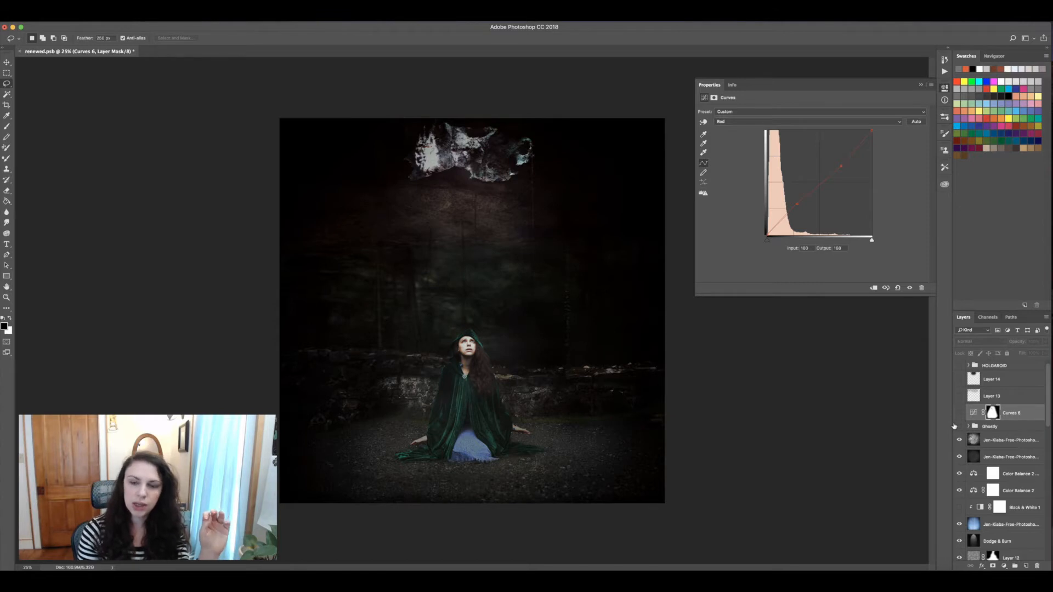
left_click(959, 426)
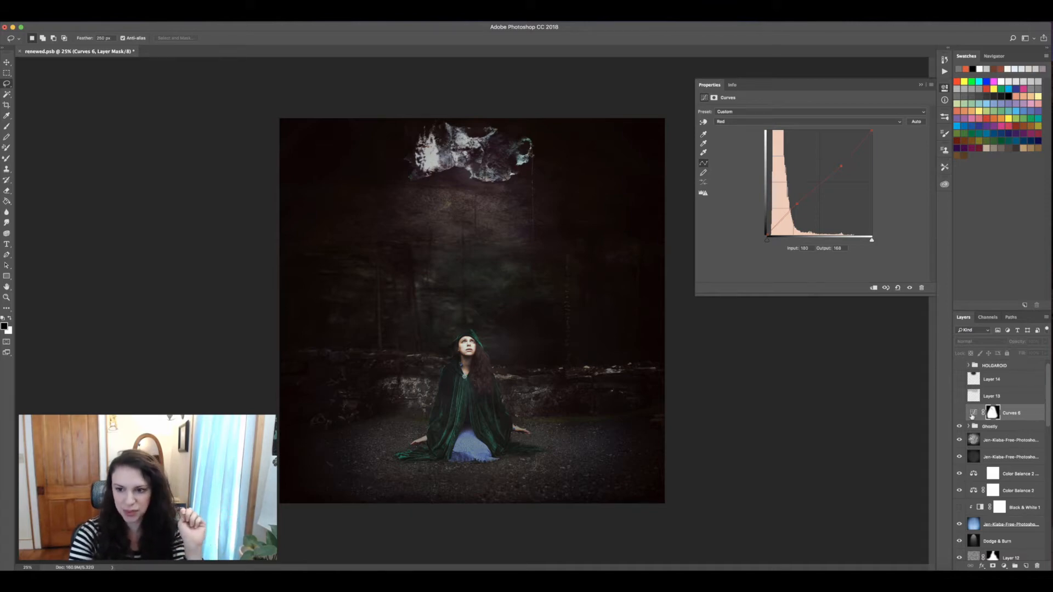
Step: Show Layer 13 and Layer 14 above the curves layer and select Layer 14
left_click(959, 397)
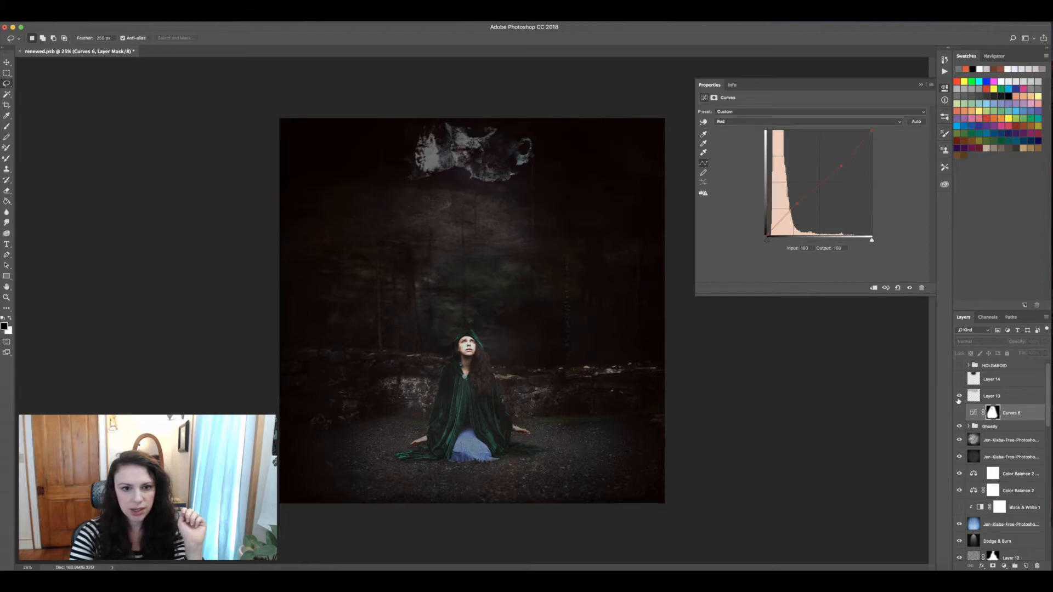
left_click(959, 380)
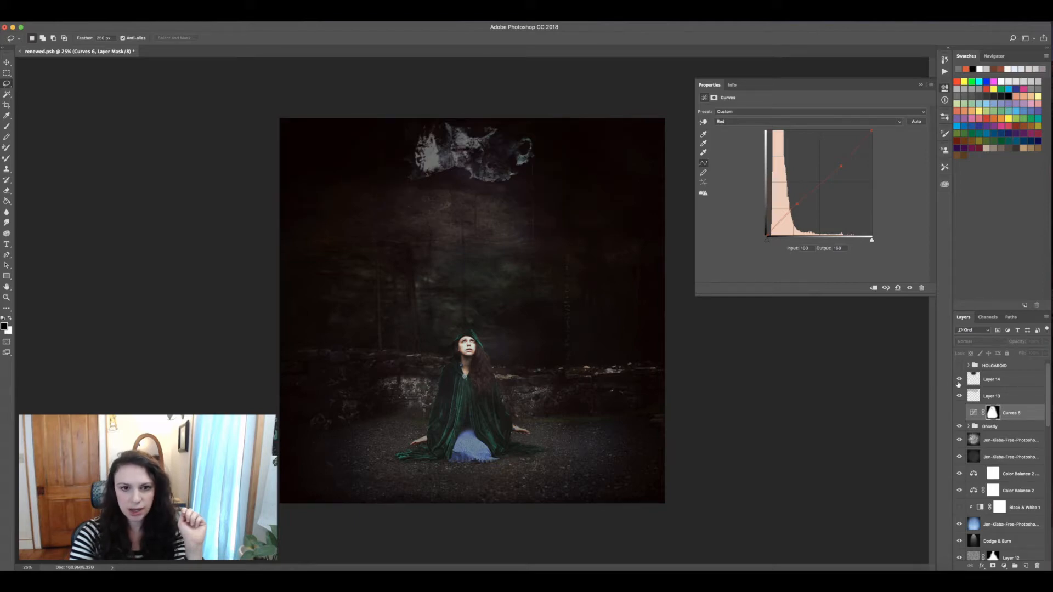
left_click(976, 382)
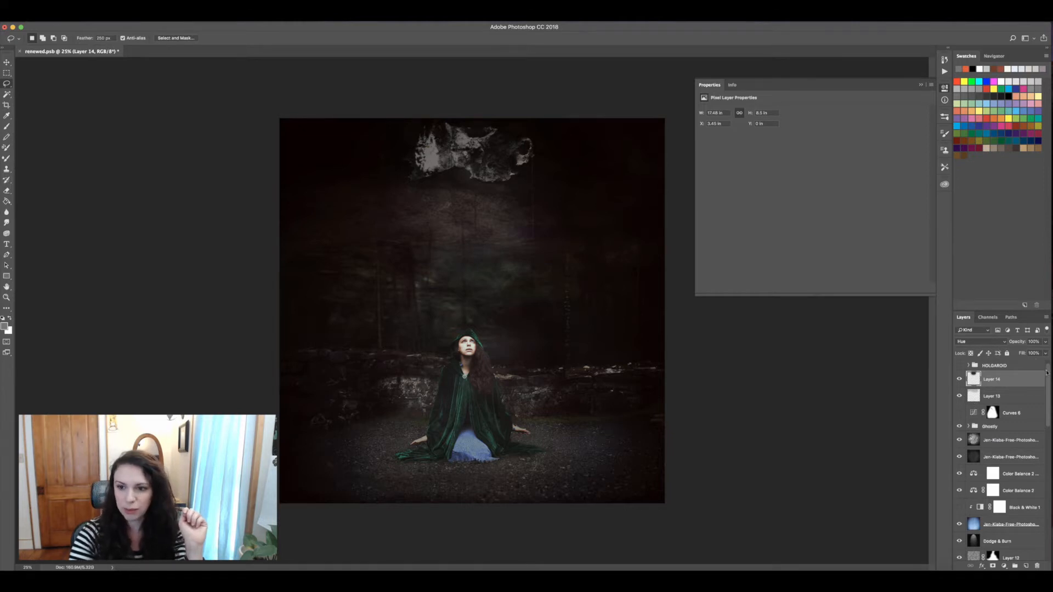
Step: Expand the HOLGAROID group to examine the layers it contains
key("super+alt+shift+e")
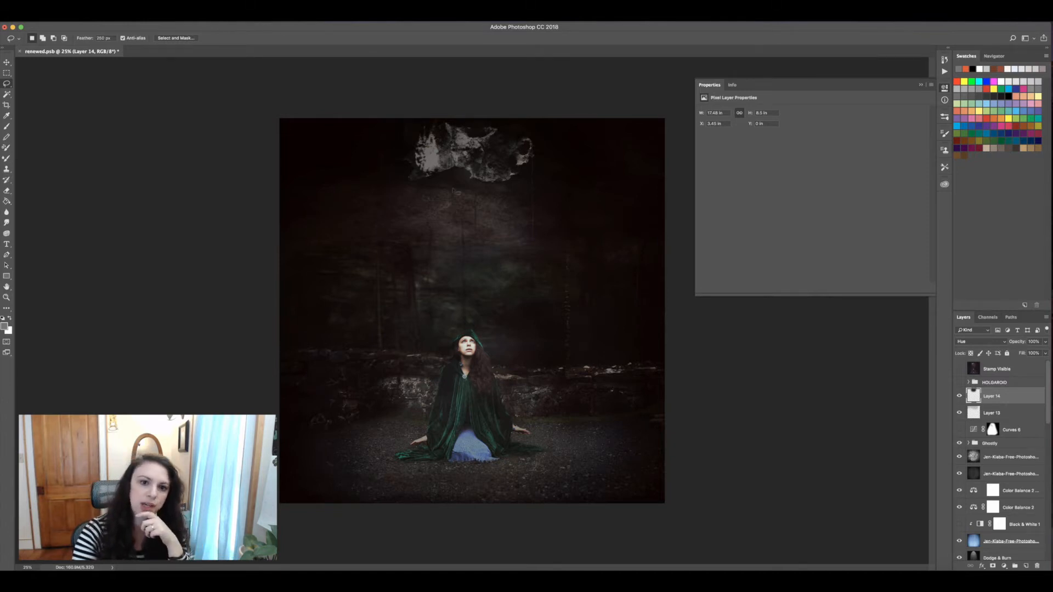
left_click(969, 382)
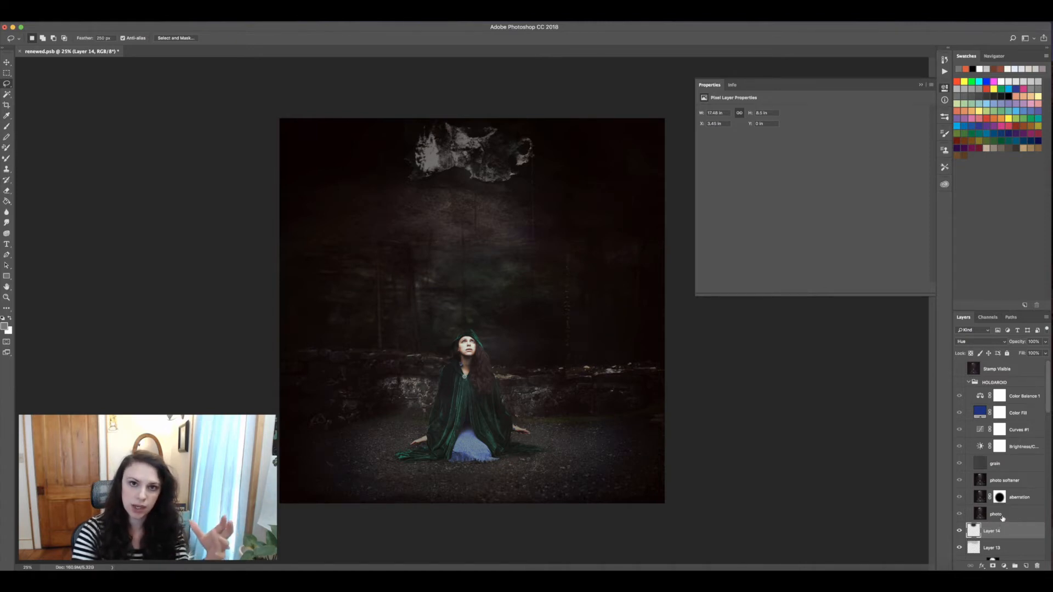
Step: Find the Holgaroid COLOR 1.0 action set and expand it to review its actions, collapsing the Type 88 (wide format) steps
left_click(944, 71)
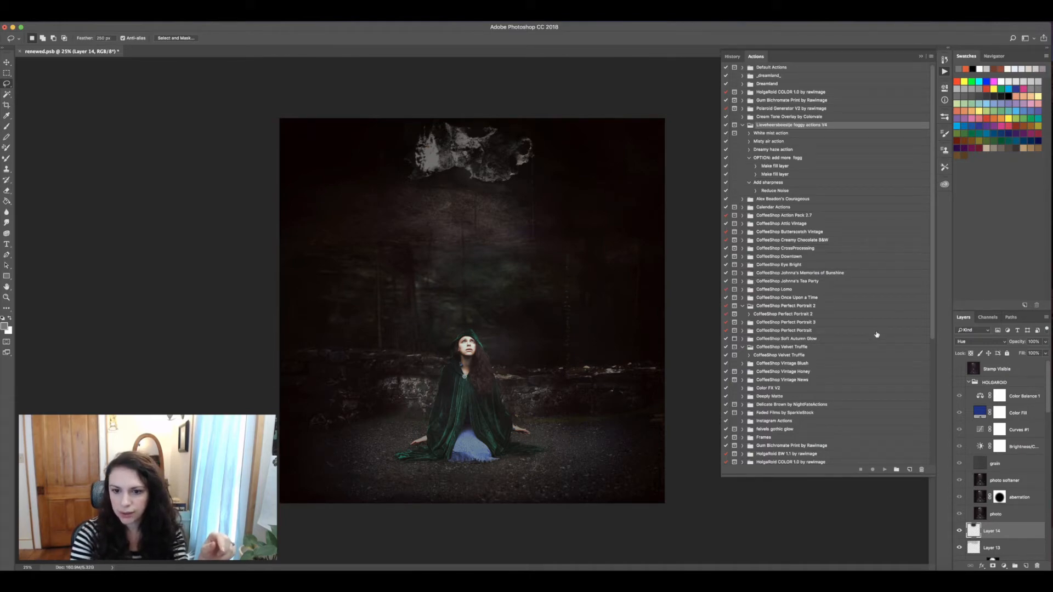
left_click(800, 463)
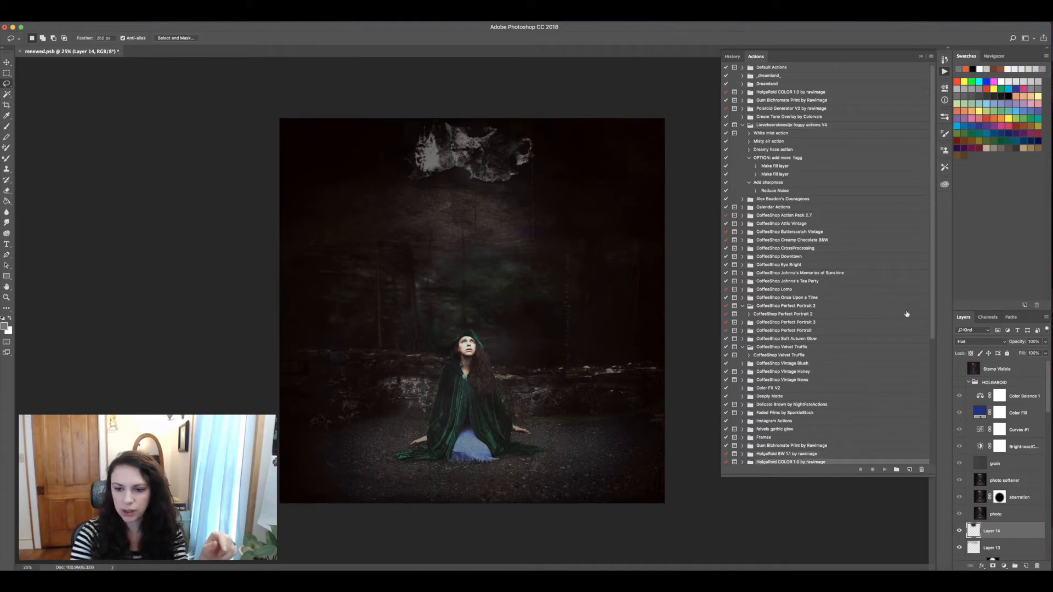
left_click_drag(930, 310, 930, 329)
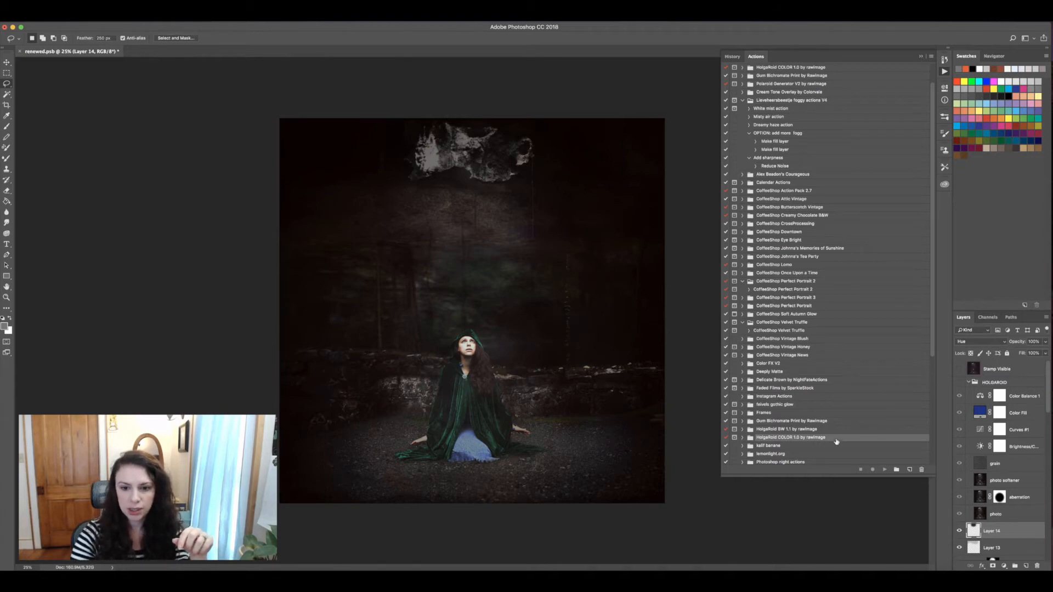
left_click(742, 437)
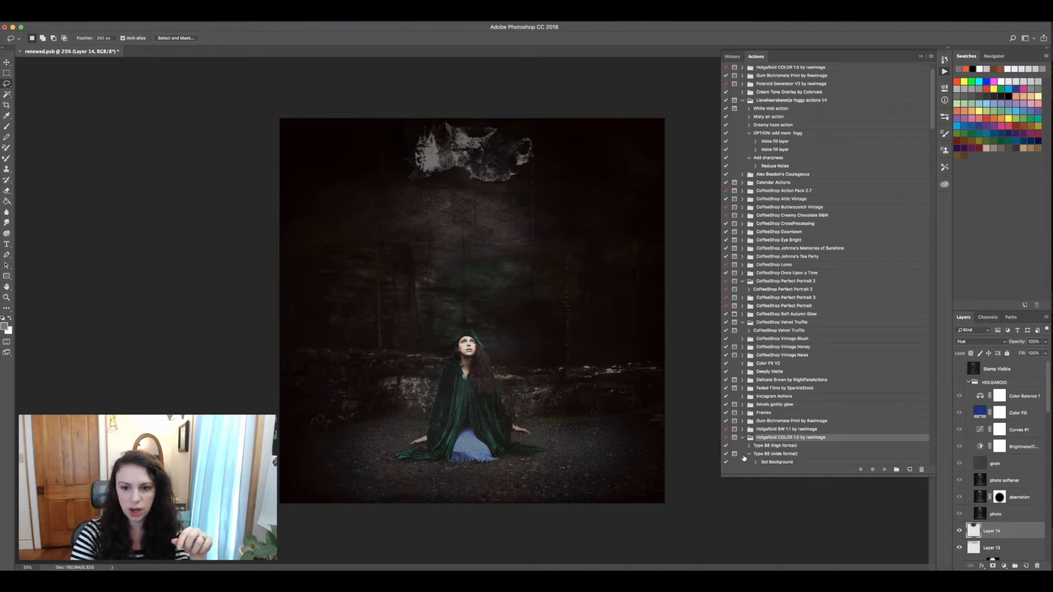
scroll(932, 121, "down", 10)
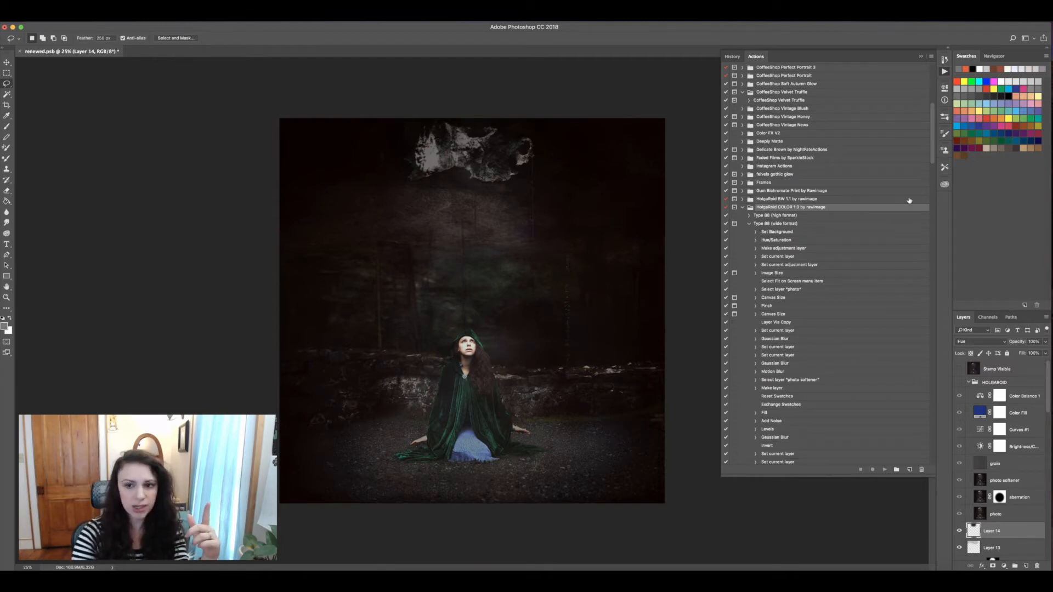
left_click(743, 208)
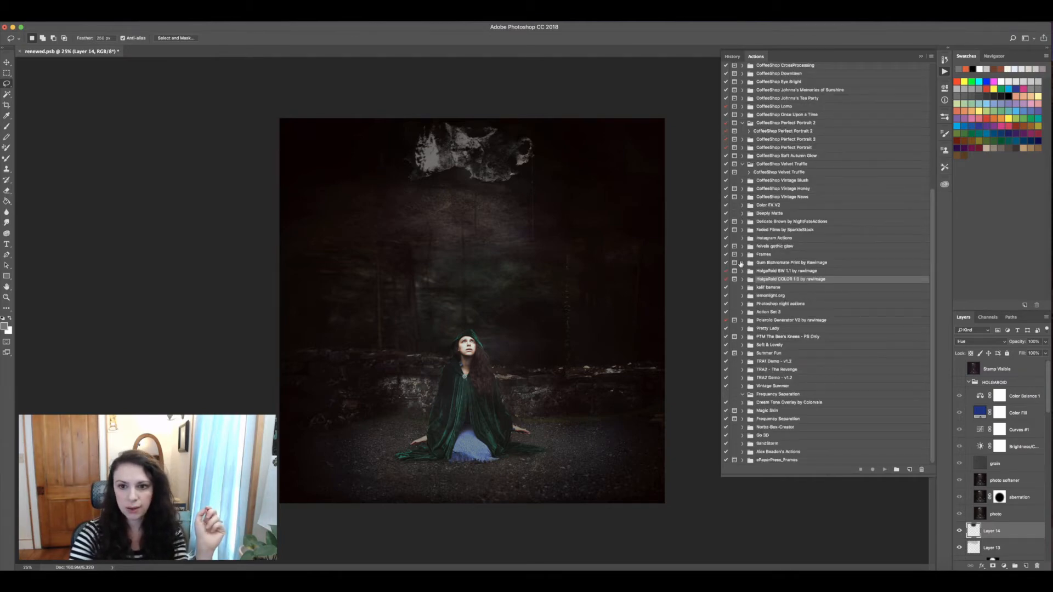
left_click(742, 279)
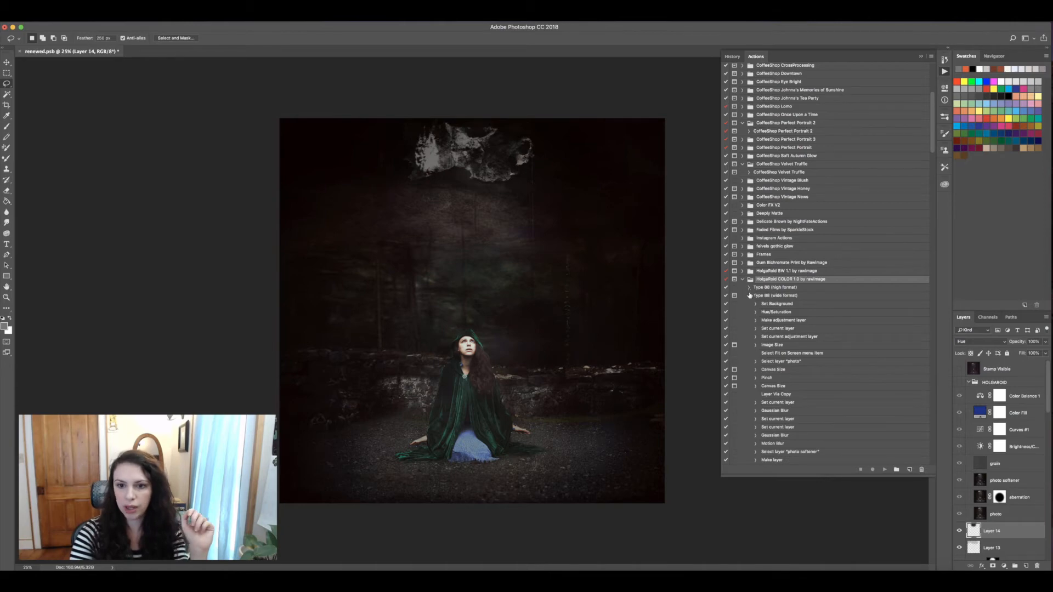
left_click(748, 295)
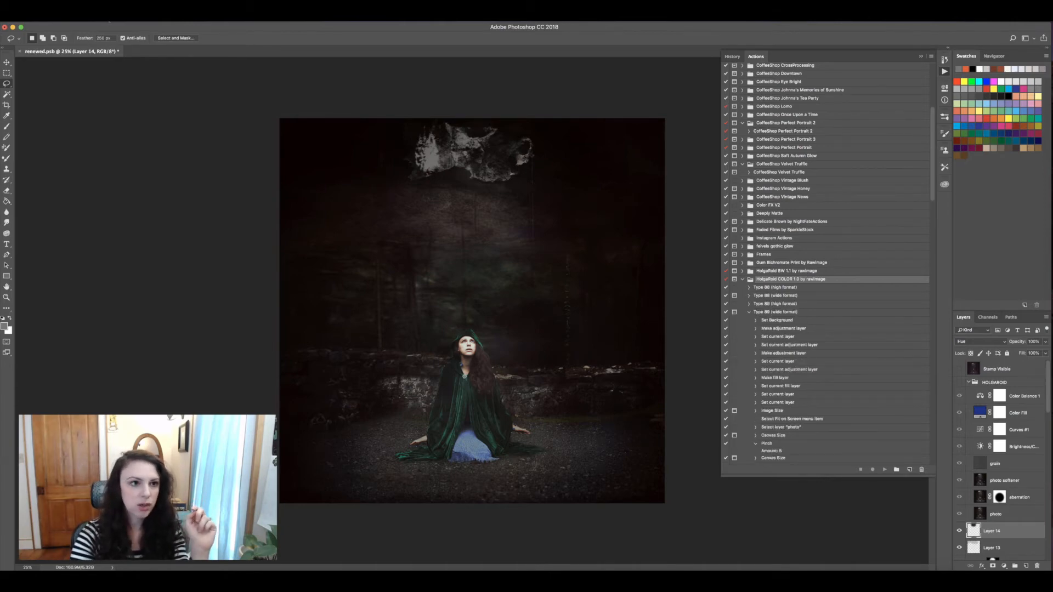
Step: Duplicate the image as "renewed copy" and flatten the duplicate, discarding its hidden layers
left_click(110, 20)
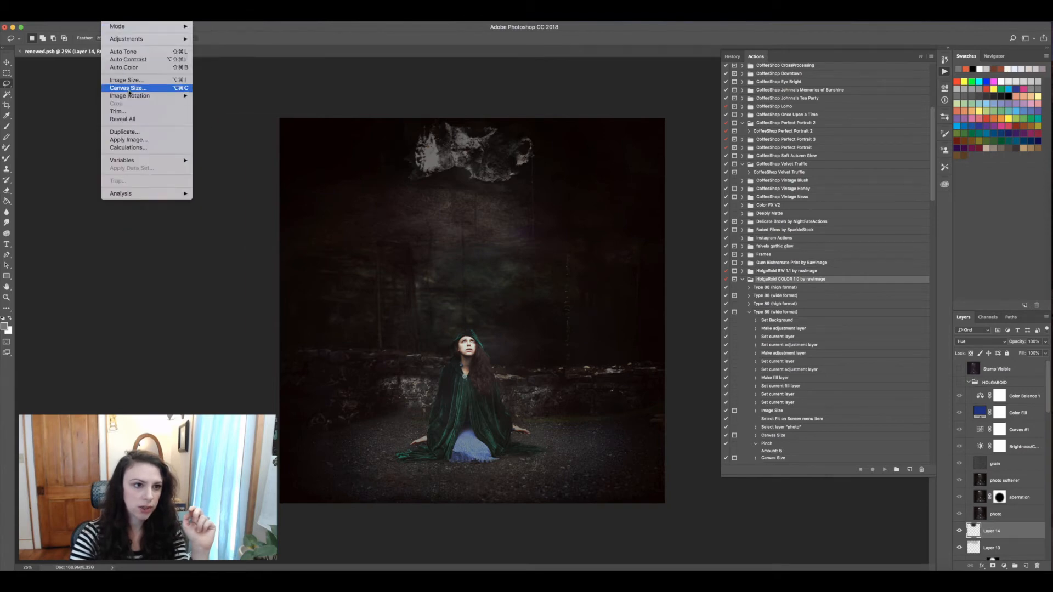
left_click(124, 131)
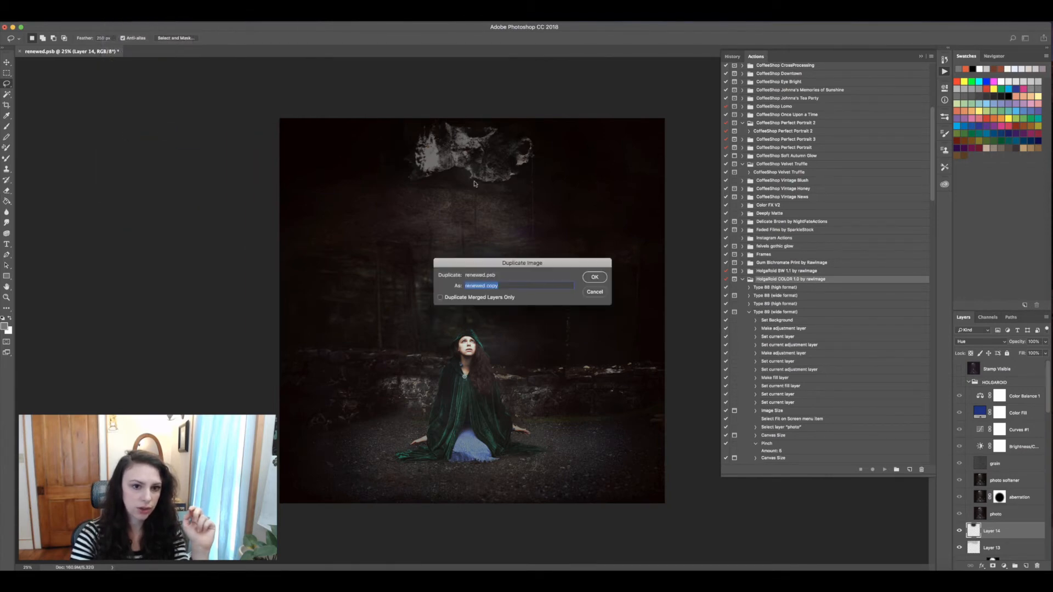
left_click(602, 277)
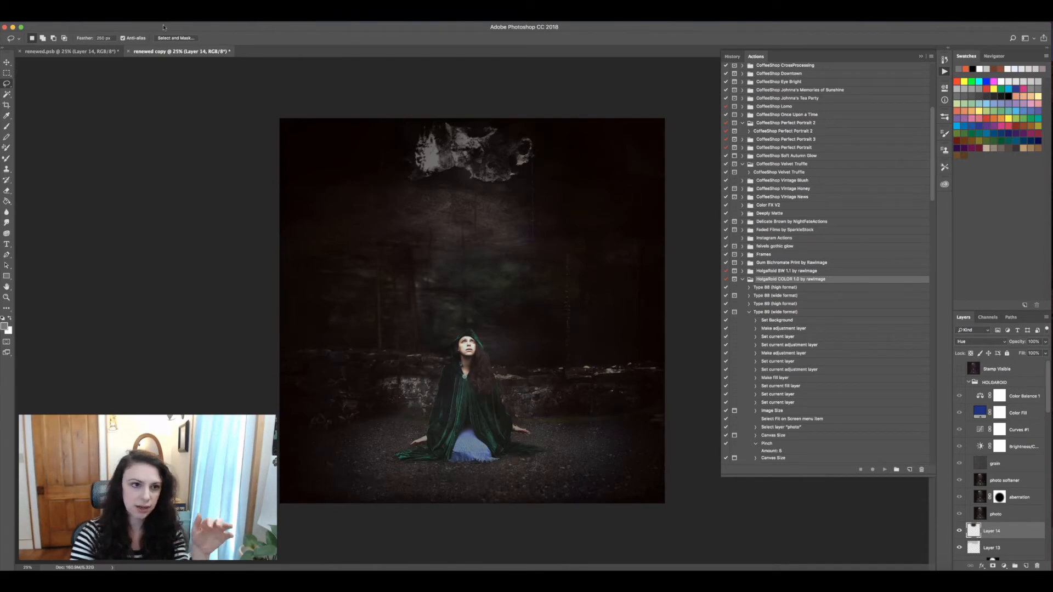
left_click(134, 17)
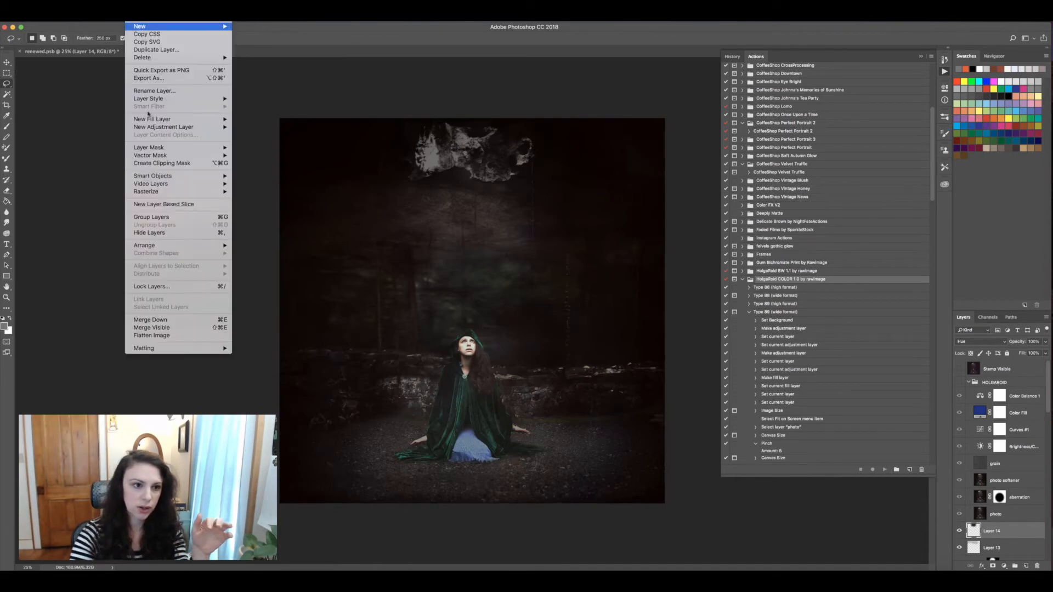
left_click(157, 338)
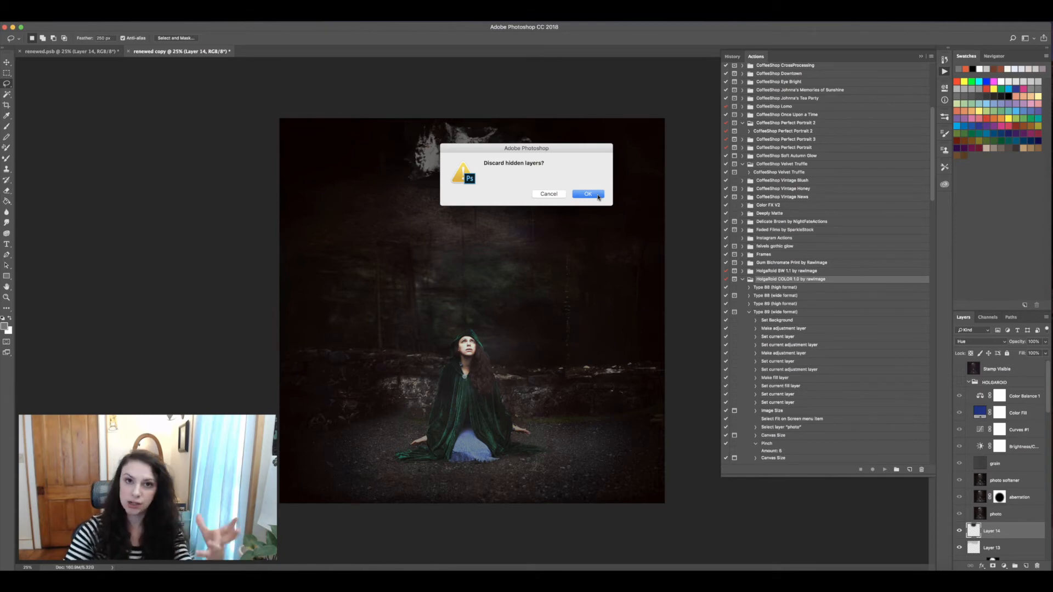
left_click(598, 196)
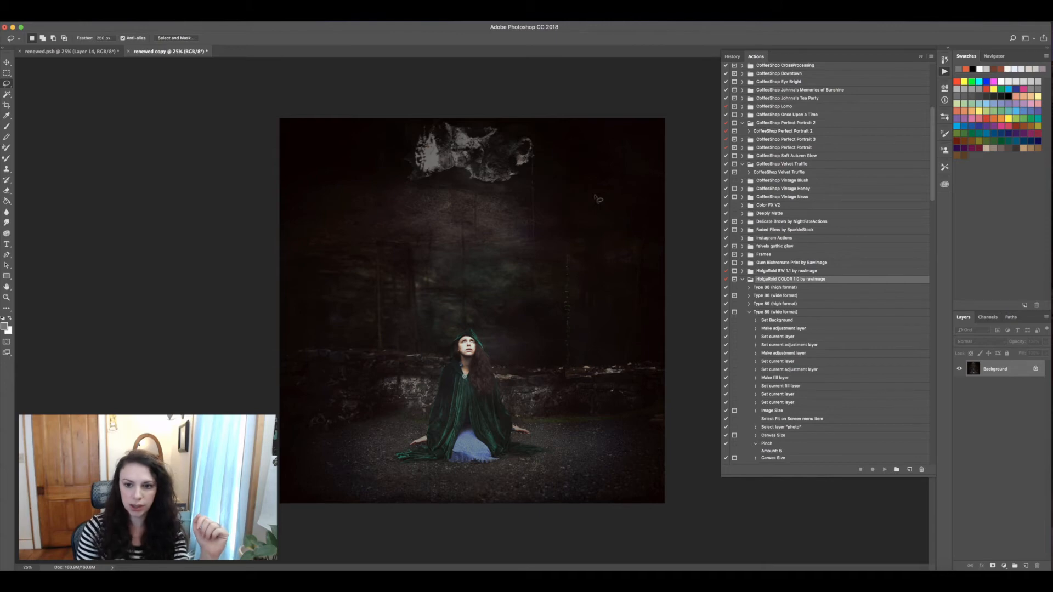
Step: Run the Type 89 (high format) action from the Holgaroid COLOR 1.0 set on the flattened copy
left_click(749, 312)
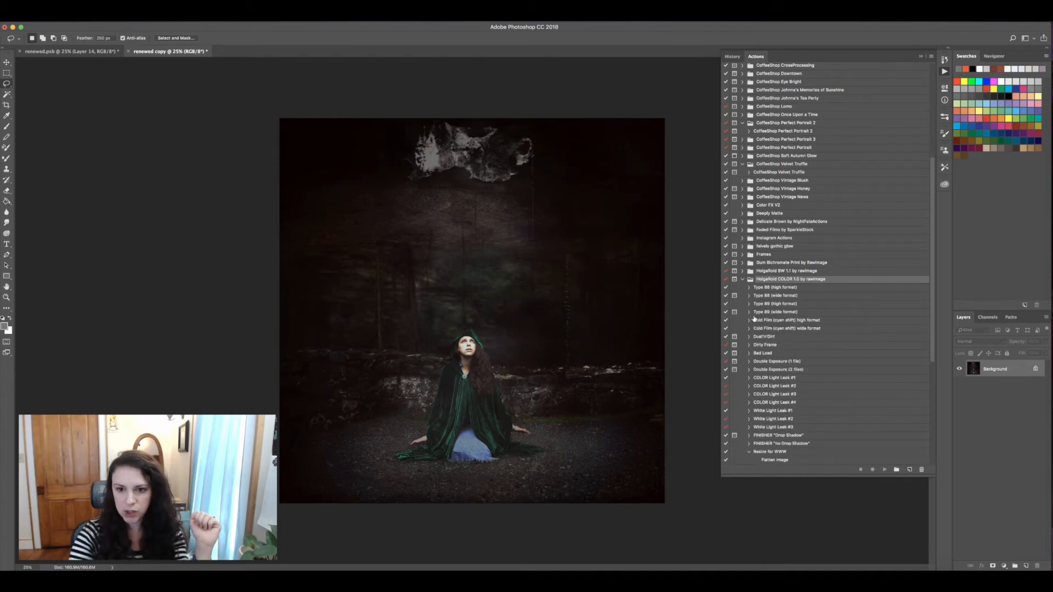
left_click(762, 290)
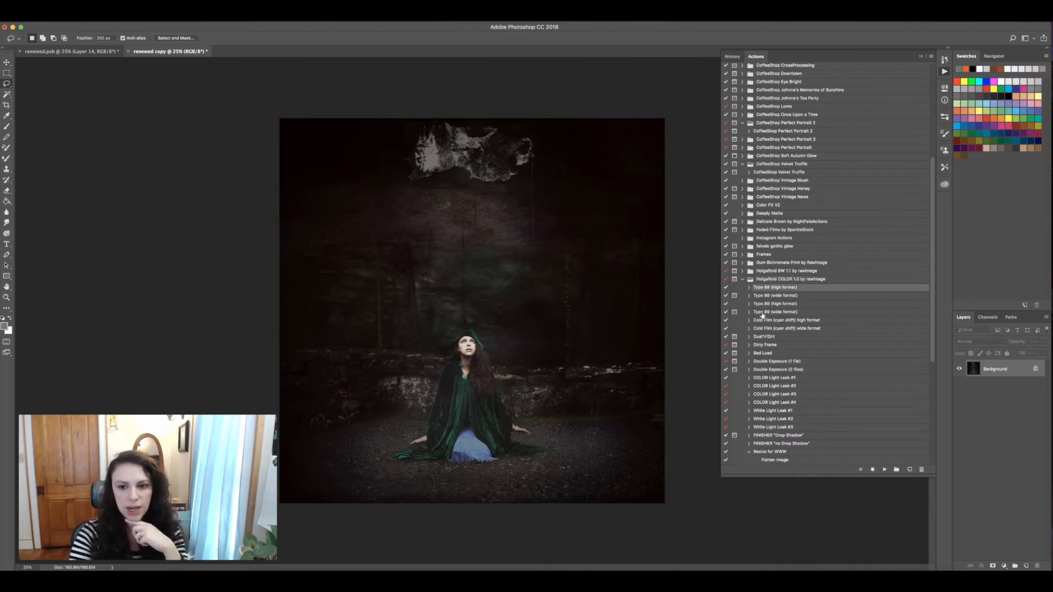
left_click(762, 304)
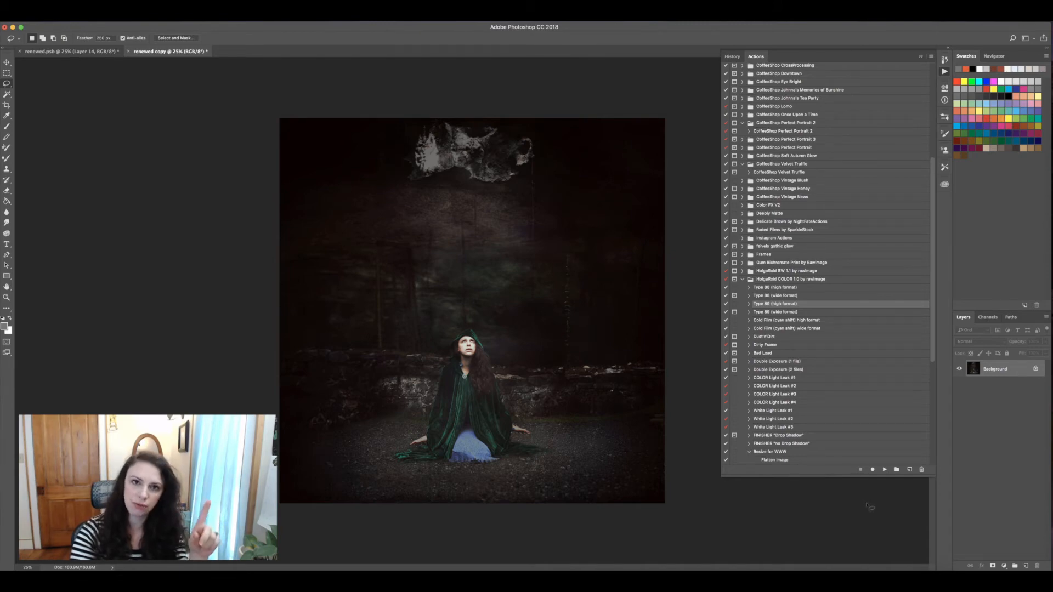
left_click(883, 470)
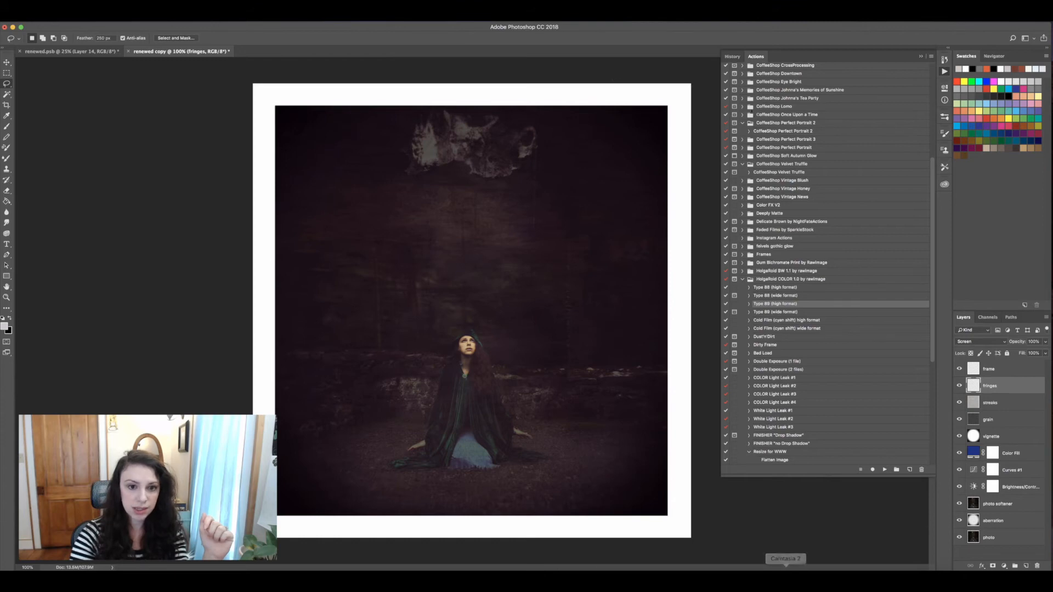
Step: Compare the processed copy with the original image, and hide the copy's frame and fringes layers
left_click(78, 52)
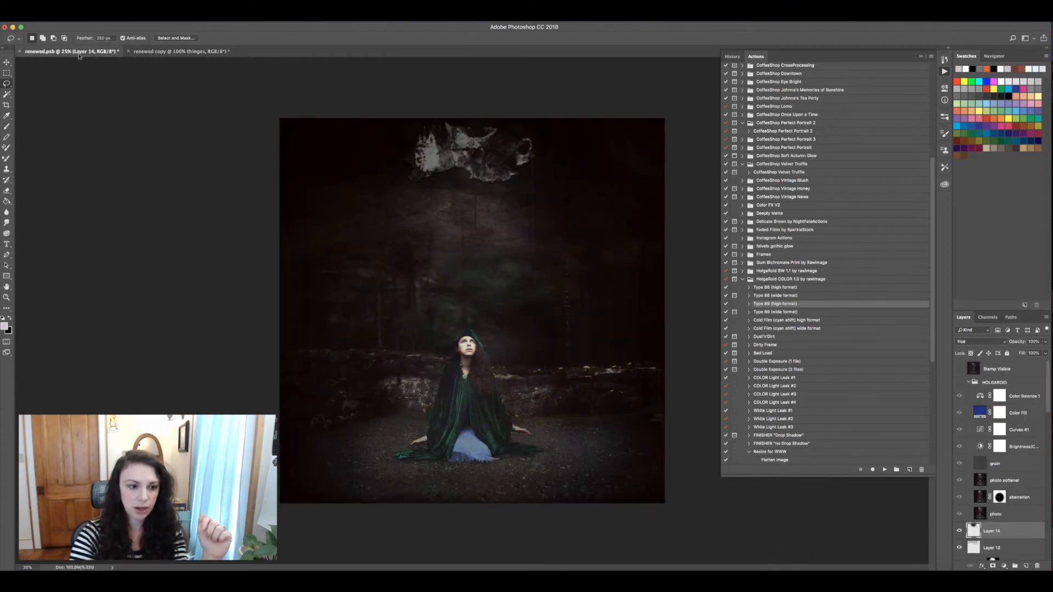
left_click(181, 52)
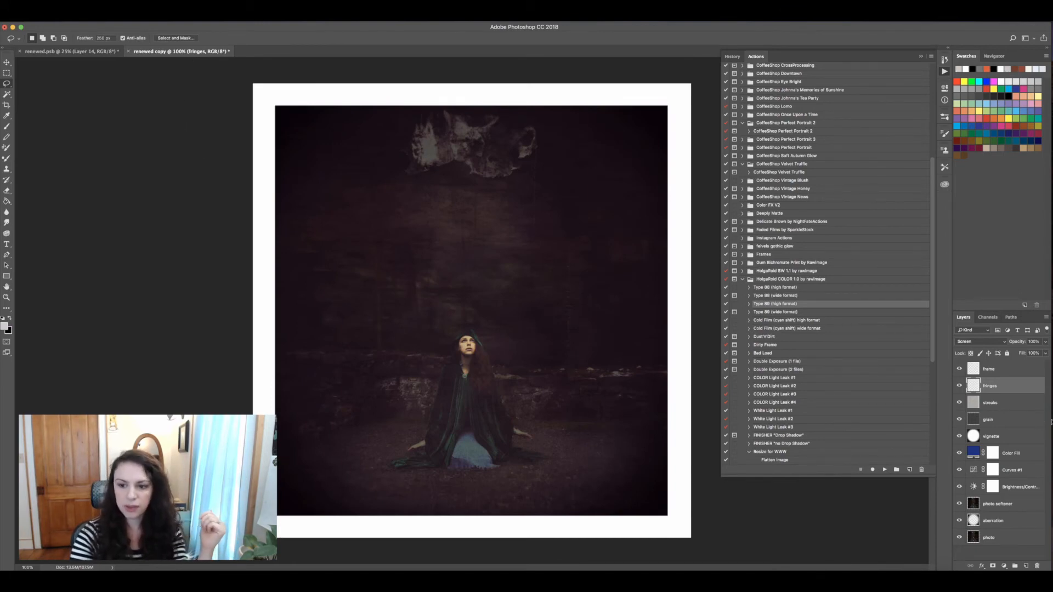
left_click(958, 369)
left_click(959, 386)
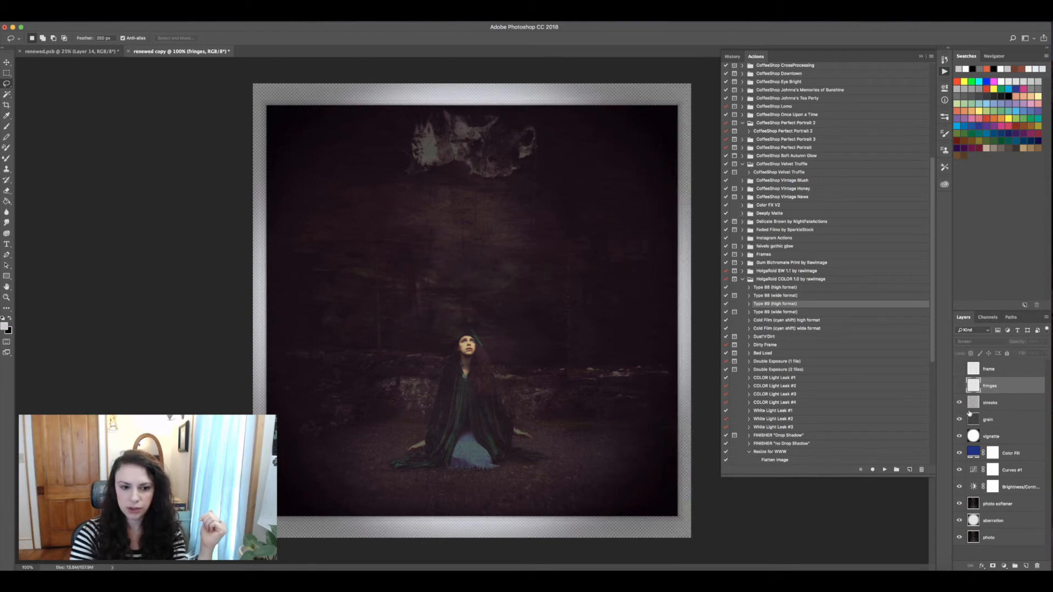
Step: Hide the copy's vignette, Color Fill, Curves #1 and Brightness/Contrast layers, and close the copy
left_click(958, 436)
left_click(958, 453)
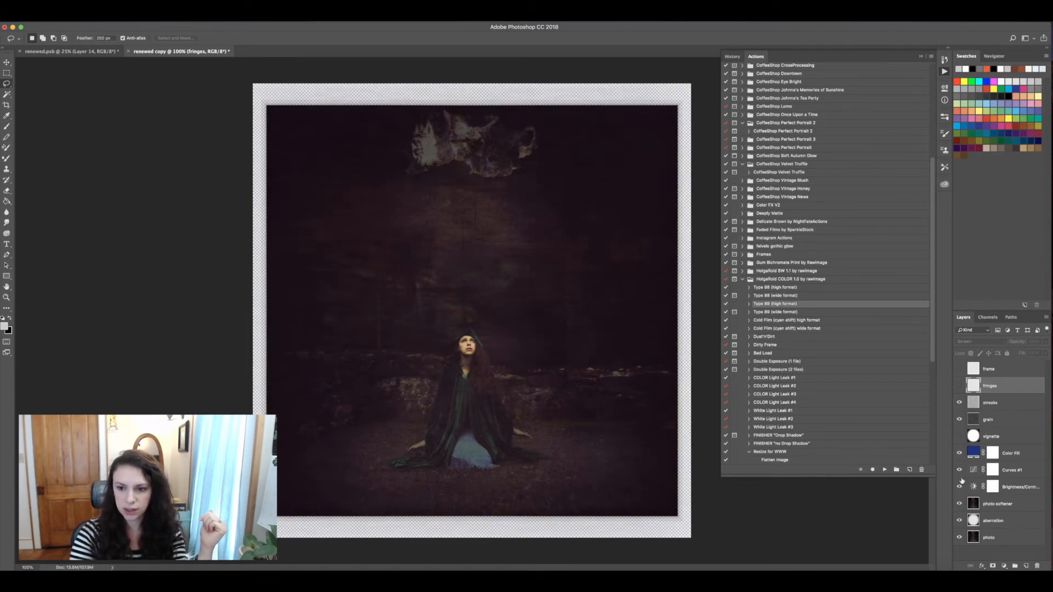
left_click(971, 459)
left_click(959, 470)
left_click(959, 488)
left_click(959, 453)
left_click(958, 488)
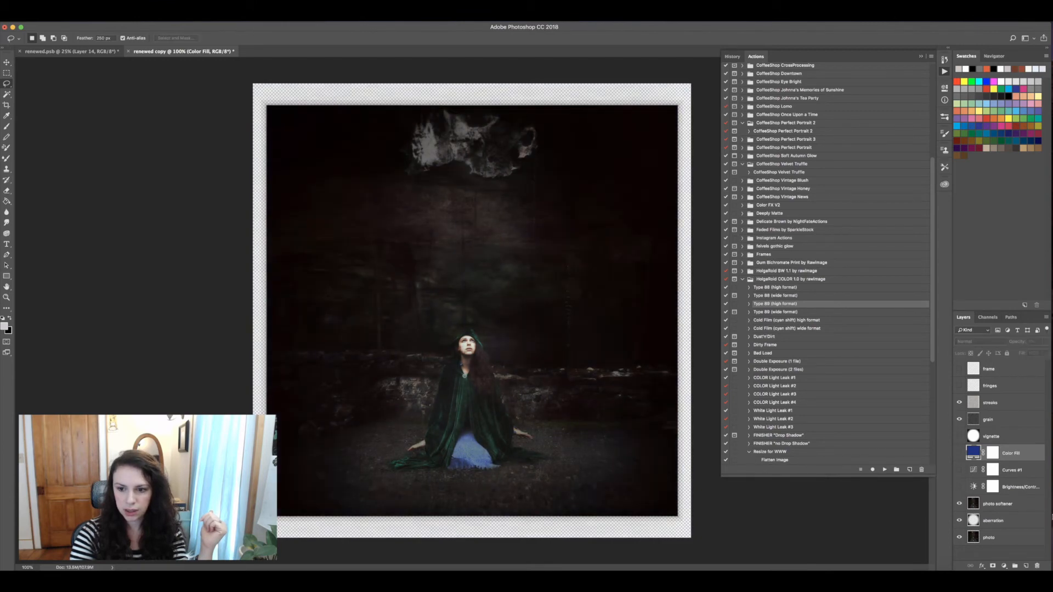
left_click(128, 51)
left_click(497, 194)
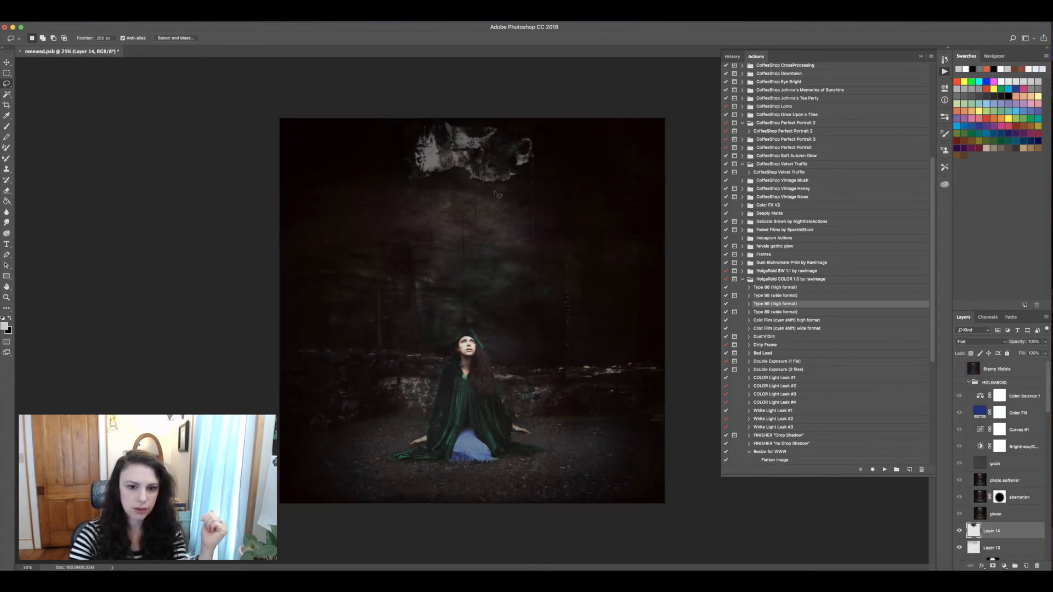
Step: Show the HOLGAROID group and go through its Color Balance 1, Color Fill, Curves #1 and Brightness/Contrast layers
left_click(958, 391)
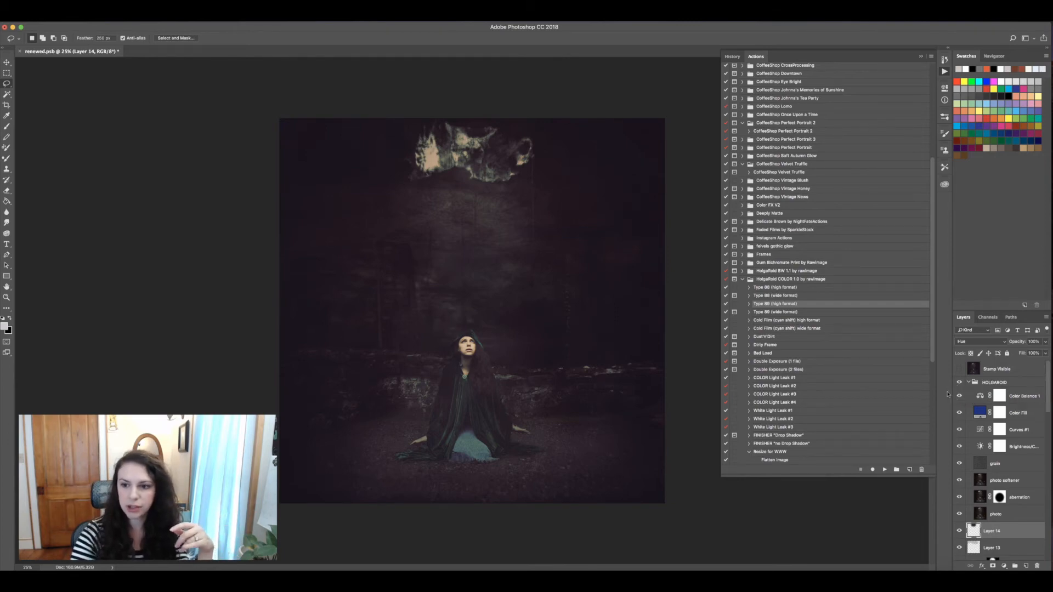
left_click(979, 397)
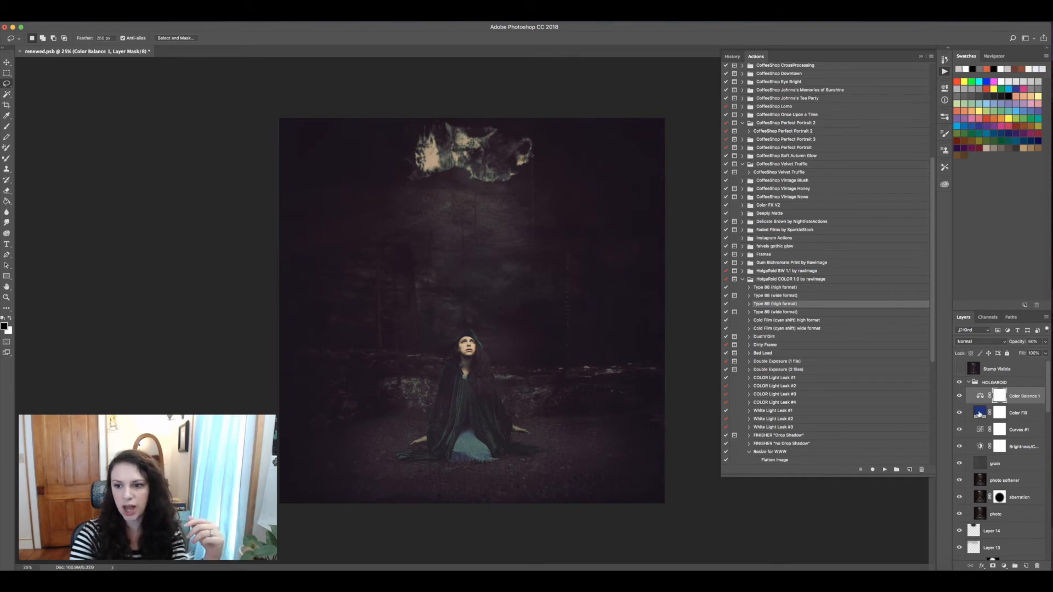
left_click(978, 412)
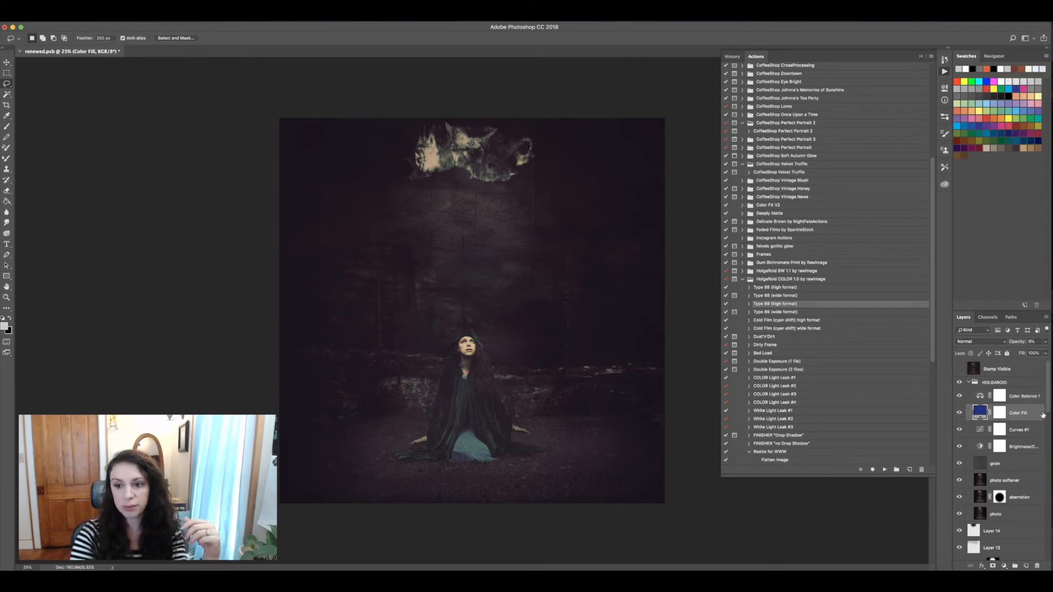
left_click(985, 431)
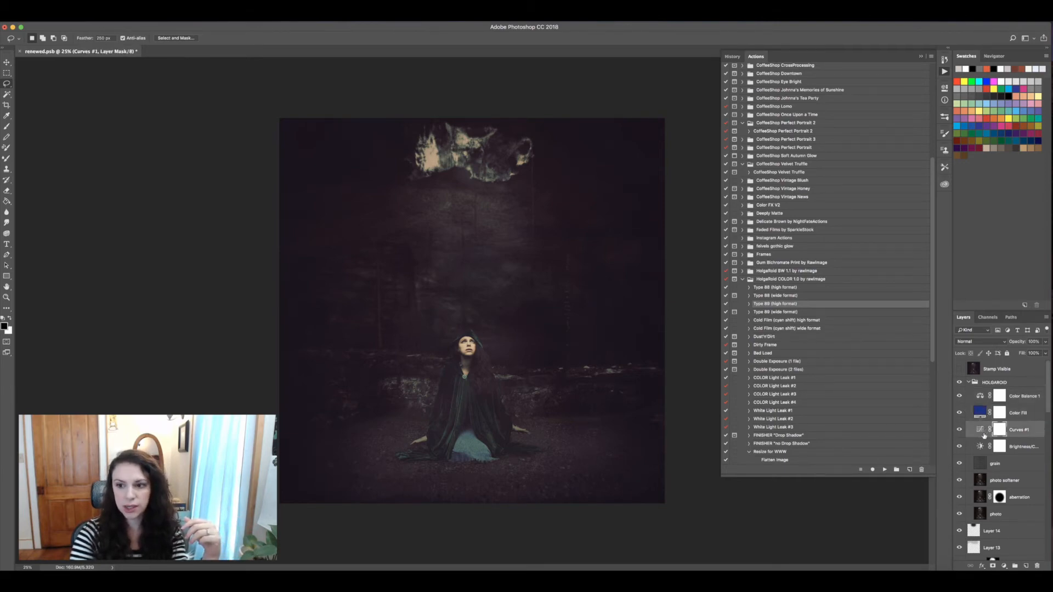
left_click(982, 446)
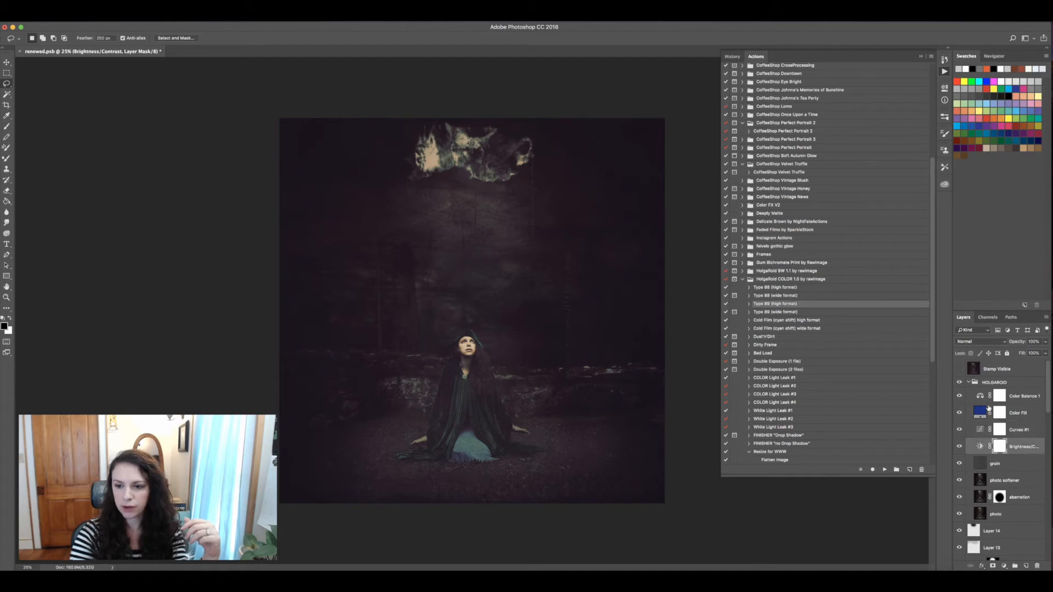
Step: Compare the image with the HOLGAROID group's grain layer off and on, and hide its photo softener and aberration layers
left_click(958, 465)
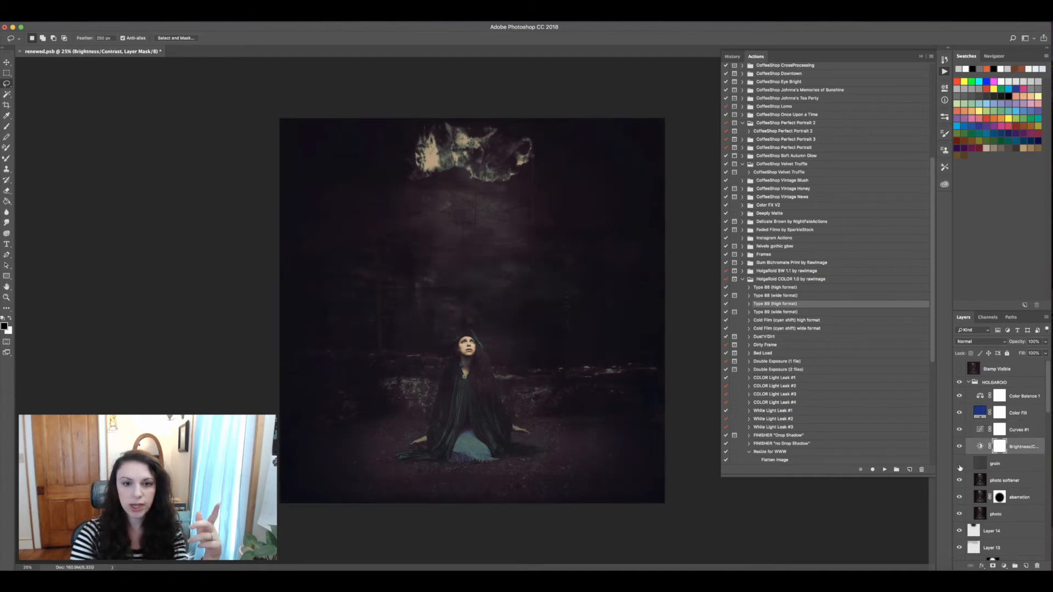
left_click(959, 465)
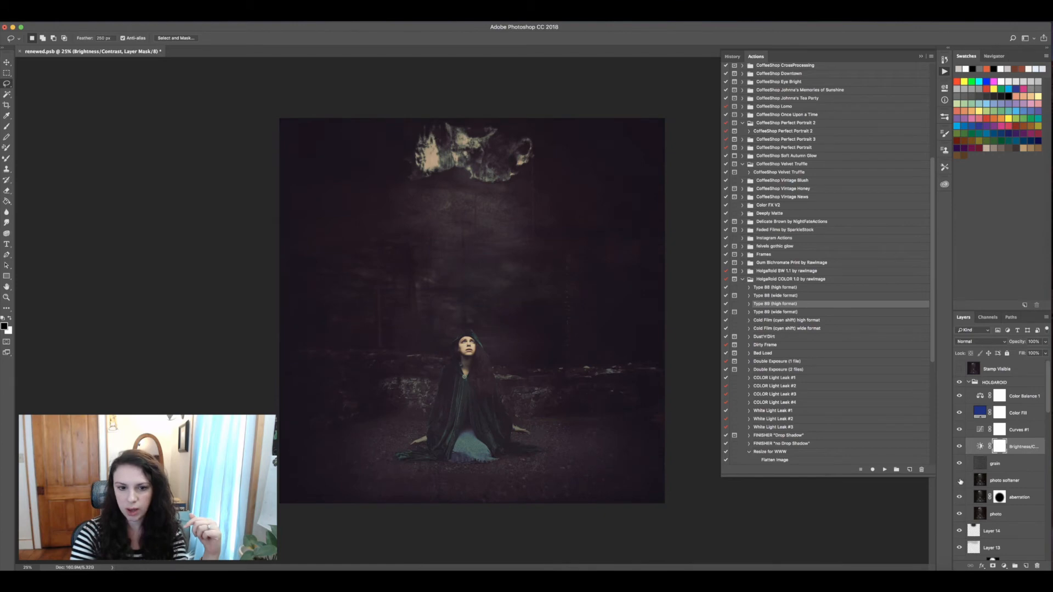
left_click(959, 480)
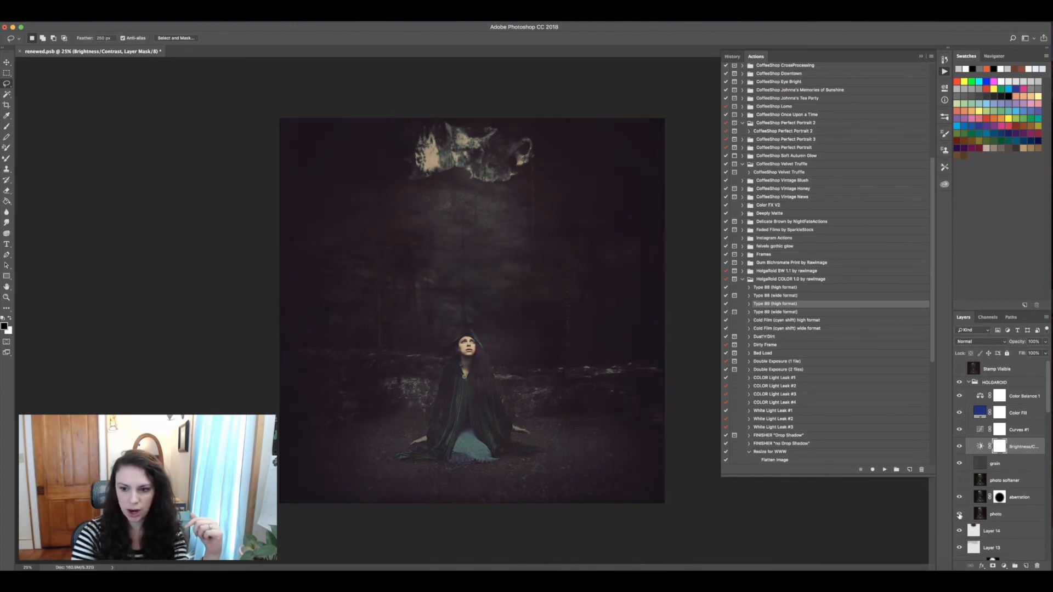
left_click(969, 383)
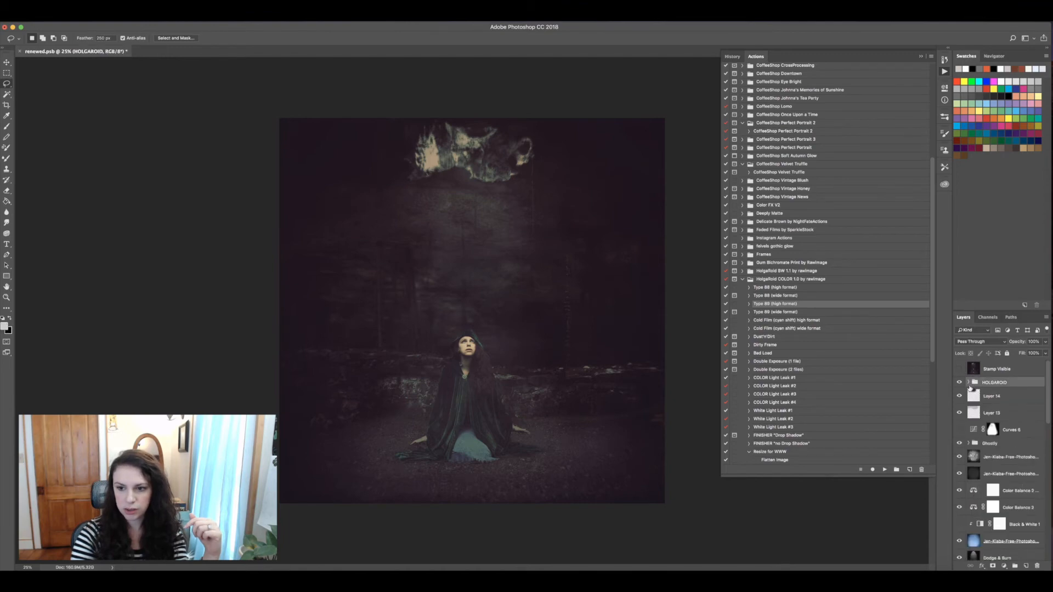
left_click(968, 383)
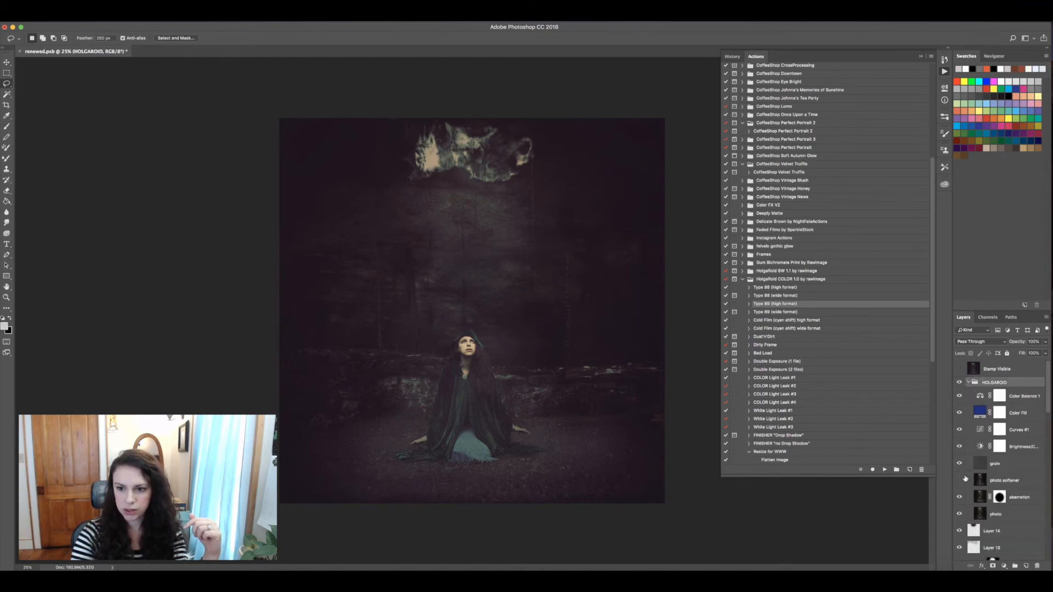
left_click(959, 498)
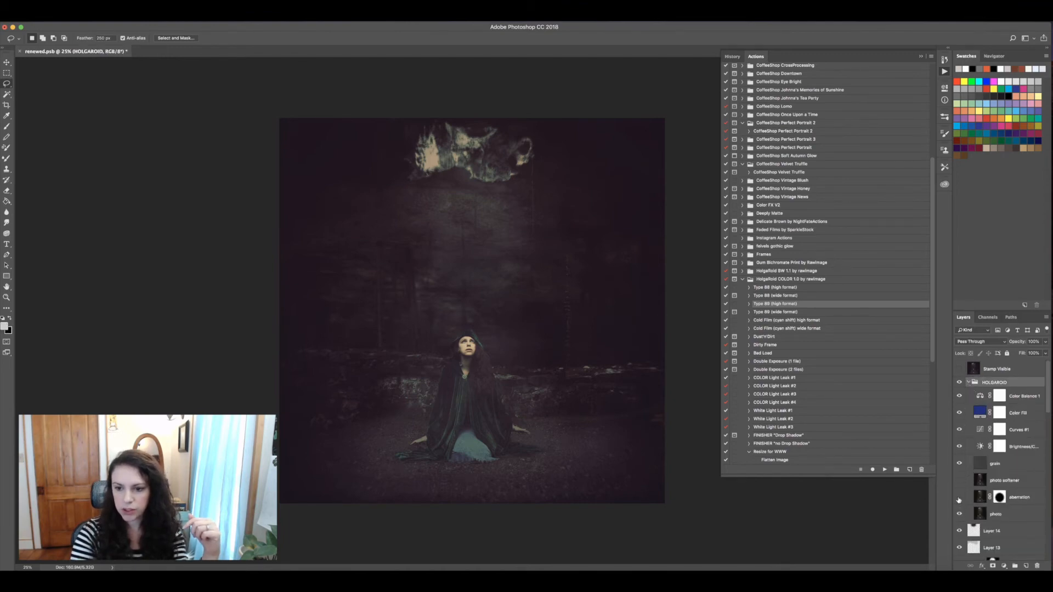
Step: Compare the image with the HOLGAROID group's photo layer off and on, and show its photo, aberration and photo softener layers again
left_click(958, 515)
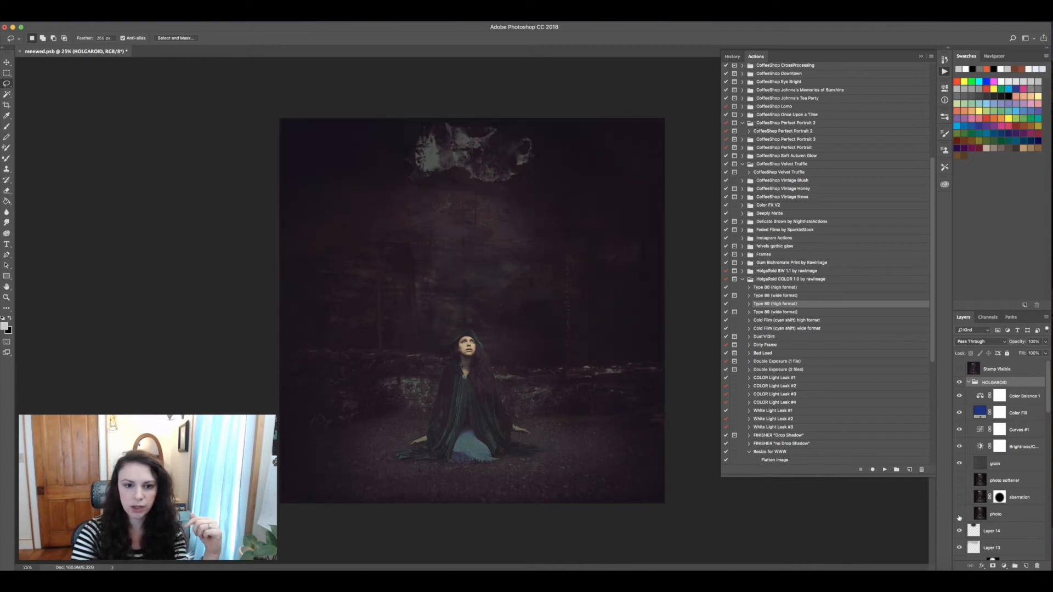
left_click(959, 514)
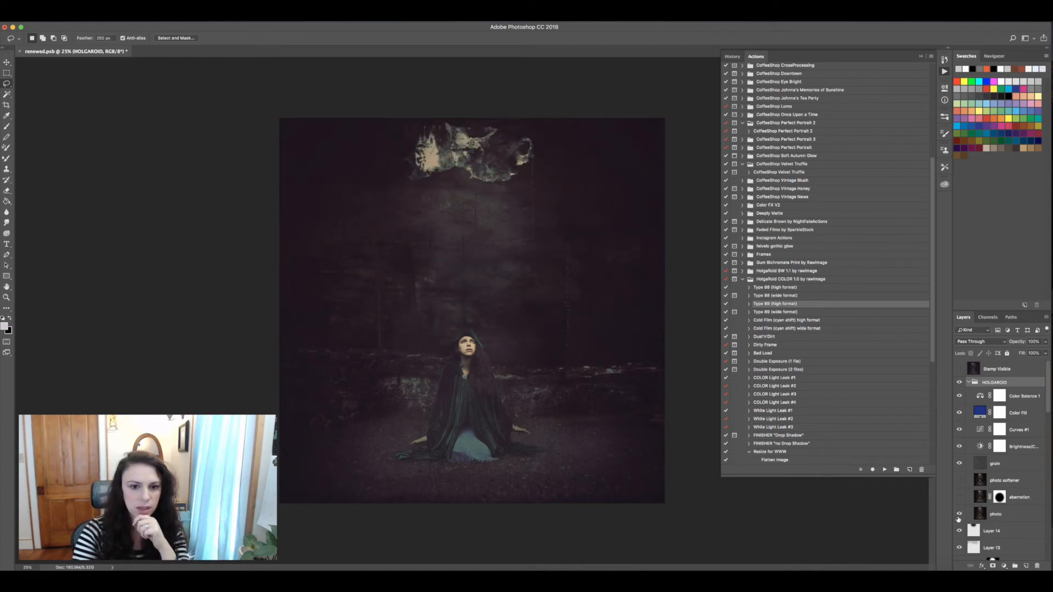
left_click(958, 518)
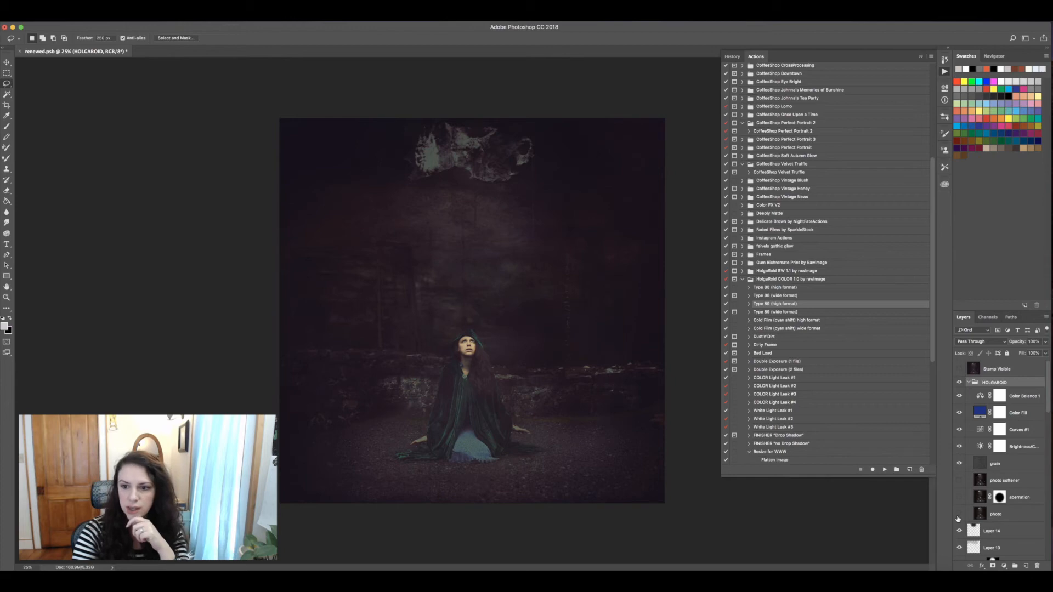
left_click(959, 515)
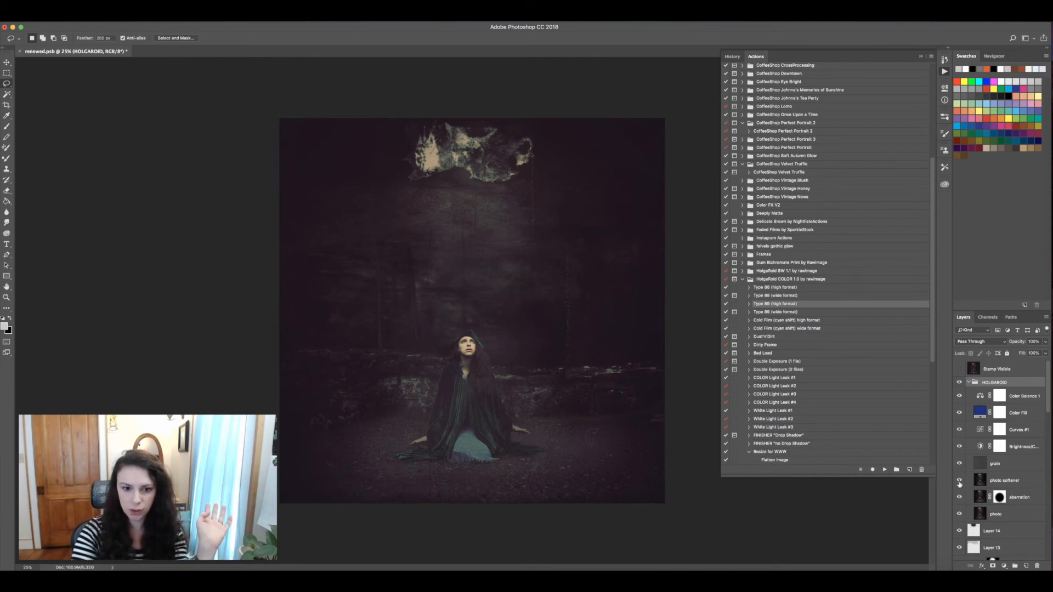
Step: Collapse the HOLGAROID group and compare the image with the Stamp Visible layer on and off, leaving that layer shown
left_click(969, 382)
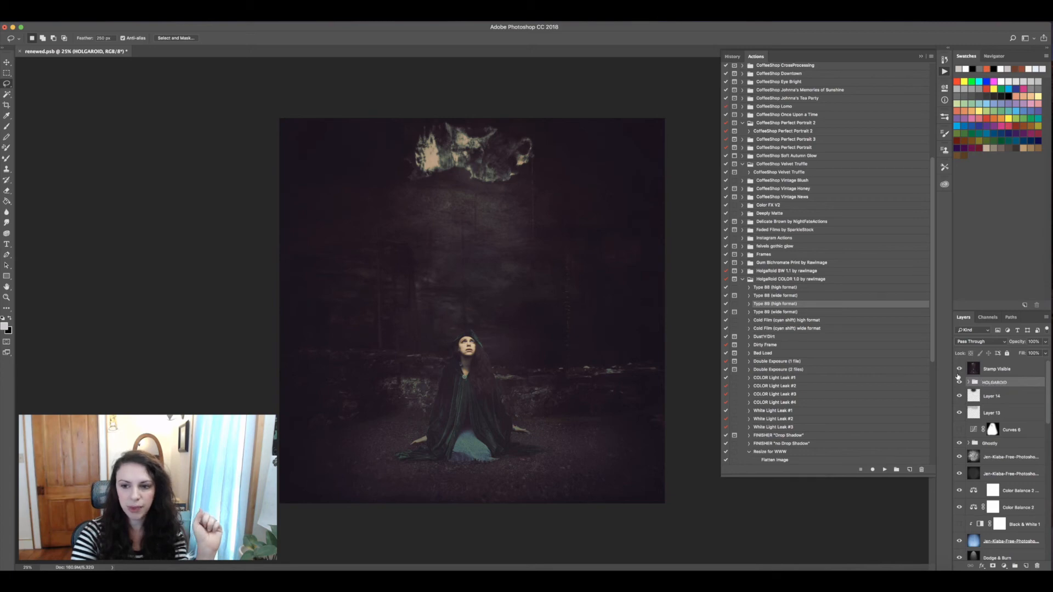
left_click(958, 375)
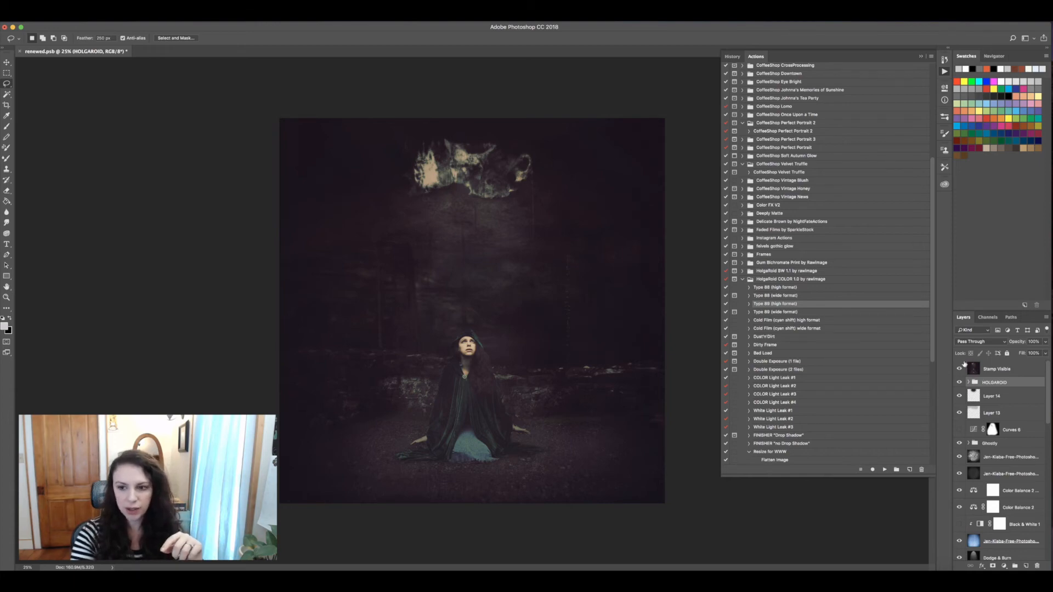
left_click(959, 370)
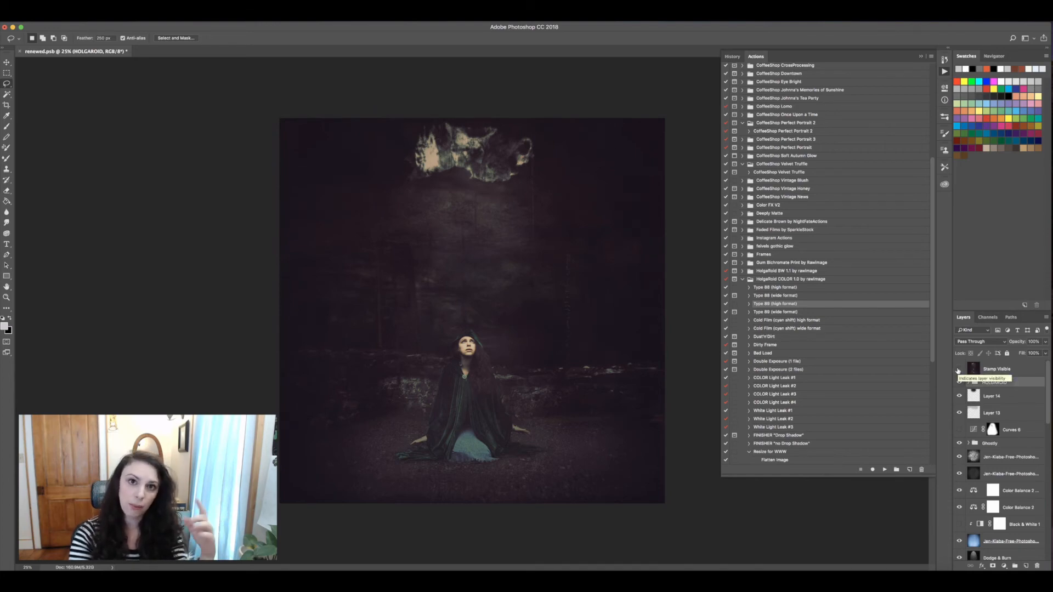
left_click(958, 369)
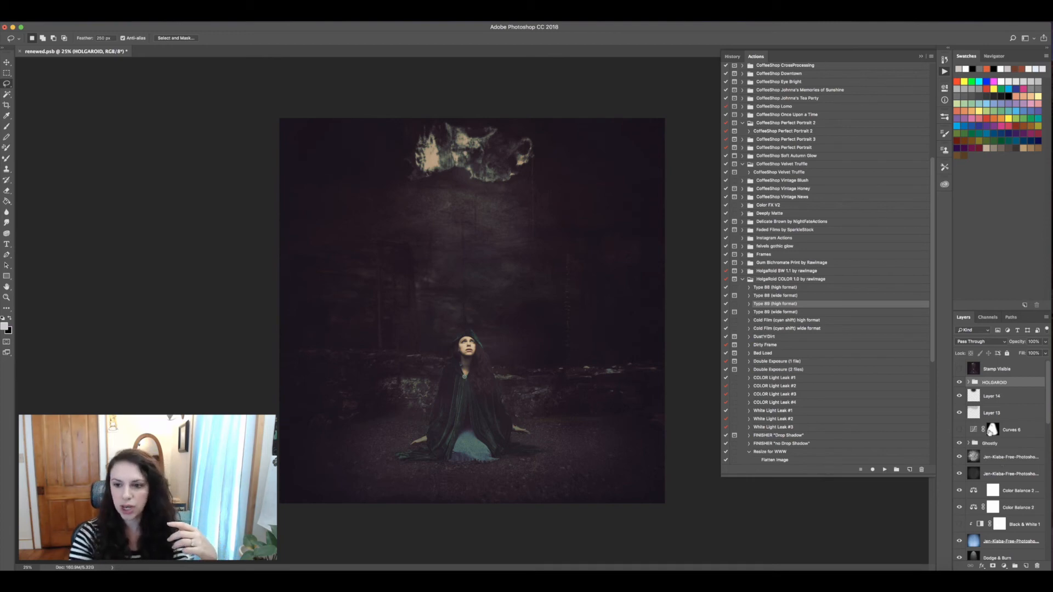
left_click(959, 369)
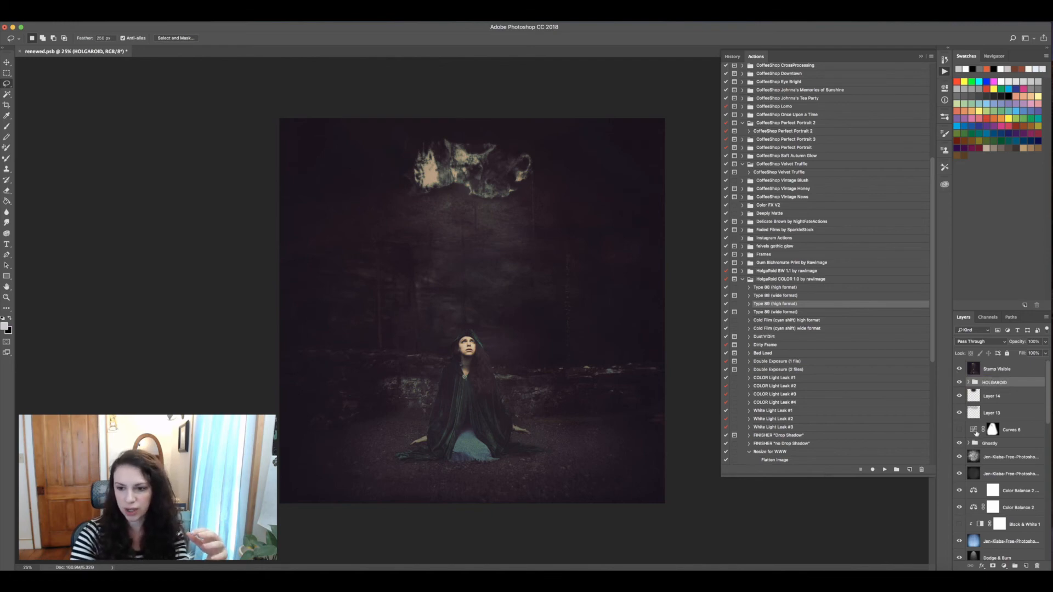
Step: Expand the HOLGAROID group, view the original photo IMG_0520.CR2 in the Finder preview for comparison, and return to Photoshop
left_click(968, 383)
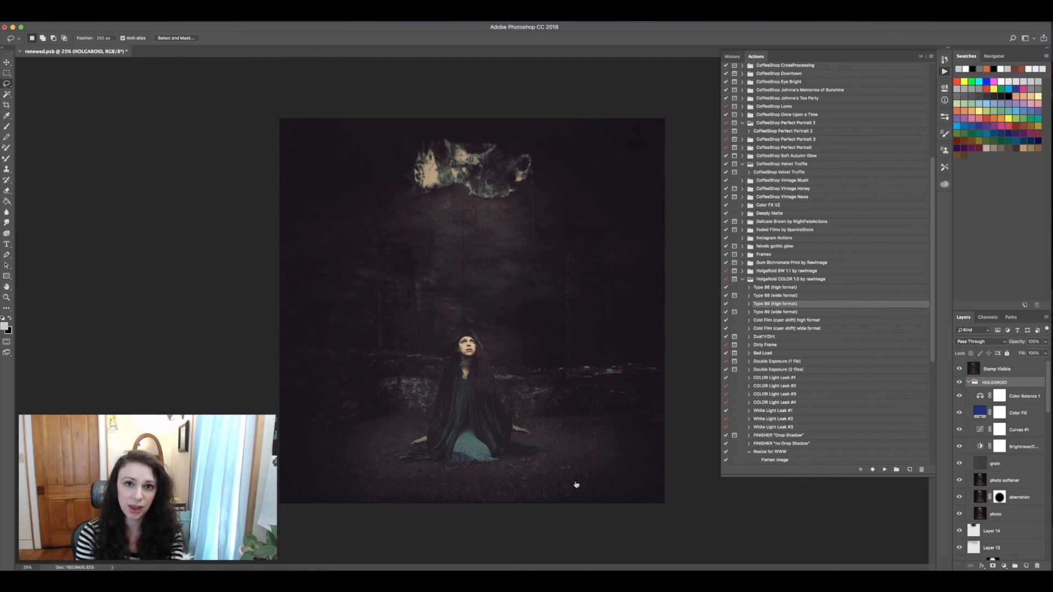
key("super+Tab")
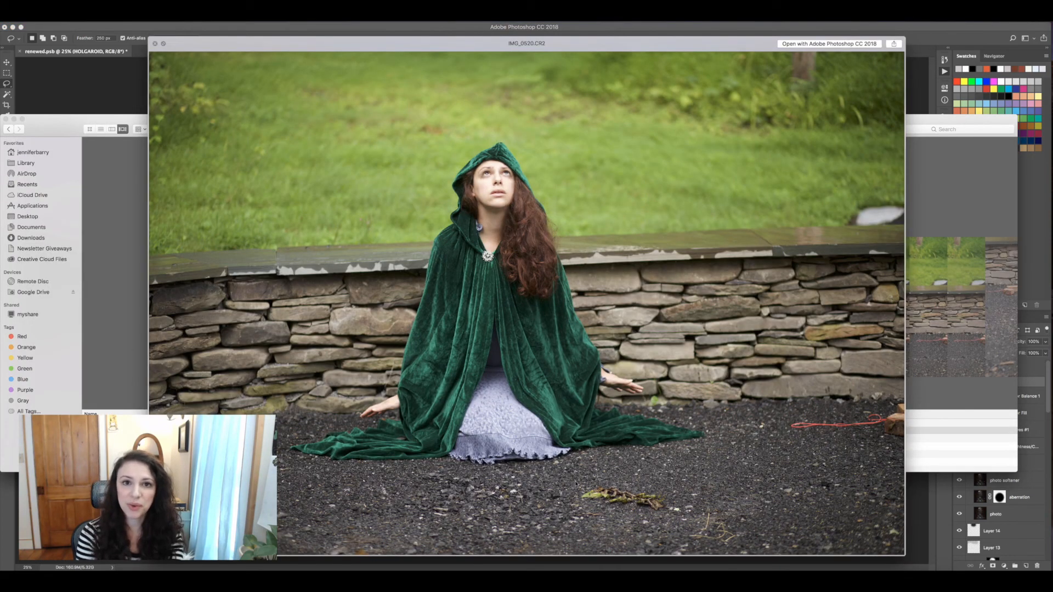
key("super+Tab")
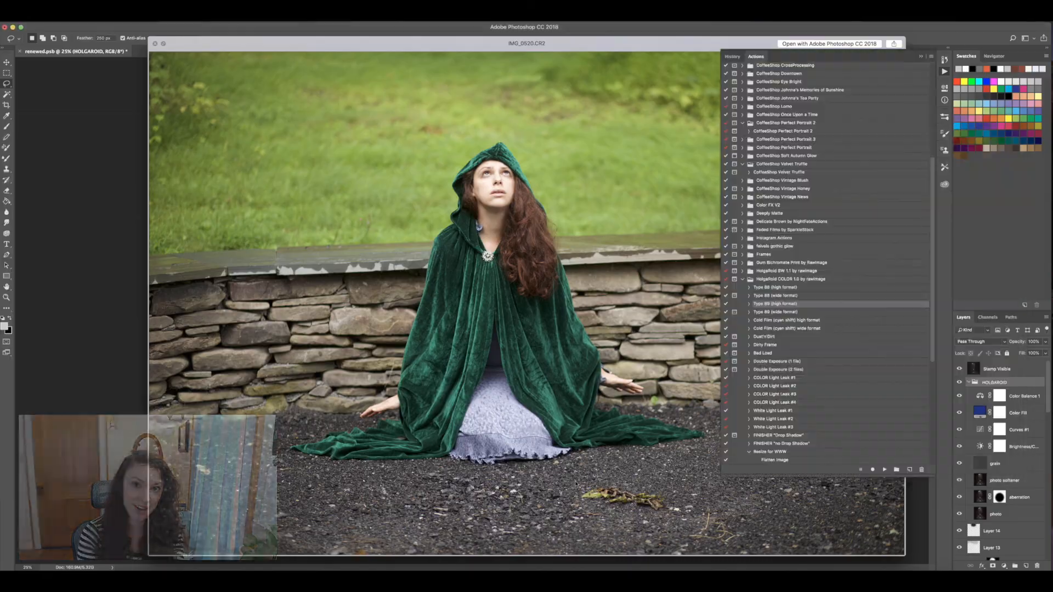